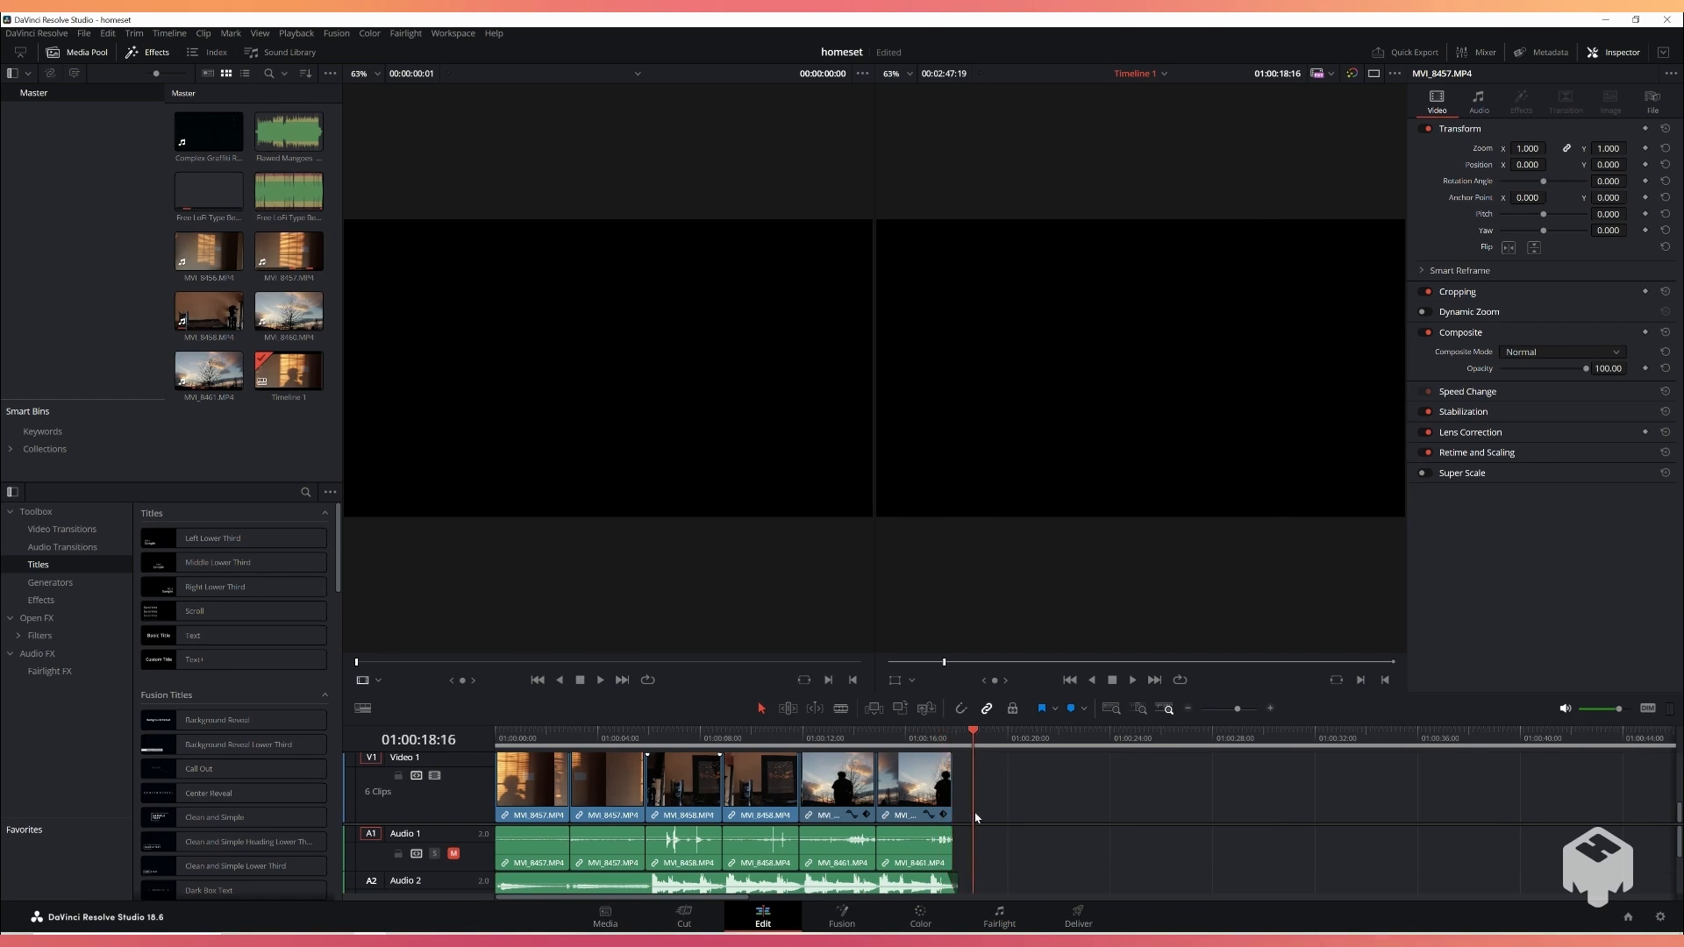
Step: Switch to the Color page to grade the clips of Timeline 1
left_click(931, 919)
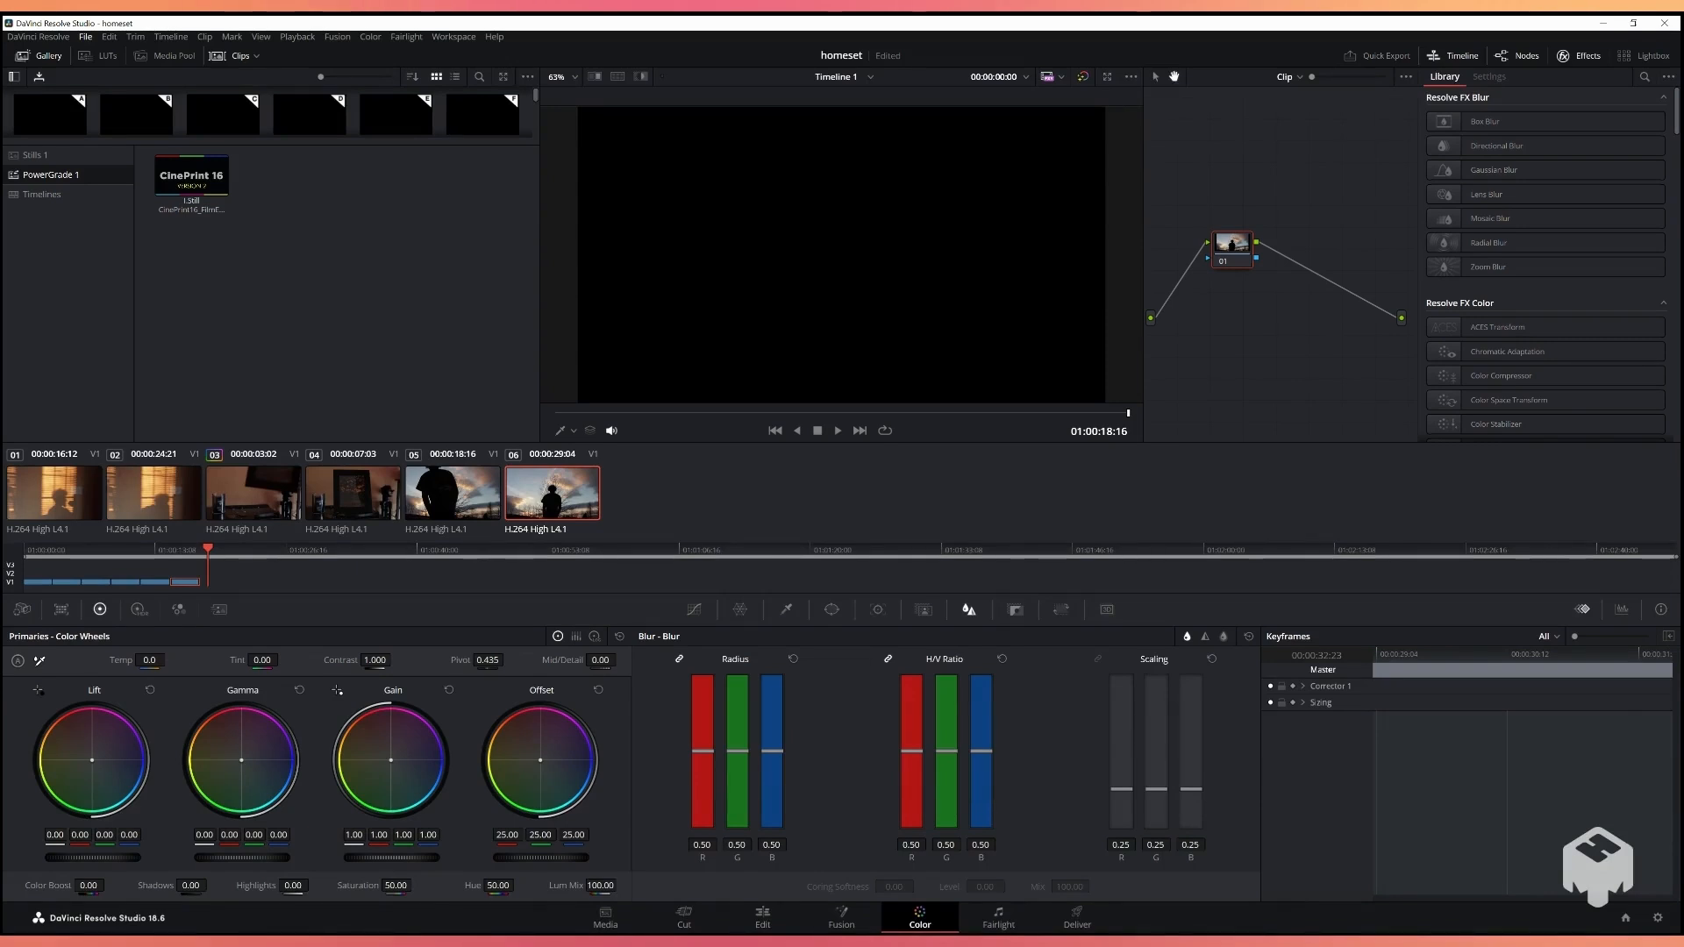
left_click(350, 196)
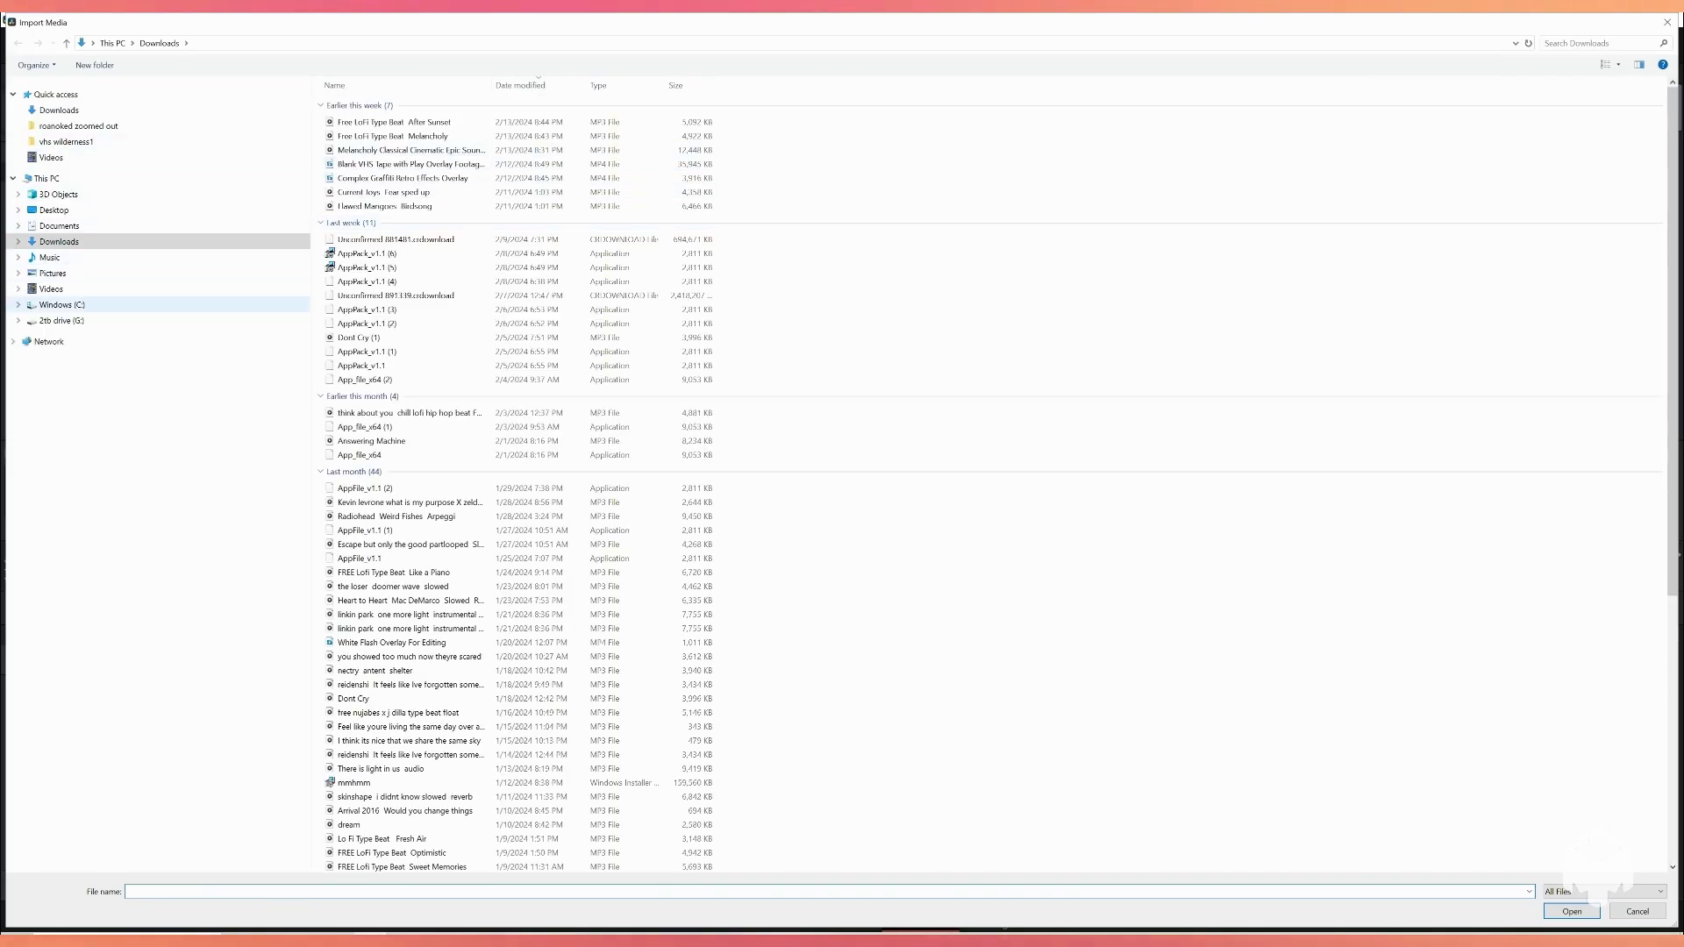
left_click(62, 320)
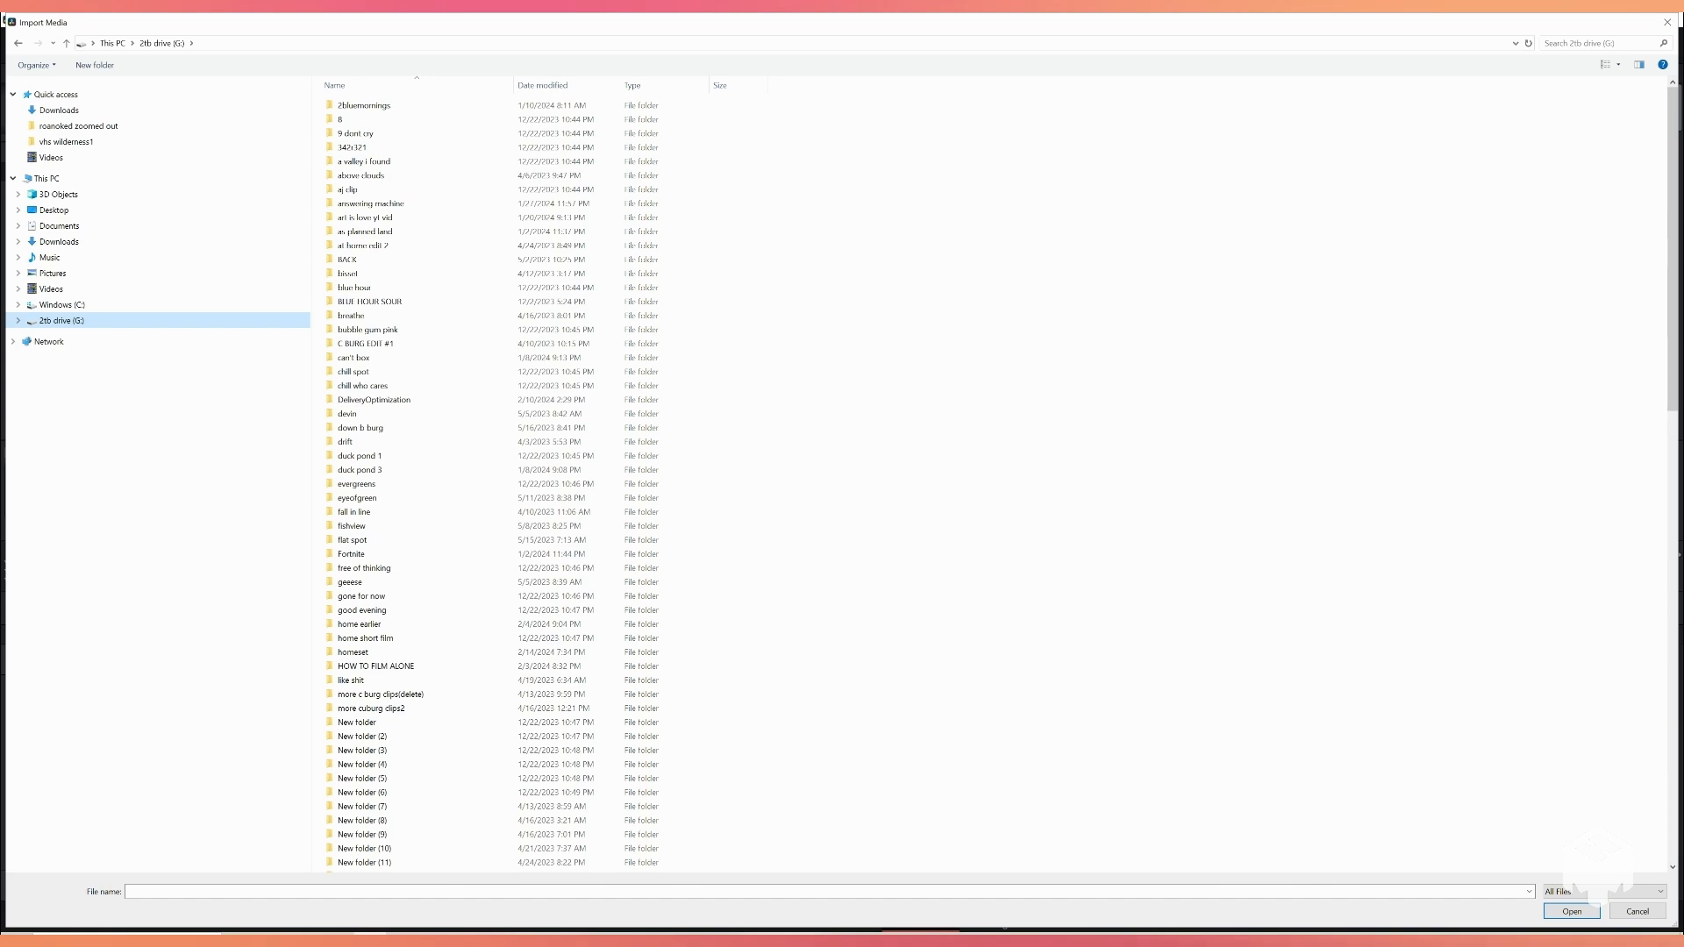
left_click(1668, 22)
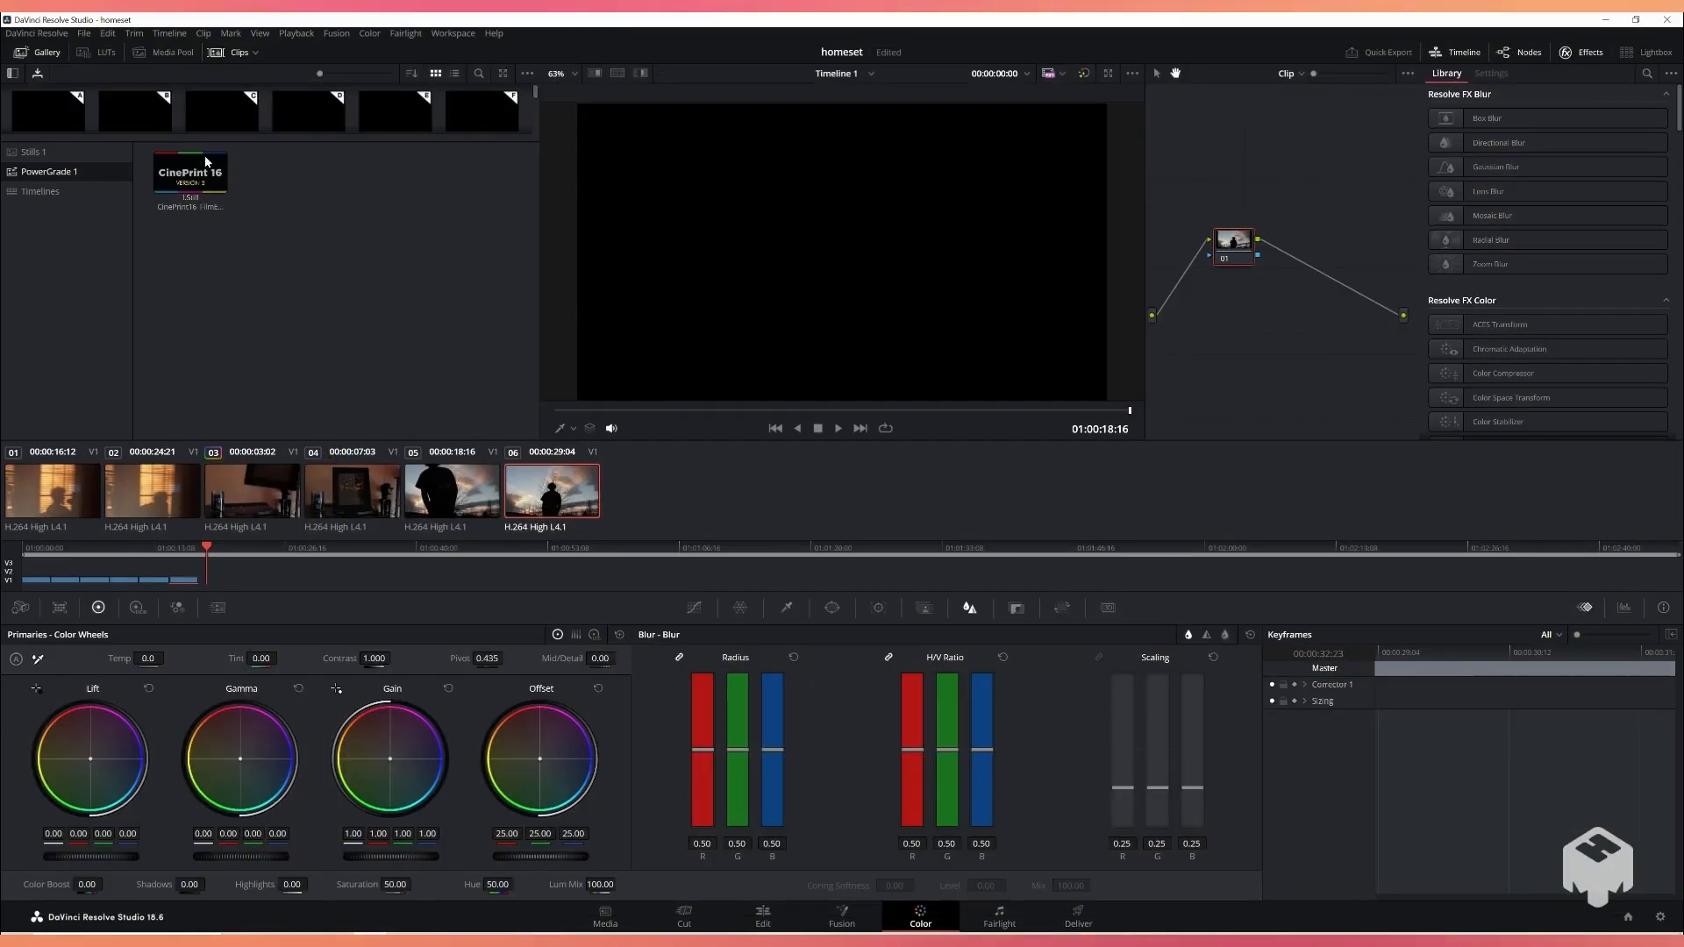
Step: Apply the CinePrint16 PowerGrade from the PowerGrade 1 album to the node graph of clip 06
mouse_move(215, 189)
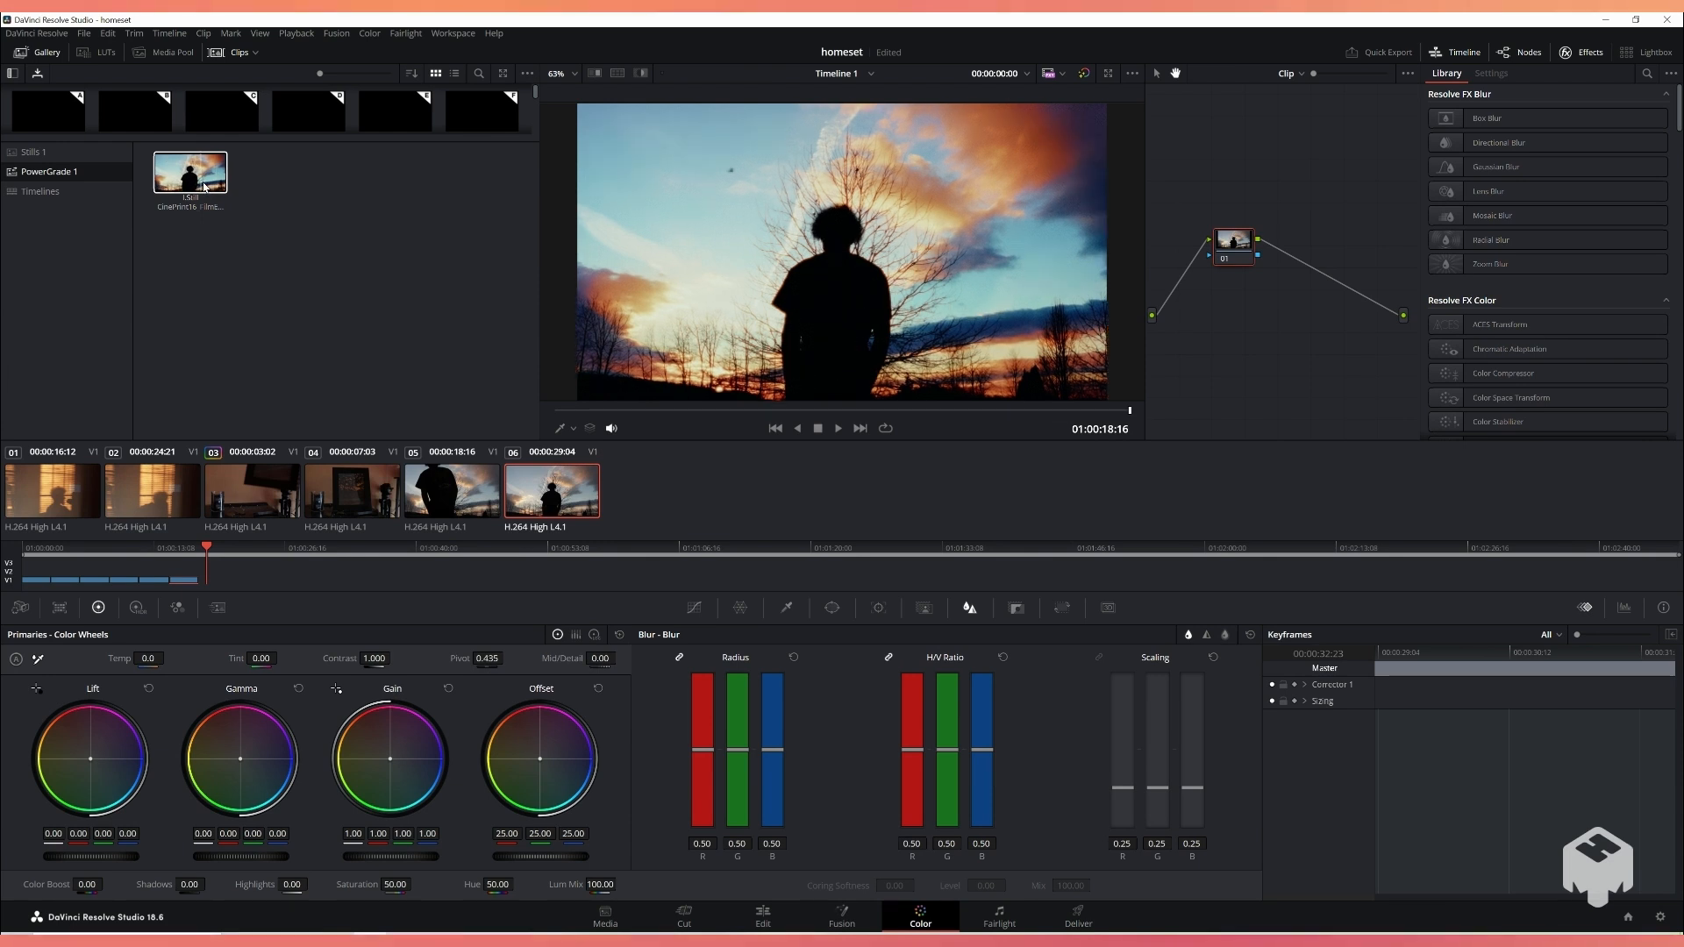
left_click_drag(216, 191, 1232, 318)
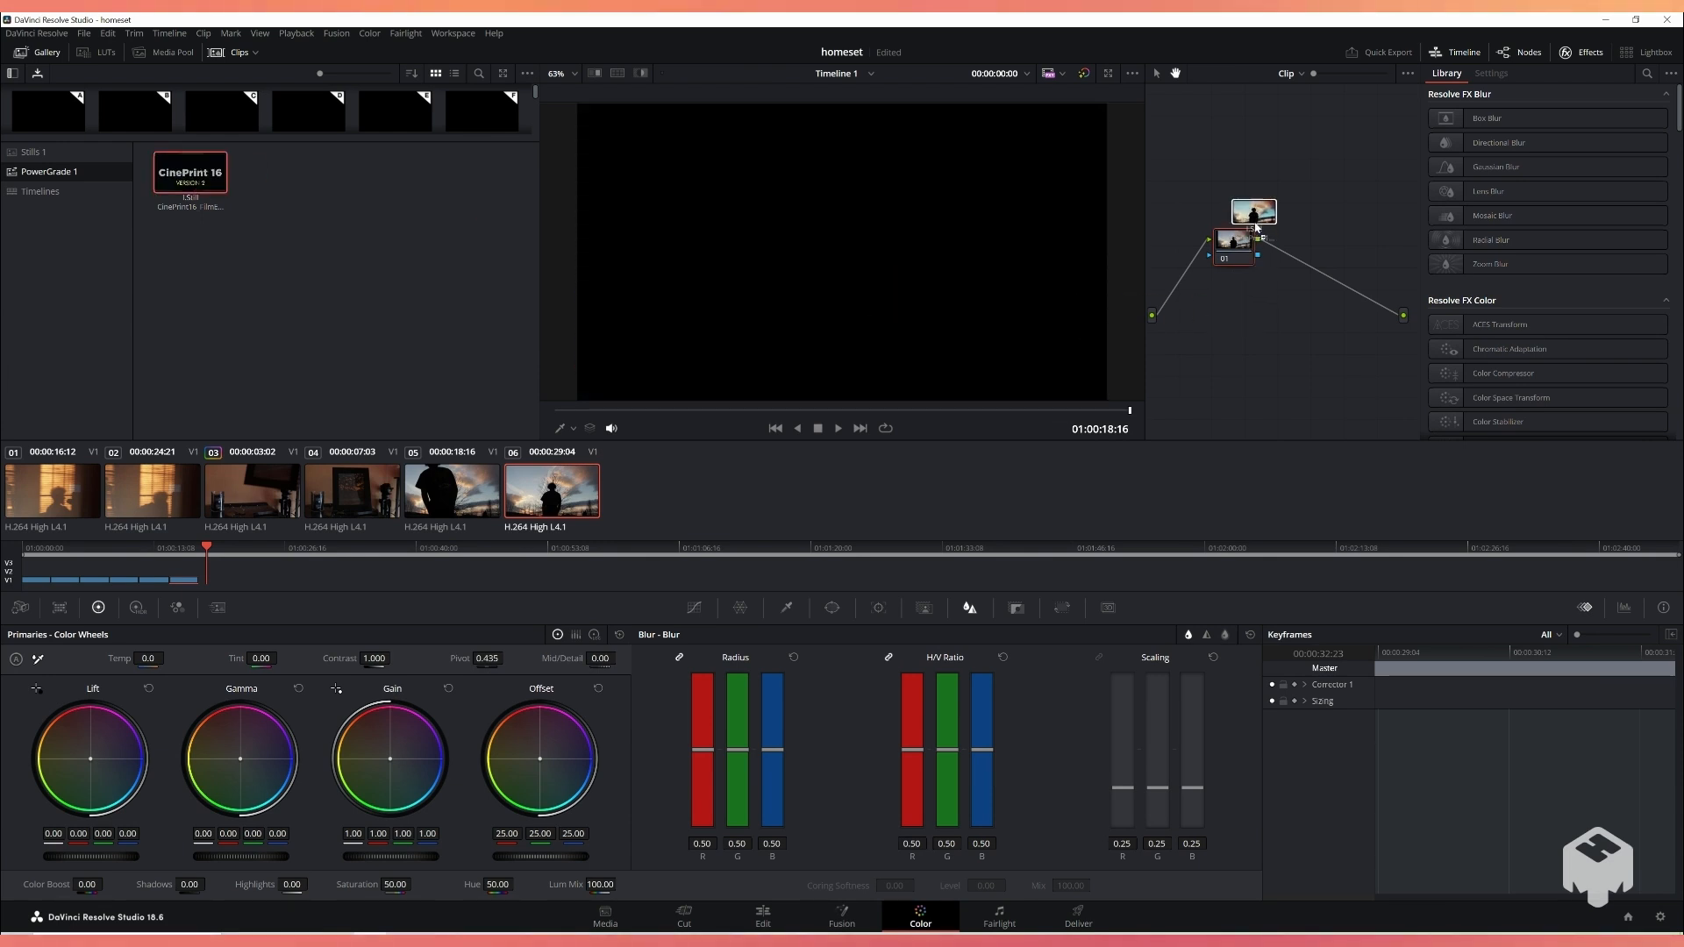
scroll(1326, 228, "down", 2)
left_click_drag(1325, 228, 1393, 281)
left_click_drag(1217, 278, 1252, 275)
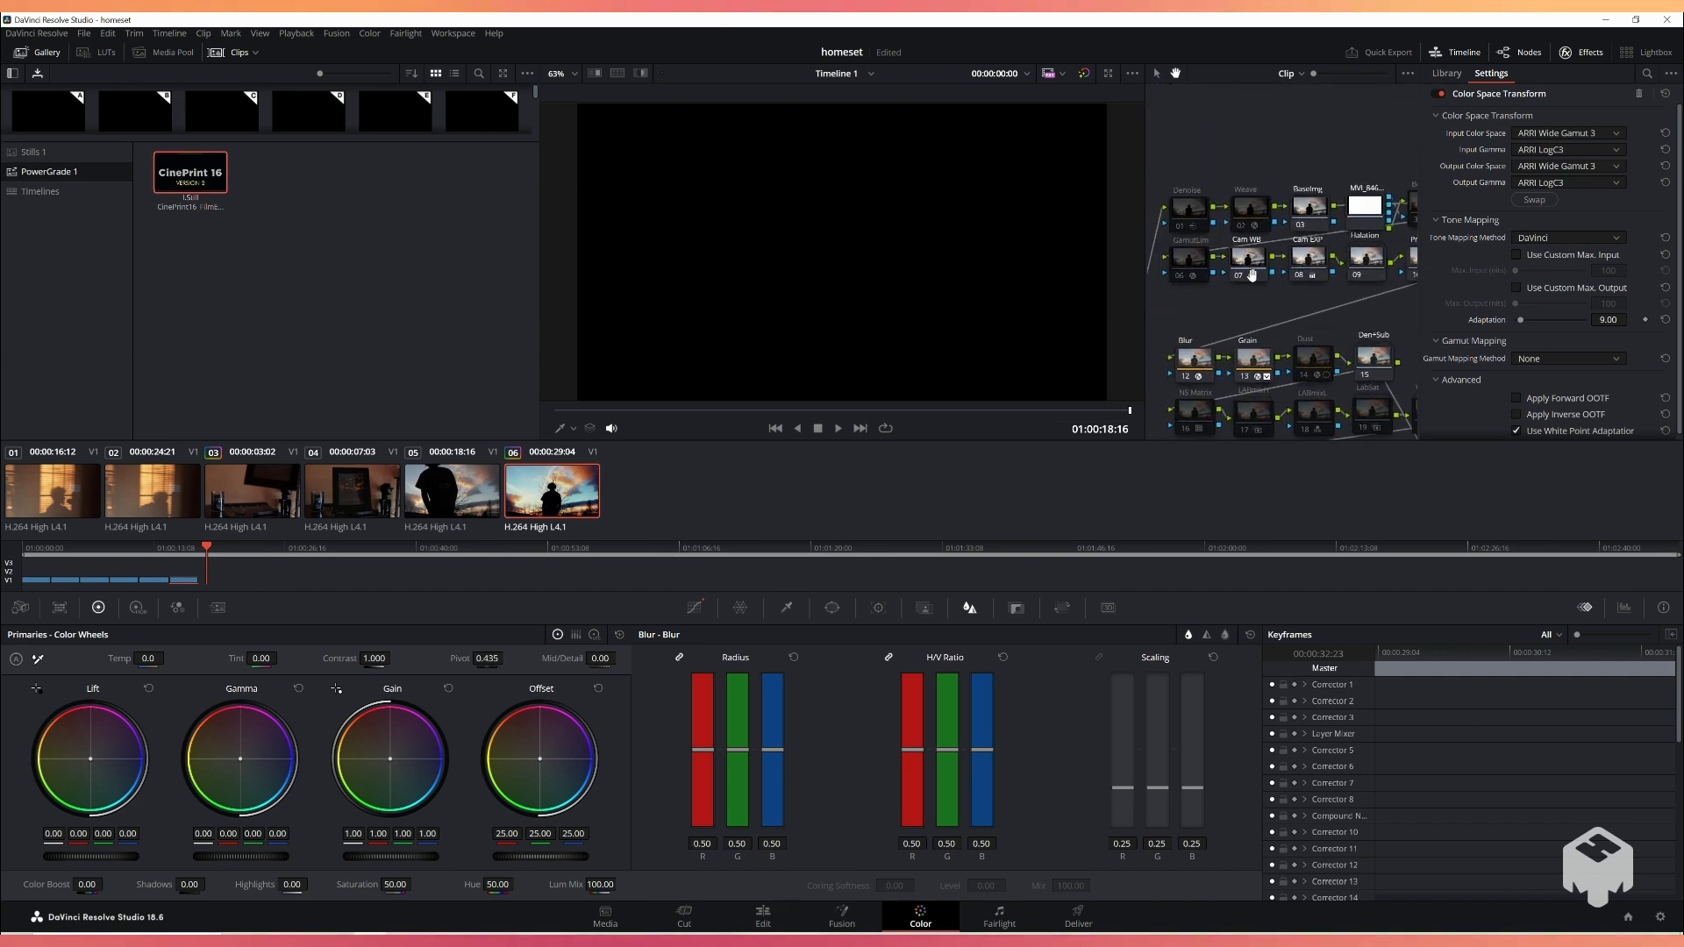
Step: Look through individual nodes of the applied grade and move the playhead back onto clip 06 at 01:00:16:13
left_click(1188, 225)
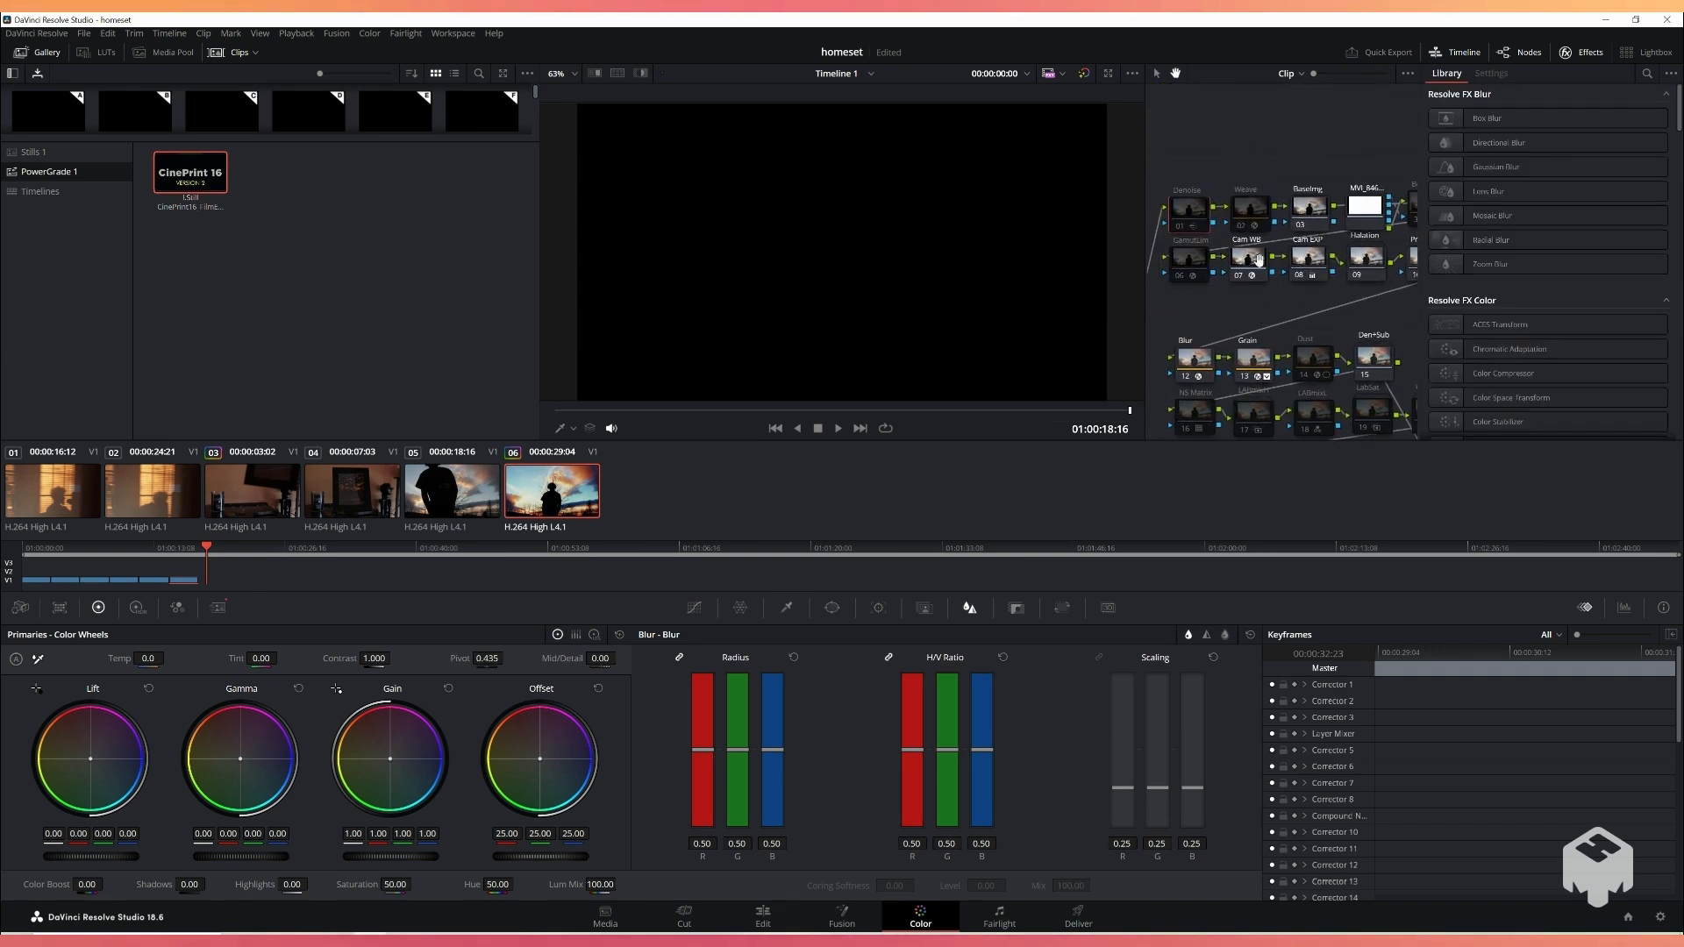
left_click(1258, 362)
left_click(1203, 379)
left_click(1316, 204)
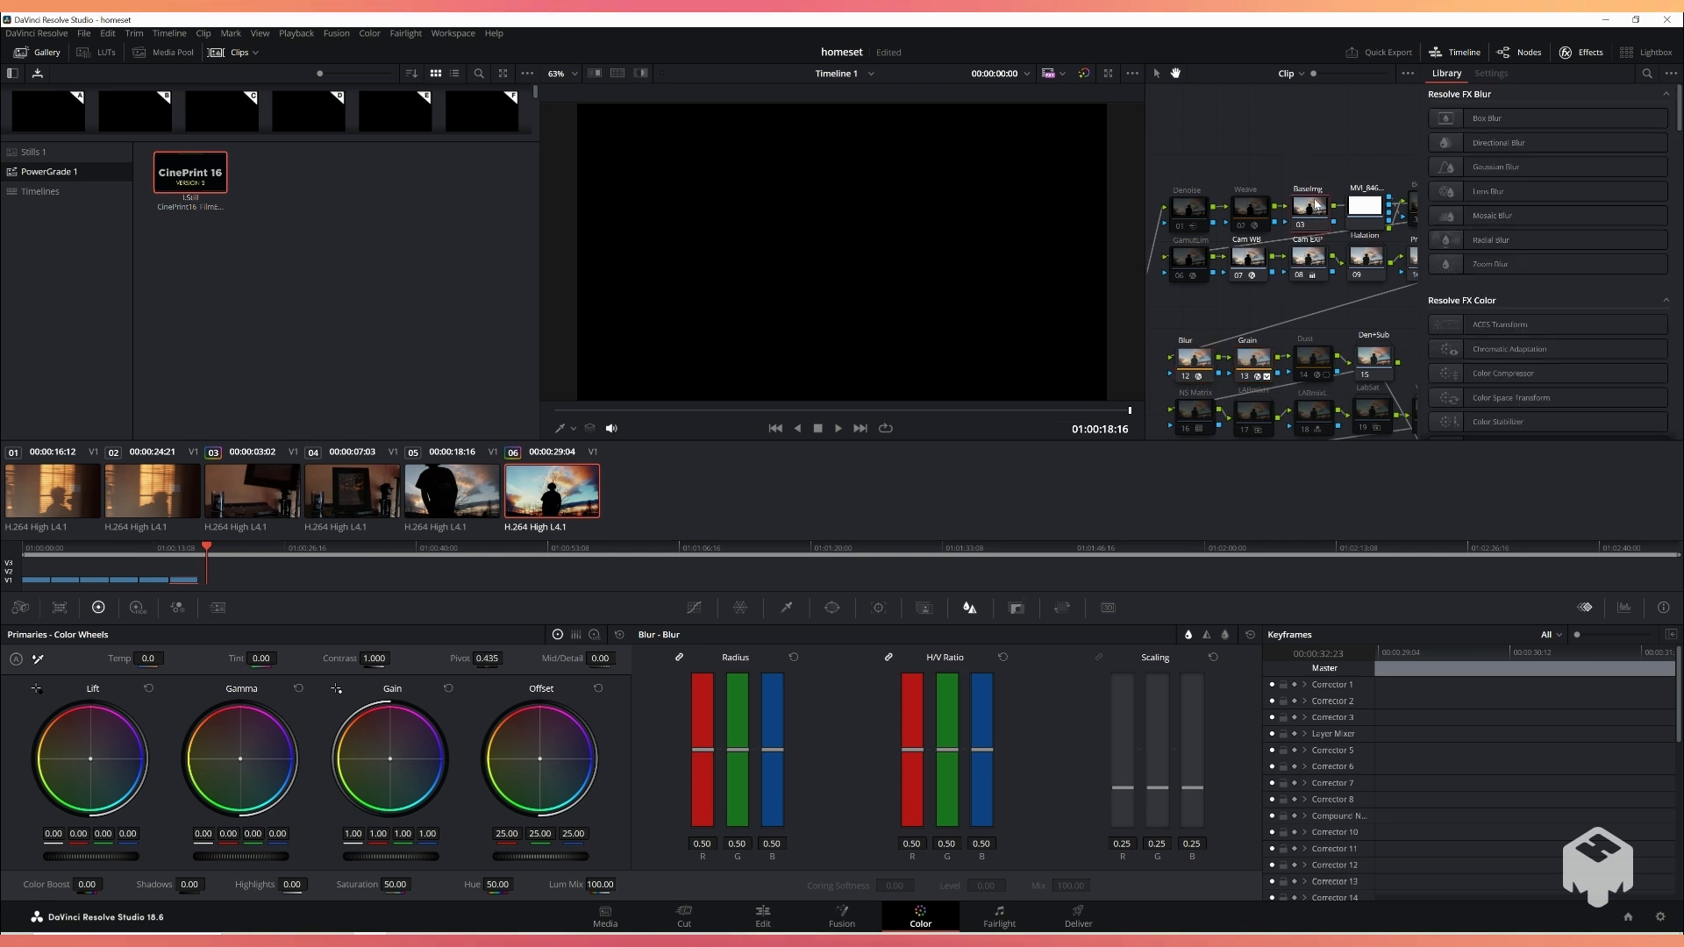
left_click(1307, 270)
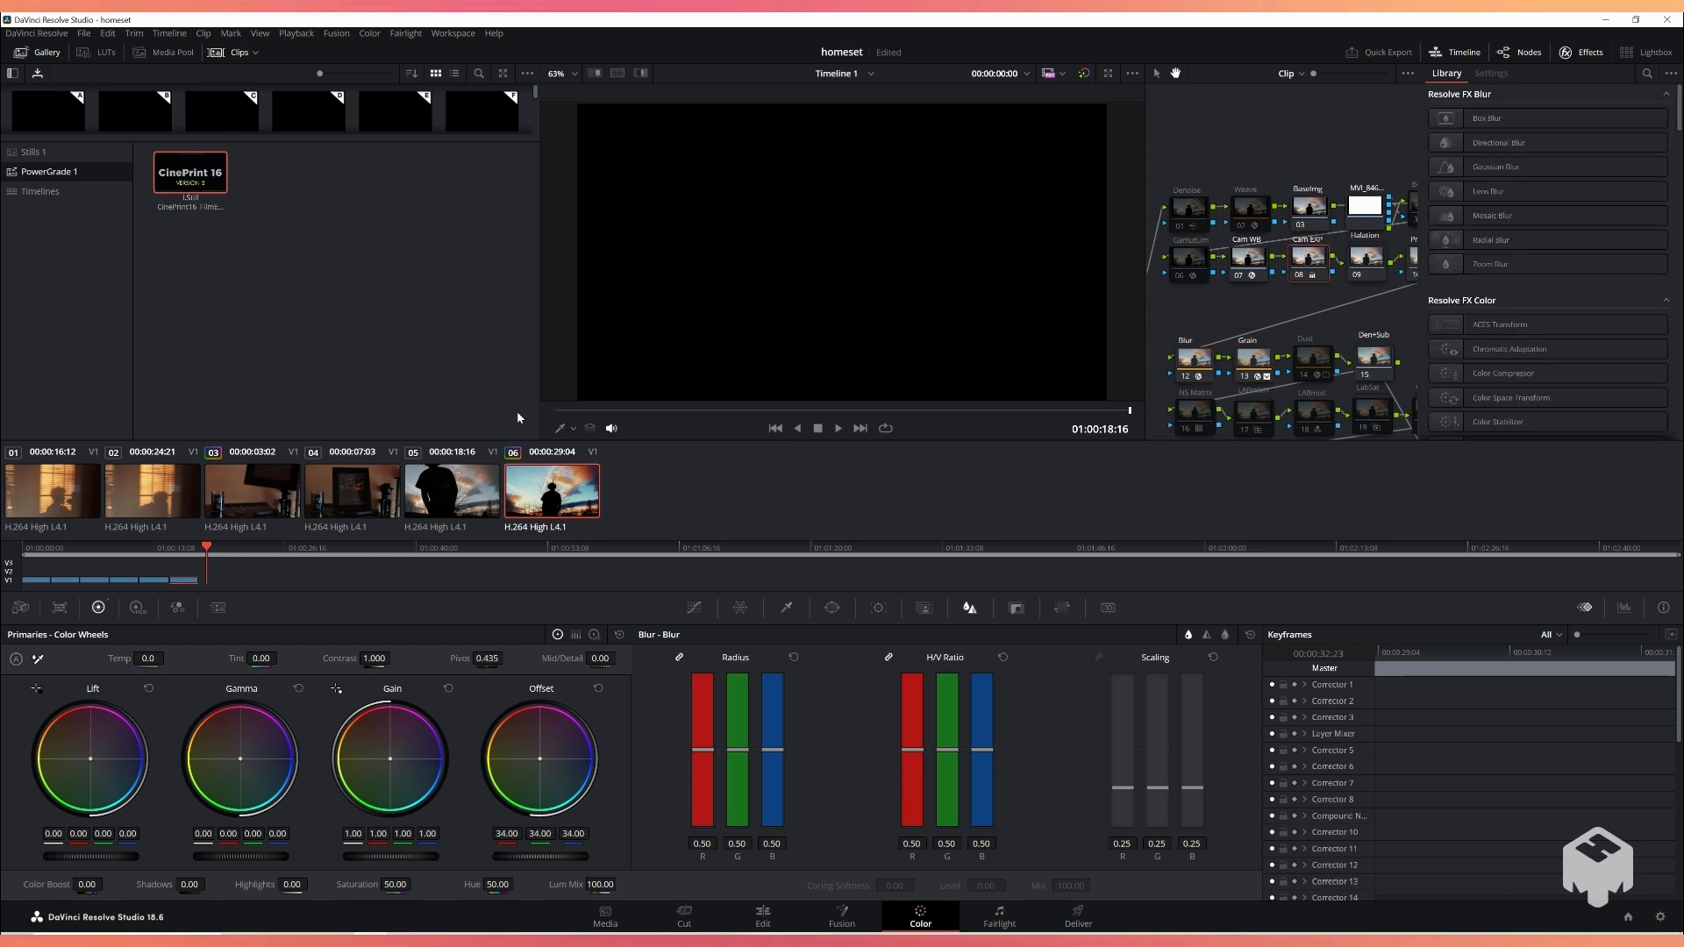
left_click_drag(196, 566, 187, 567)
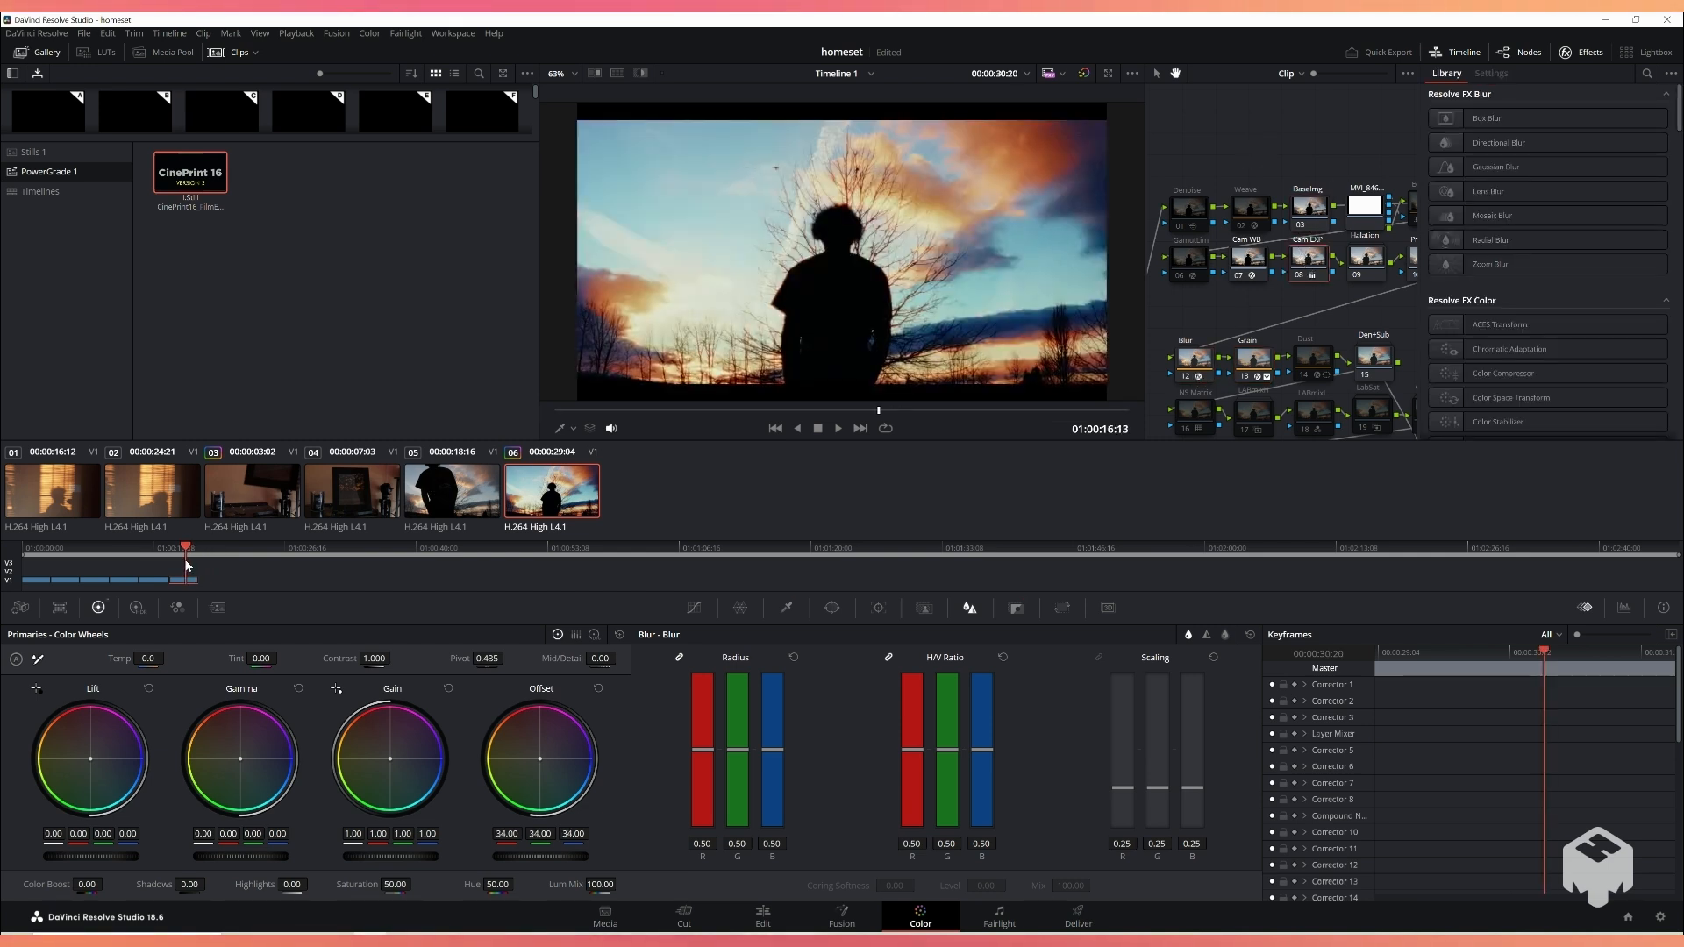
Step: Toggle the Denoise node off and on repeatedly to compare its effect, leaving it enabled
left_click_drag(1331, 135, 1356, 253)
mouse_move(1272, 216)
left_mouse_down()
mouse_move(1318, 183)
mouse_move(1264, 222)
left_mouse_up()
left_click(1216, 284)
key("ctrl+d")
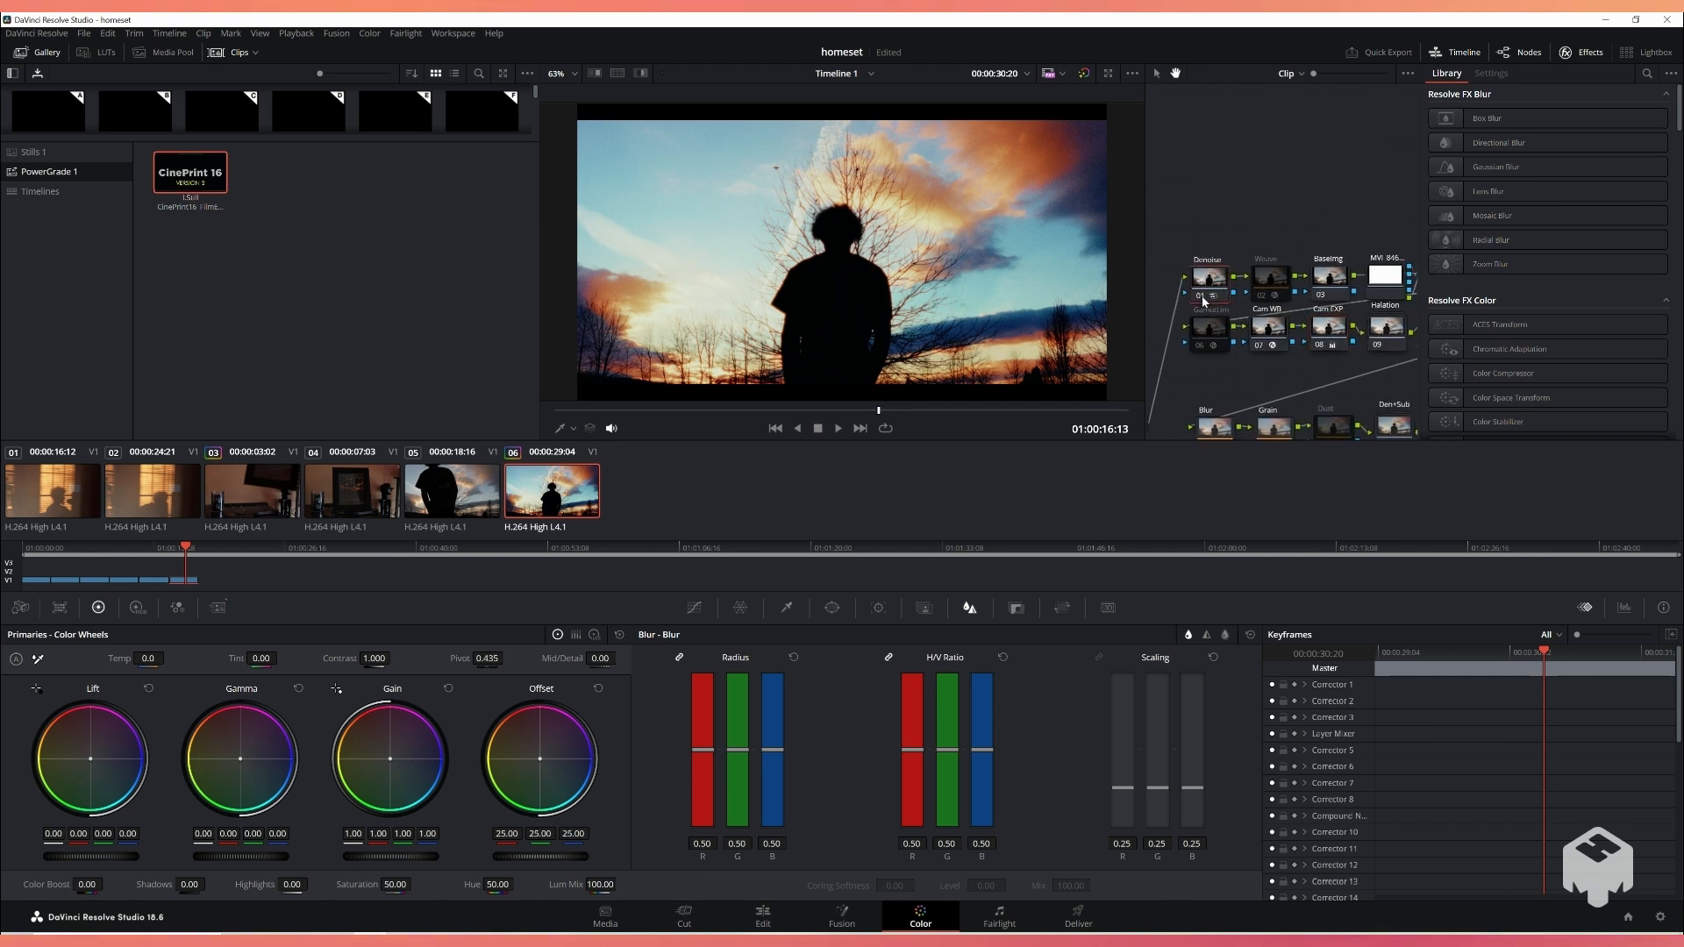
key("ctrl+d")
key("ctrl+d")
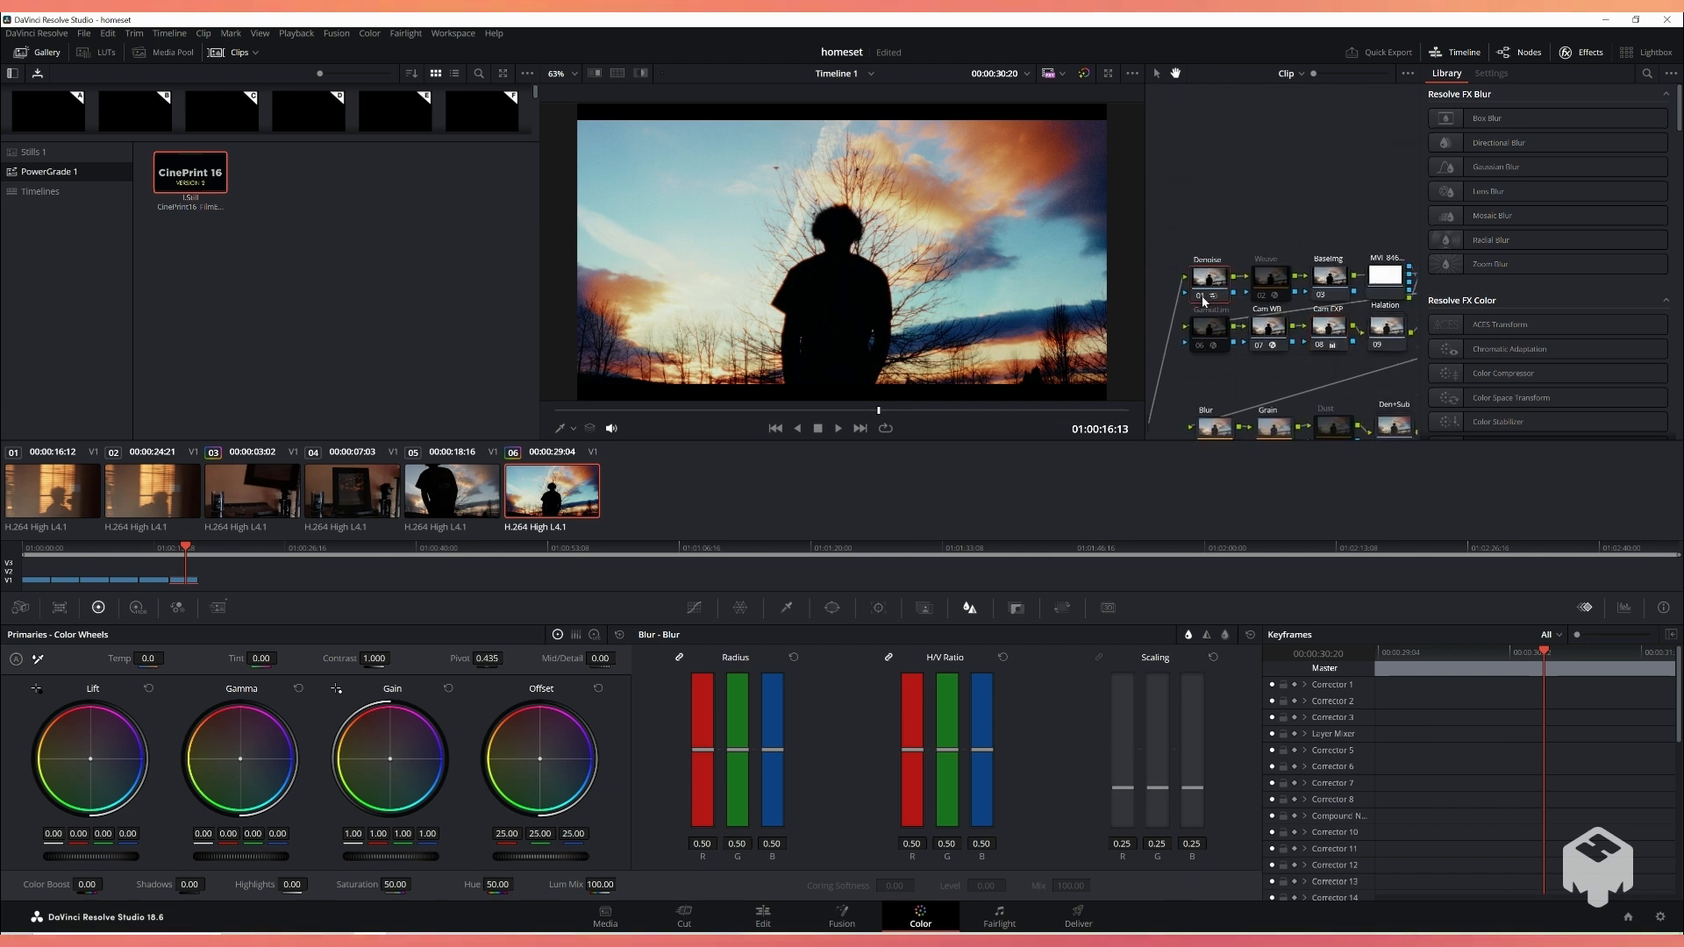
key("ctrl+d")
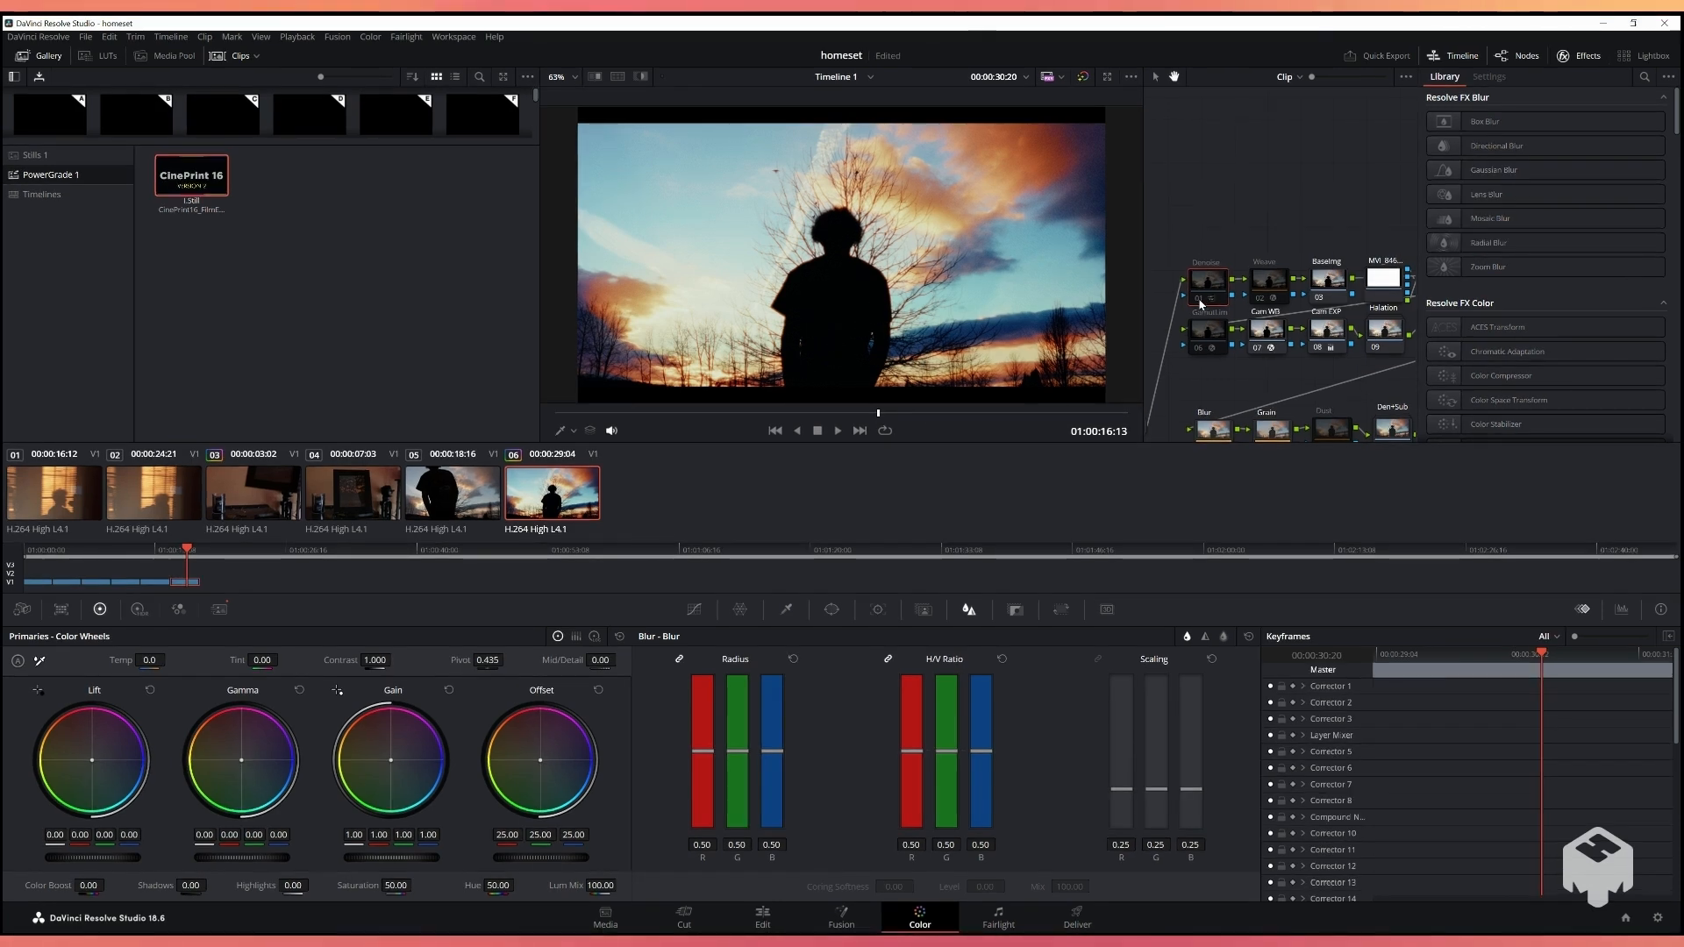
key("ctrl+d")
key("ctrl+d")
key("ctrl+d")
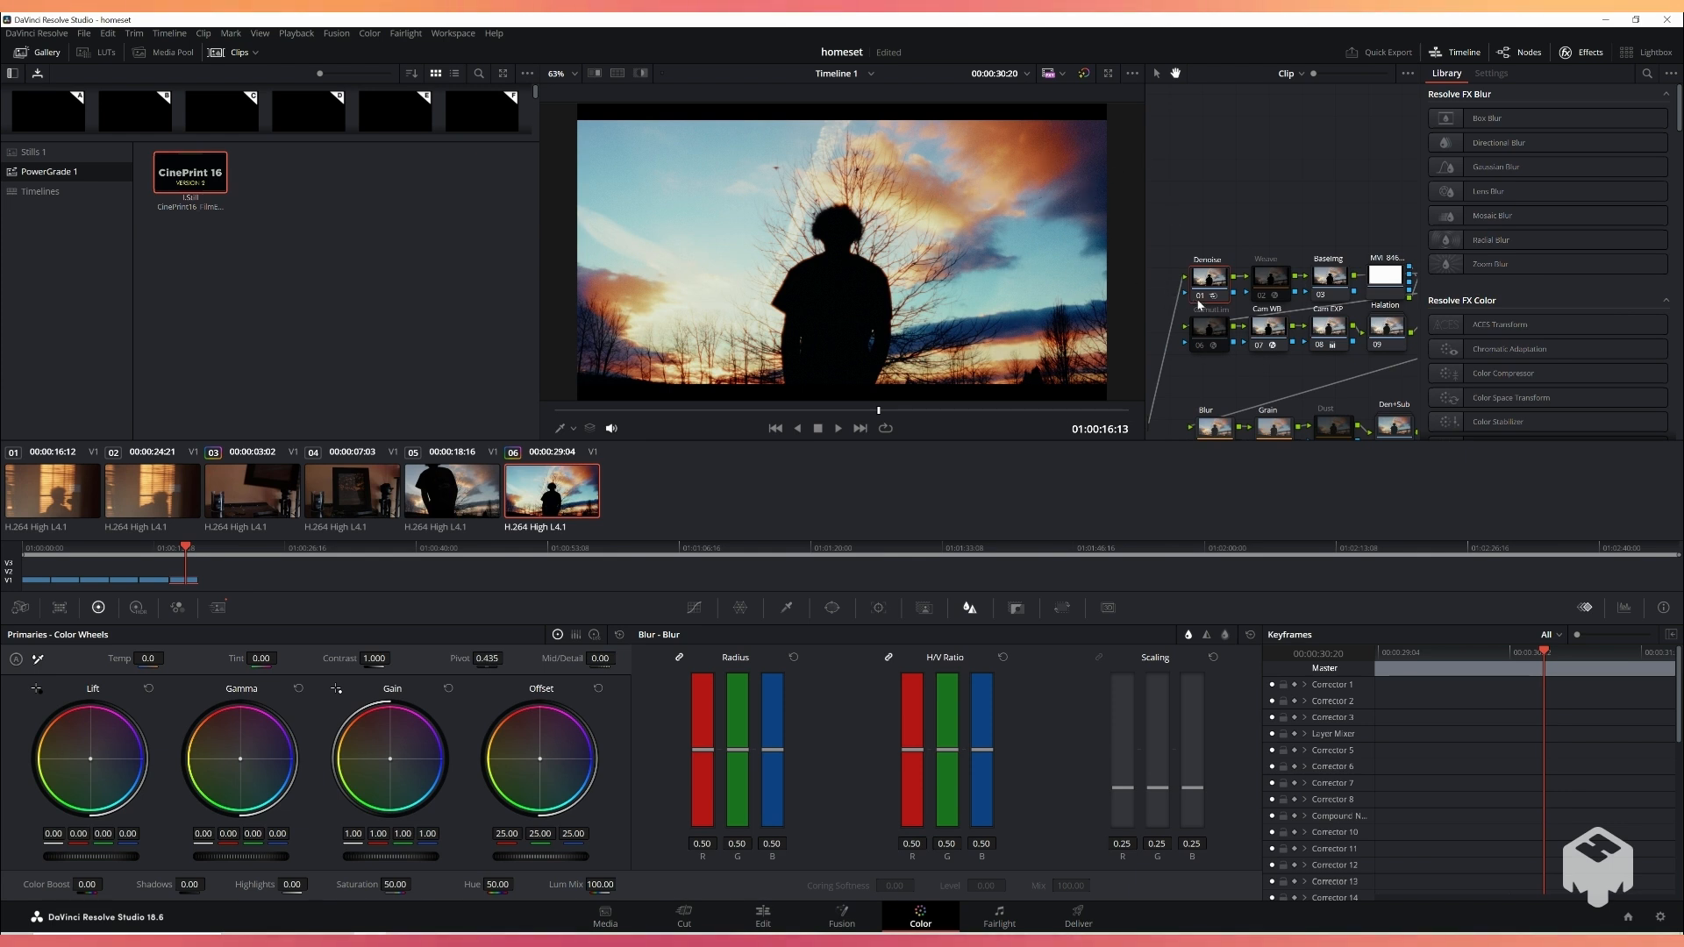
key("ctrl+d")
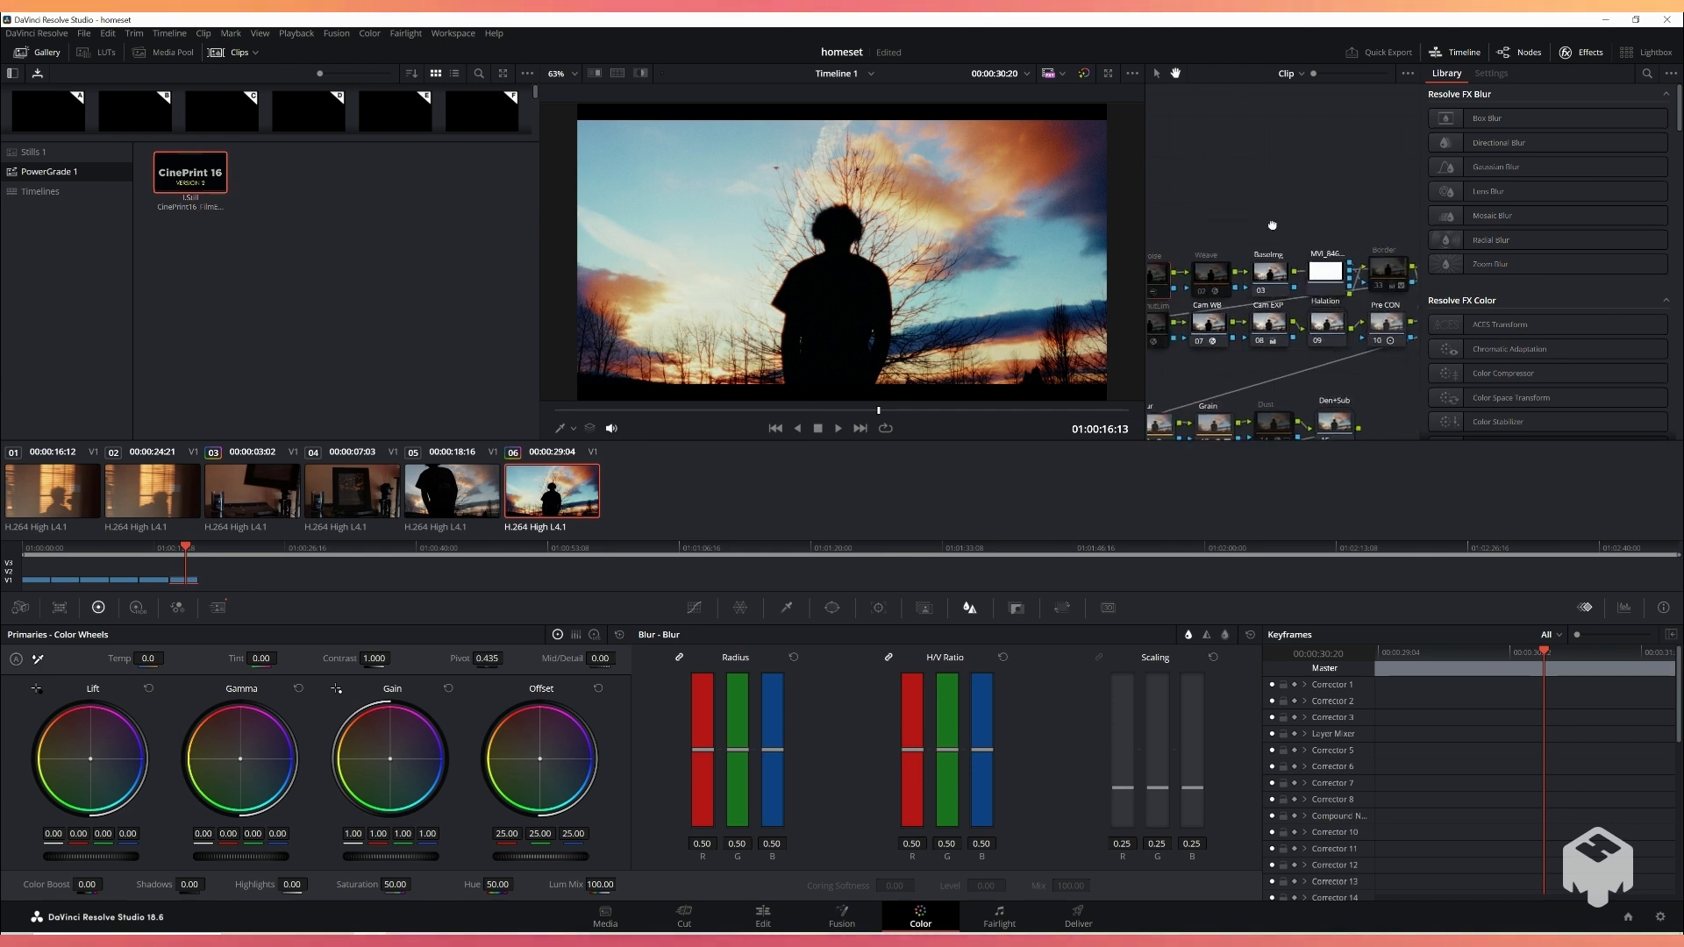
key("ctrl+d")
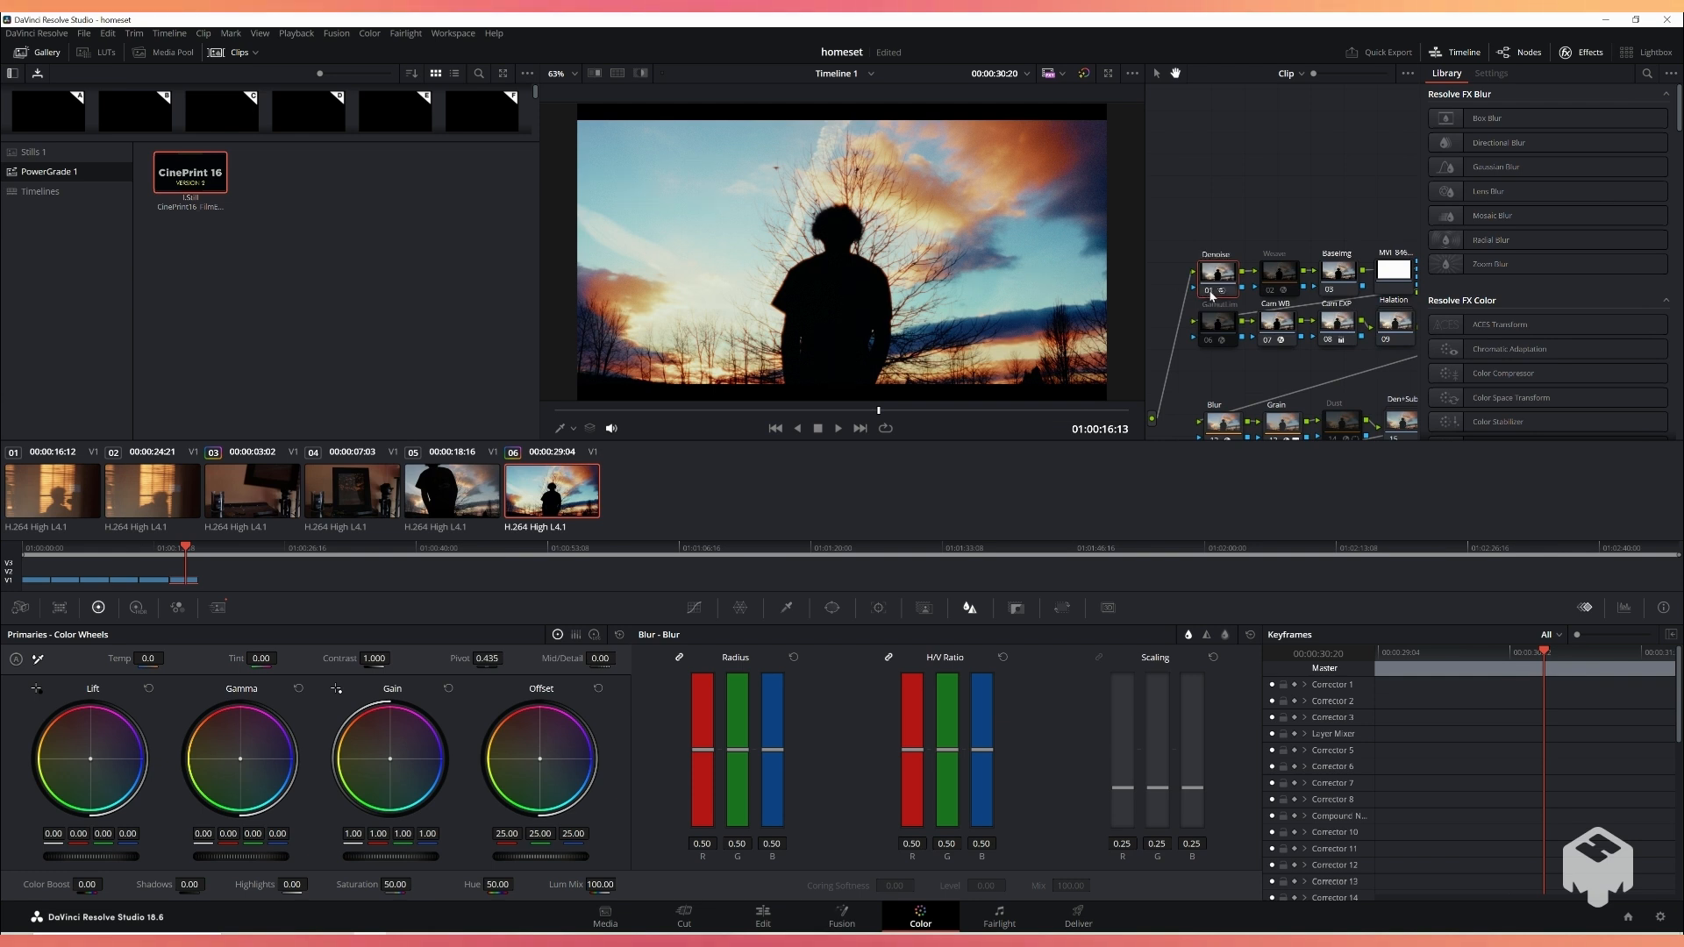
Step: Set the Denoise node's spatial noise reduction to Better mode with a Large radius
left_click(217, 607)
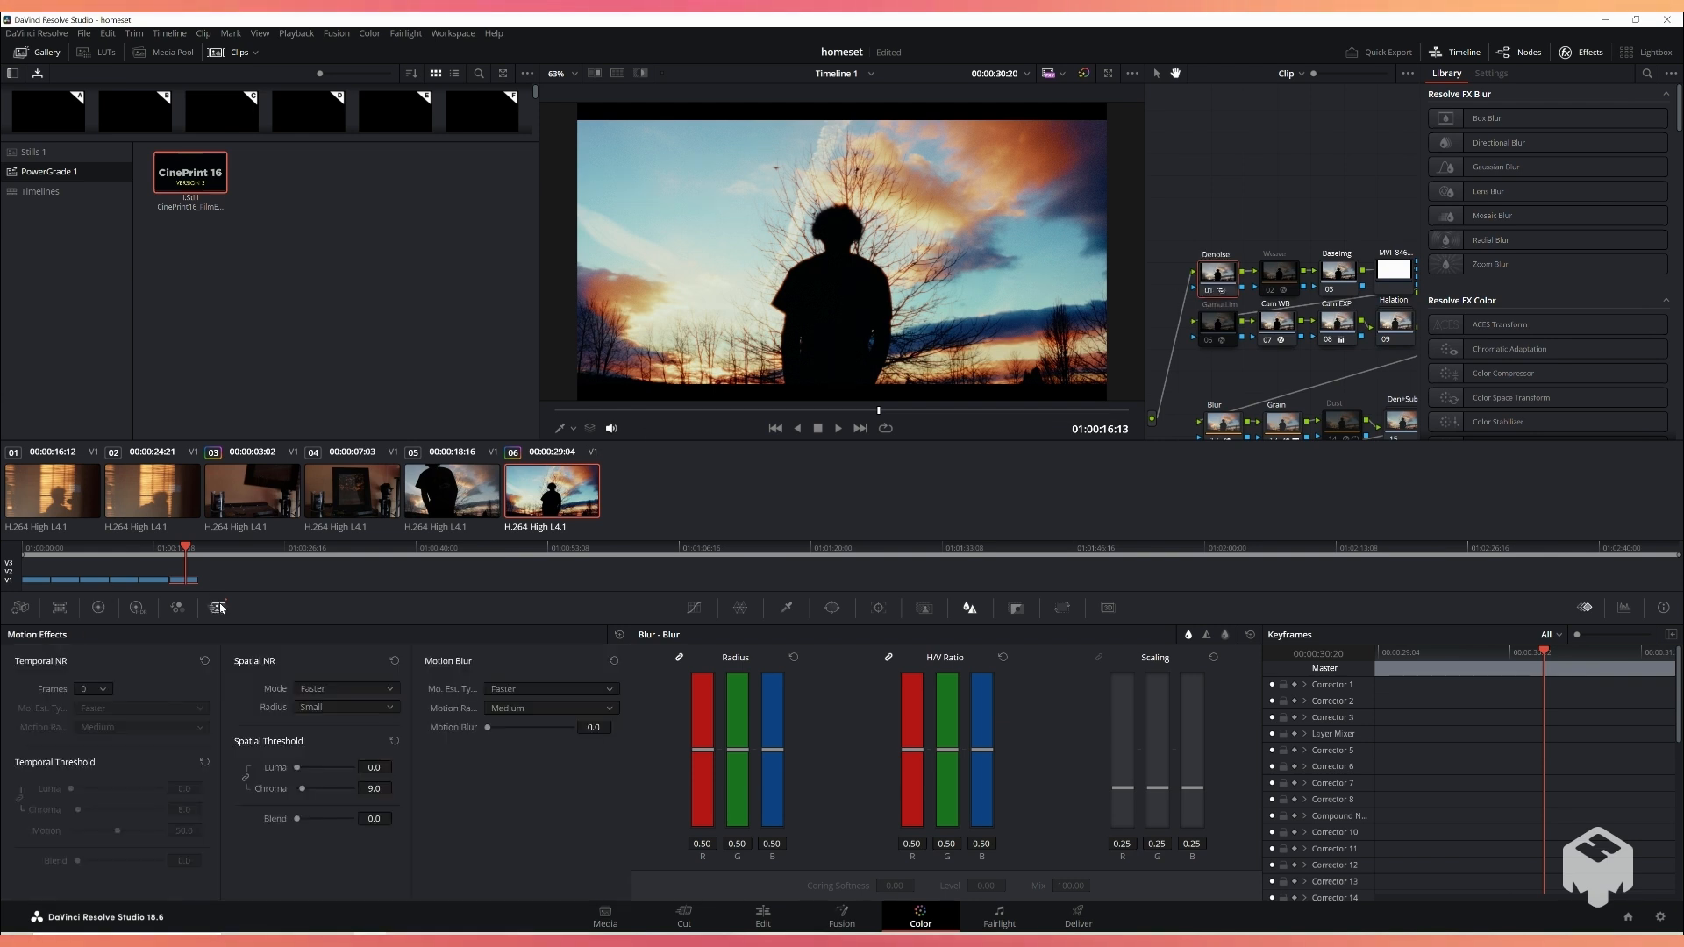
left_click(325, 692)
left_click(341, 729)
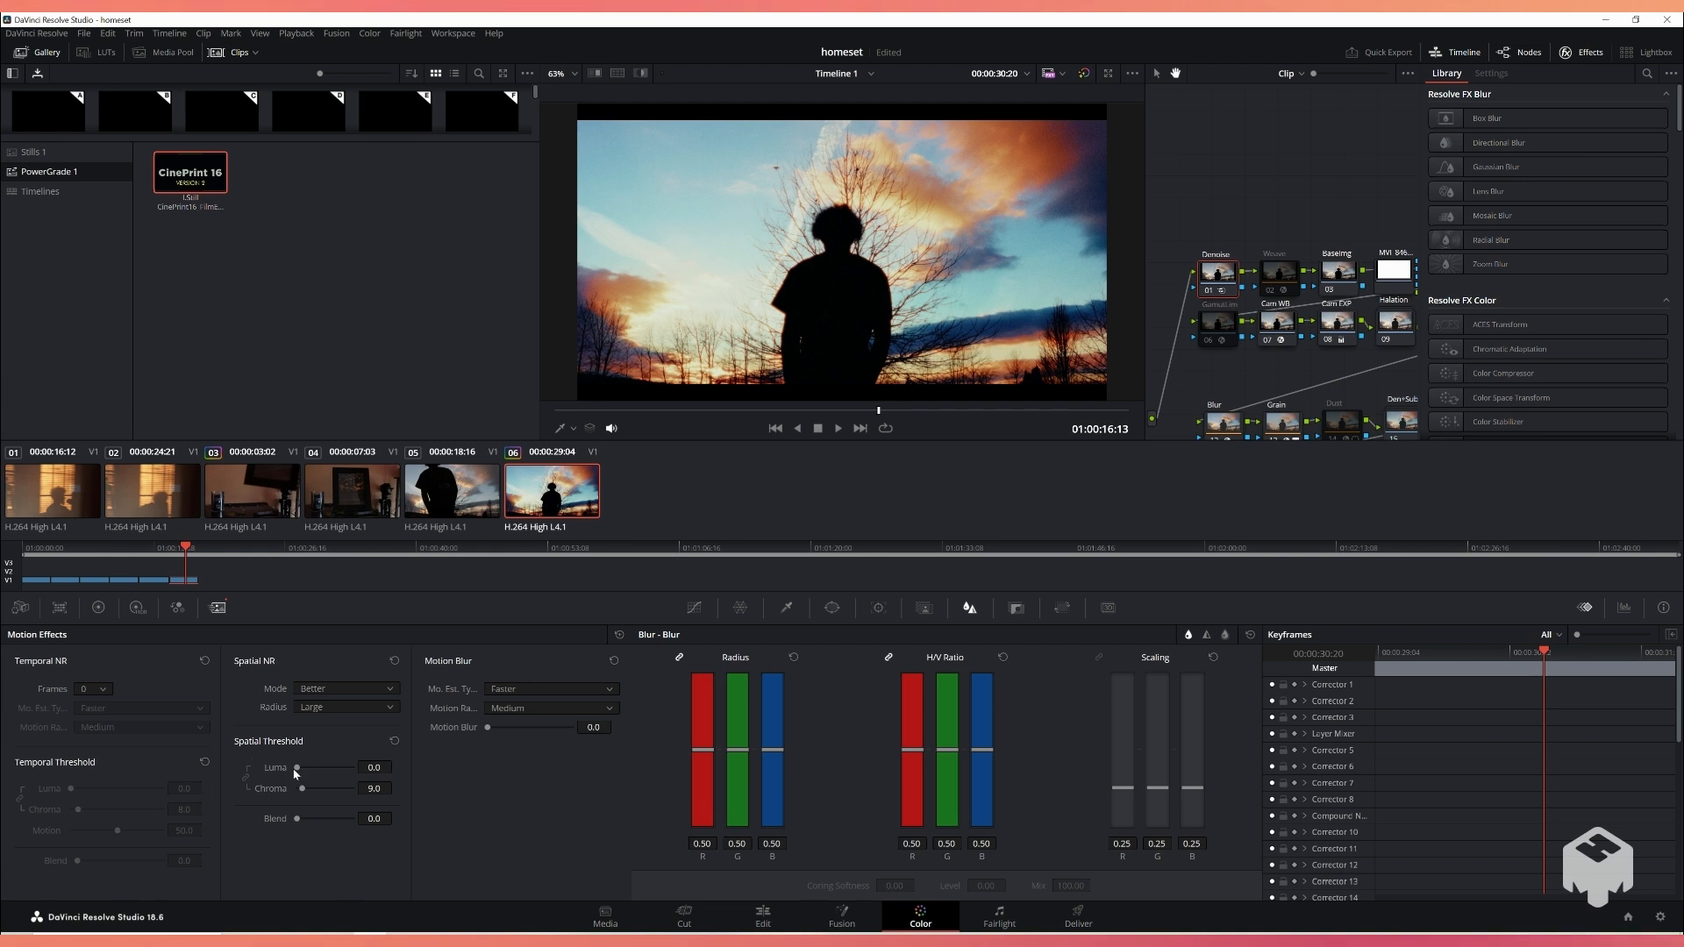
Step: Test the spatial luma and chroma thresholds at 100.0 on the Denoise node, and return both to 0.0
left_click_drag(296, 769, 364, 788)
left_click_drag(479, 786, 269, 793)
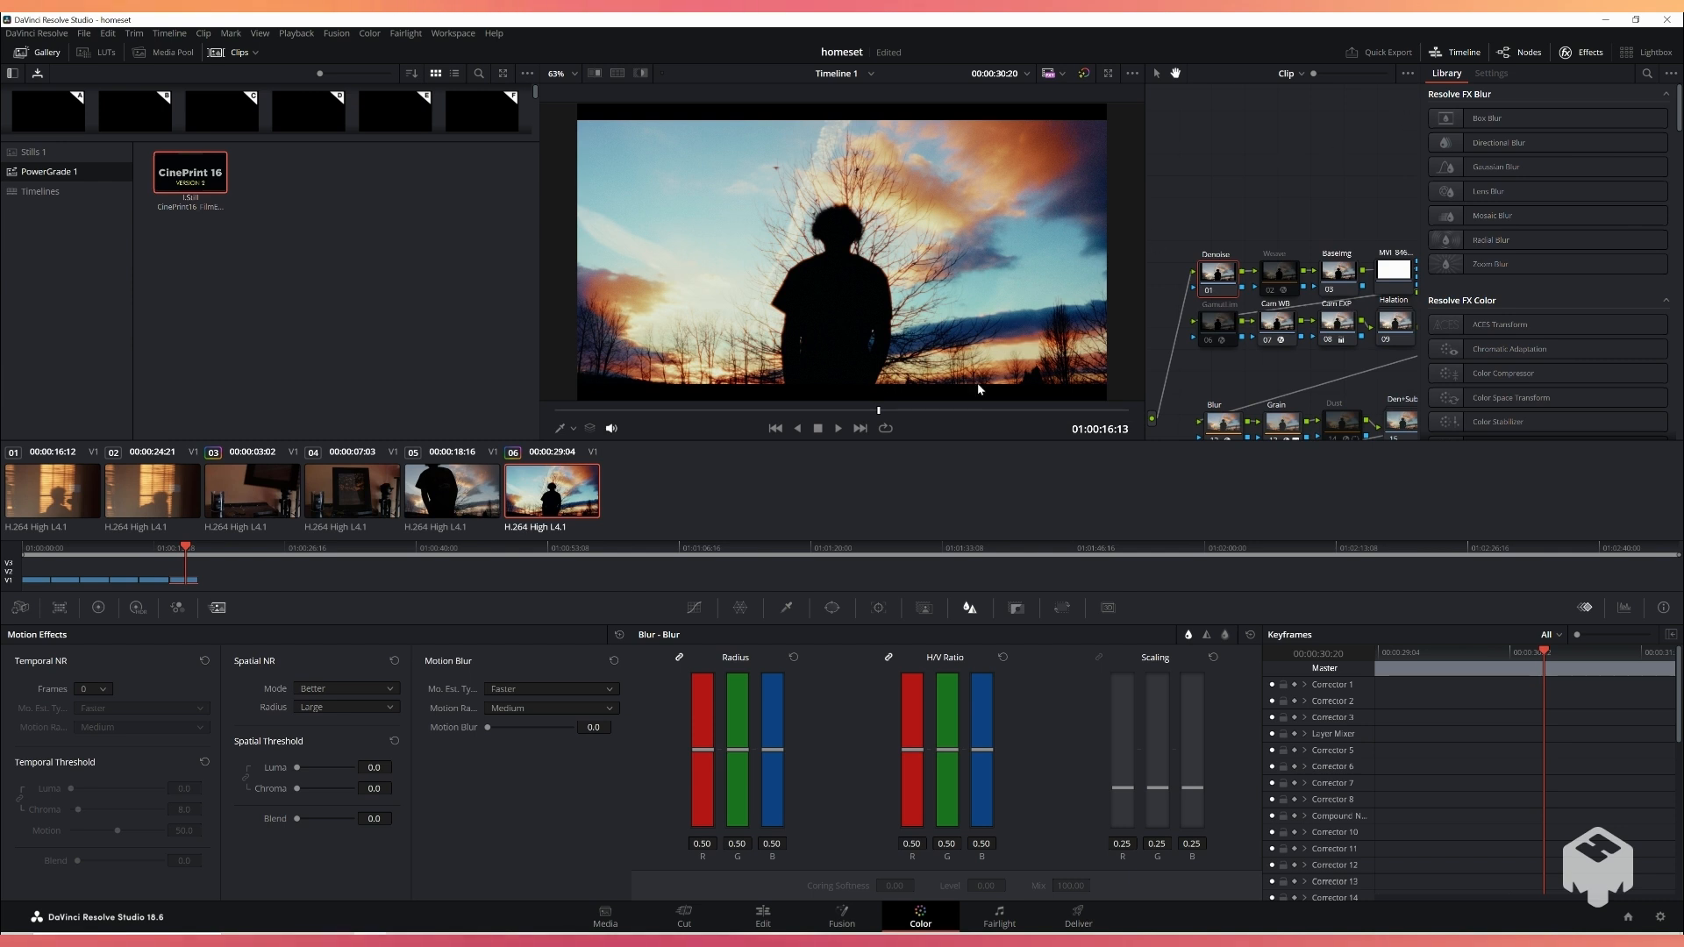
left_click_drag(296, 768, 344, 769)
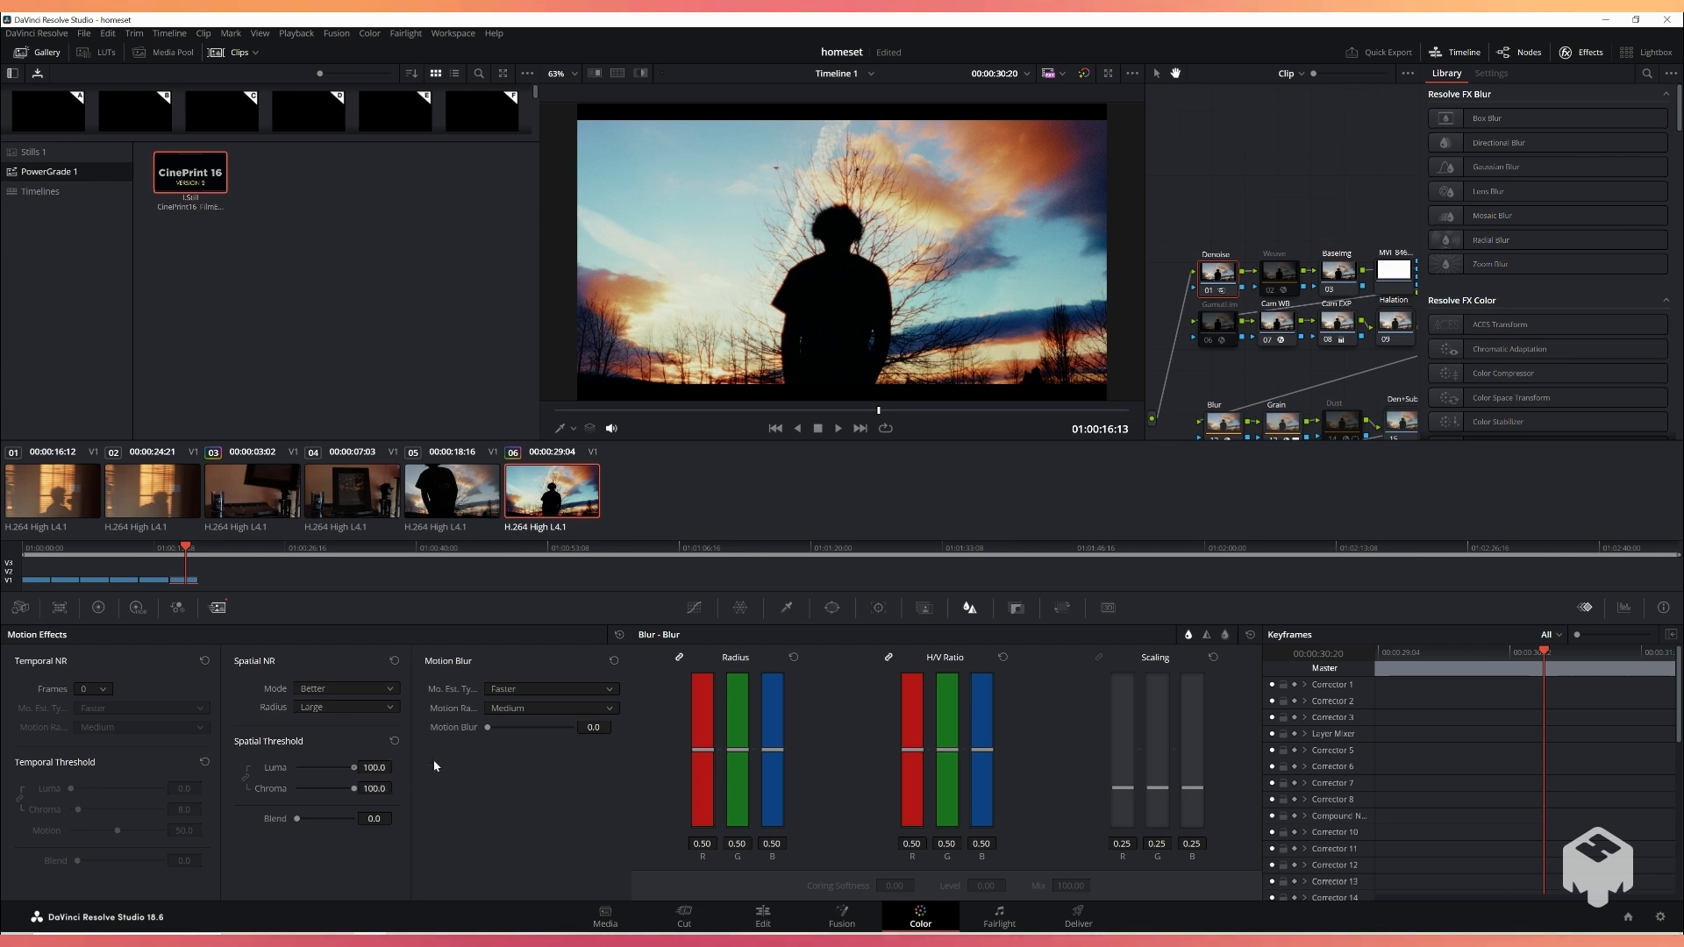
left_click_drag(297, 788, 257, 803)
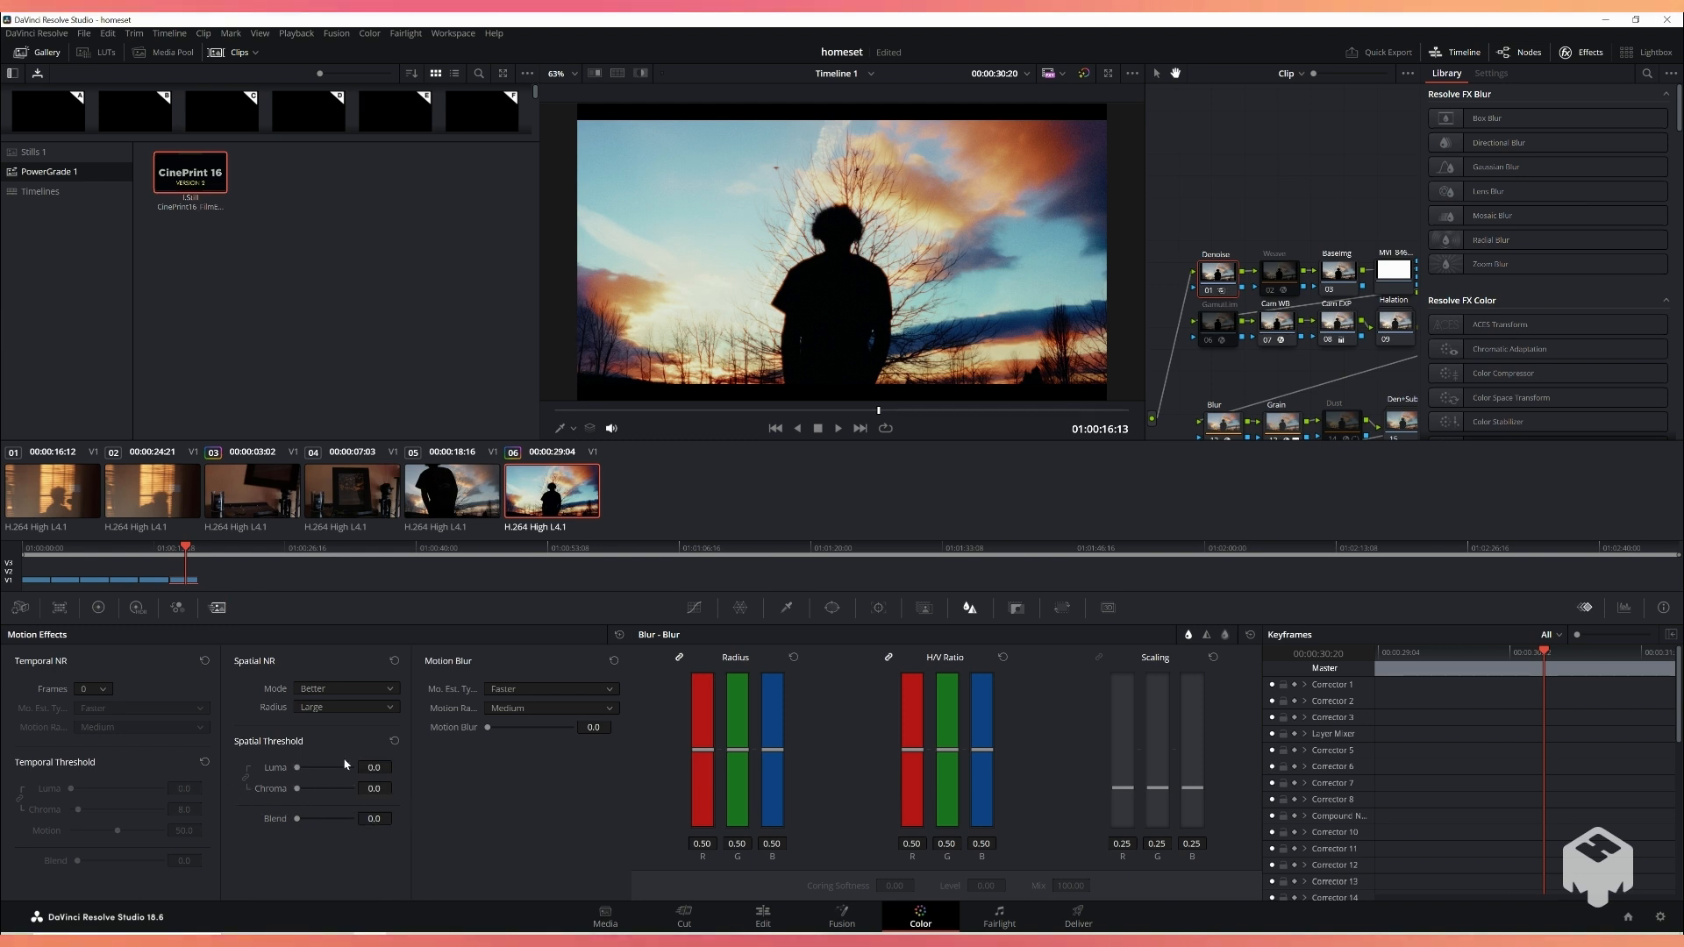
left_click_drag(1256, 182, 1296, 227)
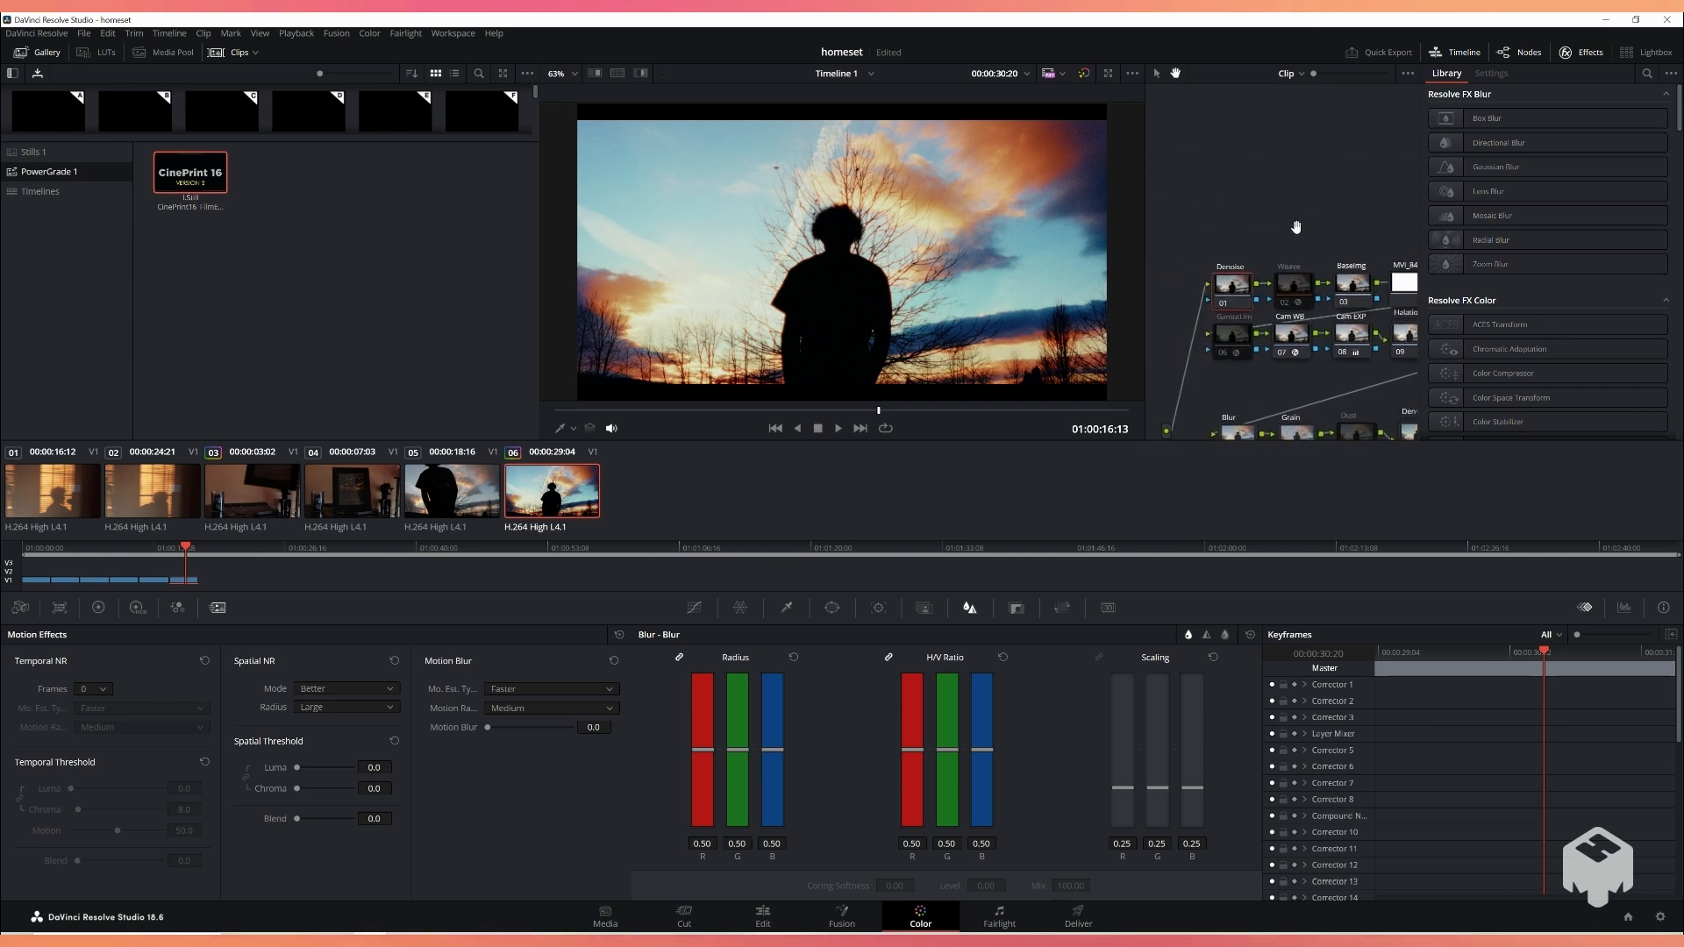
left_click(1224, 302)
Step: Toggle the Border node on and off repeatedly to compare the frame with and without it, leaving it disabled
left_click_drag(1359, 203, 1193, 217)
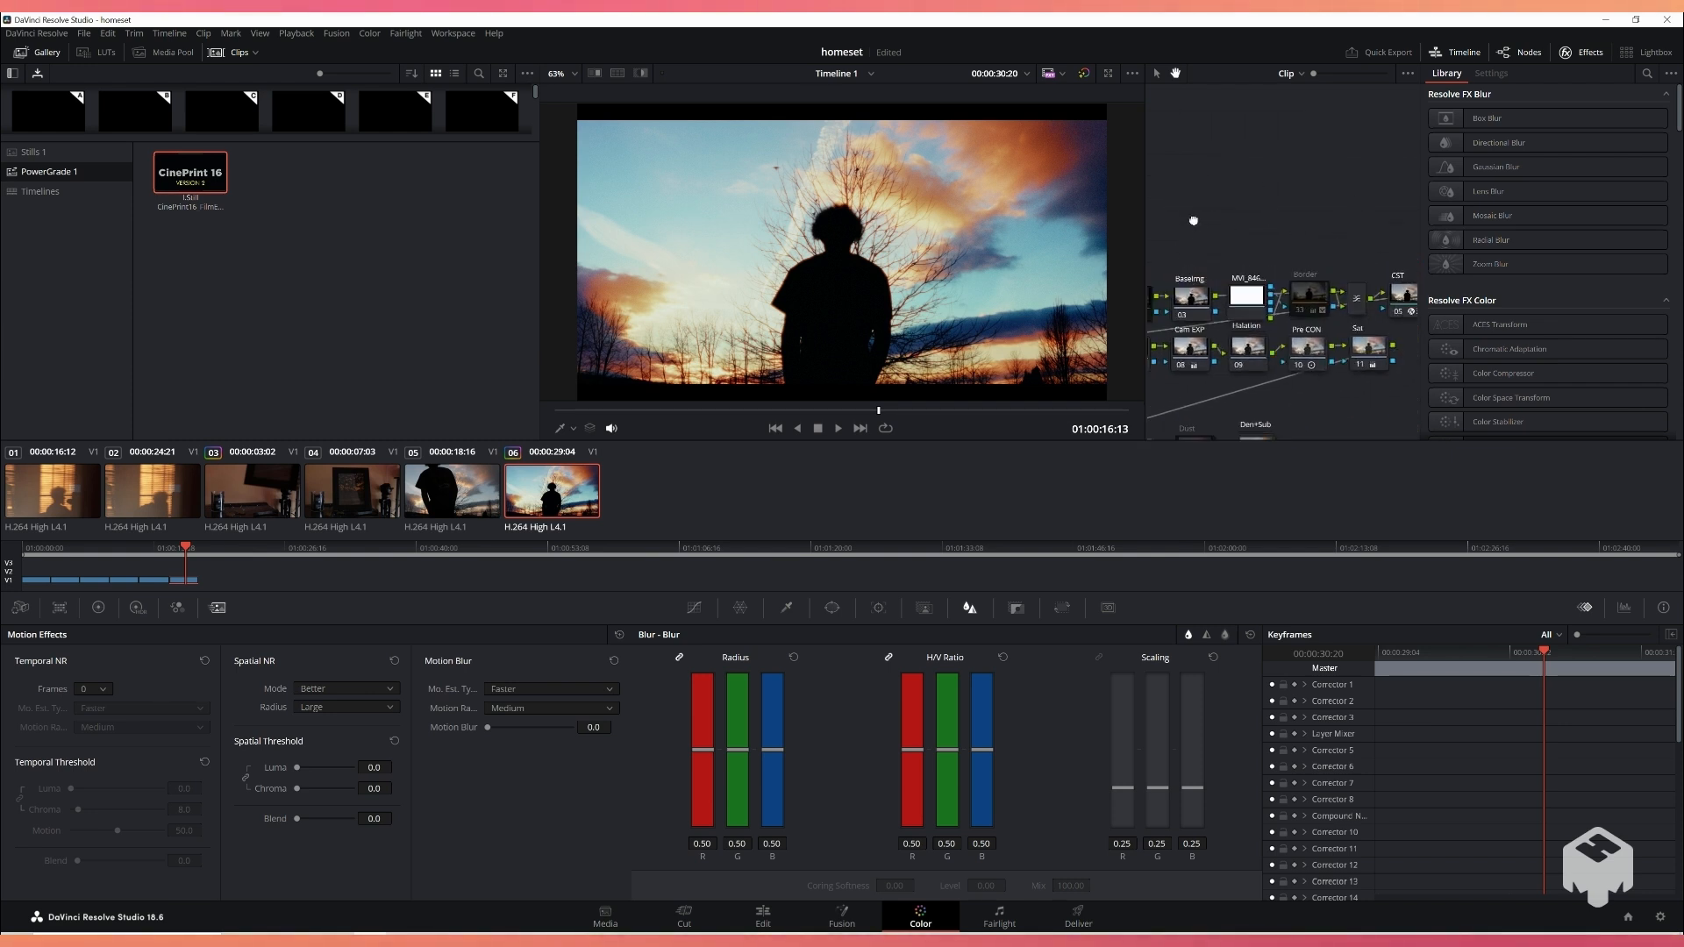
left_click_drag(1308, 234, 1256, 239)
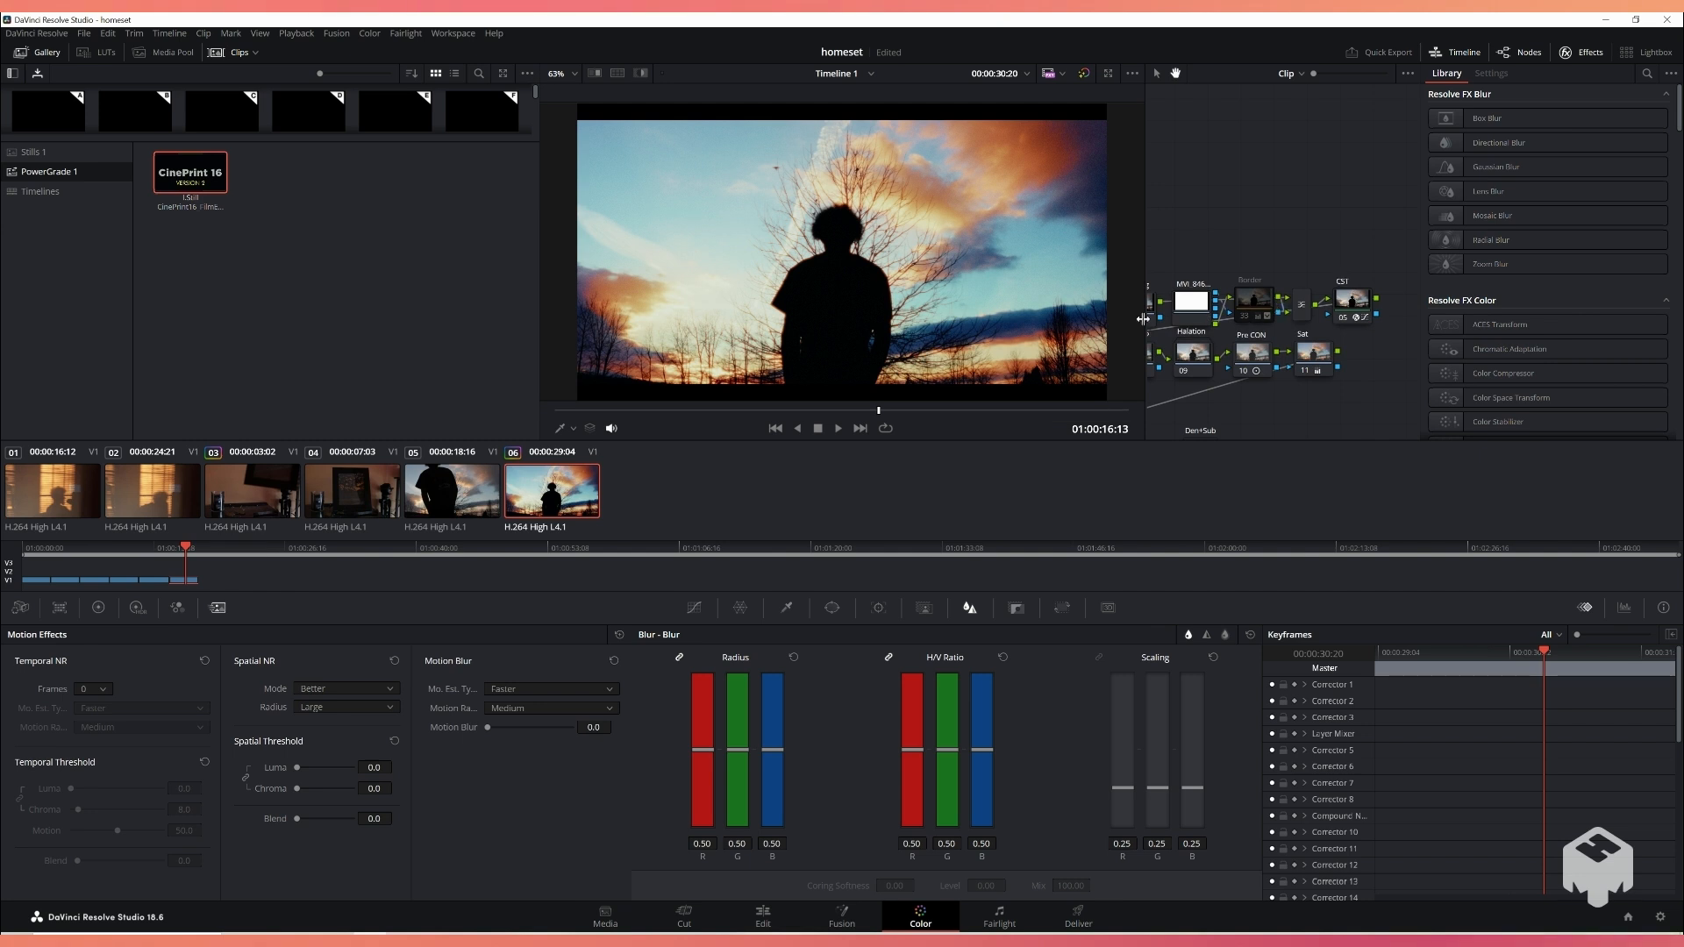
left_click(1248, 317)
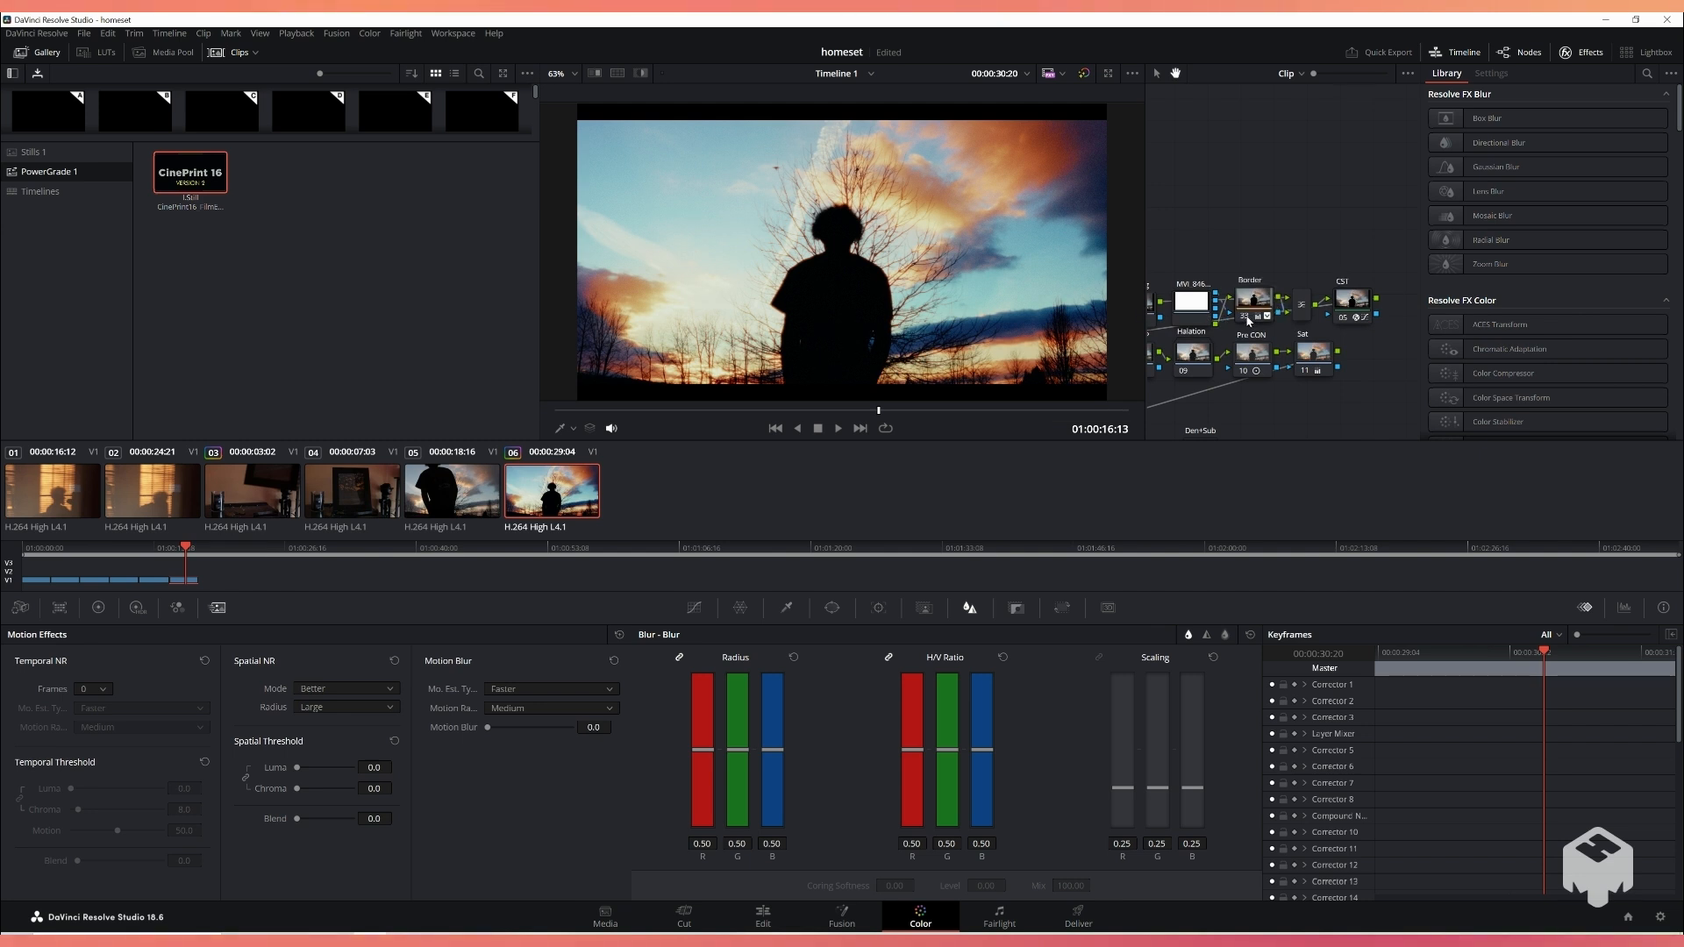
left_click(1248, 317)
left_click(1248, 319)
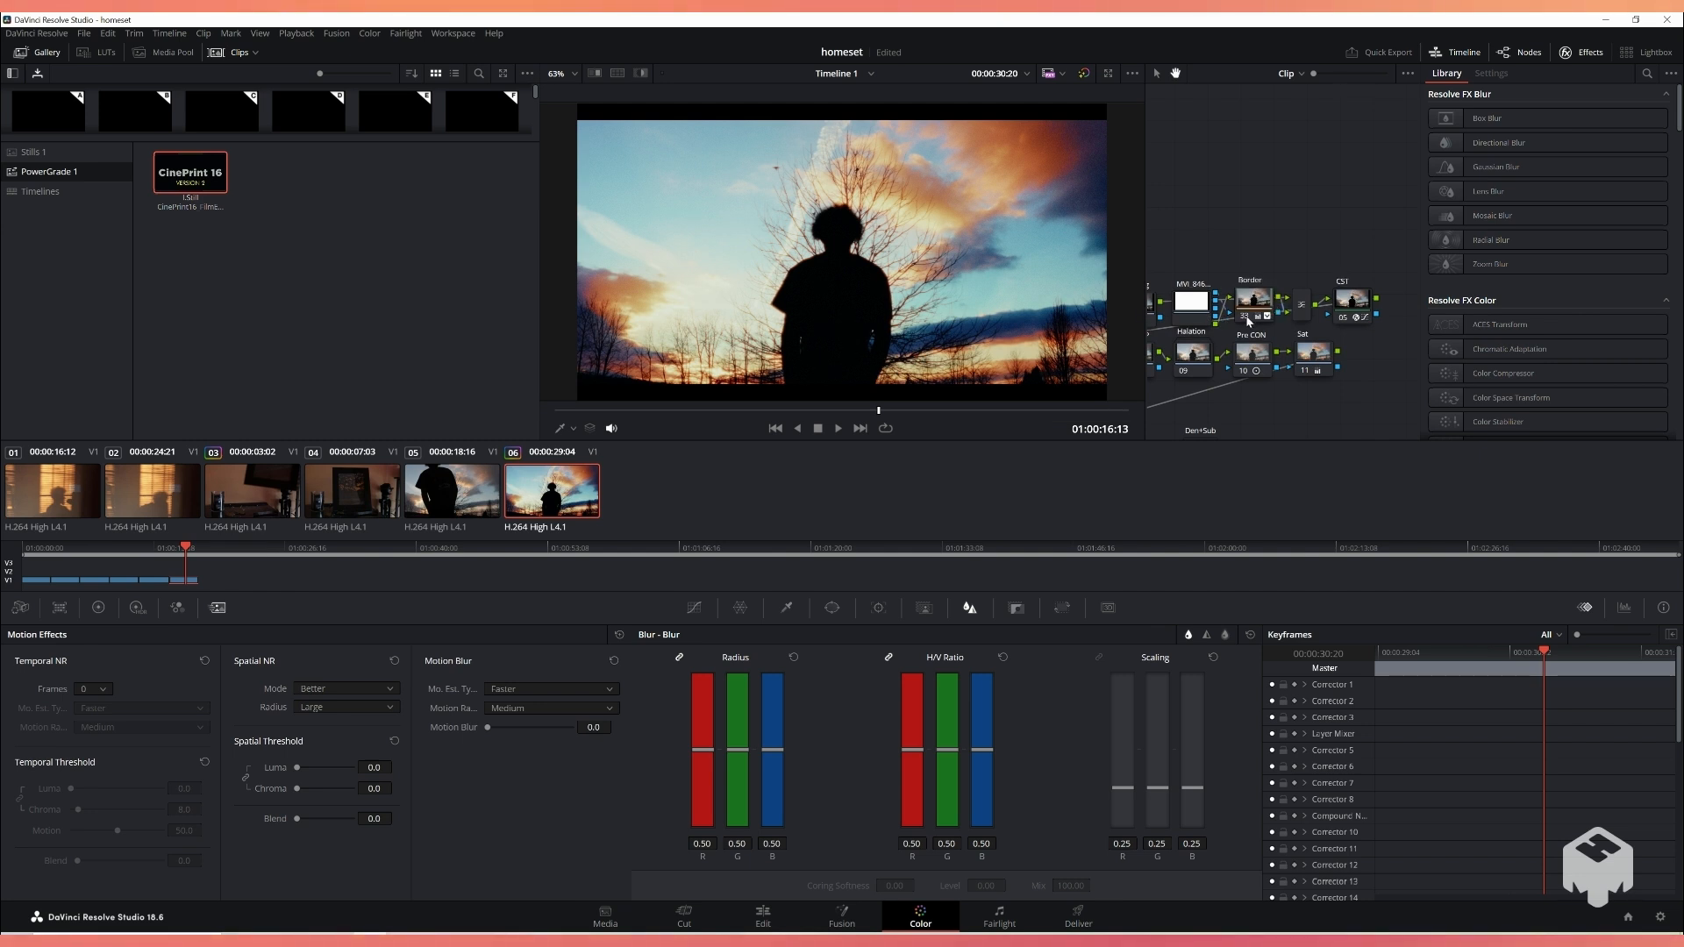
left_click(1247, 319)
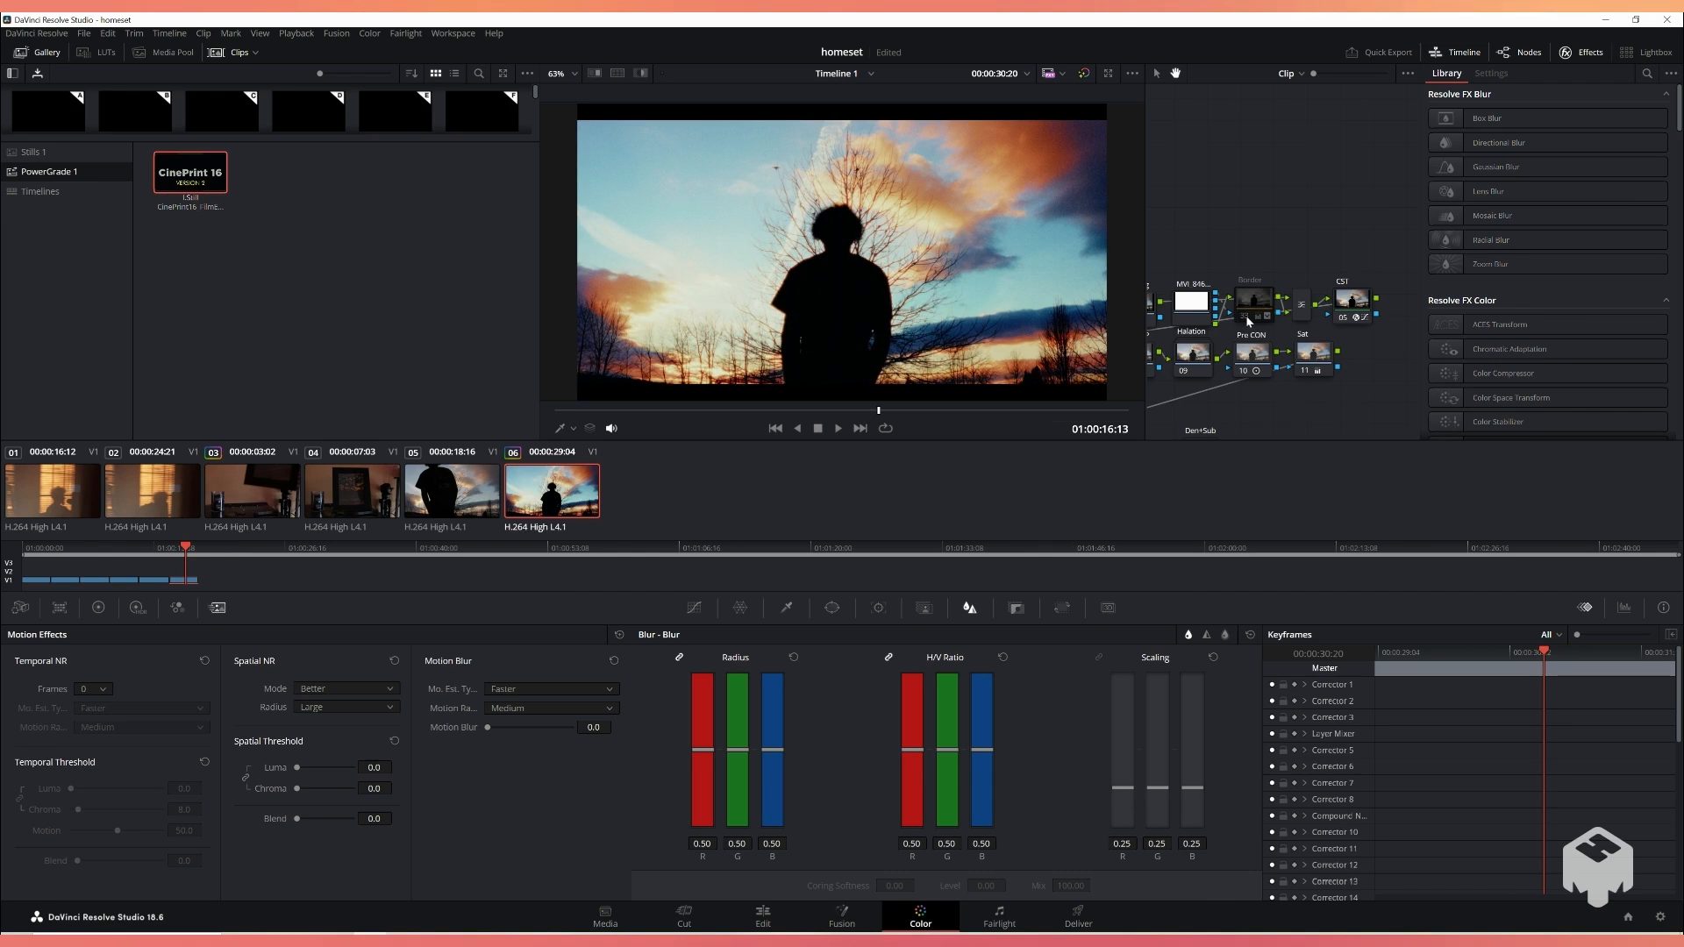
left_click(1248, 320)
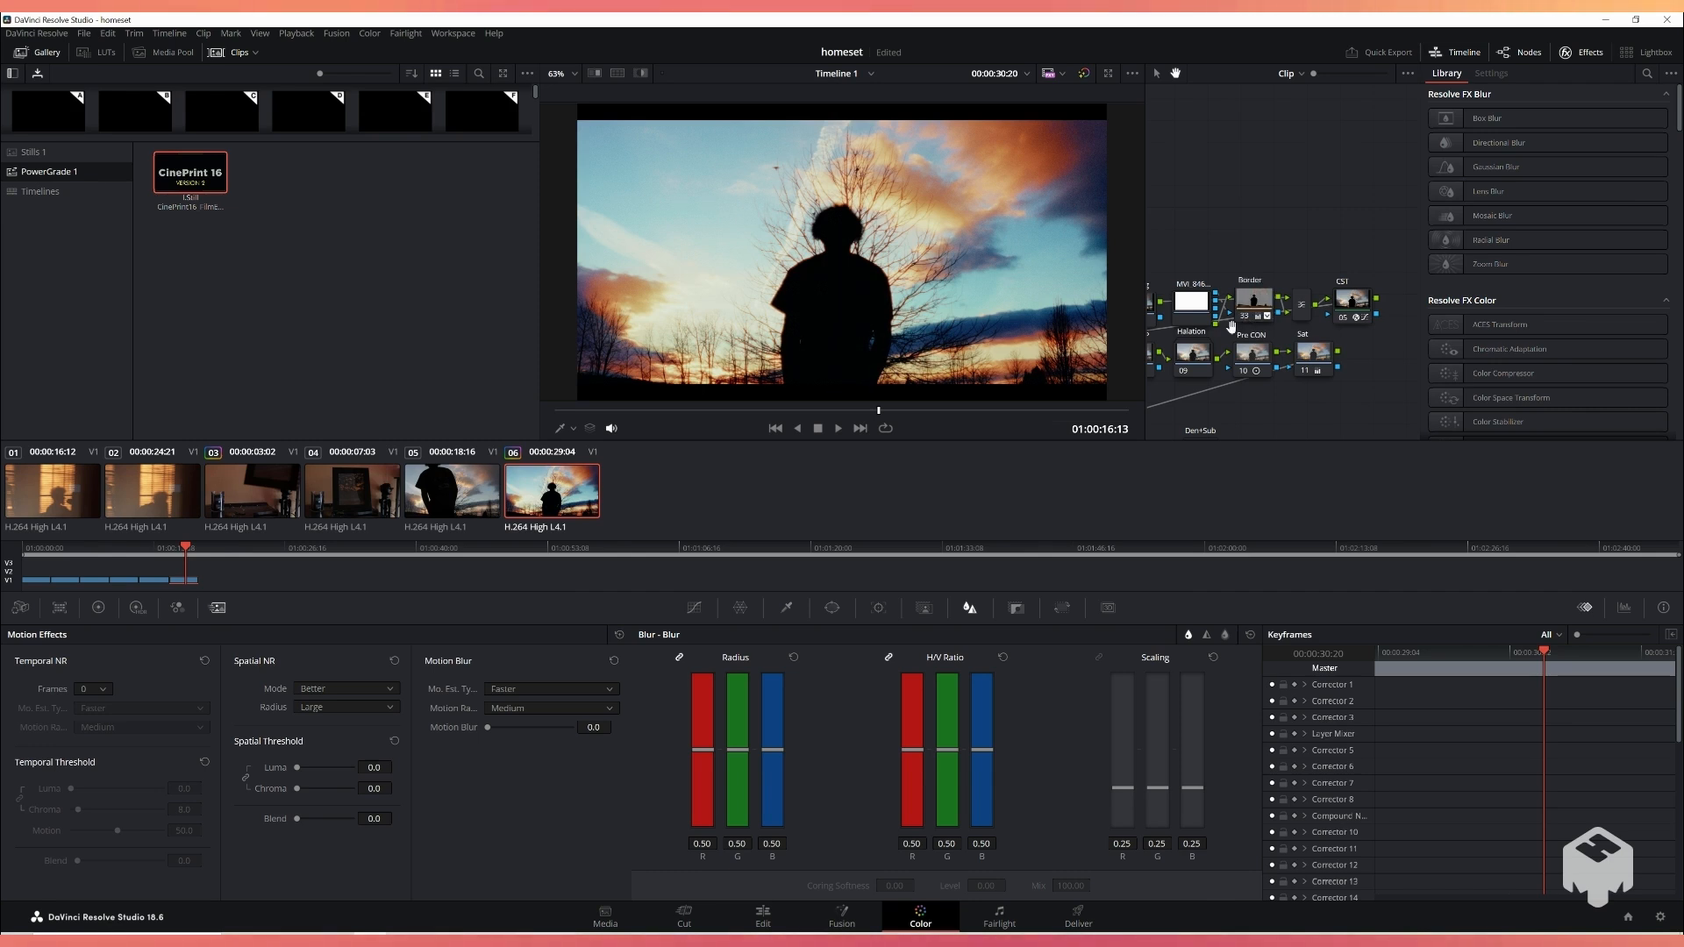
left_click(1248, 319)
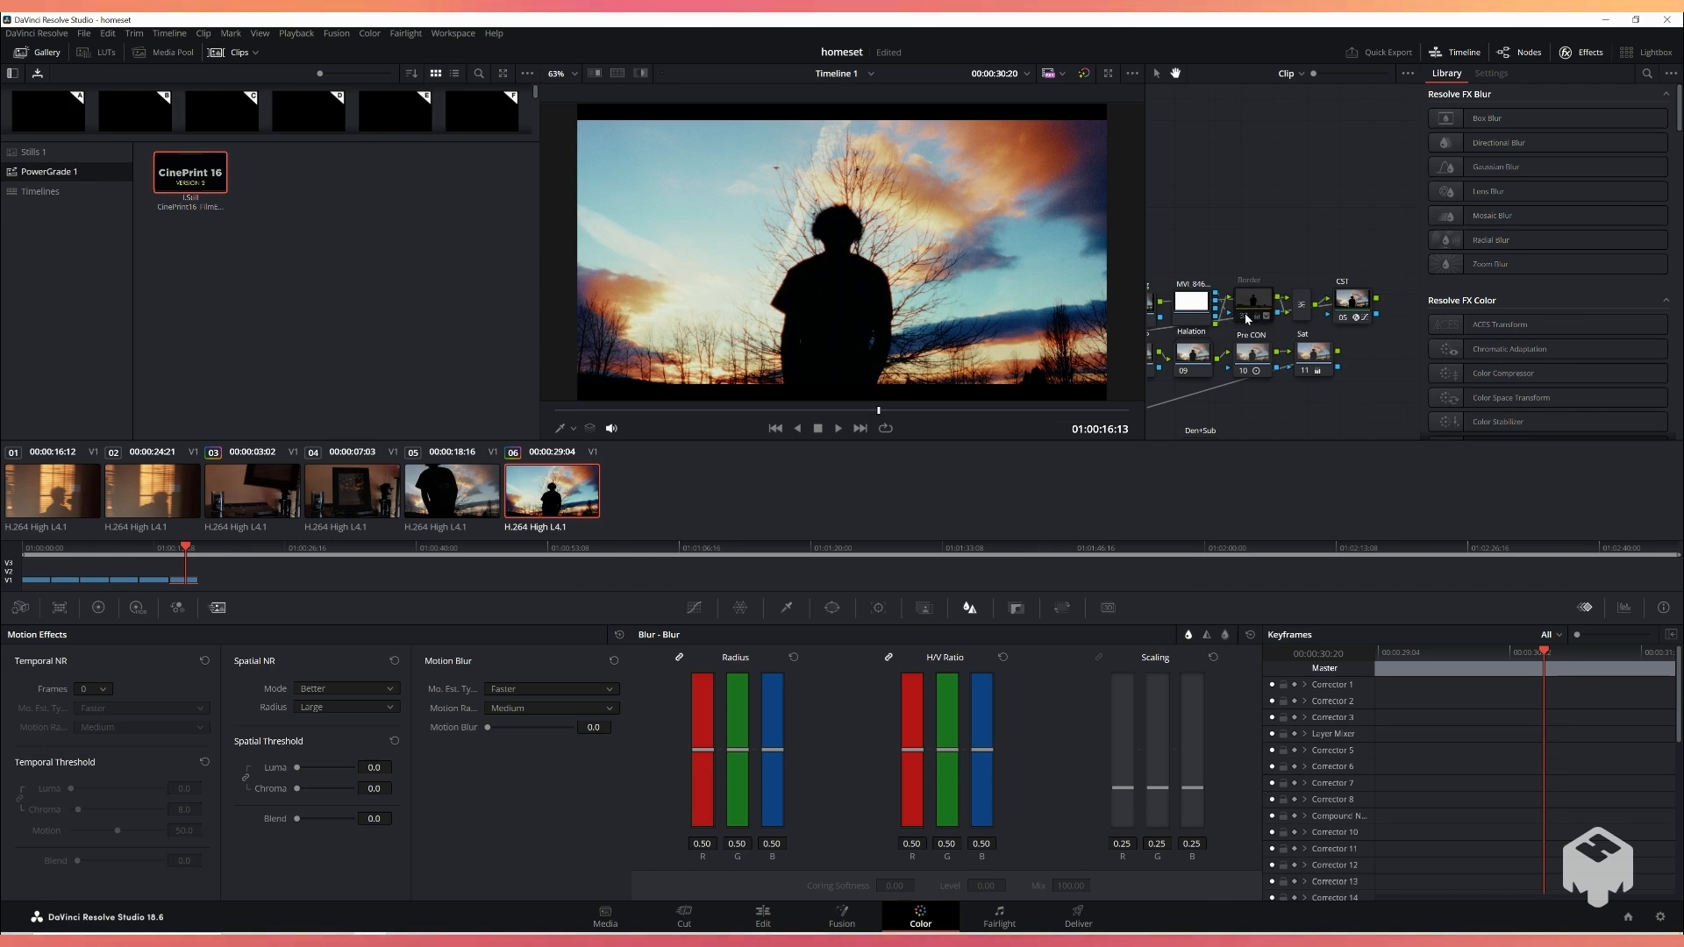
left_click(1247, 319)
left_click(1248, 317)
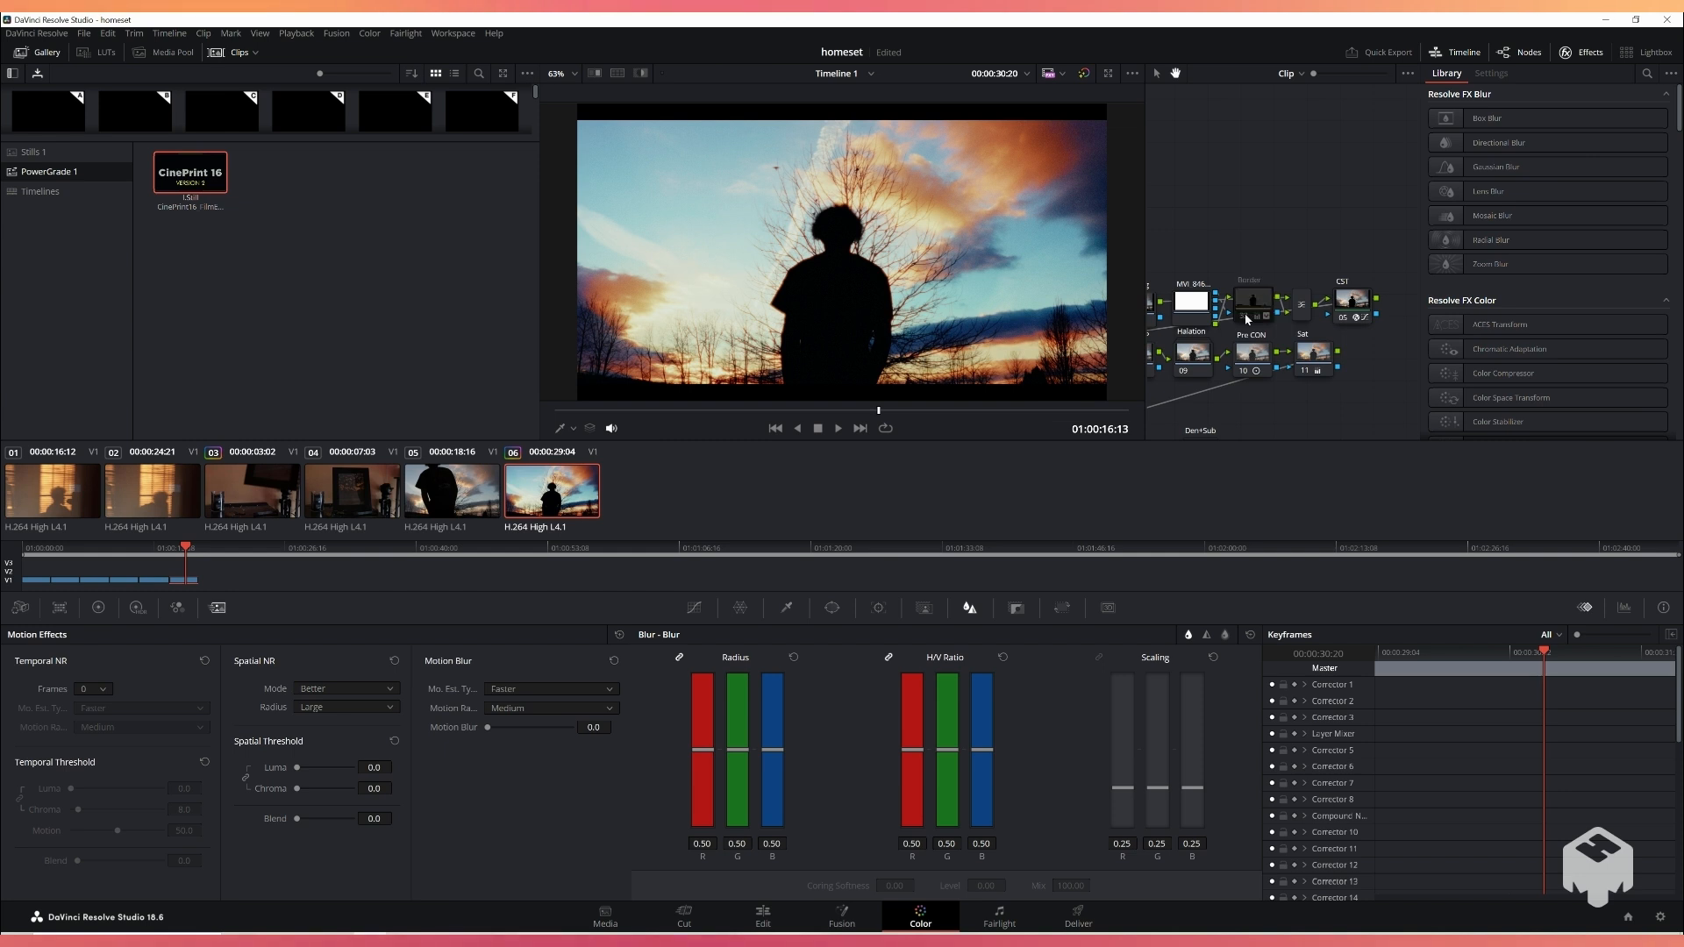
left_click(1247, 317)
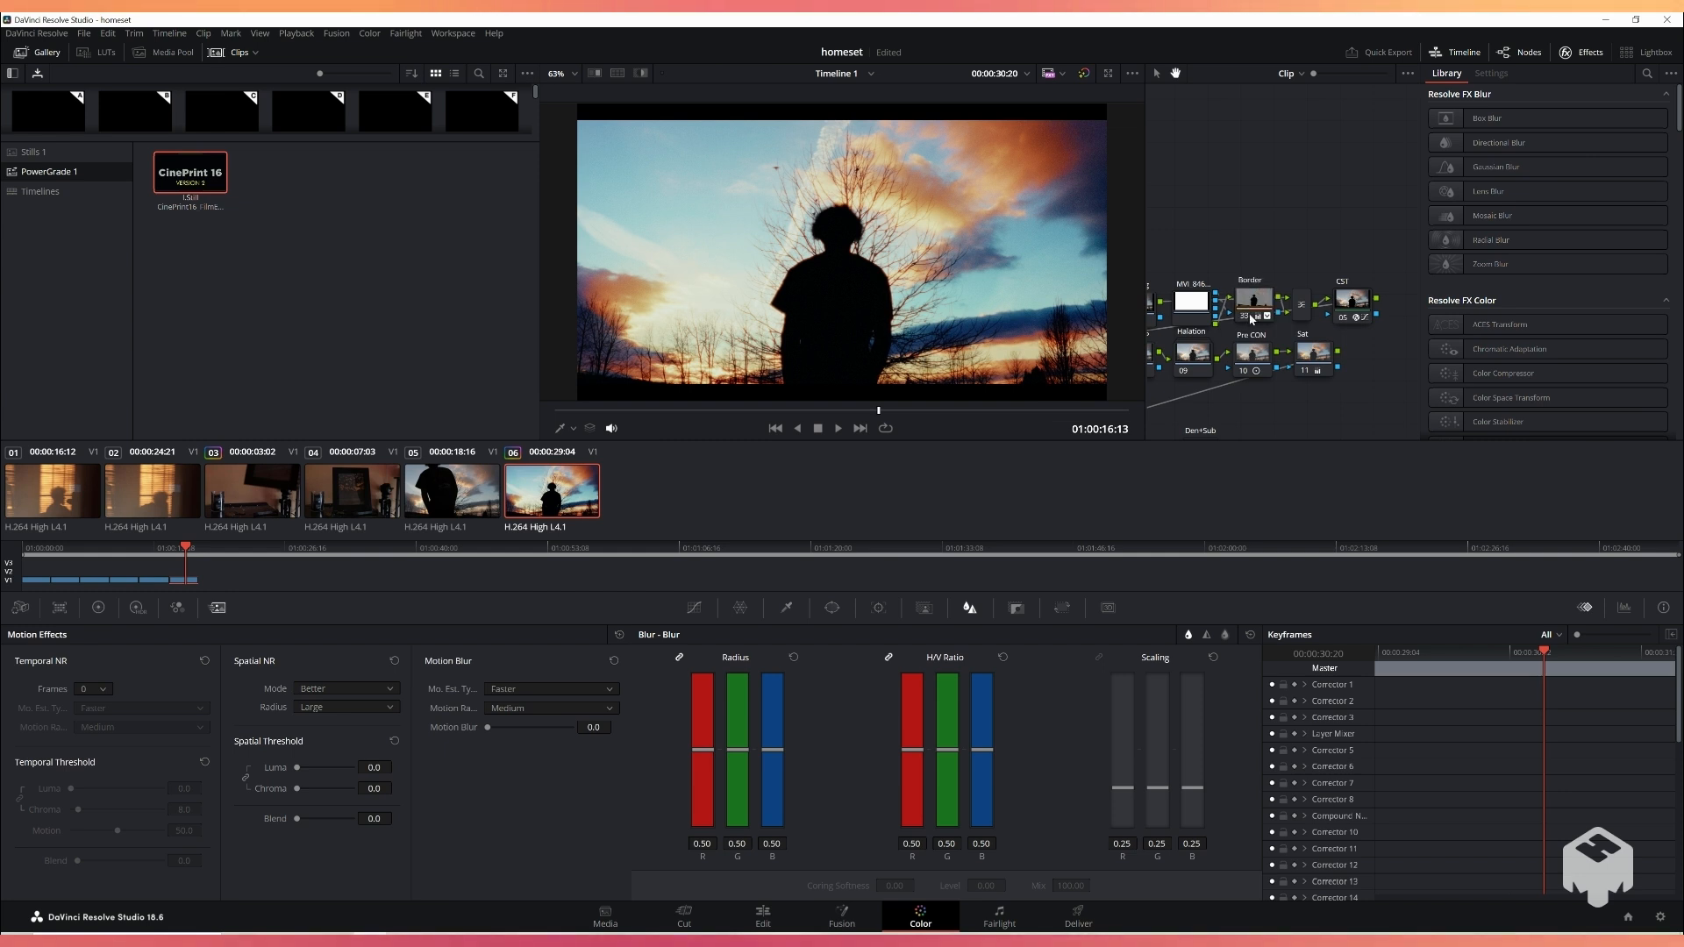
left_click(1251, 319)
Step: Select the CST node and examine the input and output settings of its Color Space Transform
left_click_drag(1326, 222, 1263, 191)
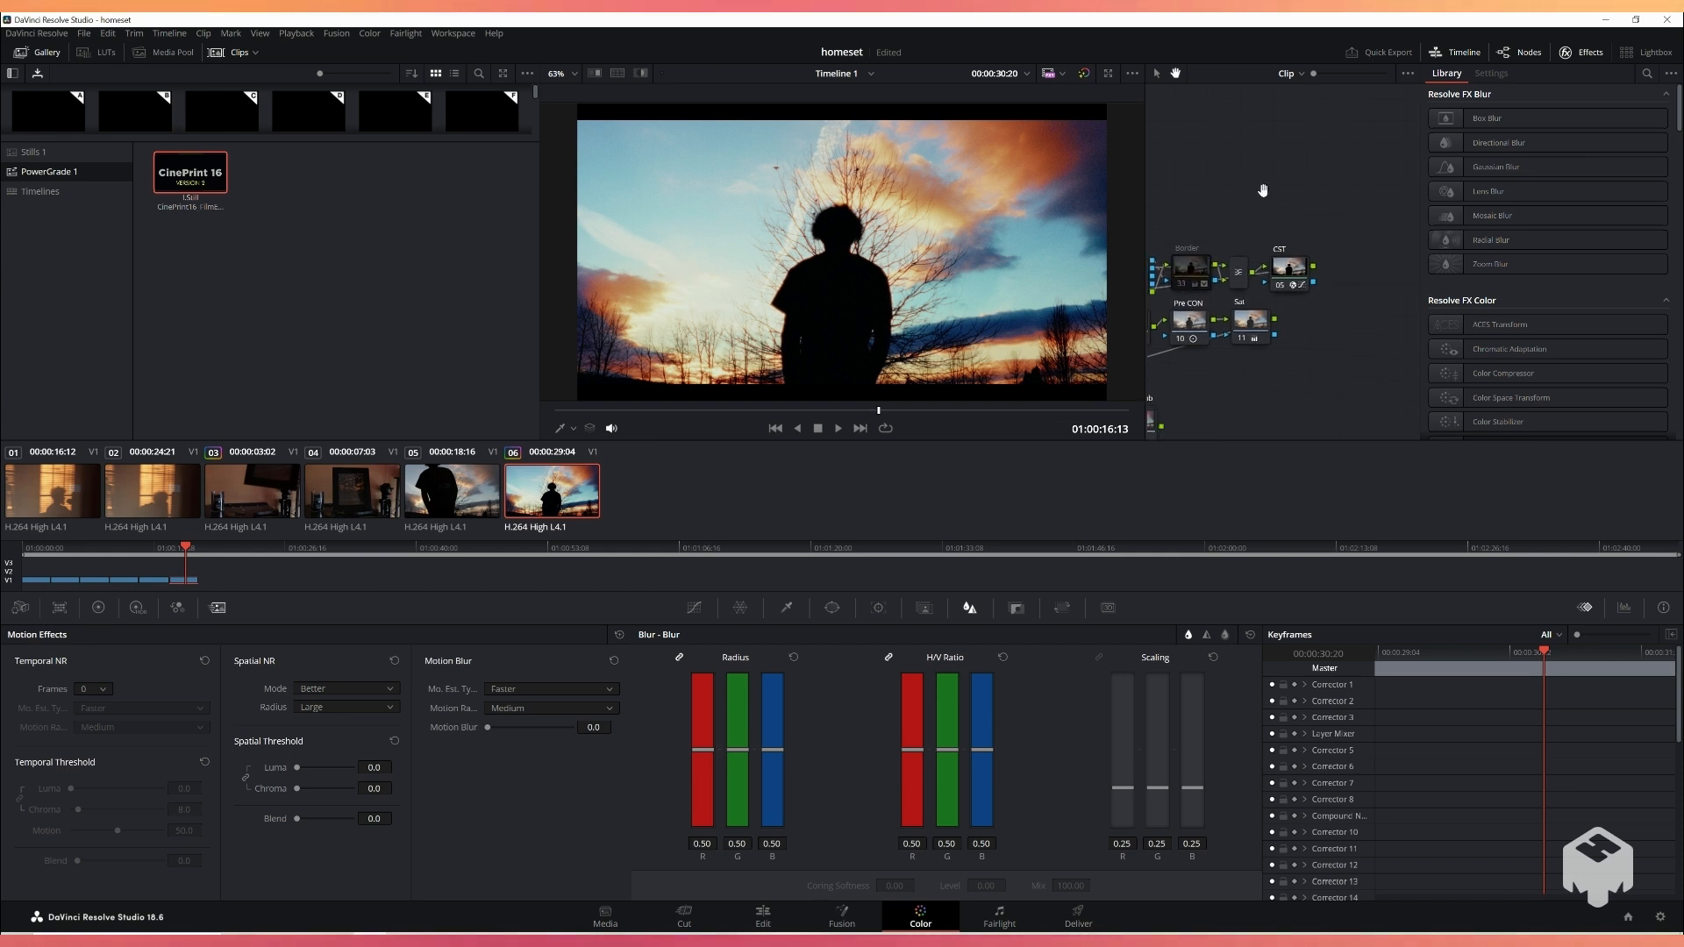
left_click(1287, 274)
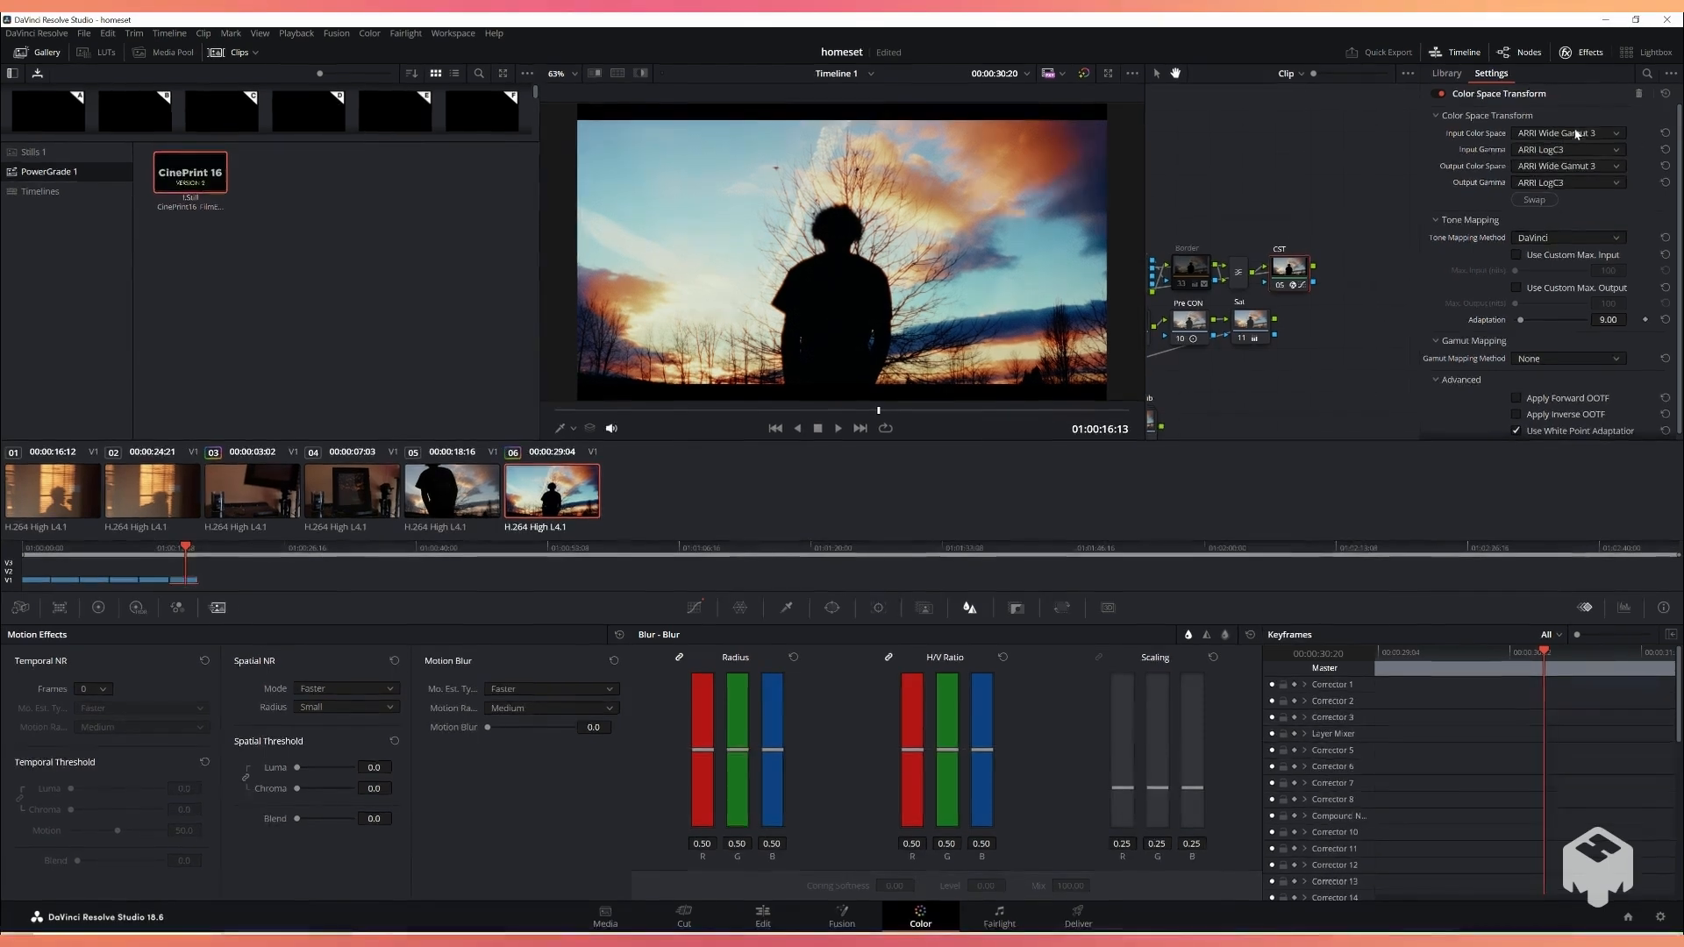
left_click_drag(1339, 185, 1337, 218)
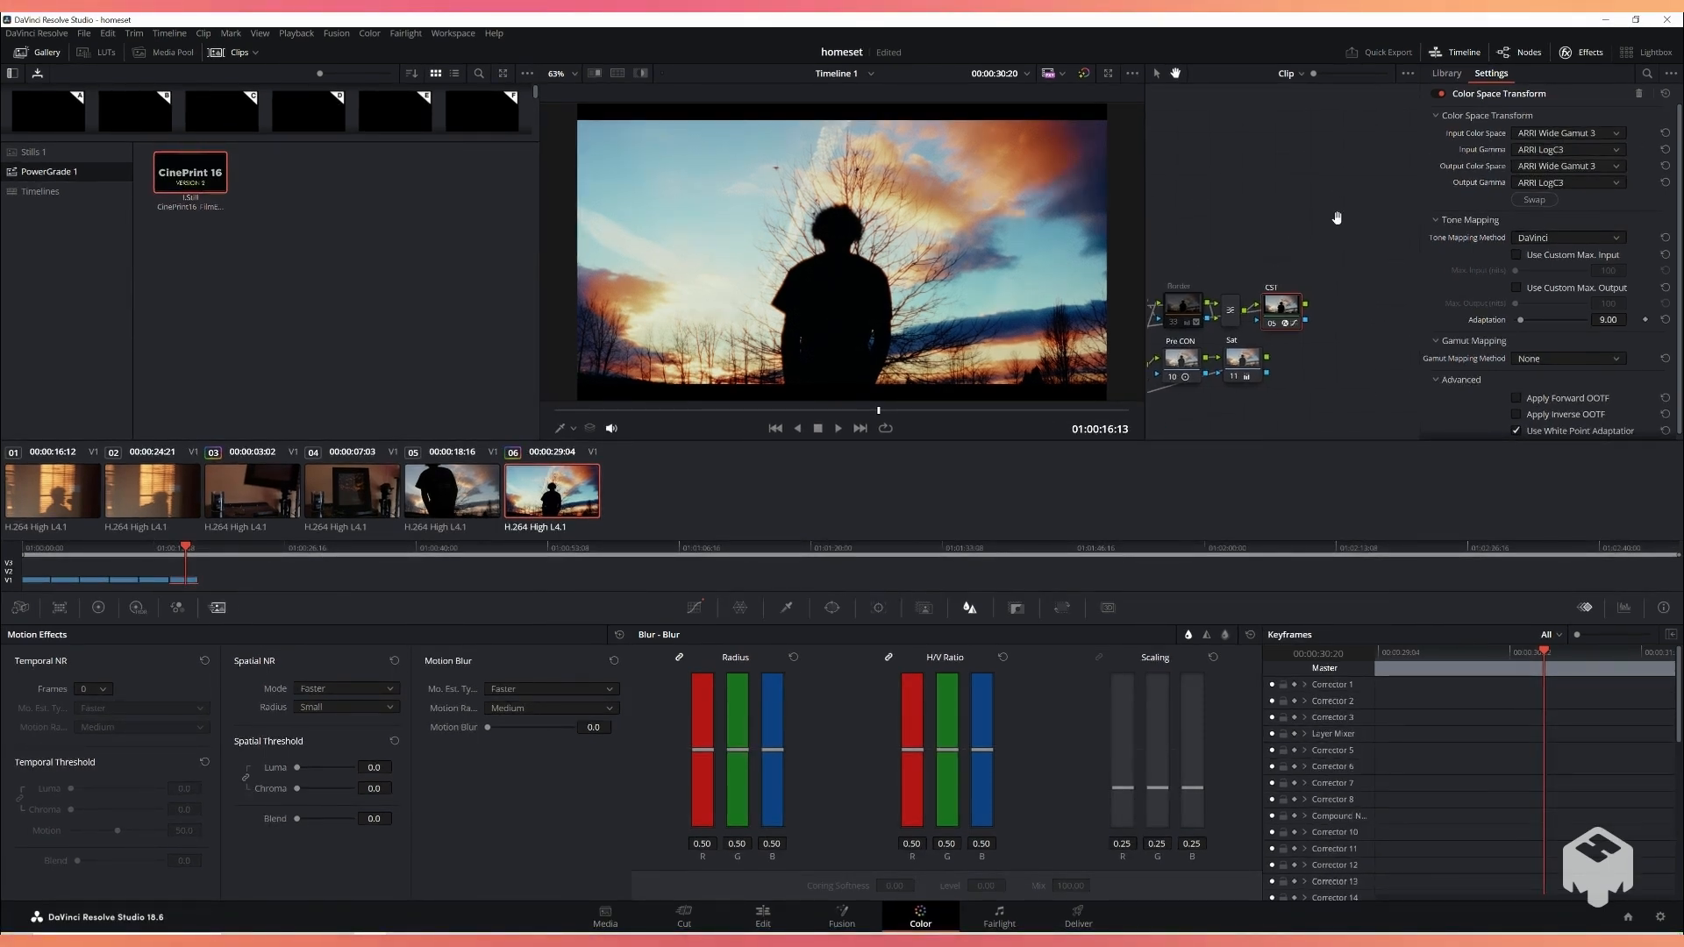
Step: Toggle the CST node off and back on to compare the image with and without it
left_click_drag(1266, 214, 1397, 181)
left_click_drag(1295, 167, 1379, 146)
mouse_move(1247, 174)
left_mouse_down()
mouse_move(1278, 144)
mouse_move(1326, 146)
mouse_move(1231, 145)
mouse_move(1231, 161)
left_mouse_up()
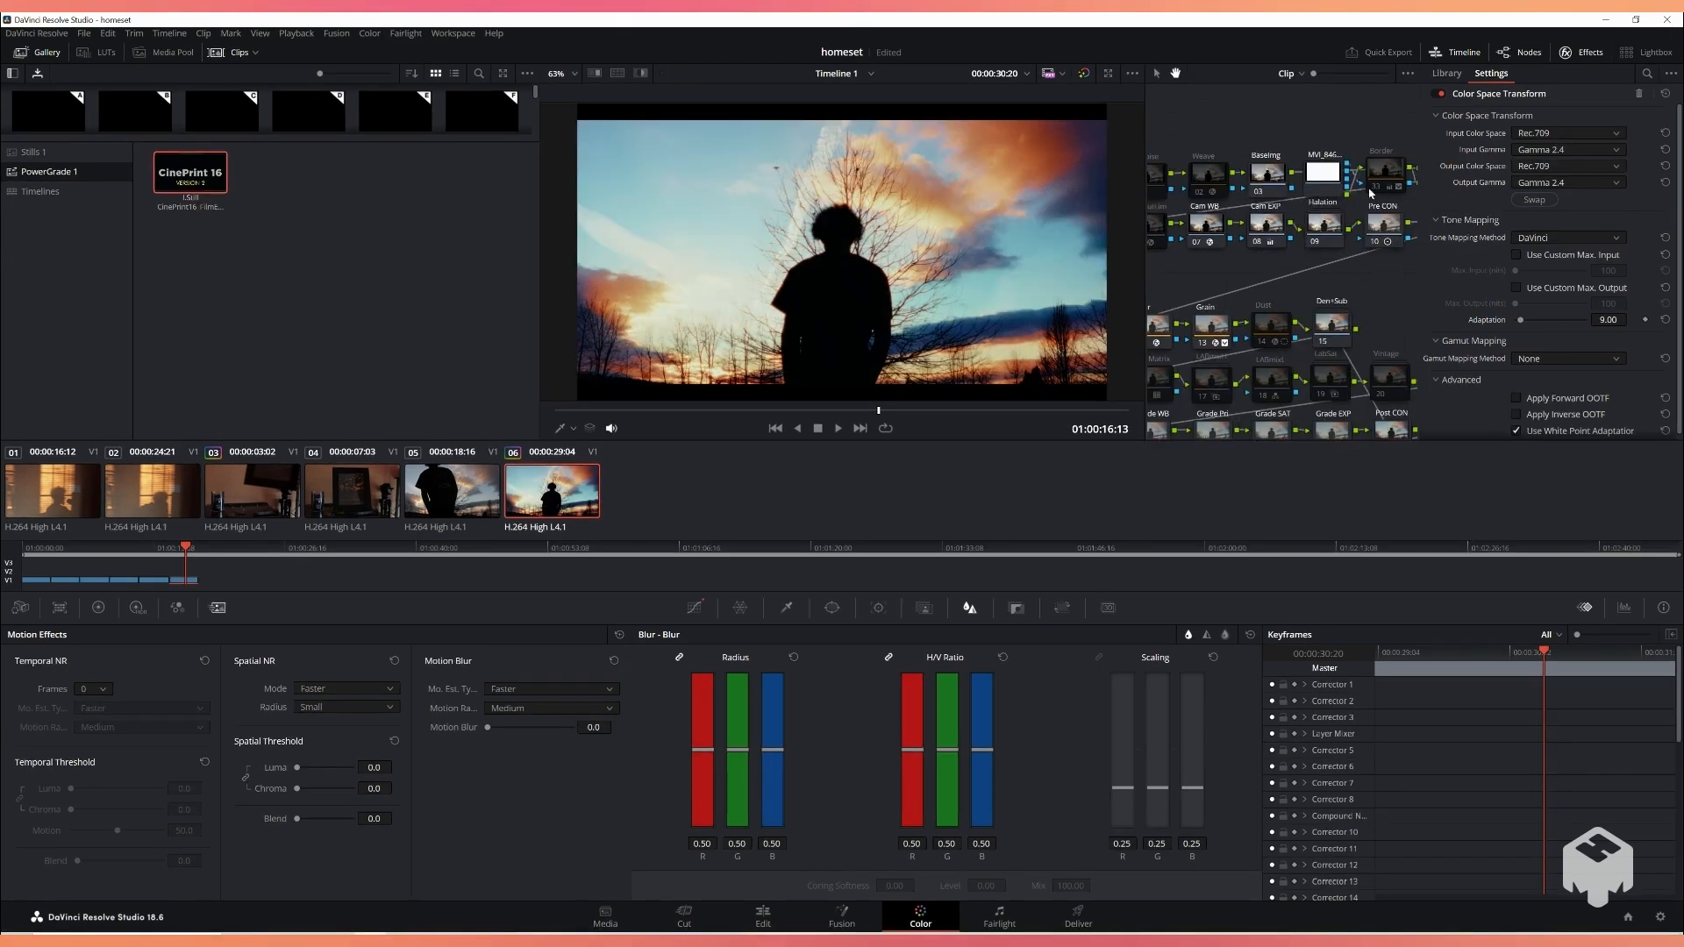
left_click_drag(1353, 89, 1221, 95)
left_click(1341, 195)
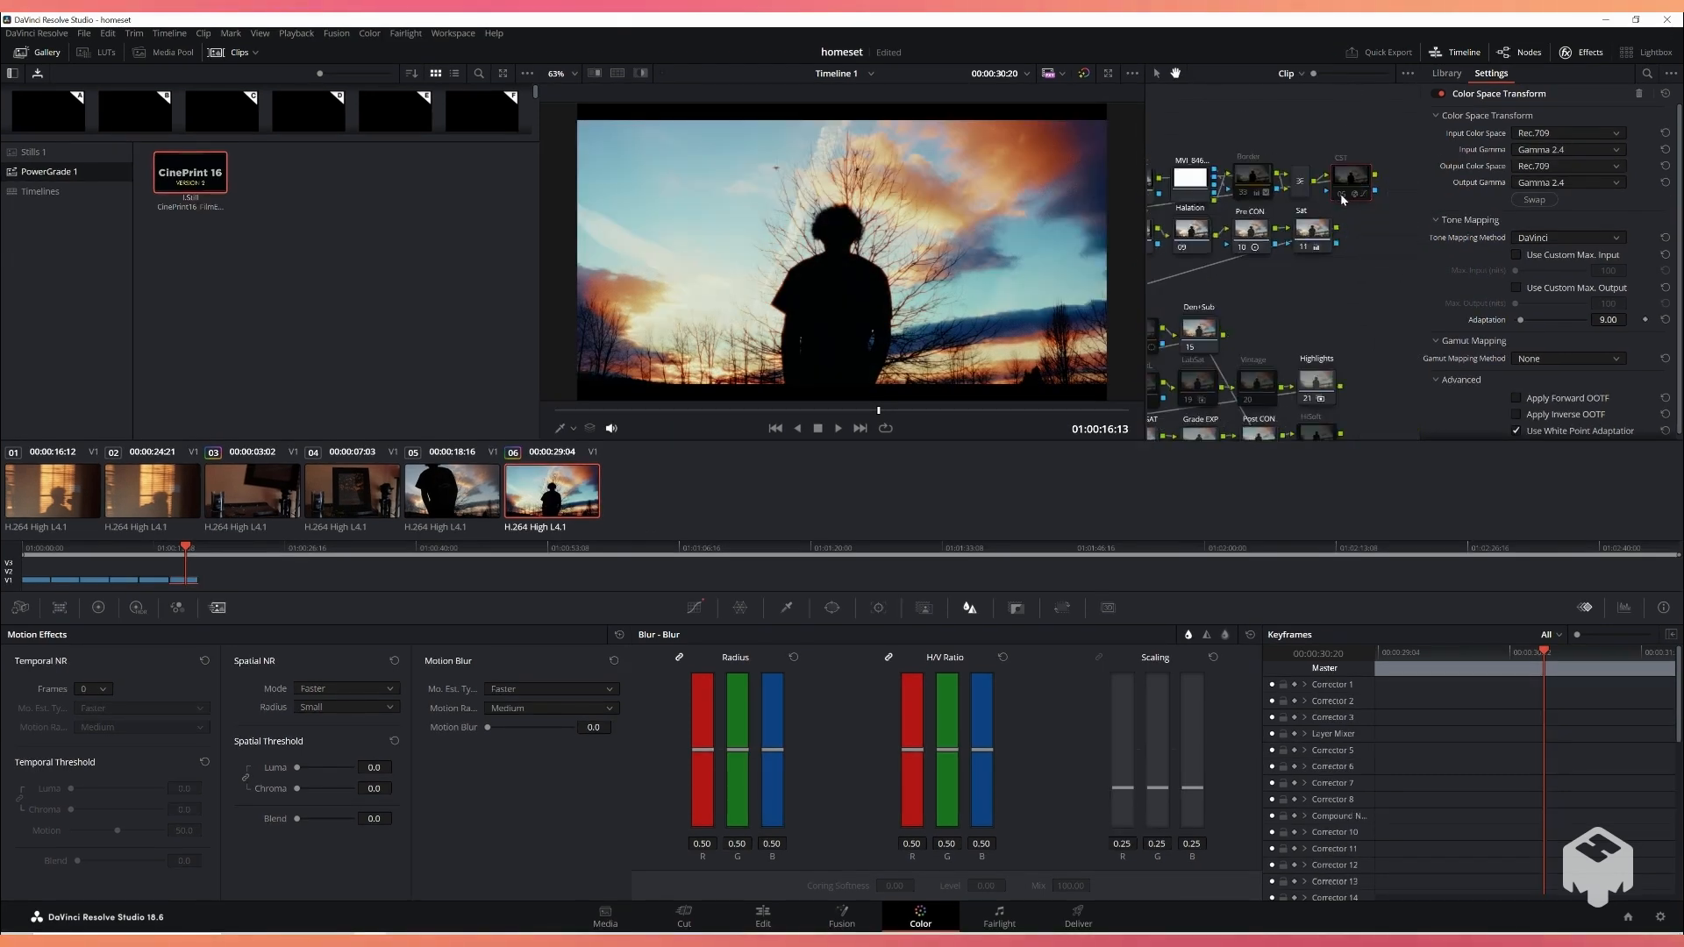
left_click(1341, 195)
Step: Select the Cam WB node and examine its Chromatic Adaptation settings
left_click_drag(1267, 134, 1357, 121)
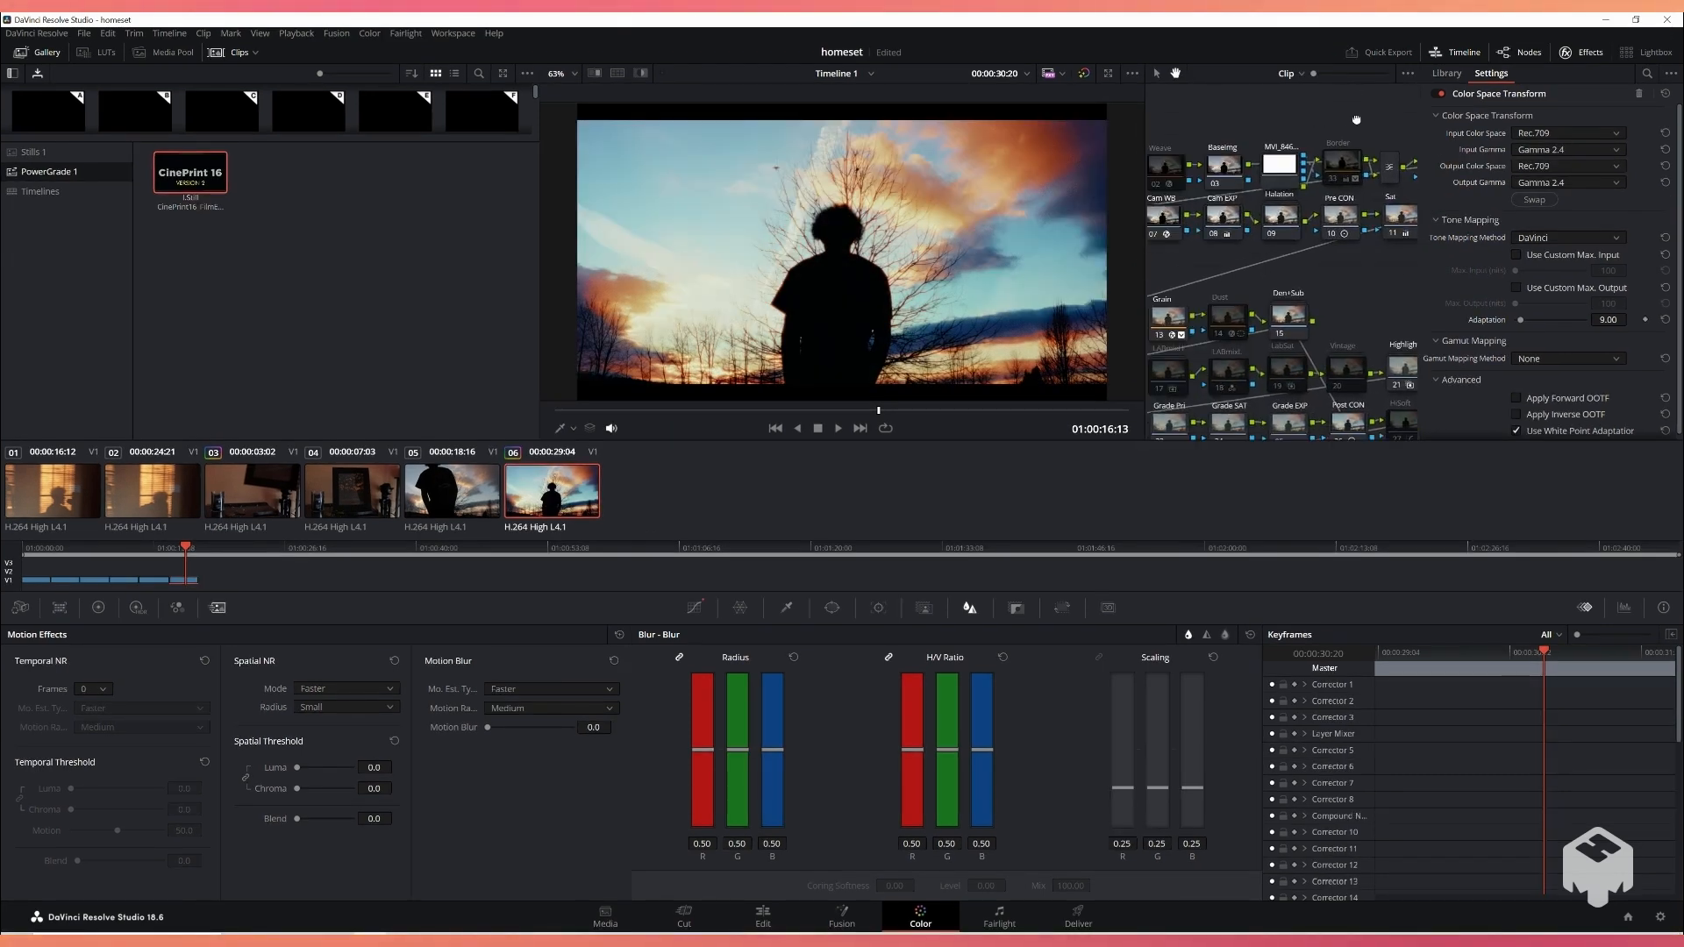
left_click_drag(1181, 263, 1252, 253)
left_click(1240, 214)
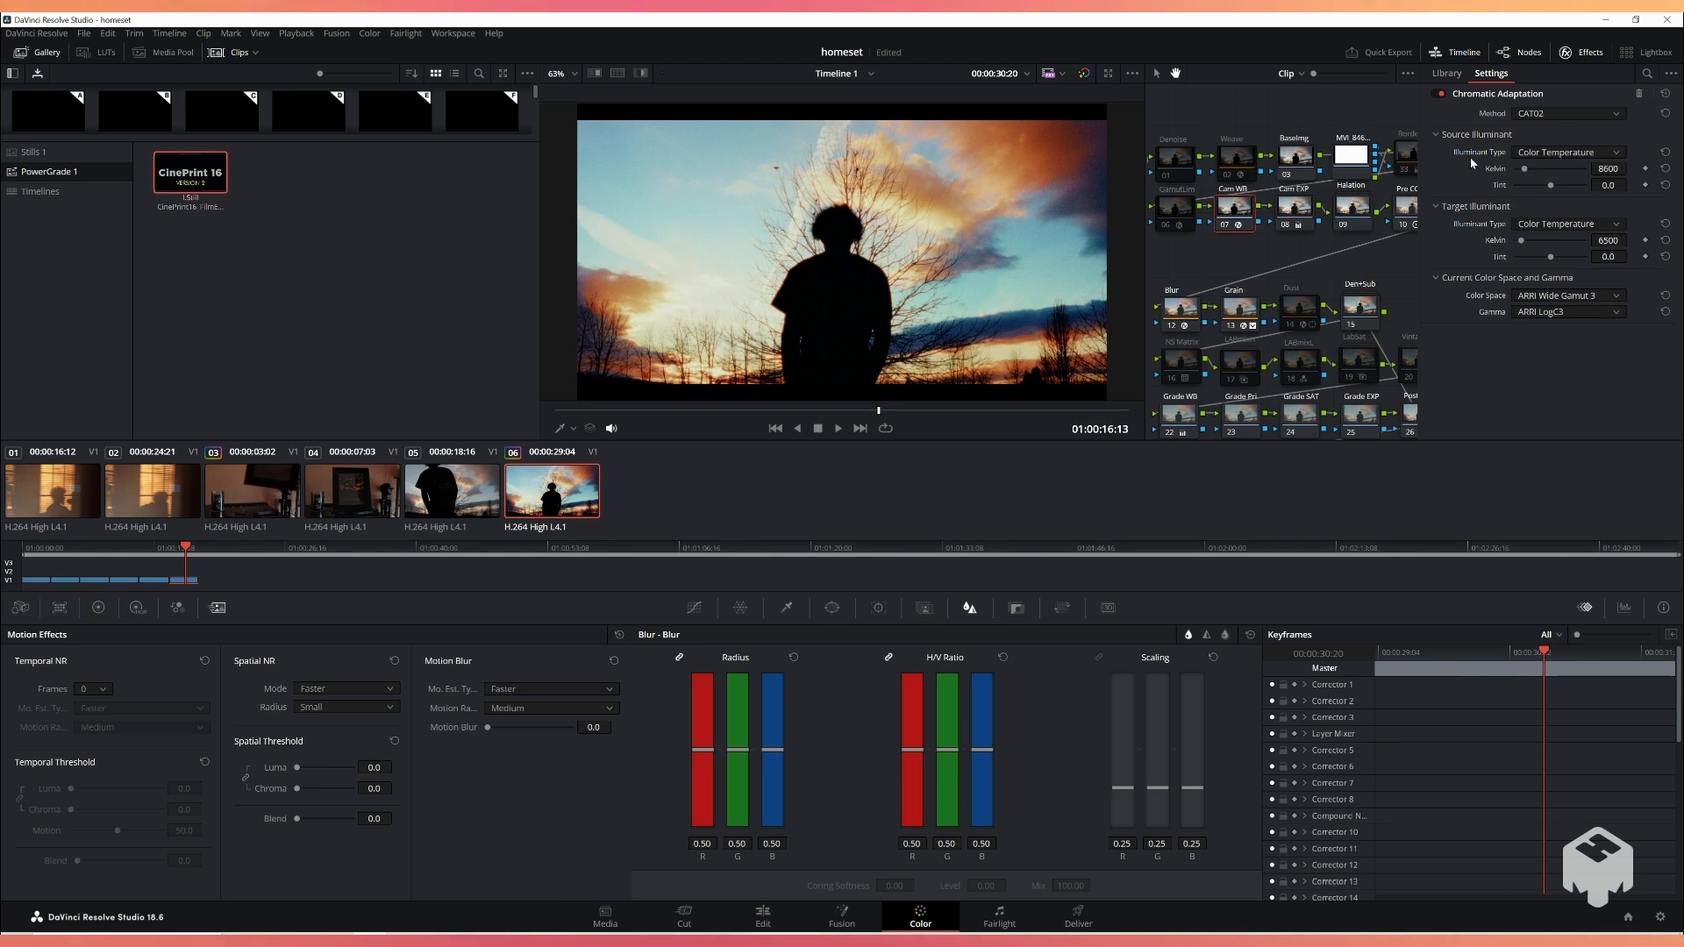
Step: Set the Cam EXP node's primary offset to 34.50 on all three channels
left_click_drag(1359, 126, 1324, 145)
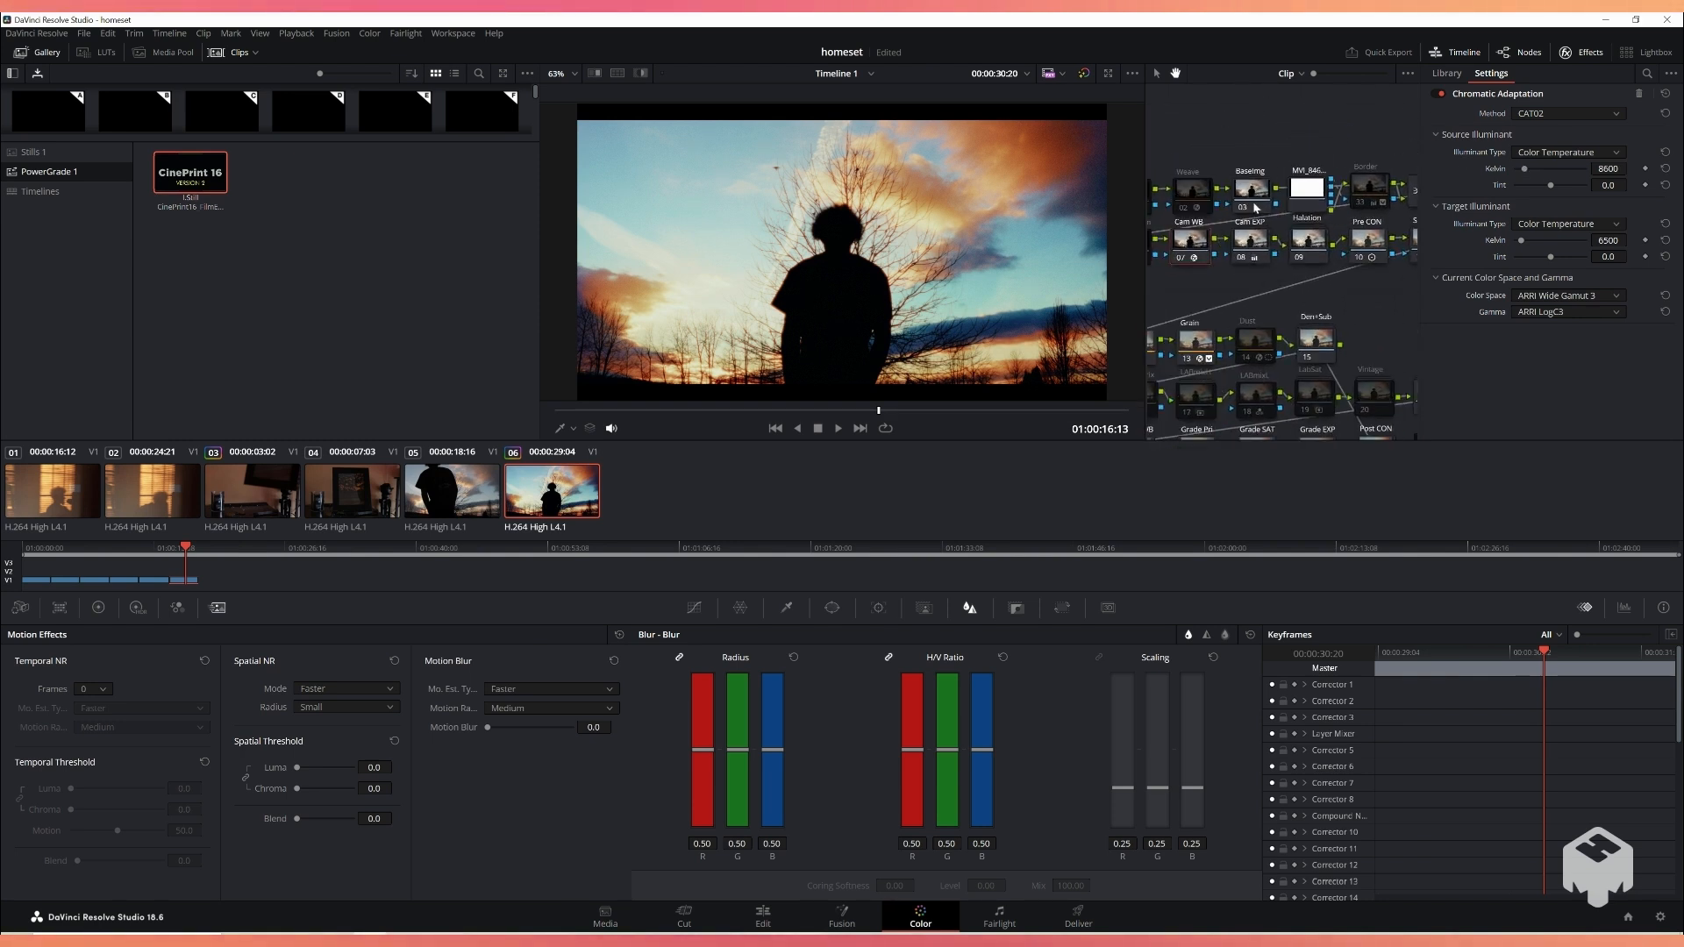
left_click(1257, 242)
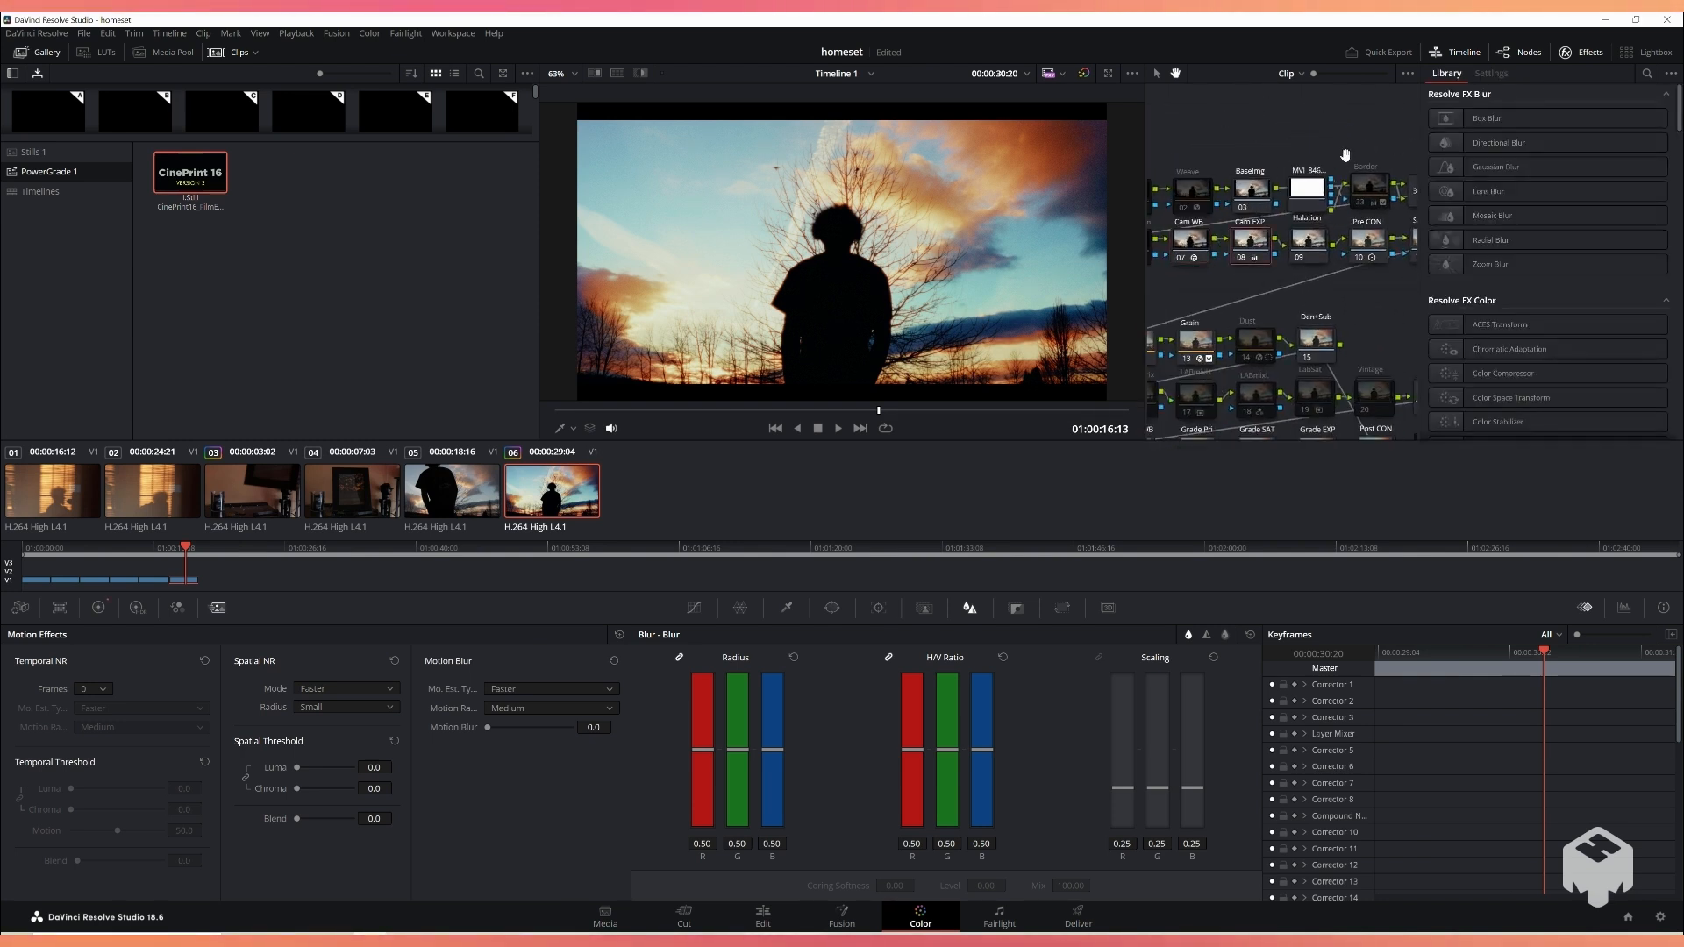
left_click(98, 607)
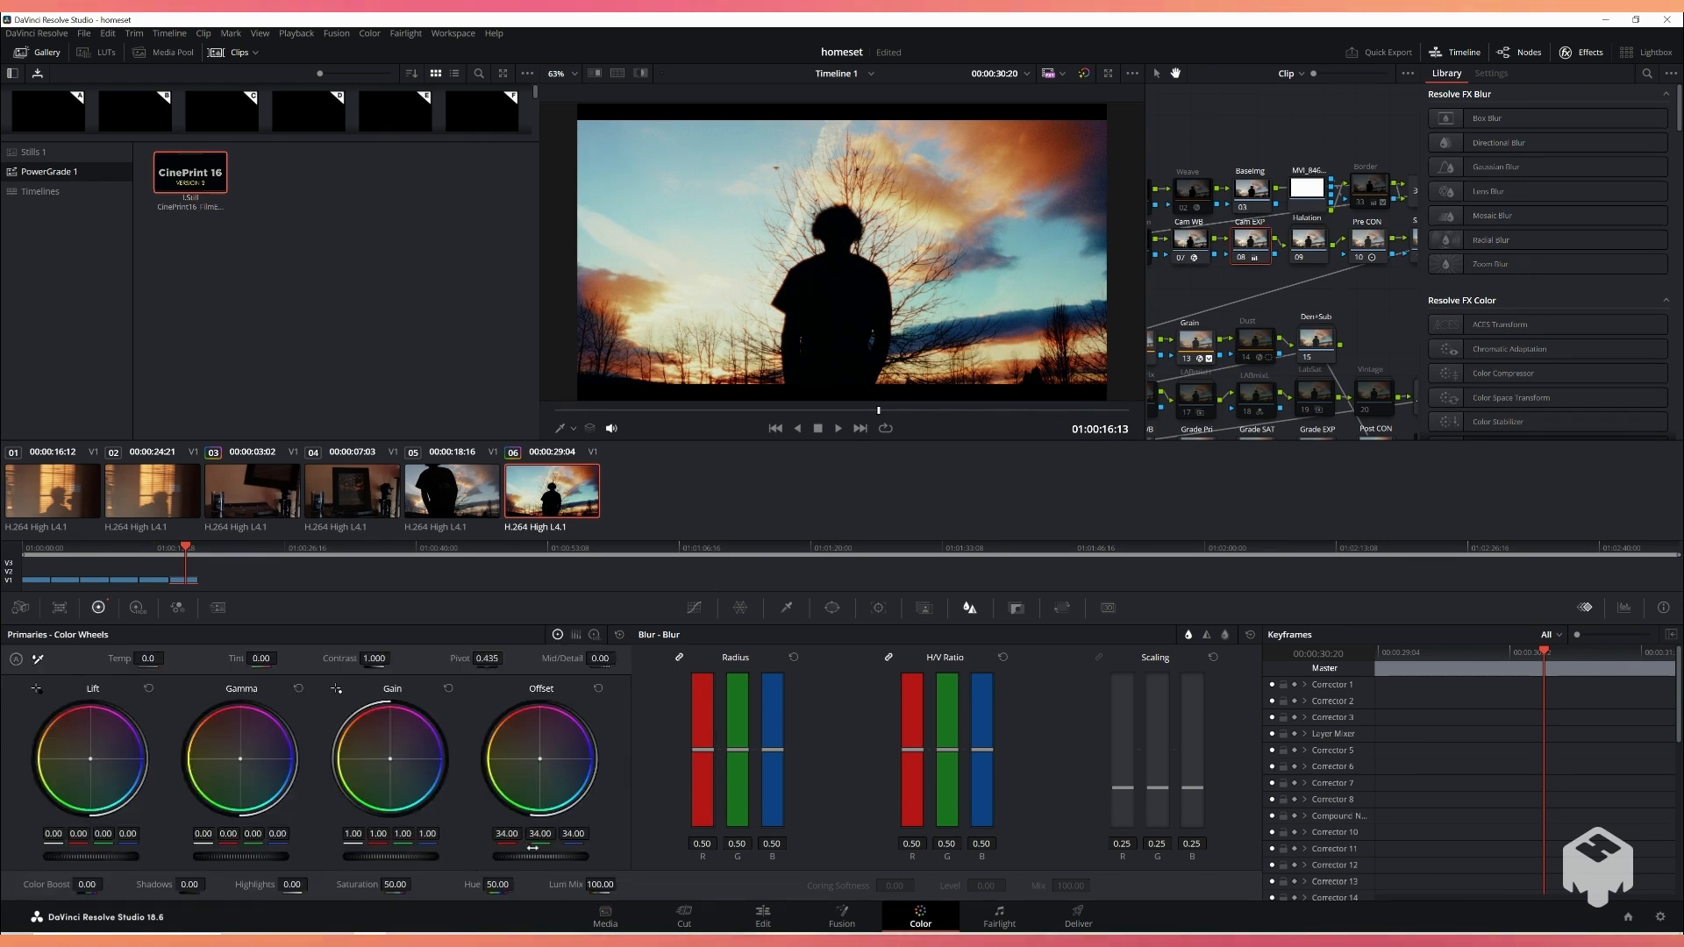
left_click_drag(540, 857, 494, 856)
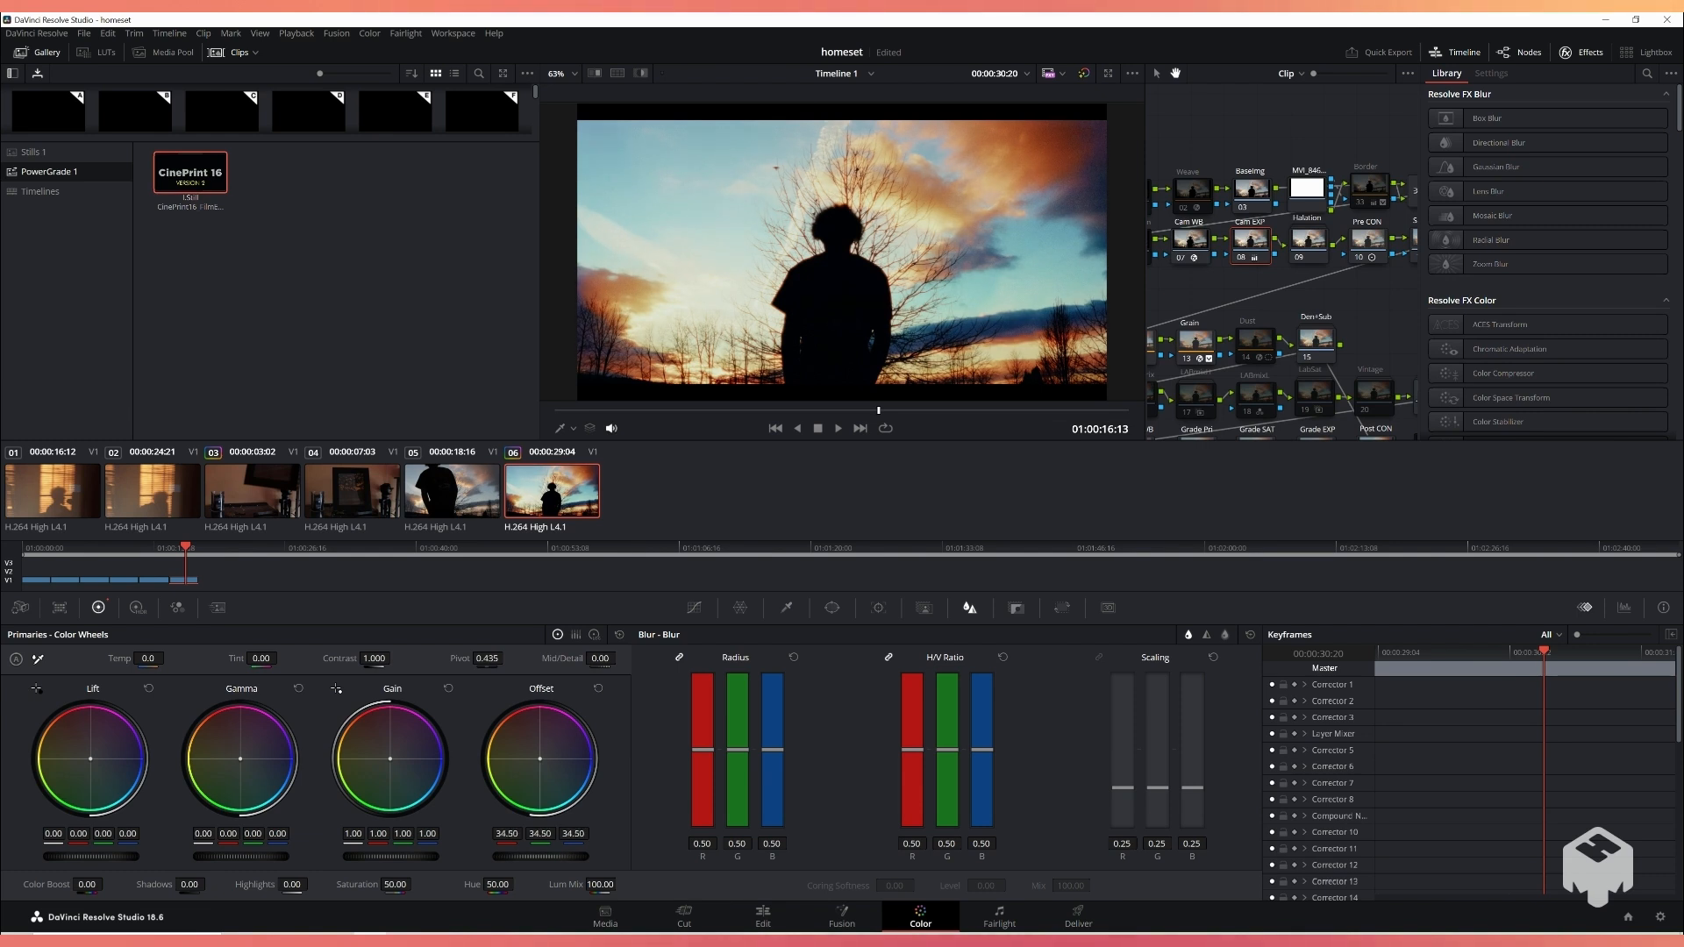
Step: Open the Halation compound node, test extreme blur radii on its +Blur node 10, and set the radius to 0.66
double_click(1306, 244)
left_click(1275, 325)
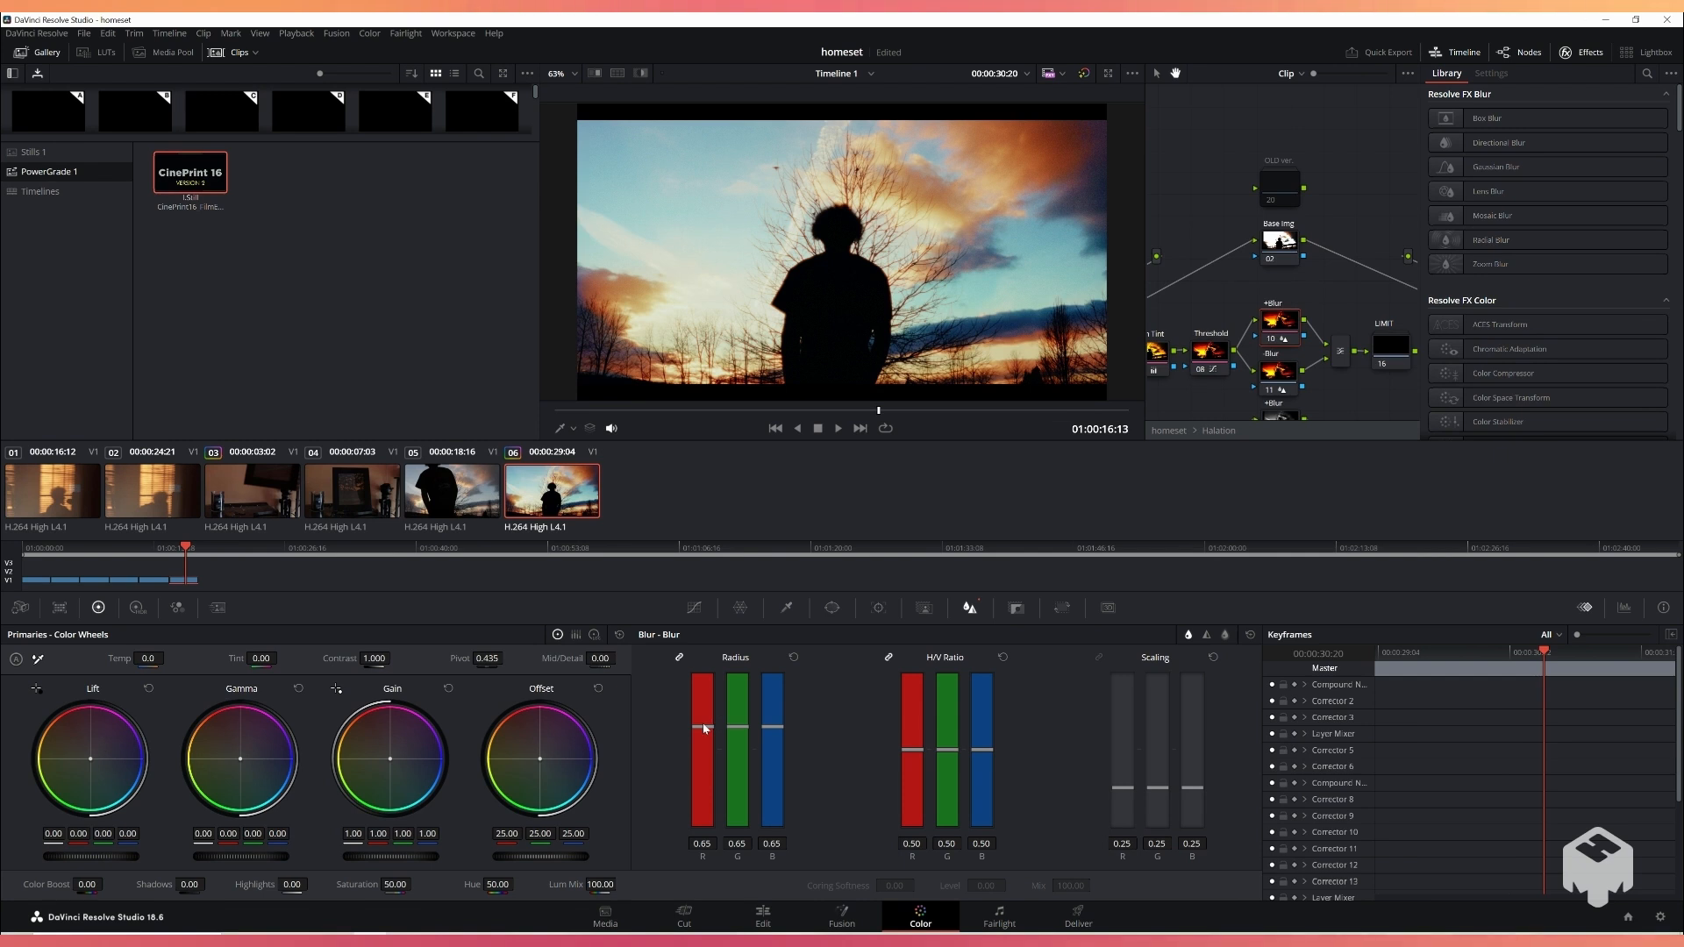
left_click_drag(704, 732, 738, 674)
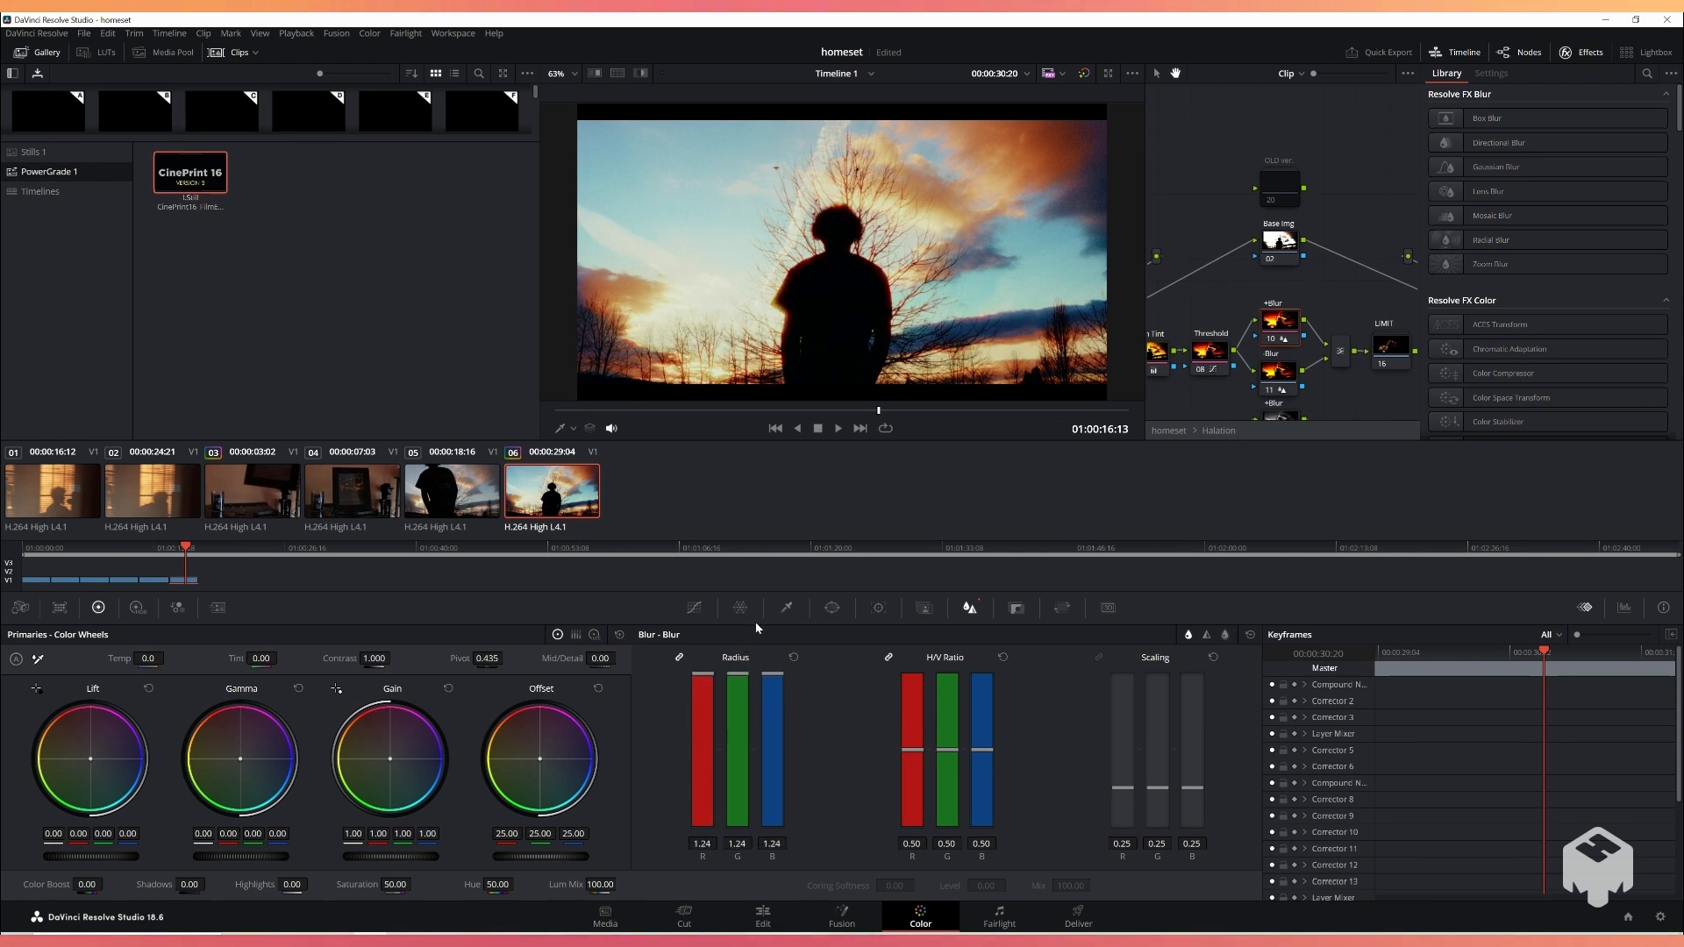
left_click_drag(738, 674, 748, 723)
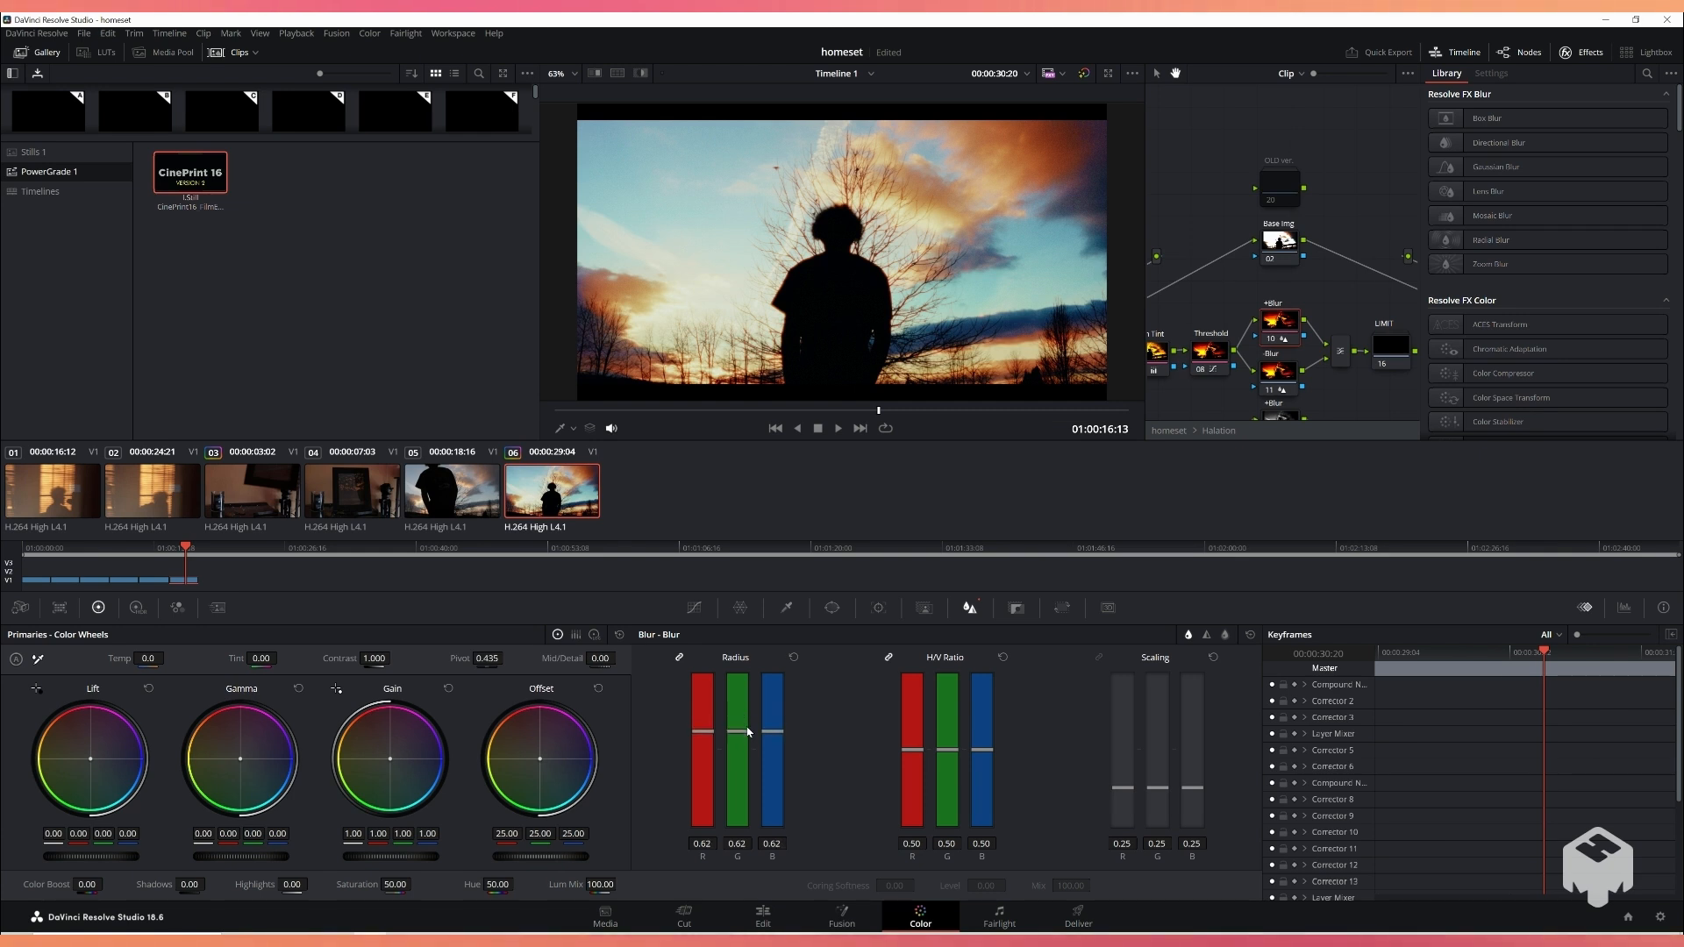
left_click_drag(749, 723, 751, 727)
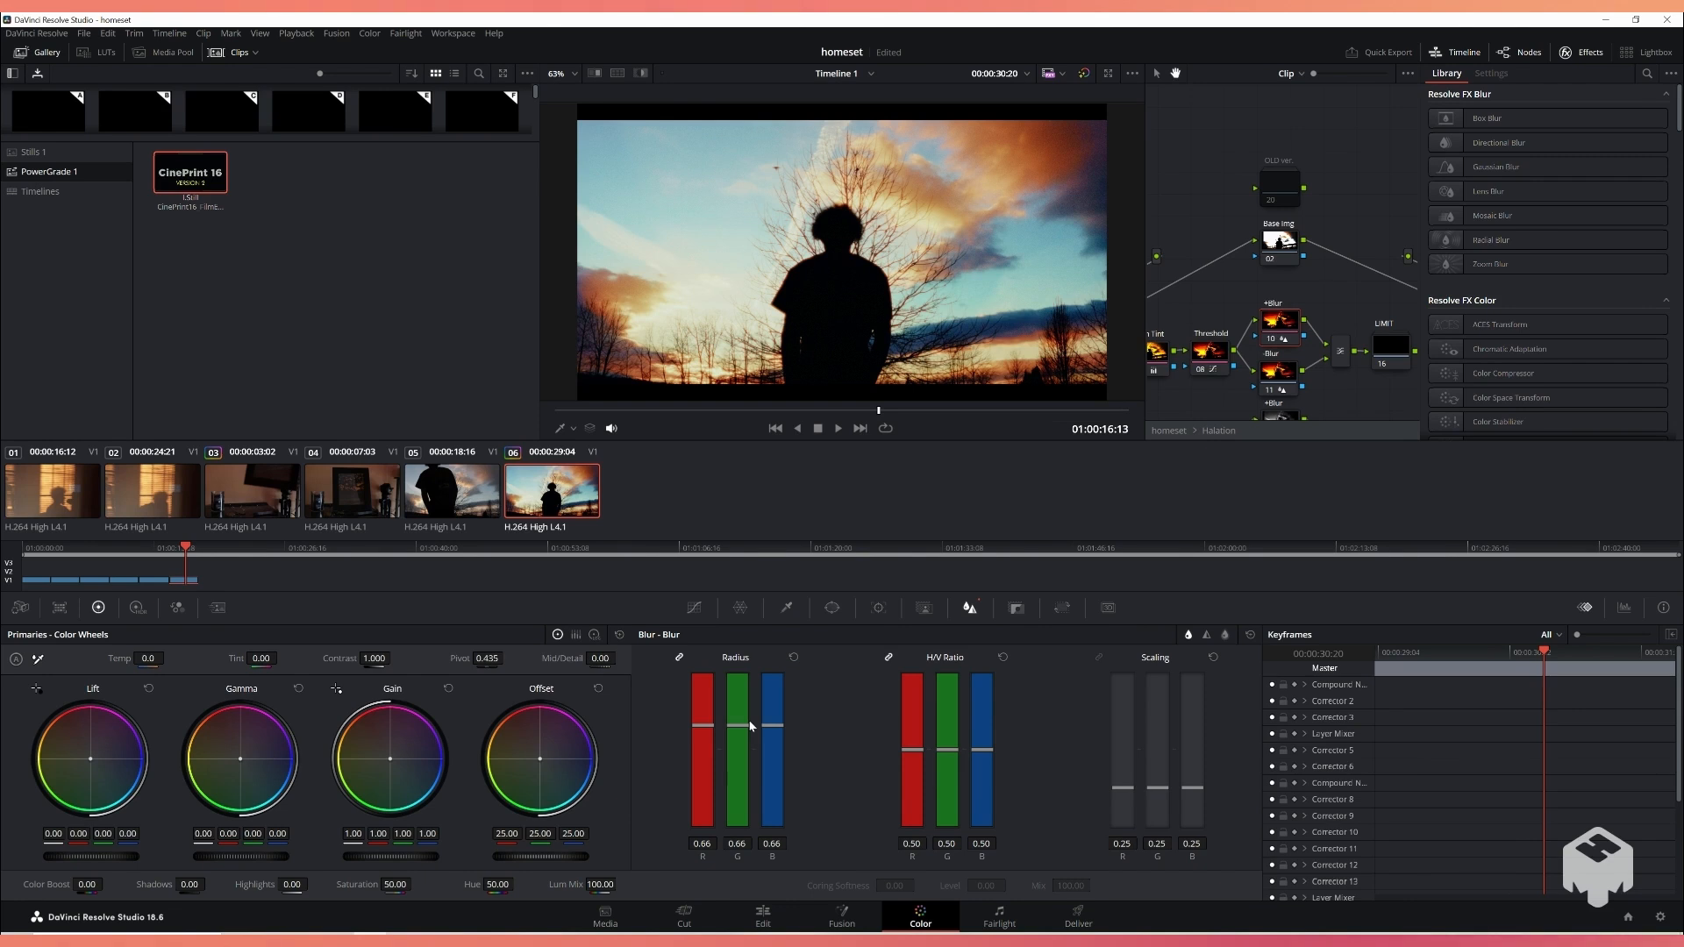
Step: Test high and low blur radii on Blur node 11 inside Halation and set the radius to 0.53
scroll(1275, 314, "down", 3)
left_click(1275, 311)
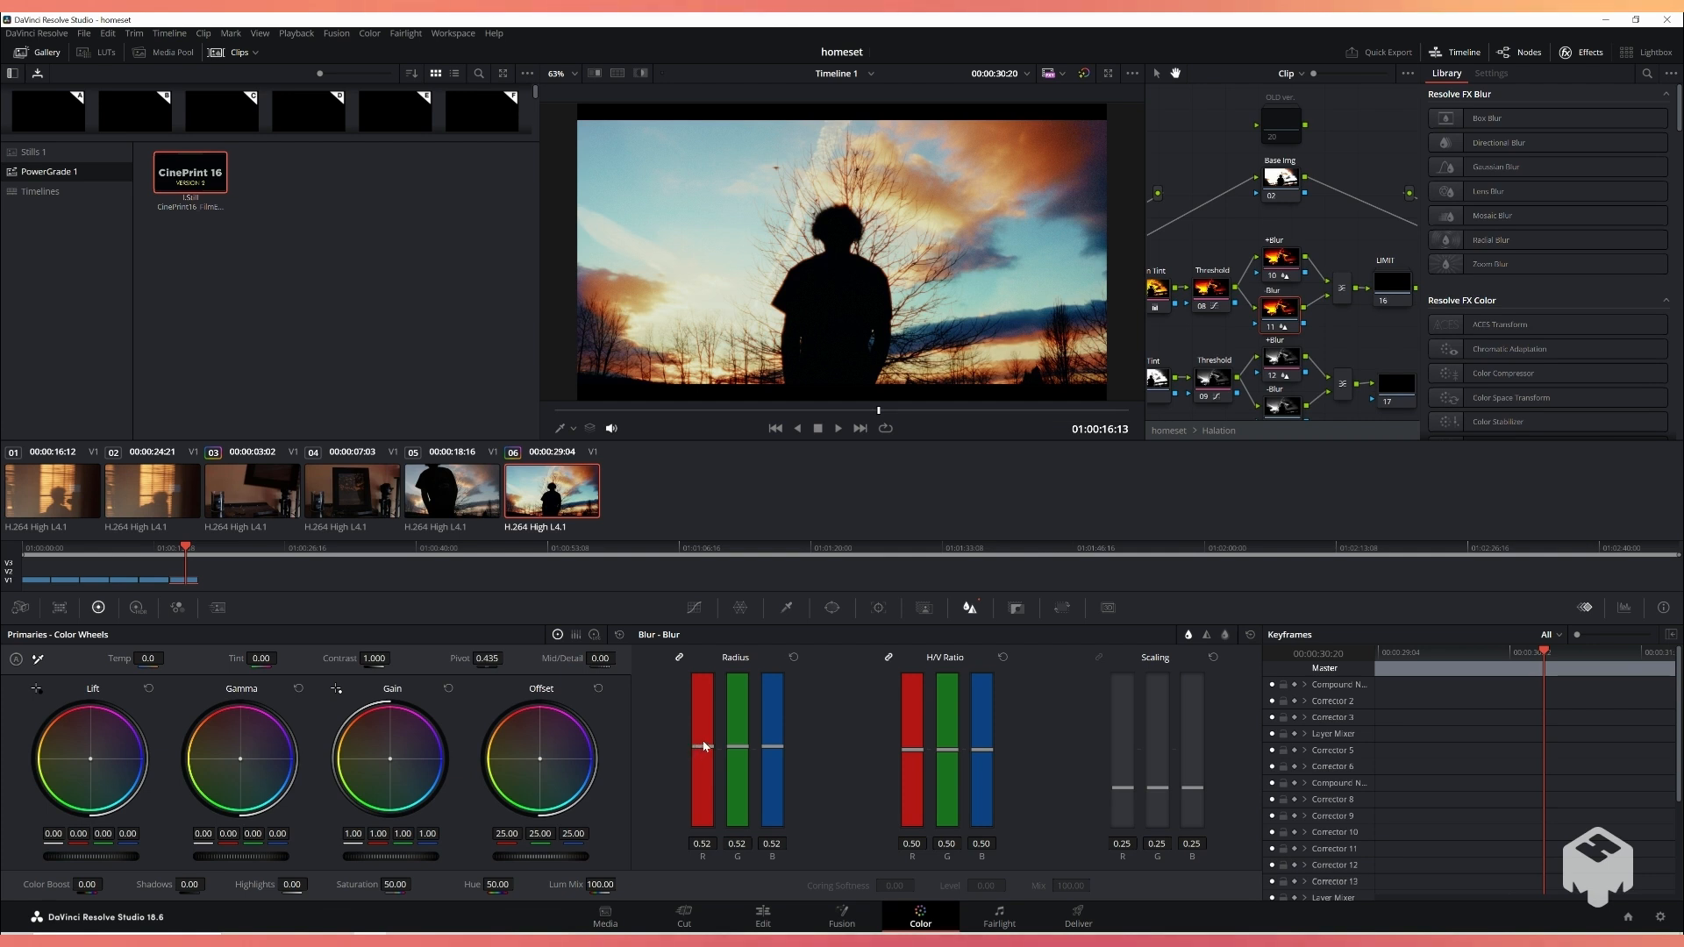
left_click_drag(707, 747, 717, 657)
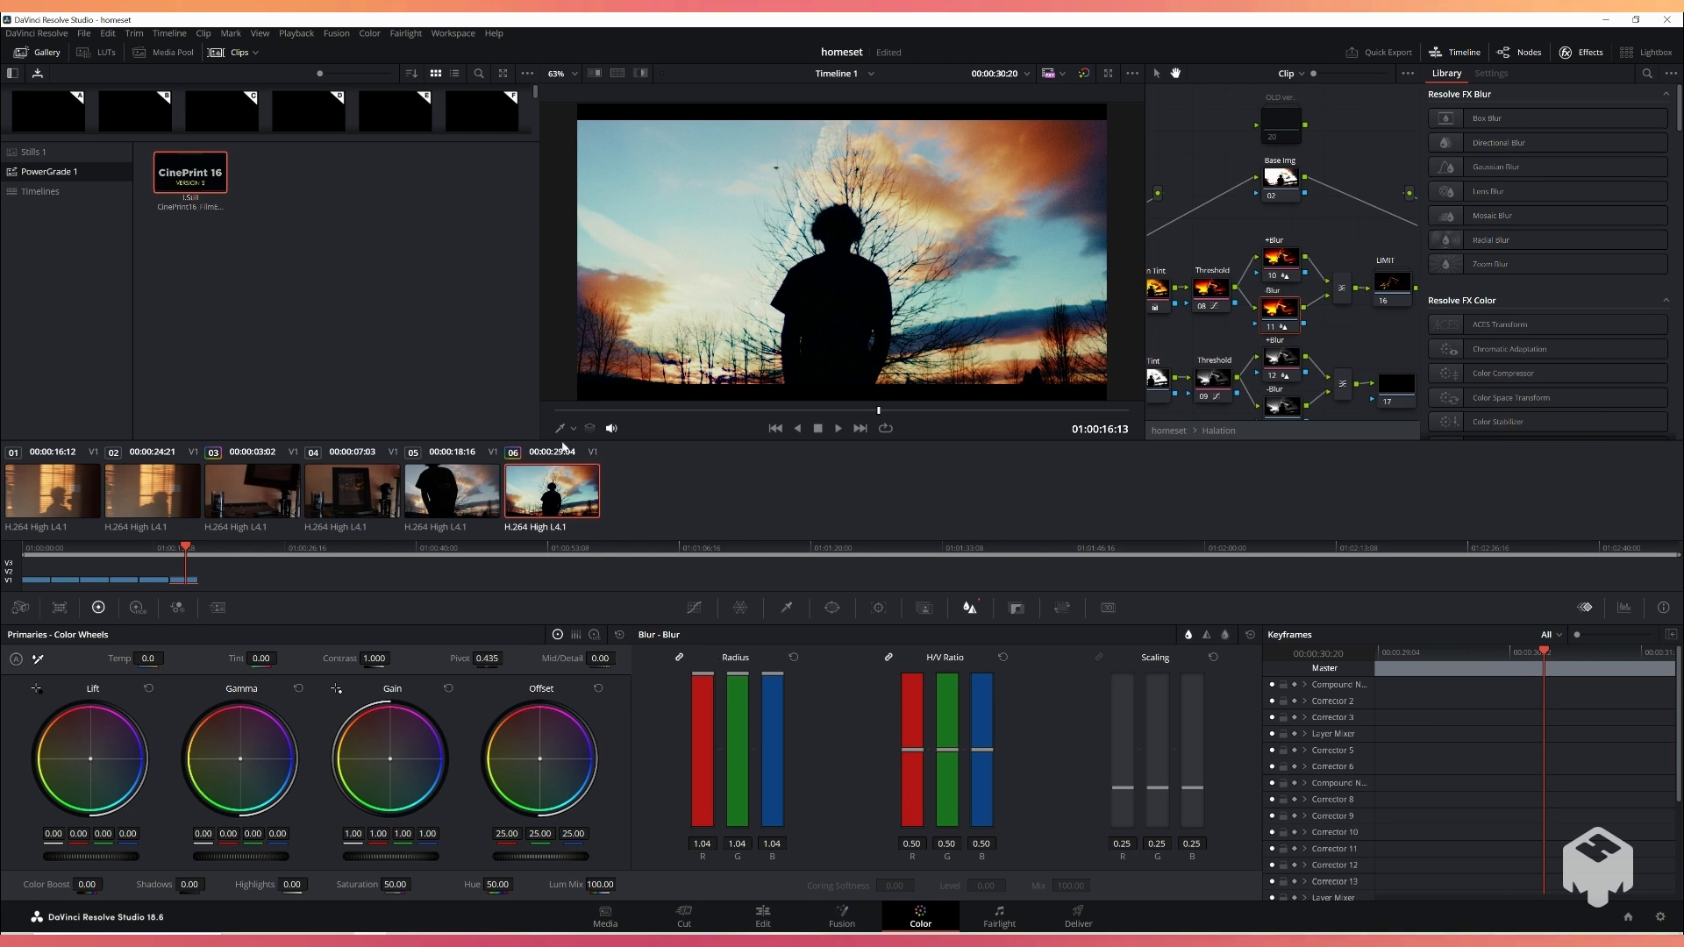
left_click_drag(712, 676, 738, 752)
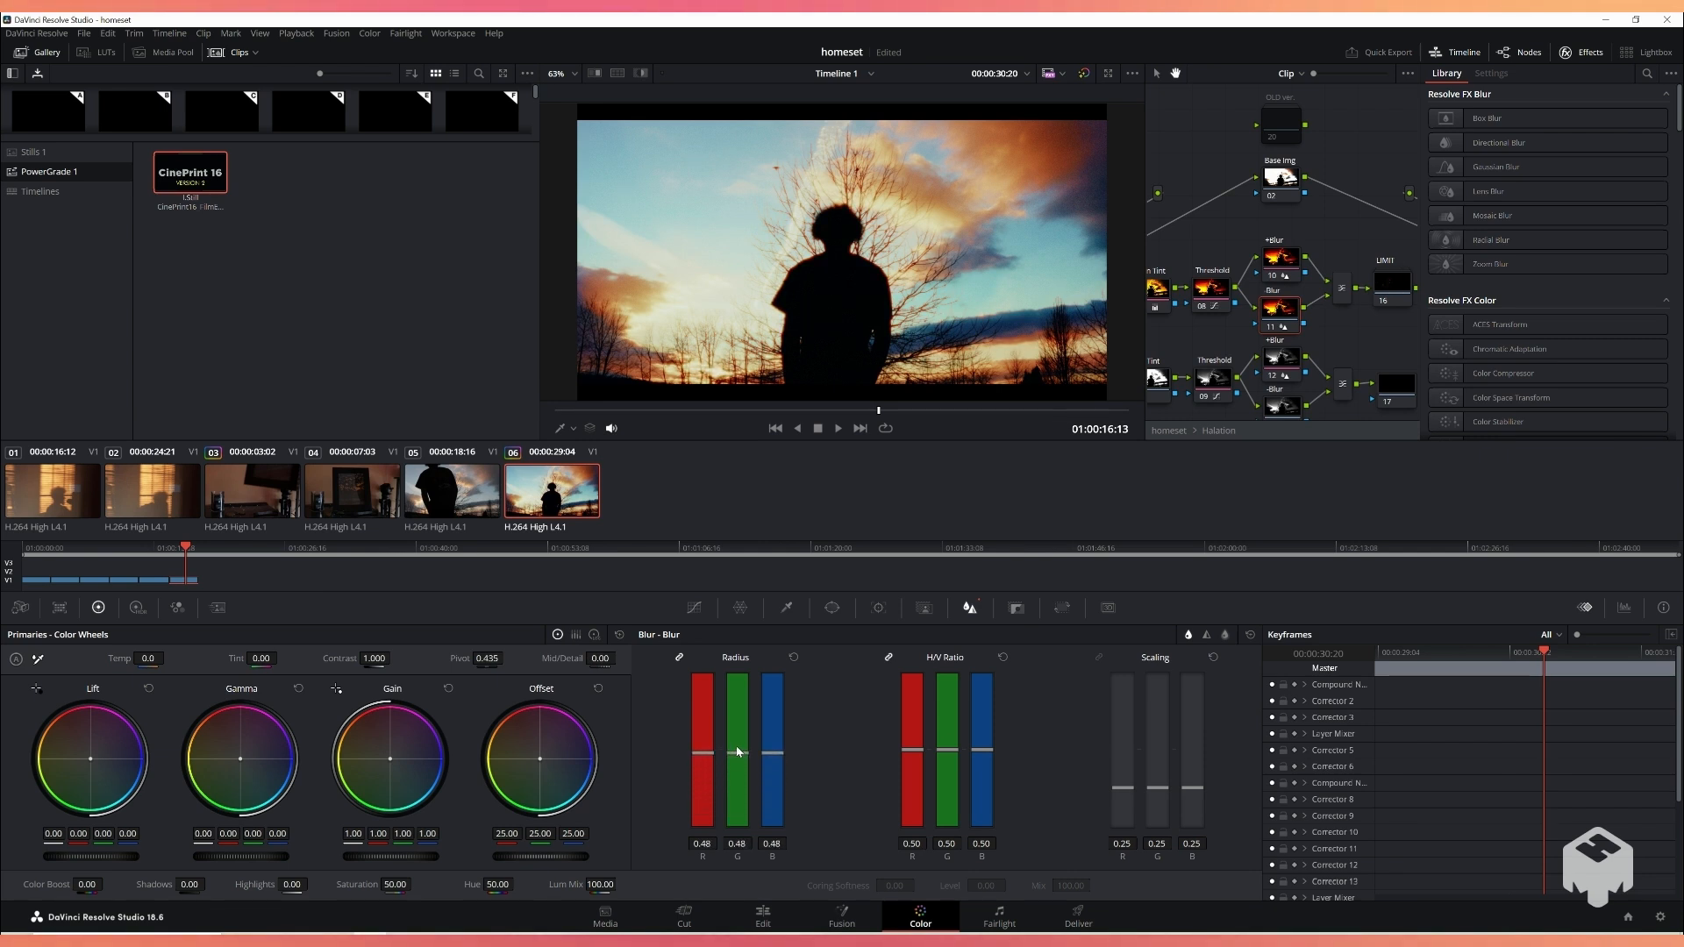
left_click_drag(738, 751, 739, 748)
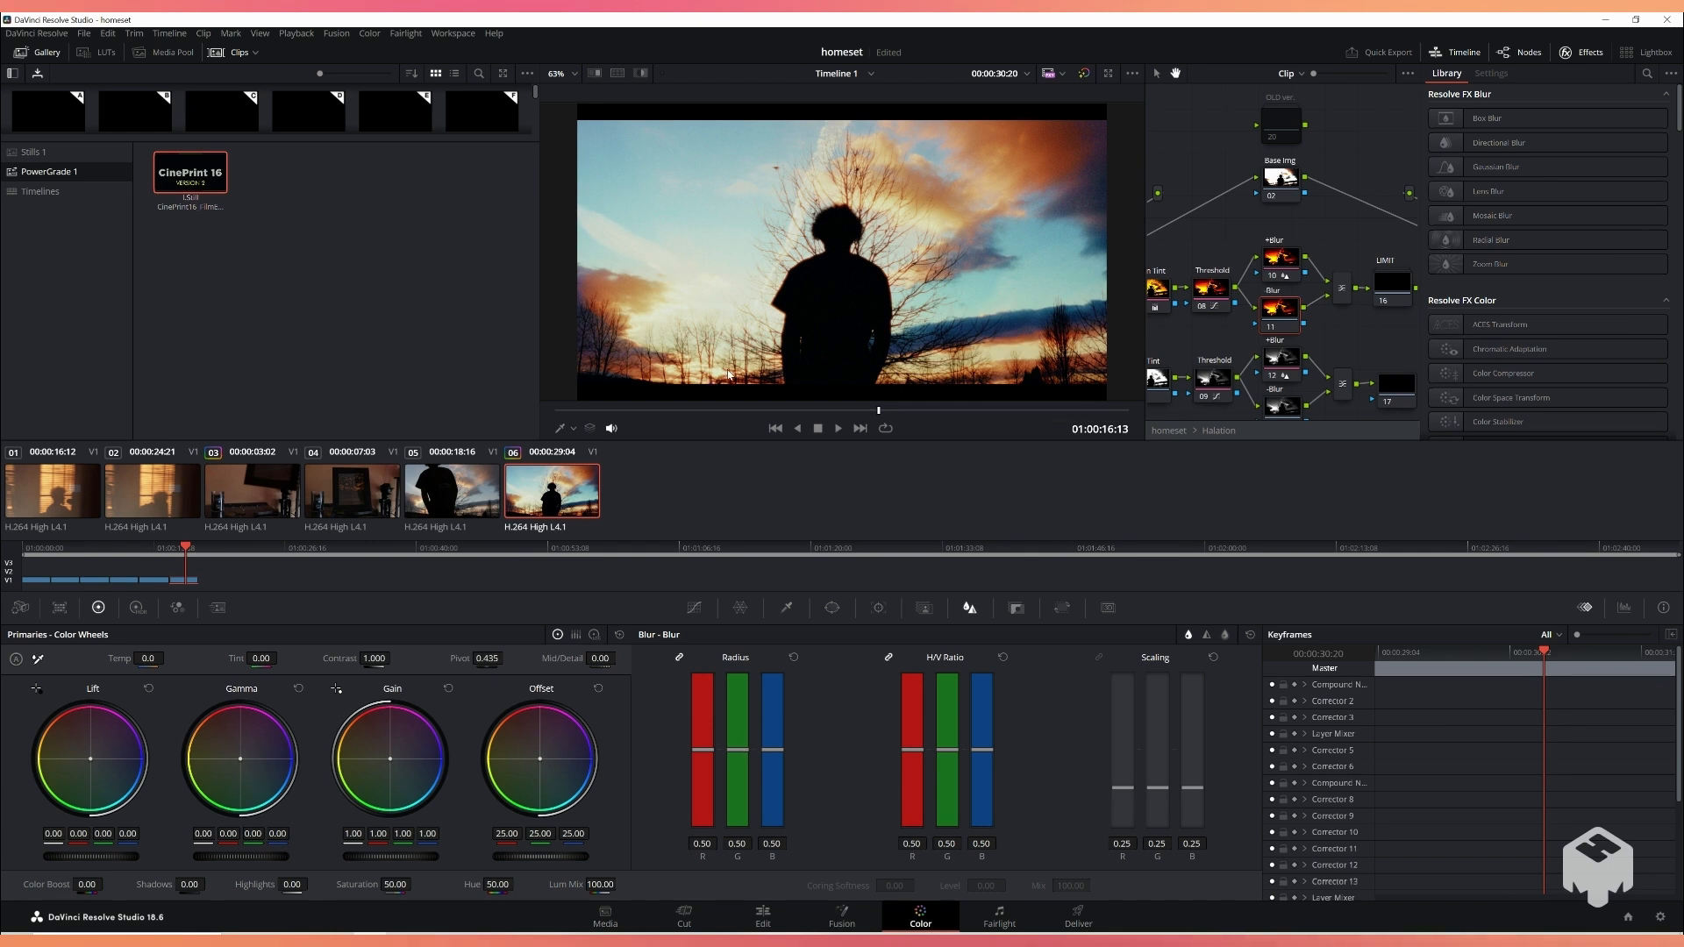
left_click_drag(704, 758, 713, 740)
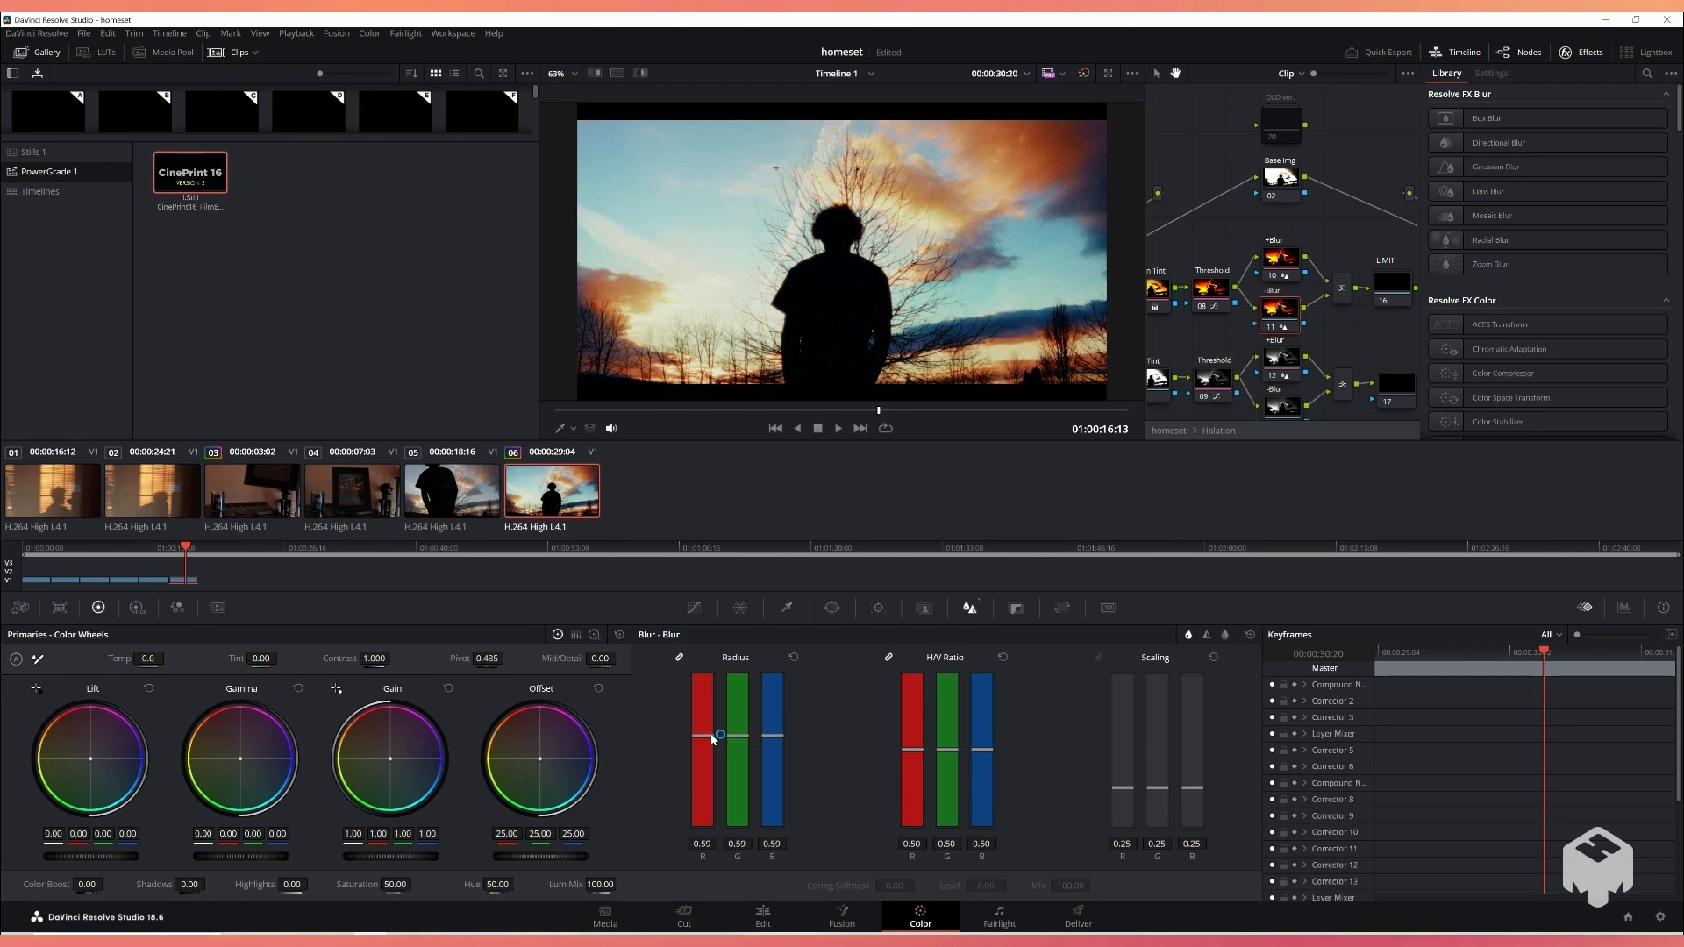
left_click_drag(712, 739, 715, 750)
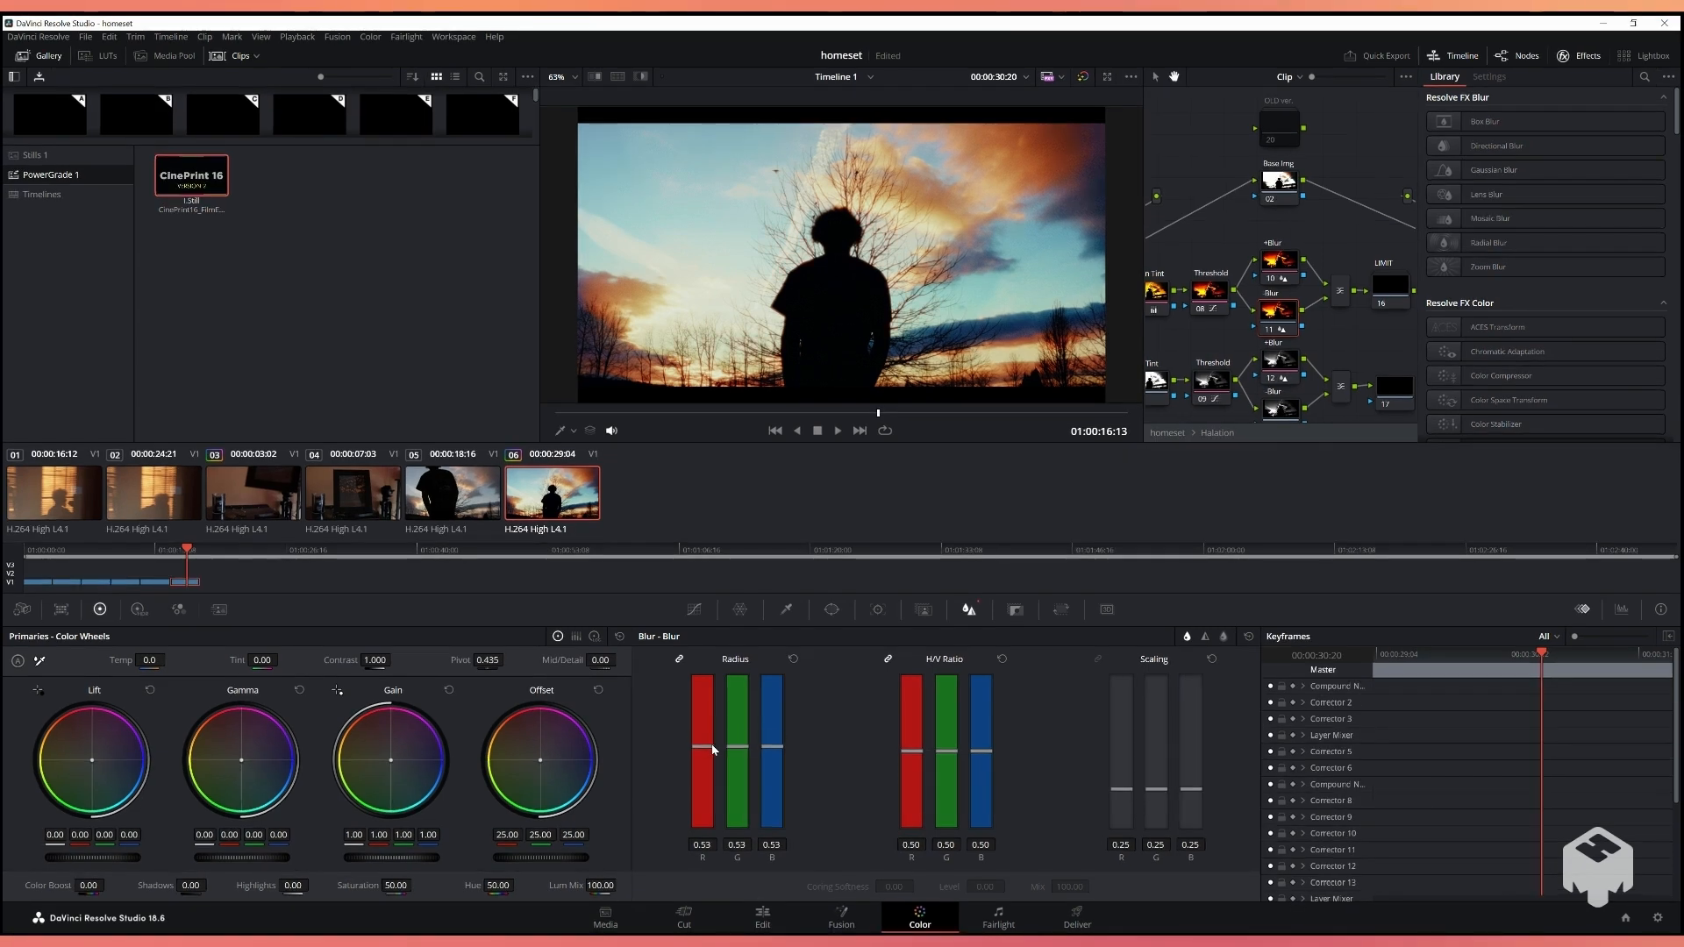
Step: Set the radius of +Blur node 12 to 0.66, and test -Blur node 13's radius before resetting and fine-tuning it
left_click(1260, 297)
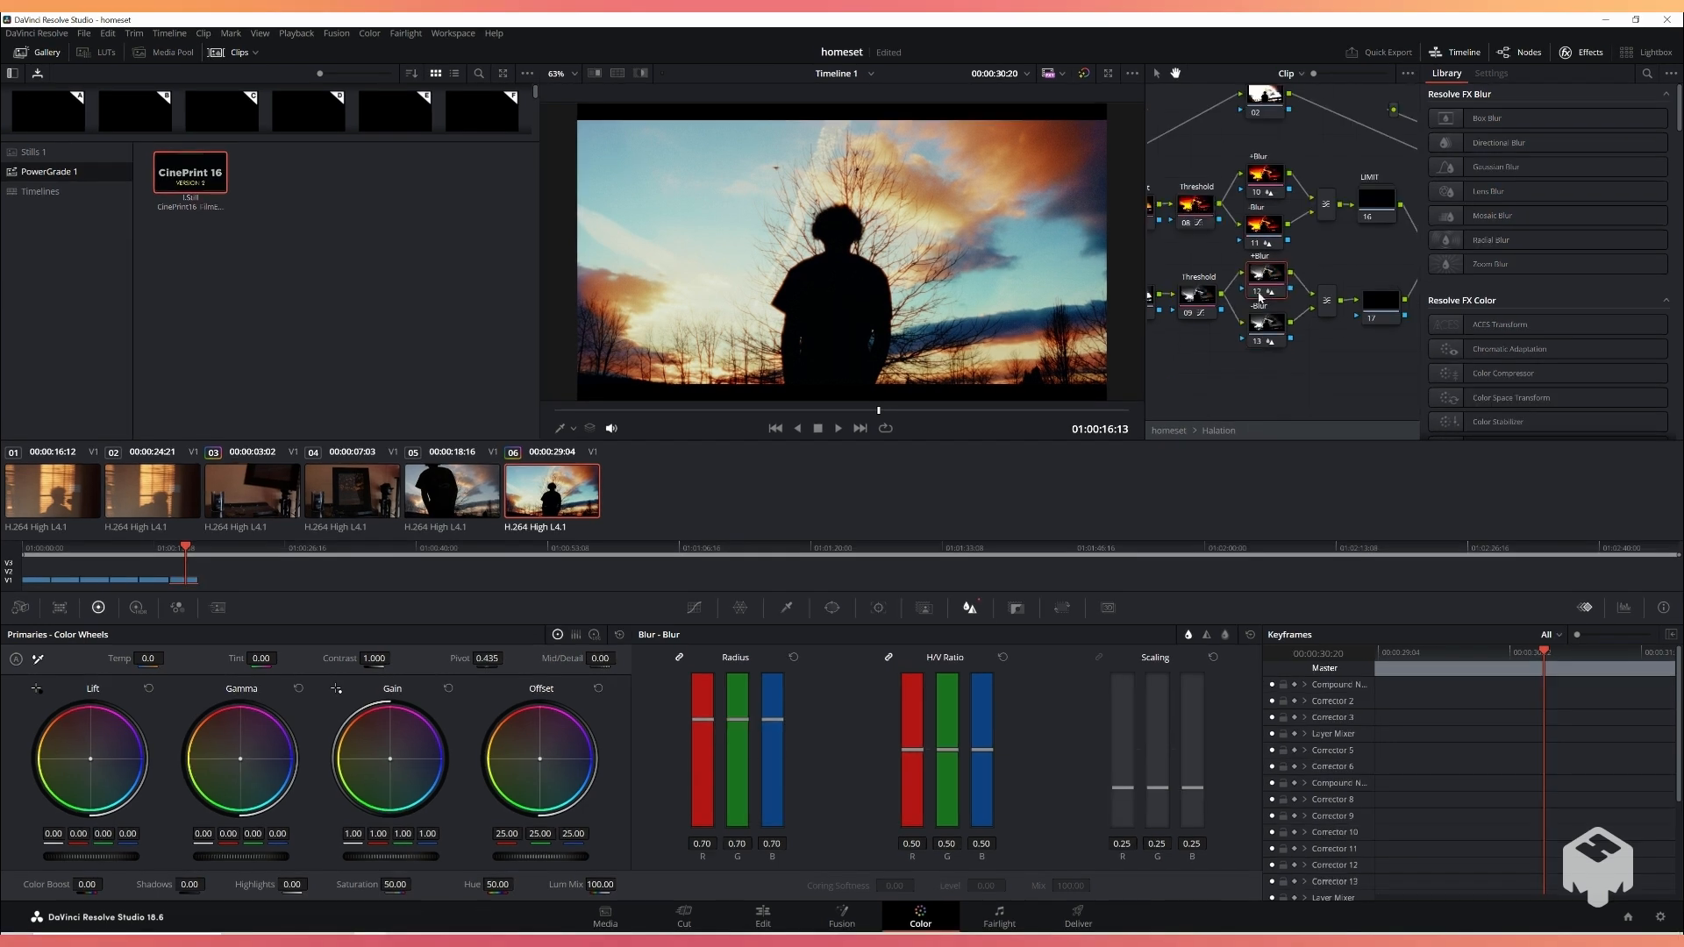
left_click_drag(707, 722, 755, 720)
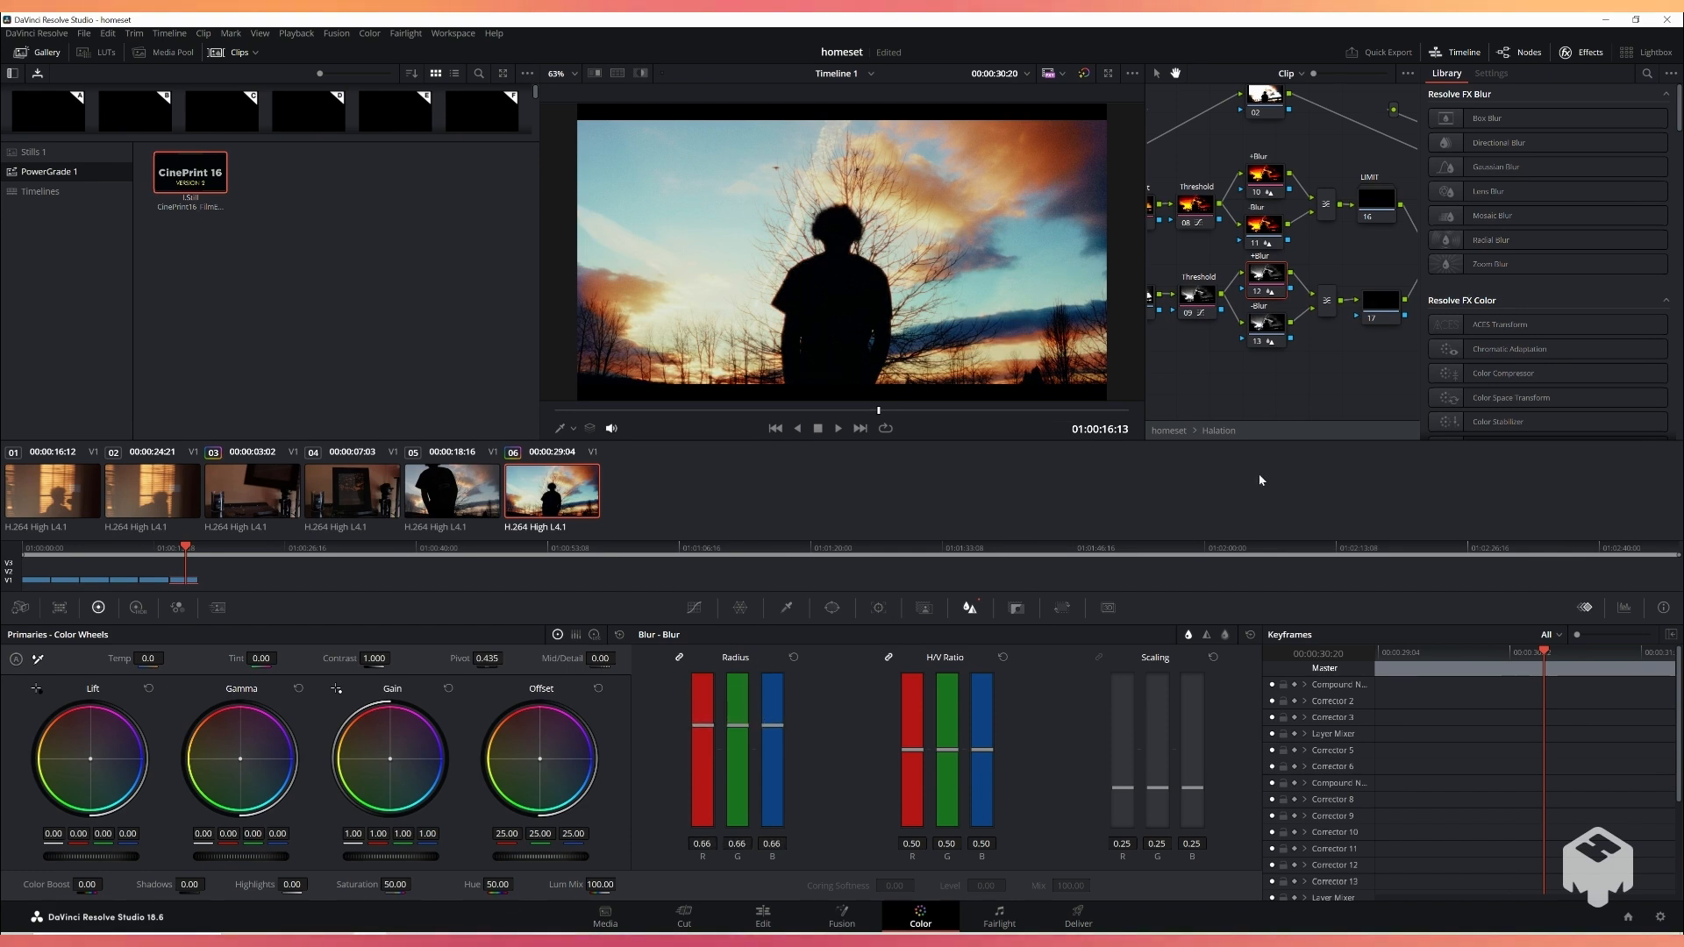
left_click_drag(1326, 379, 1310, 386)
left_click(1250, 328)
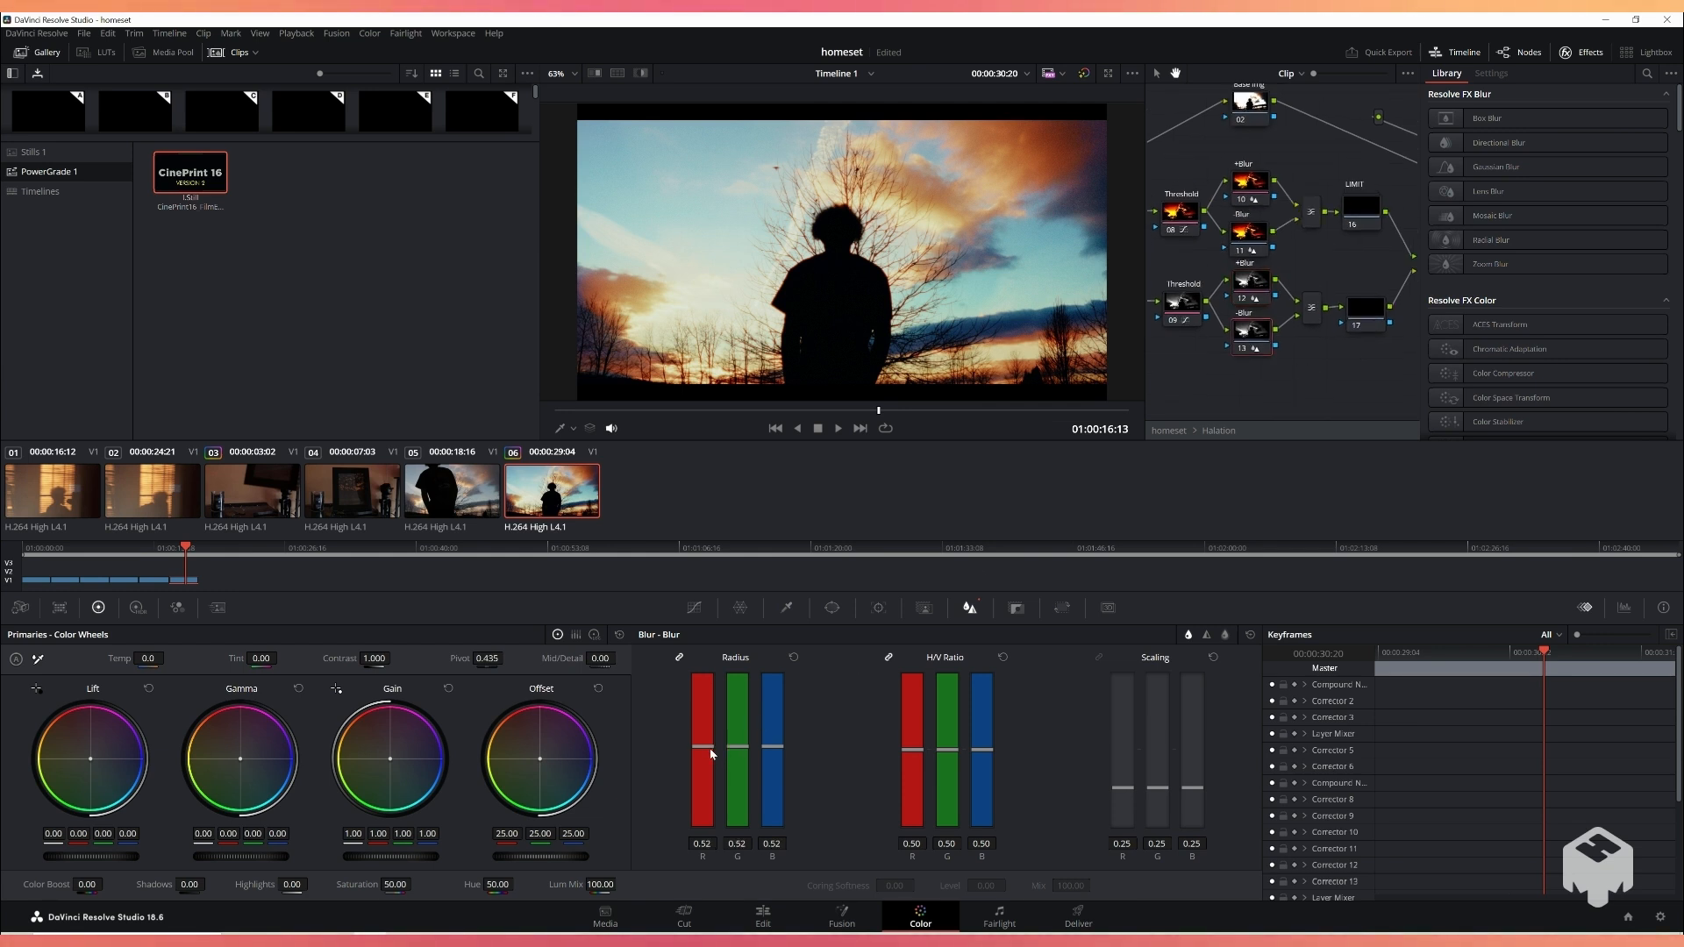
left_click_drag(710, 750, 746, 709)
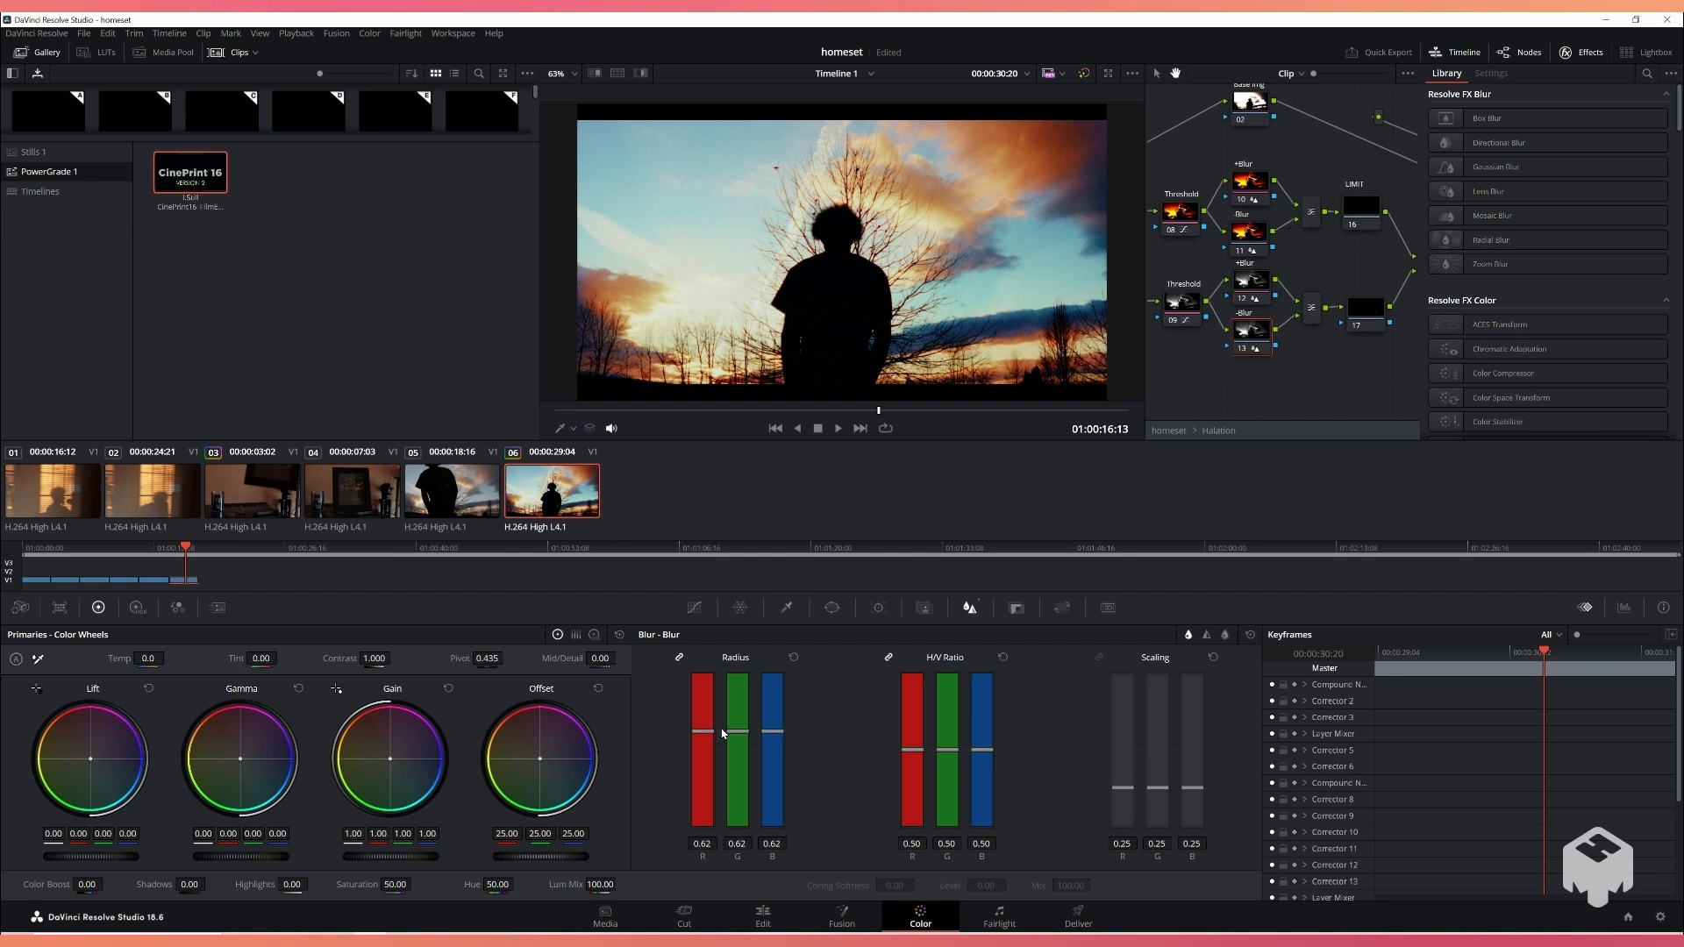
left_click(795, 659)
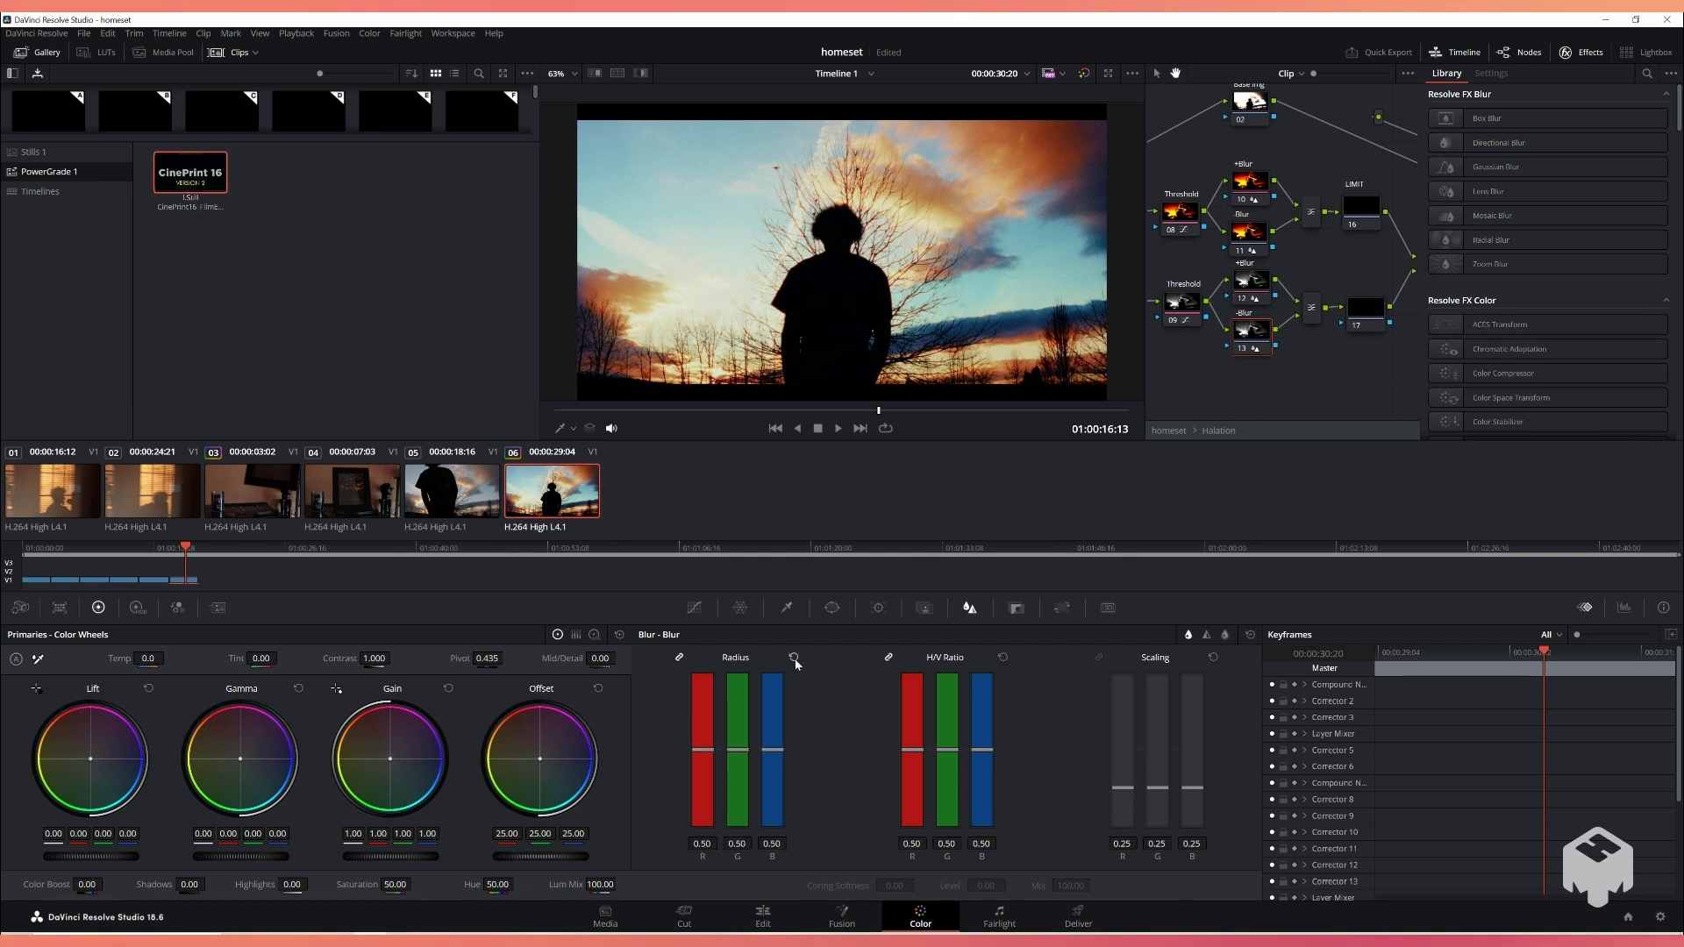
left_click_drag(708, 752, 709, 749)
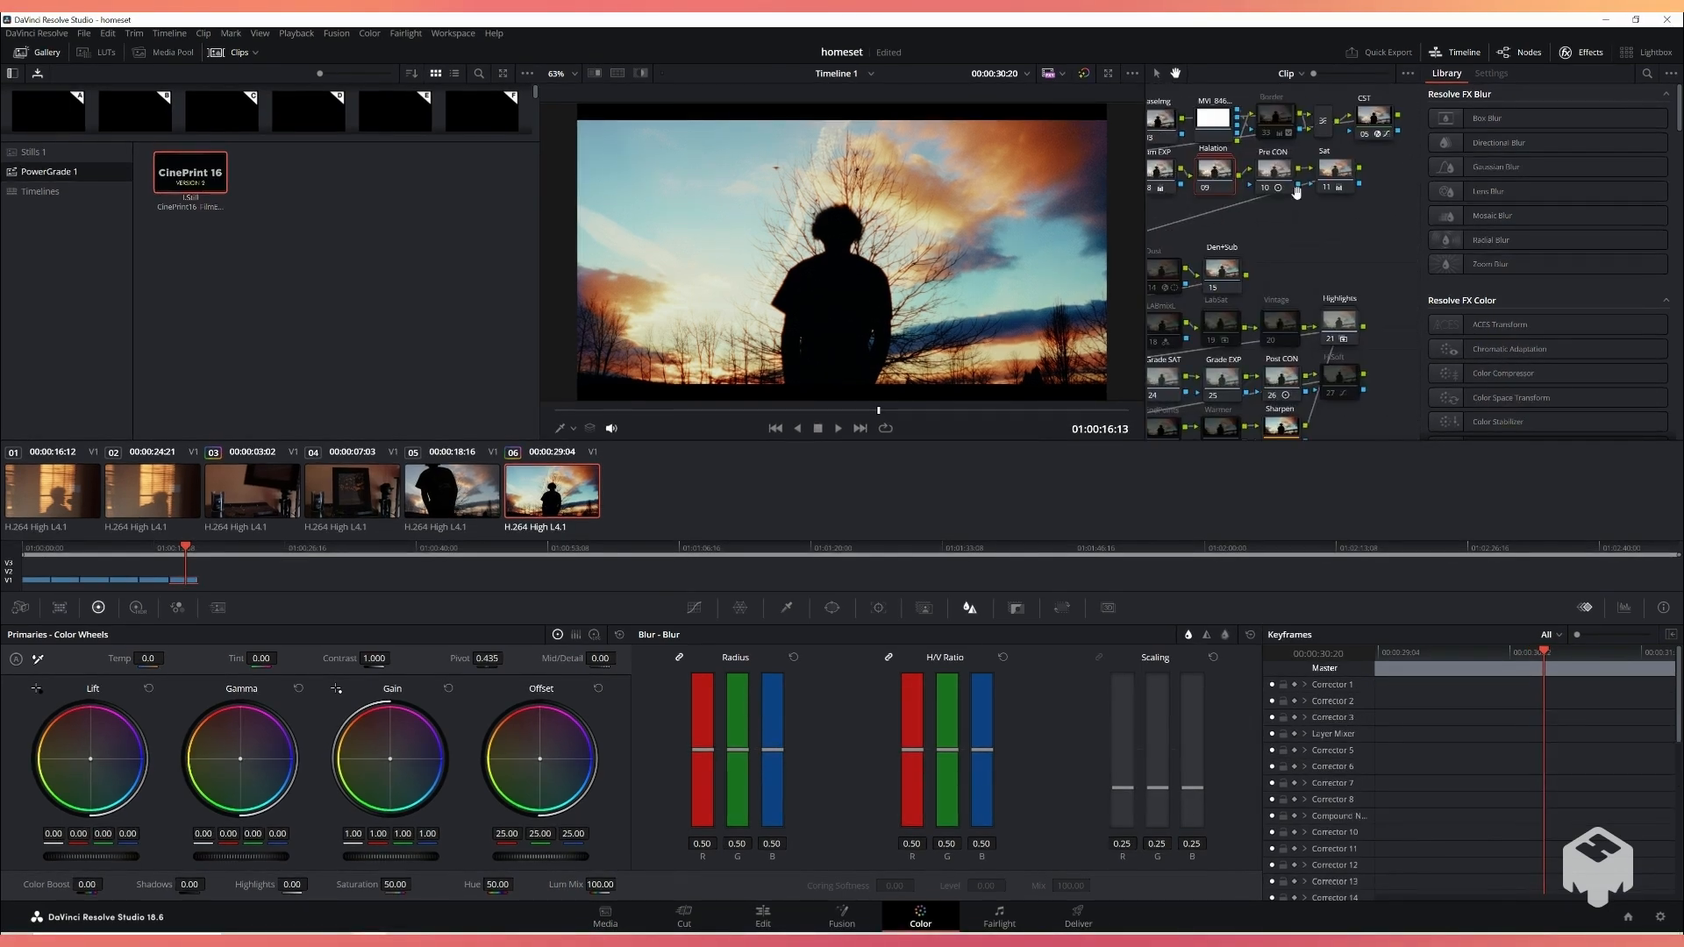
Step: Return to the main node graph and lower the Pre CON node's contrast to 0.588
left_click(1269, 185)
mouse_move(374, 659)
left_mouse_down()
mouse_move(359, 659)
mouse_move(407, 658)
mouse_move(377, 658)
left_mouse_up()
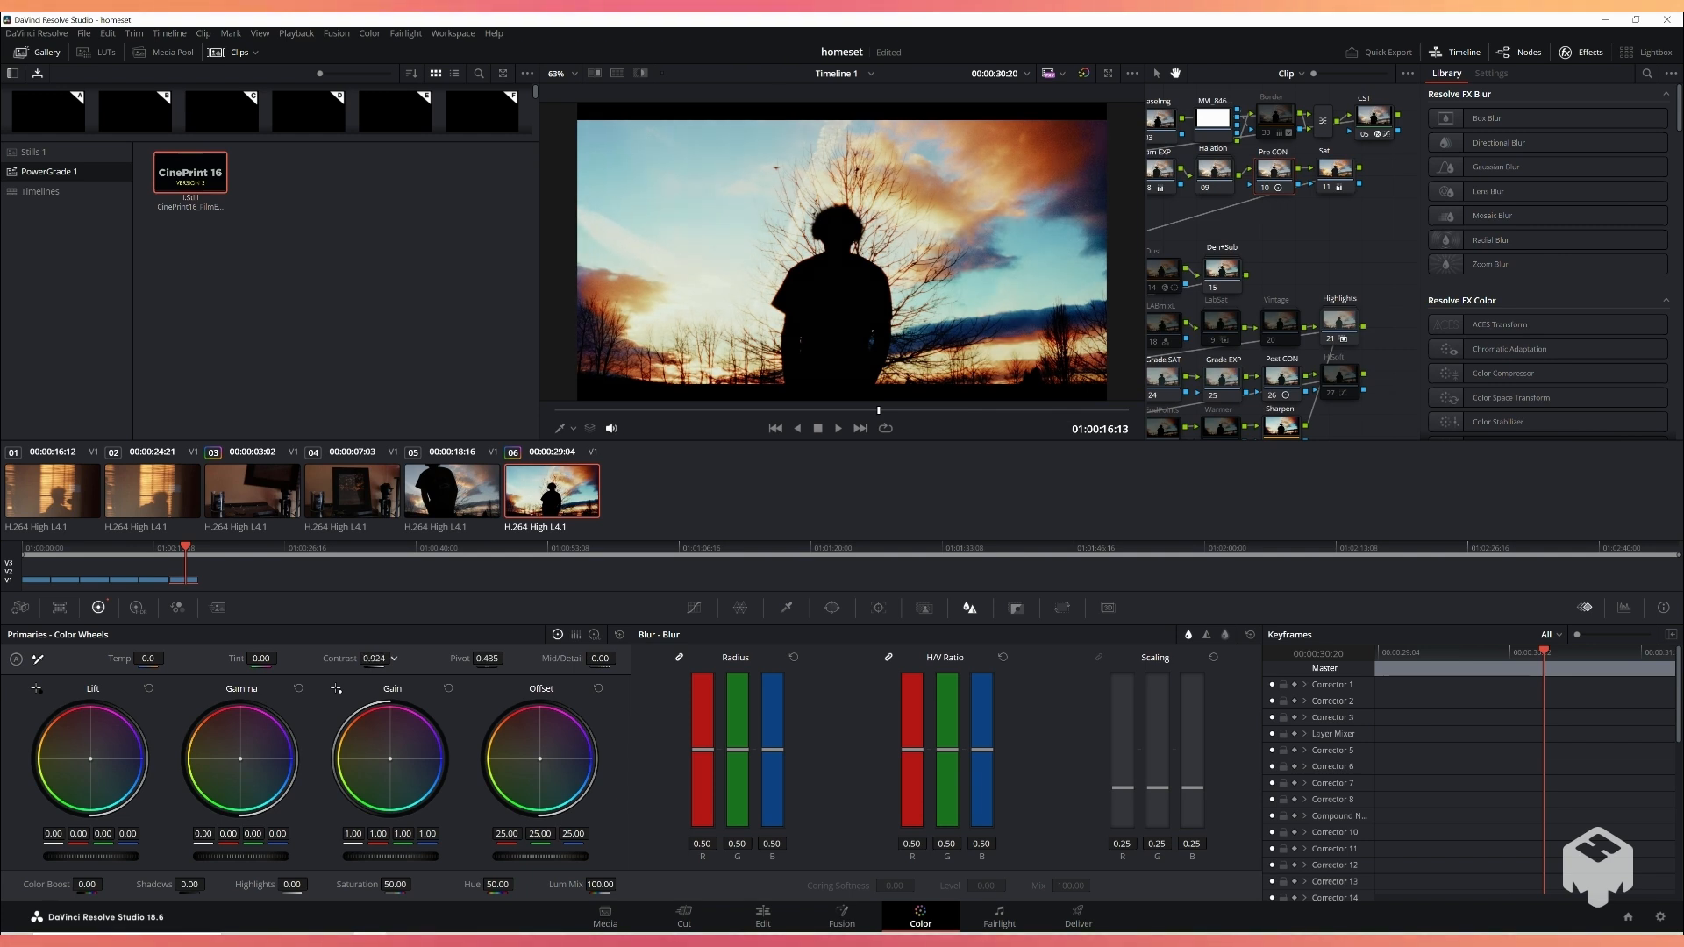
left_click_drag(377, 658, 353, 658)
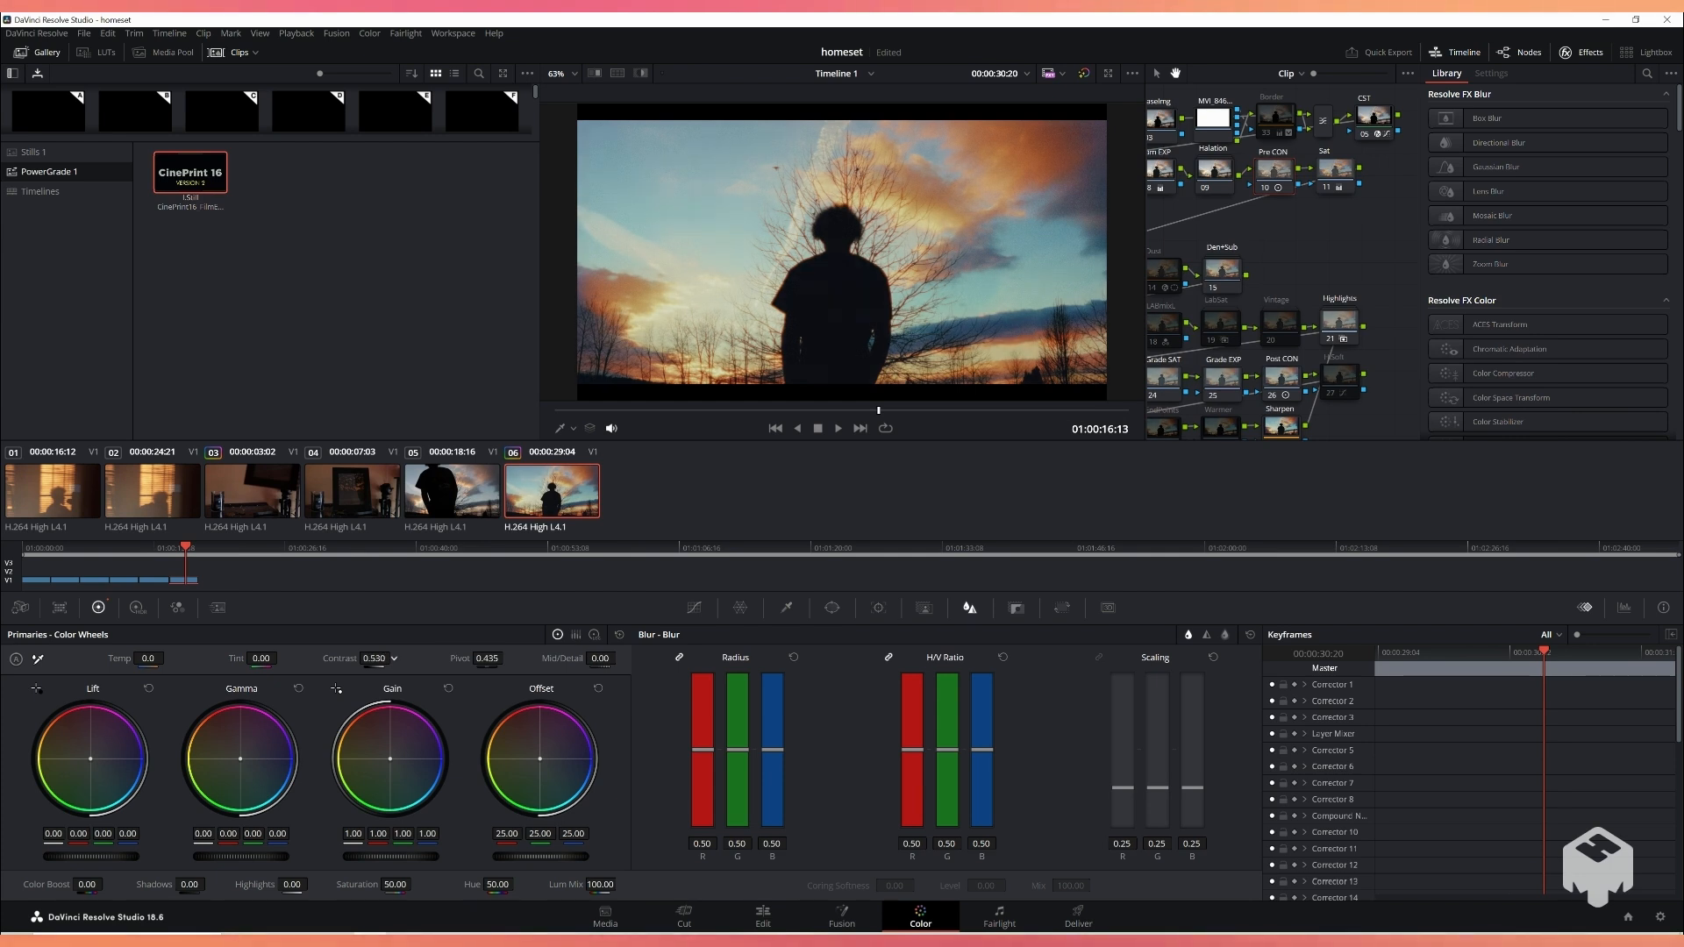
left_click_drag(353, 658, 360, 658)
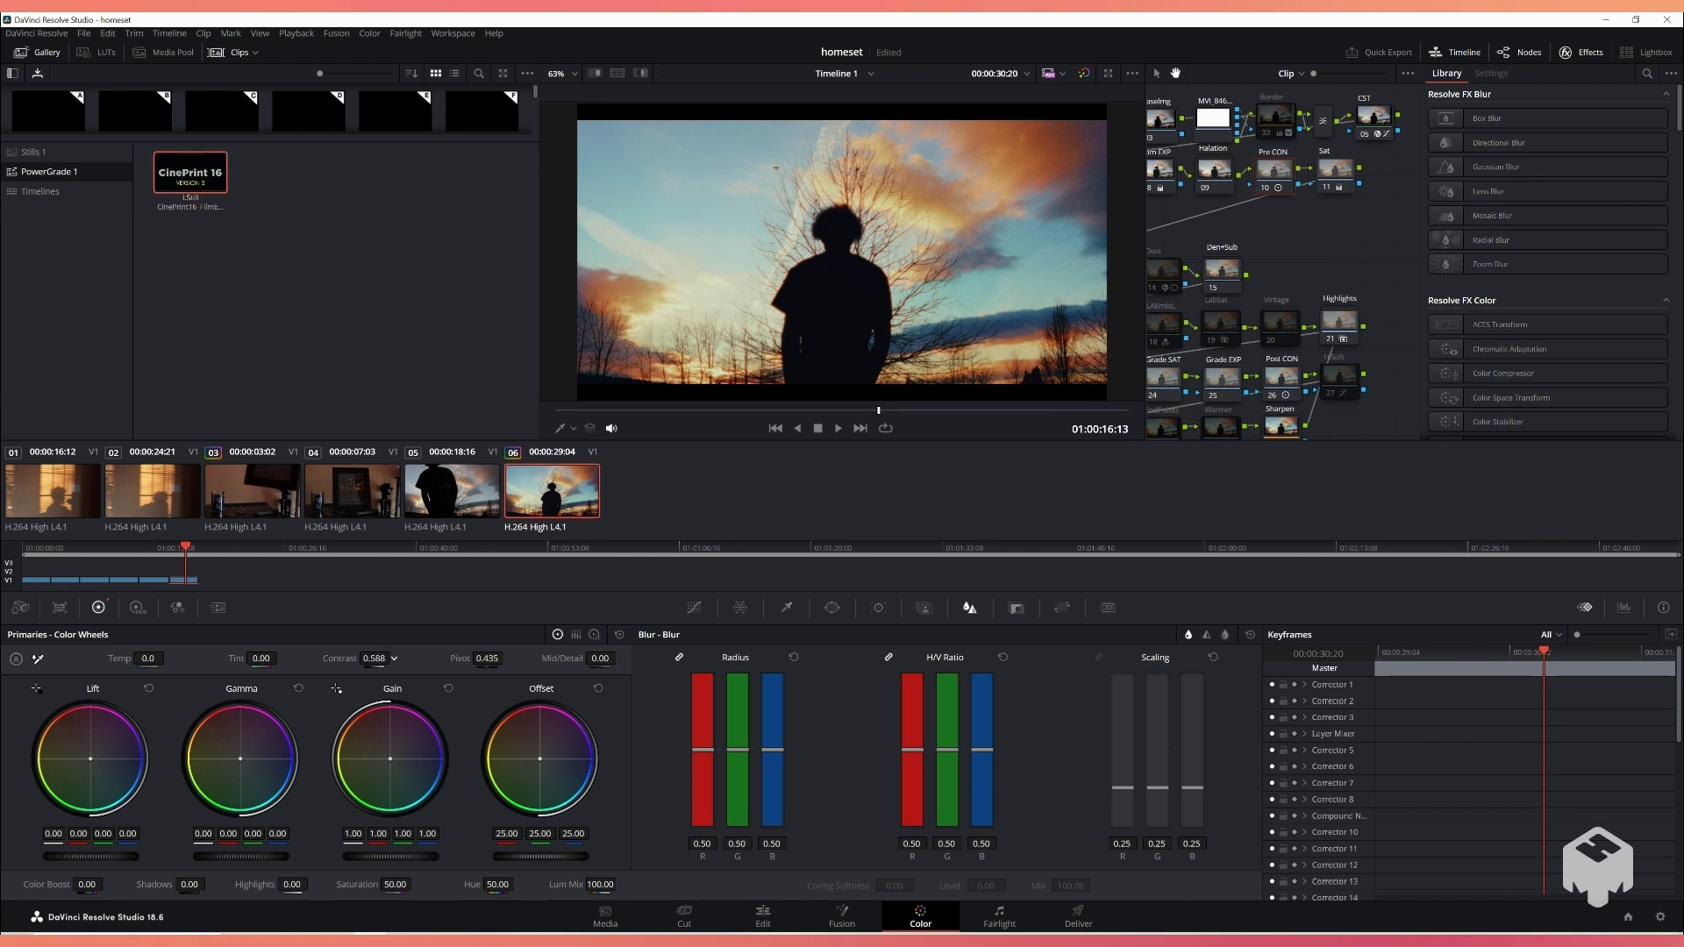
Step: Test the Sat node's saturation at 88.20 and return it to 100.00
left_click(1340, 174)
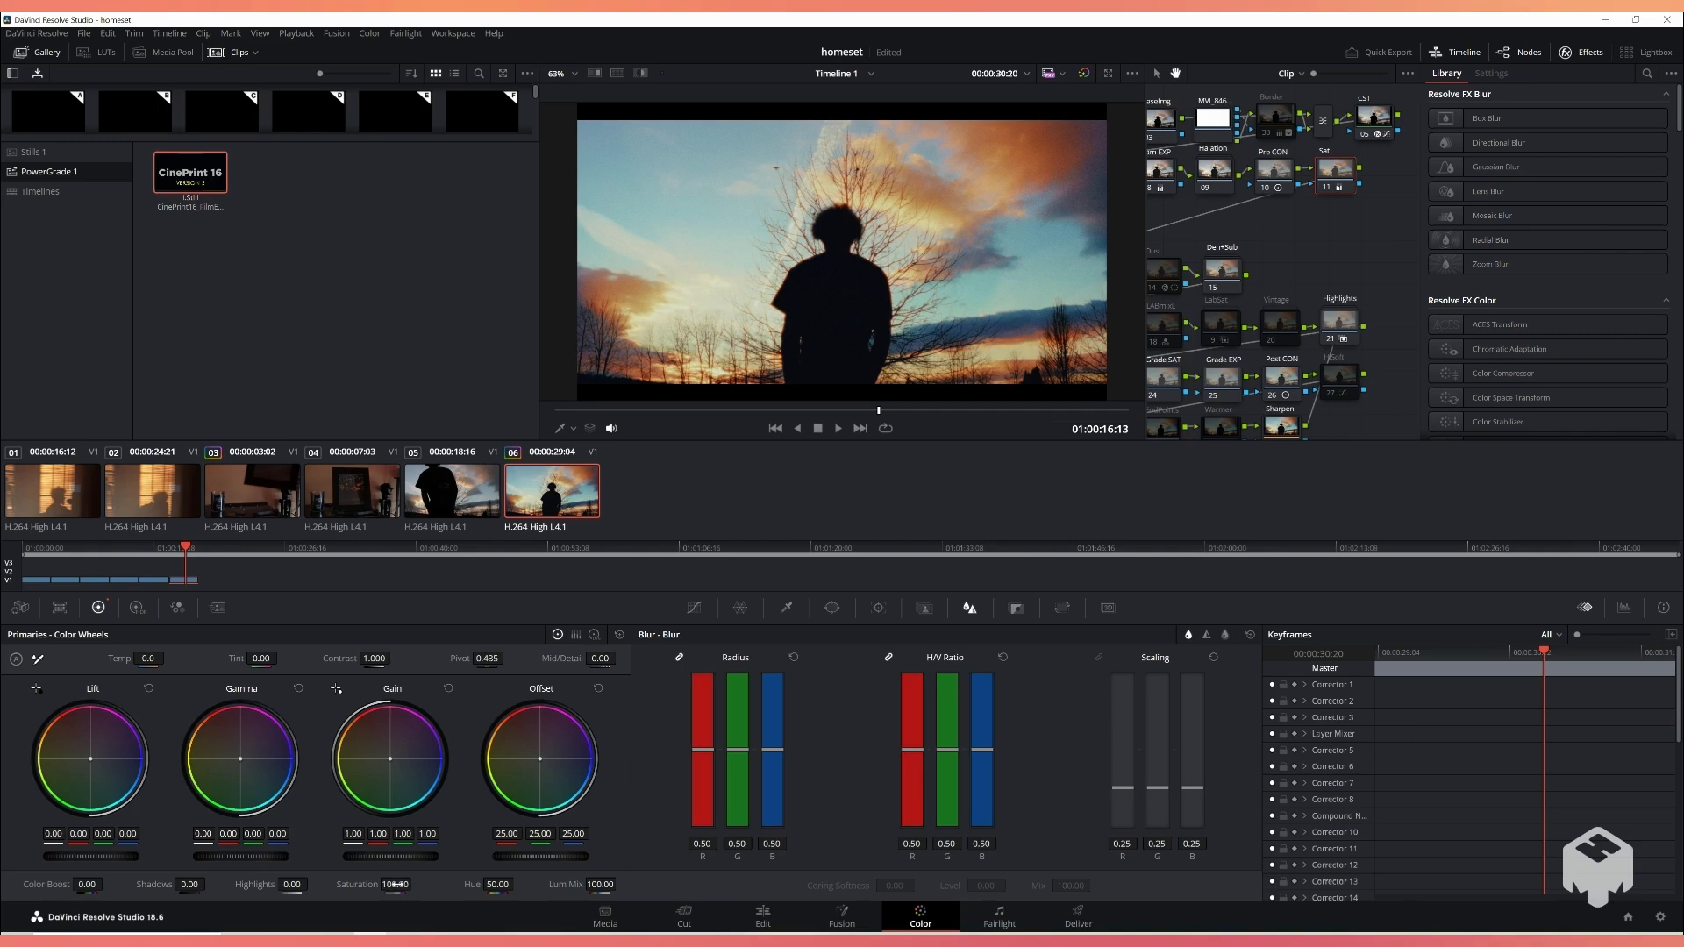
left_click_drag(396, 885, 401, 884)
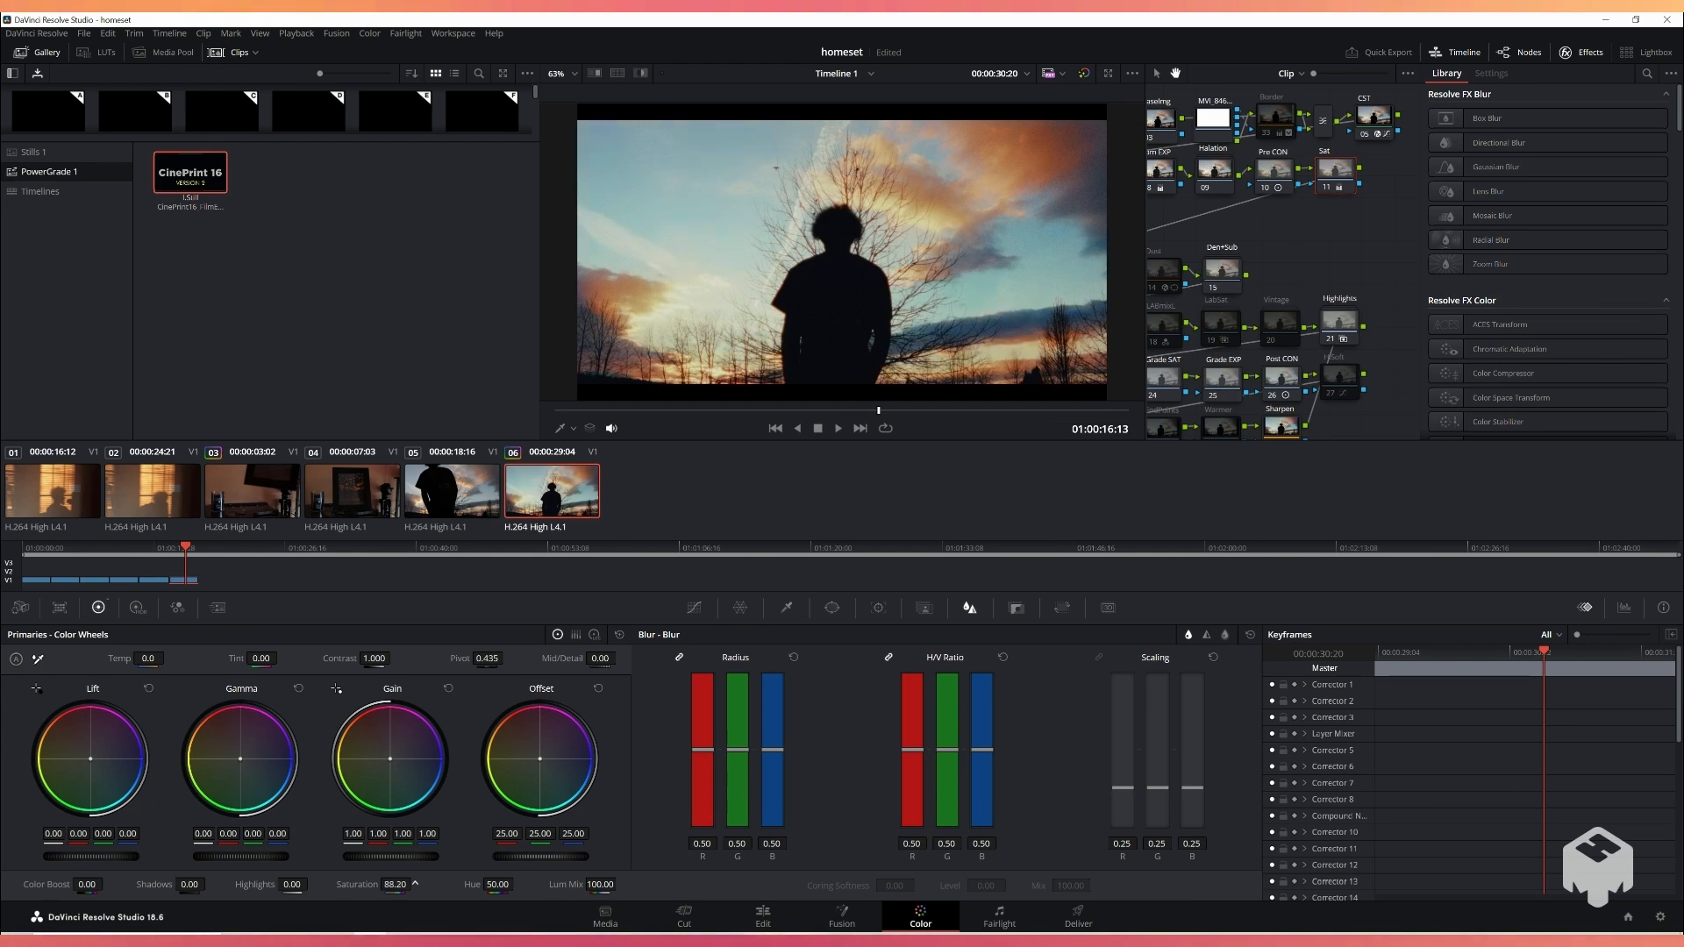
left_click_drag(396, 885, 397, 884)
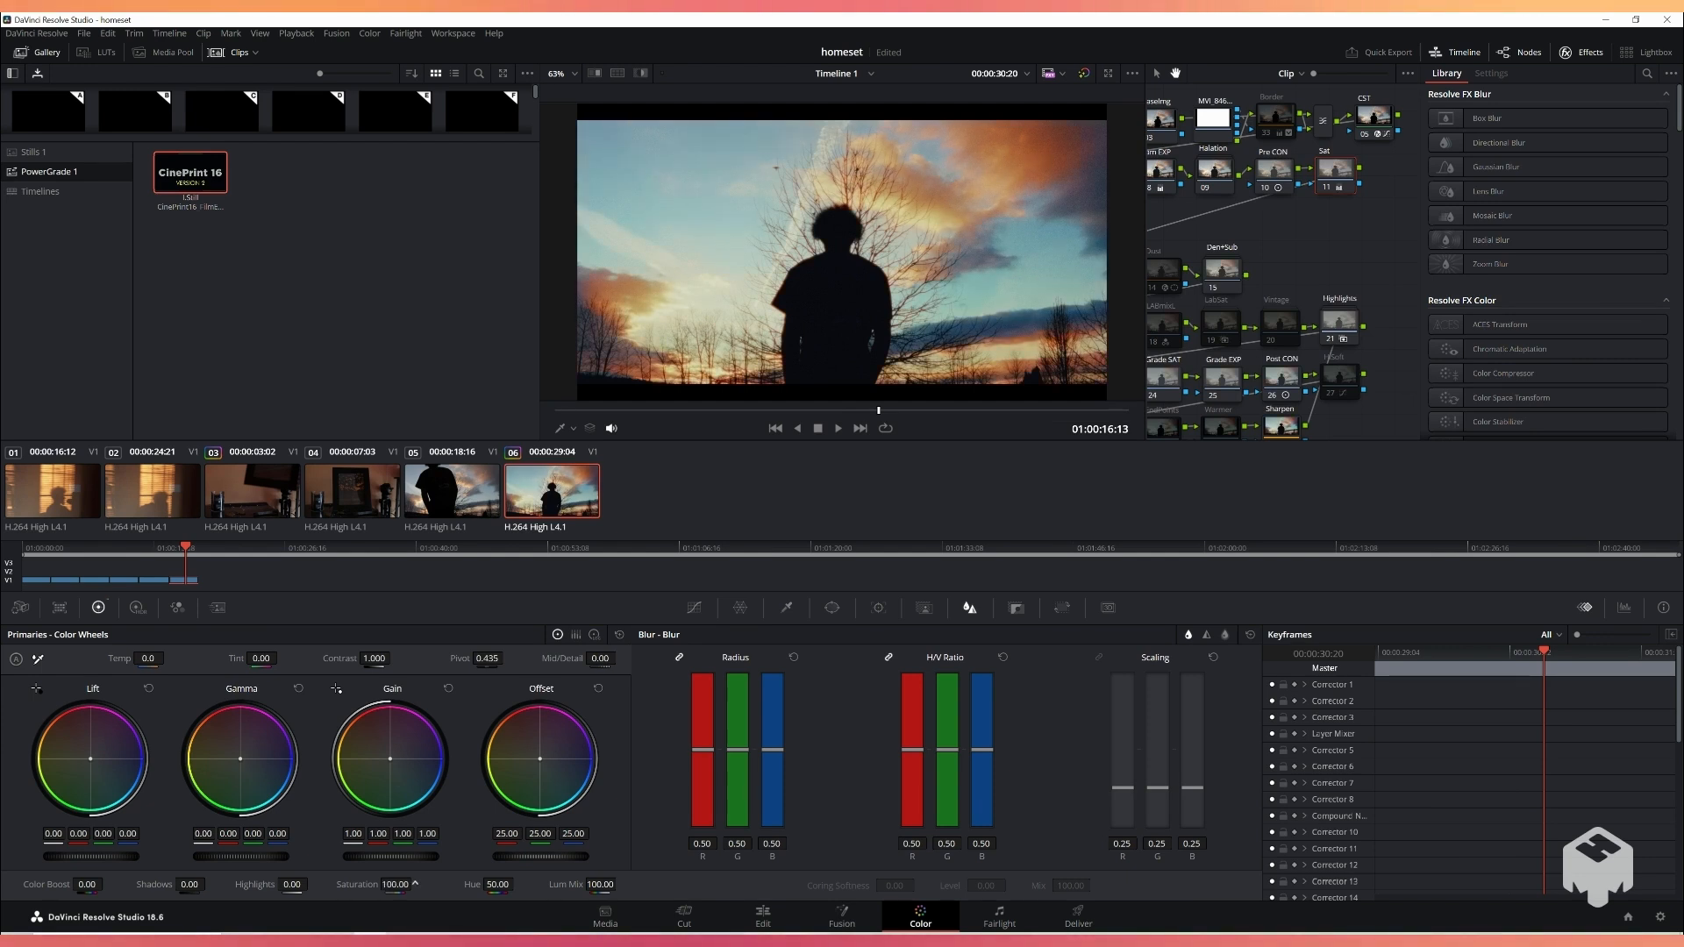
Step: Select the Blur node in the second node group and examine its Gaussian Blur strength settings
left_click_drag(1287, 257, 1384, 303)
left_click_drag(1190, 271, 1305, 216)
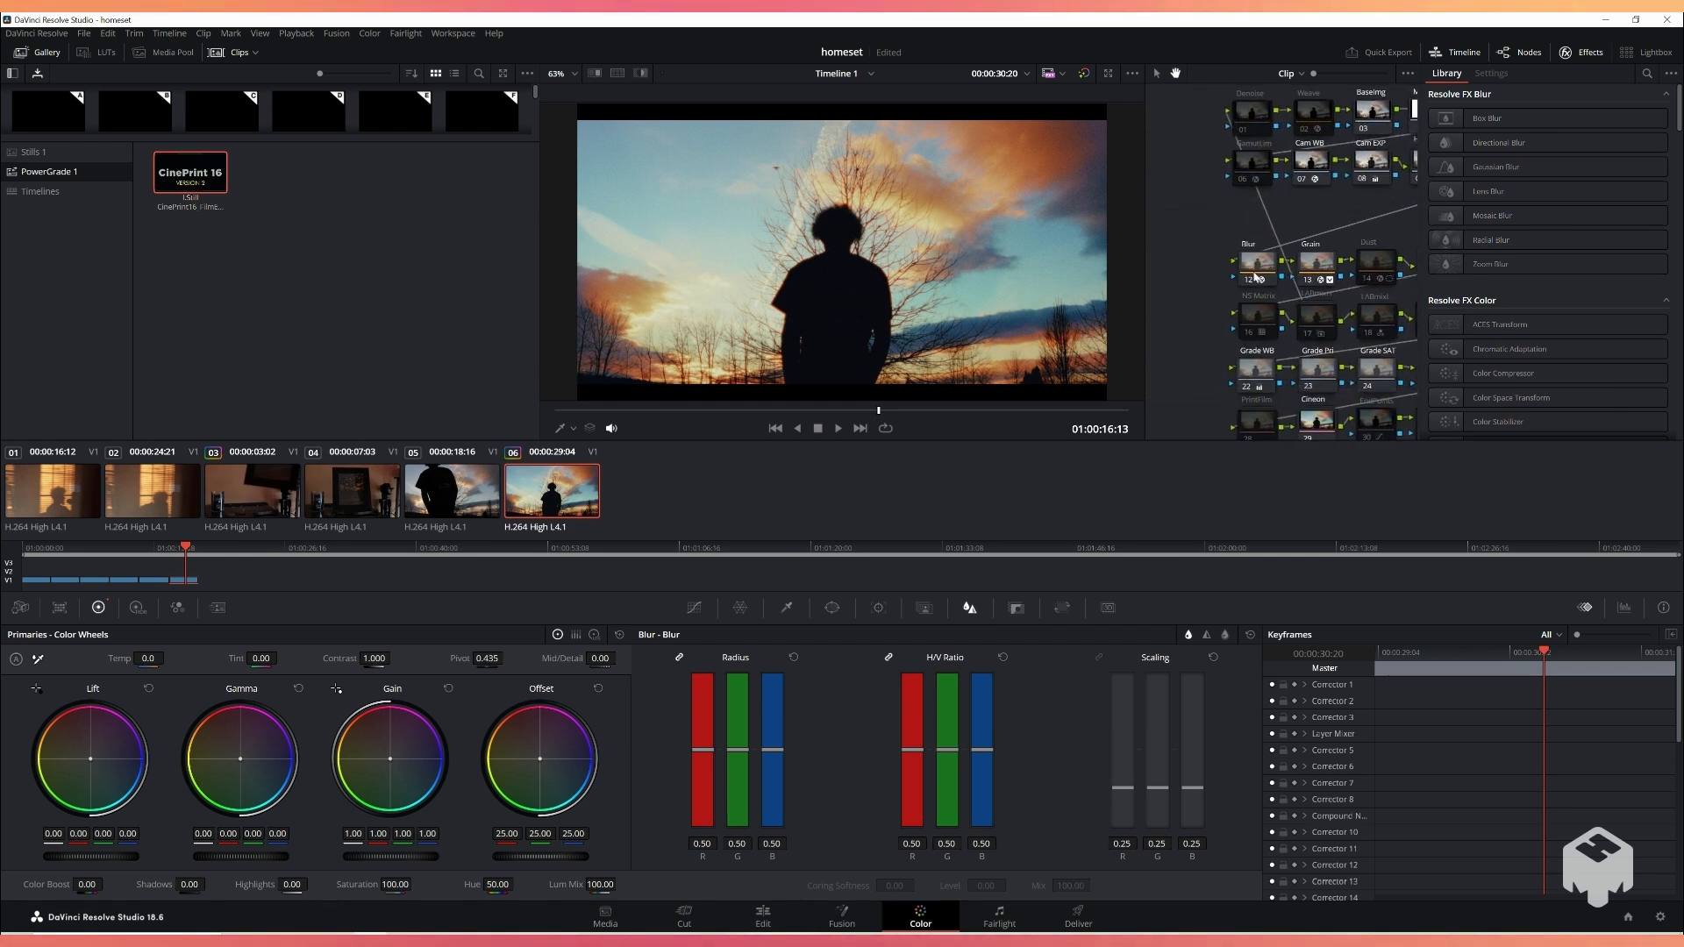
left_click_drag(1219, 260, 1164, 270)
left_click_drag(1384, 234, 1472, 218)
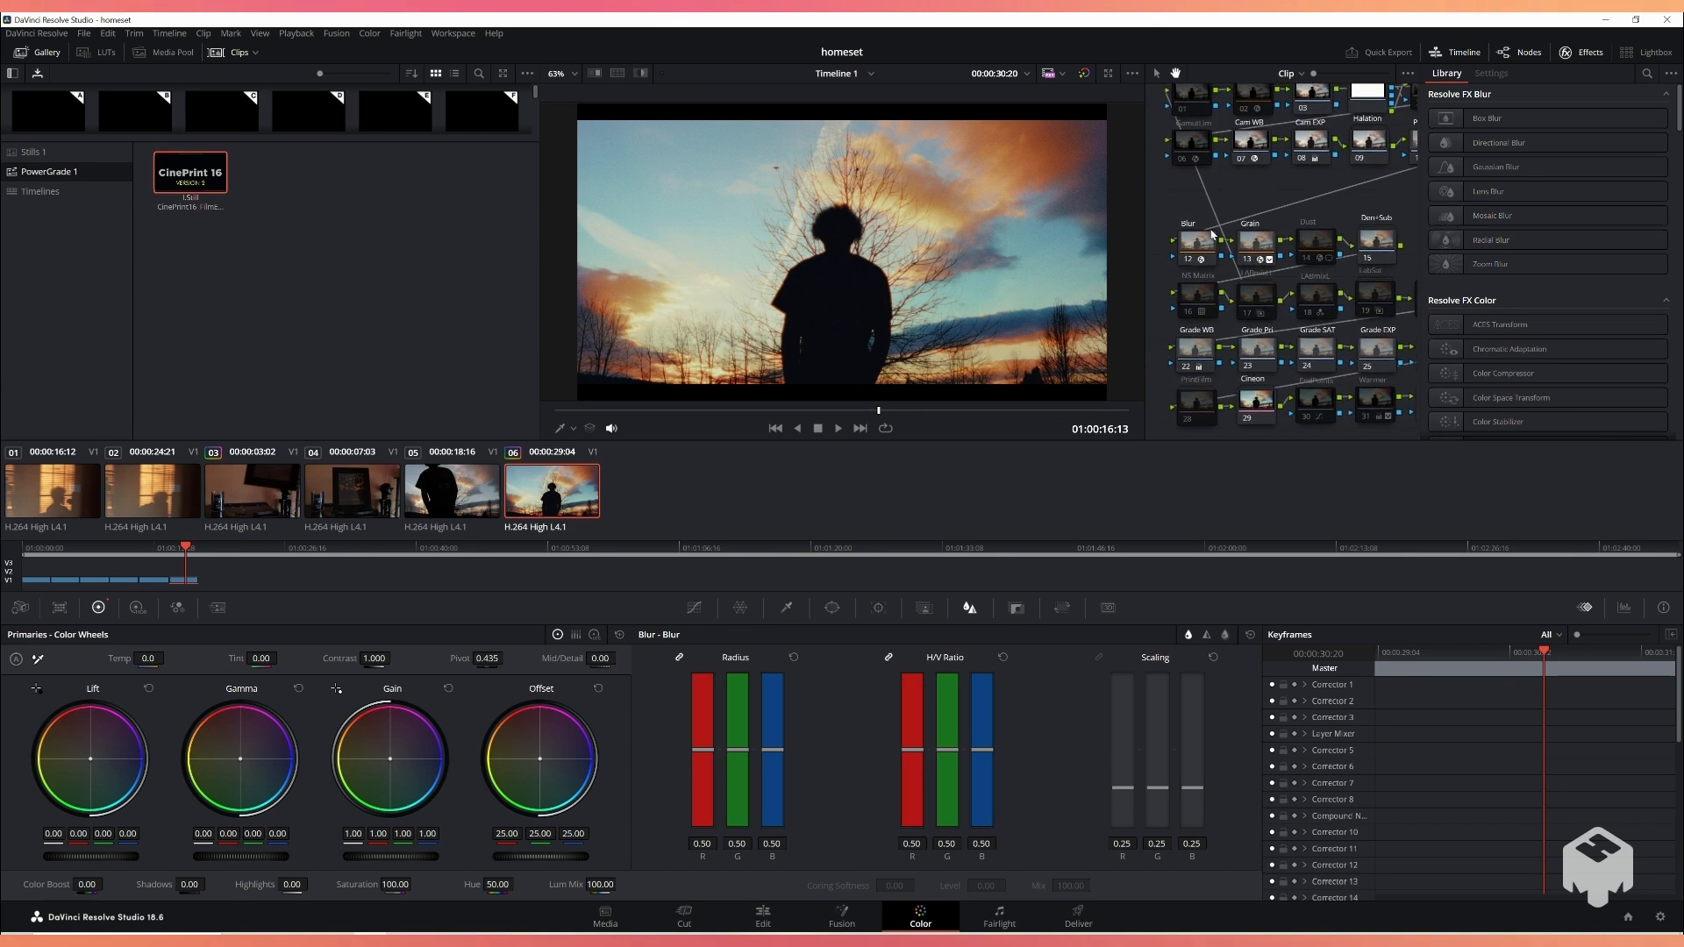
left_click(1195, 252)
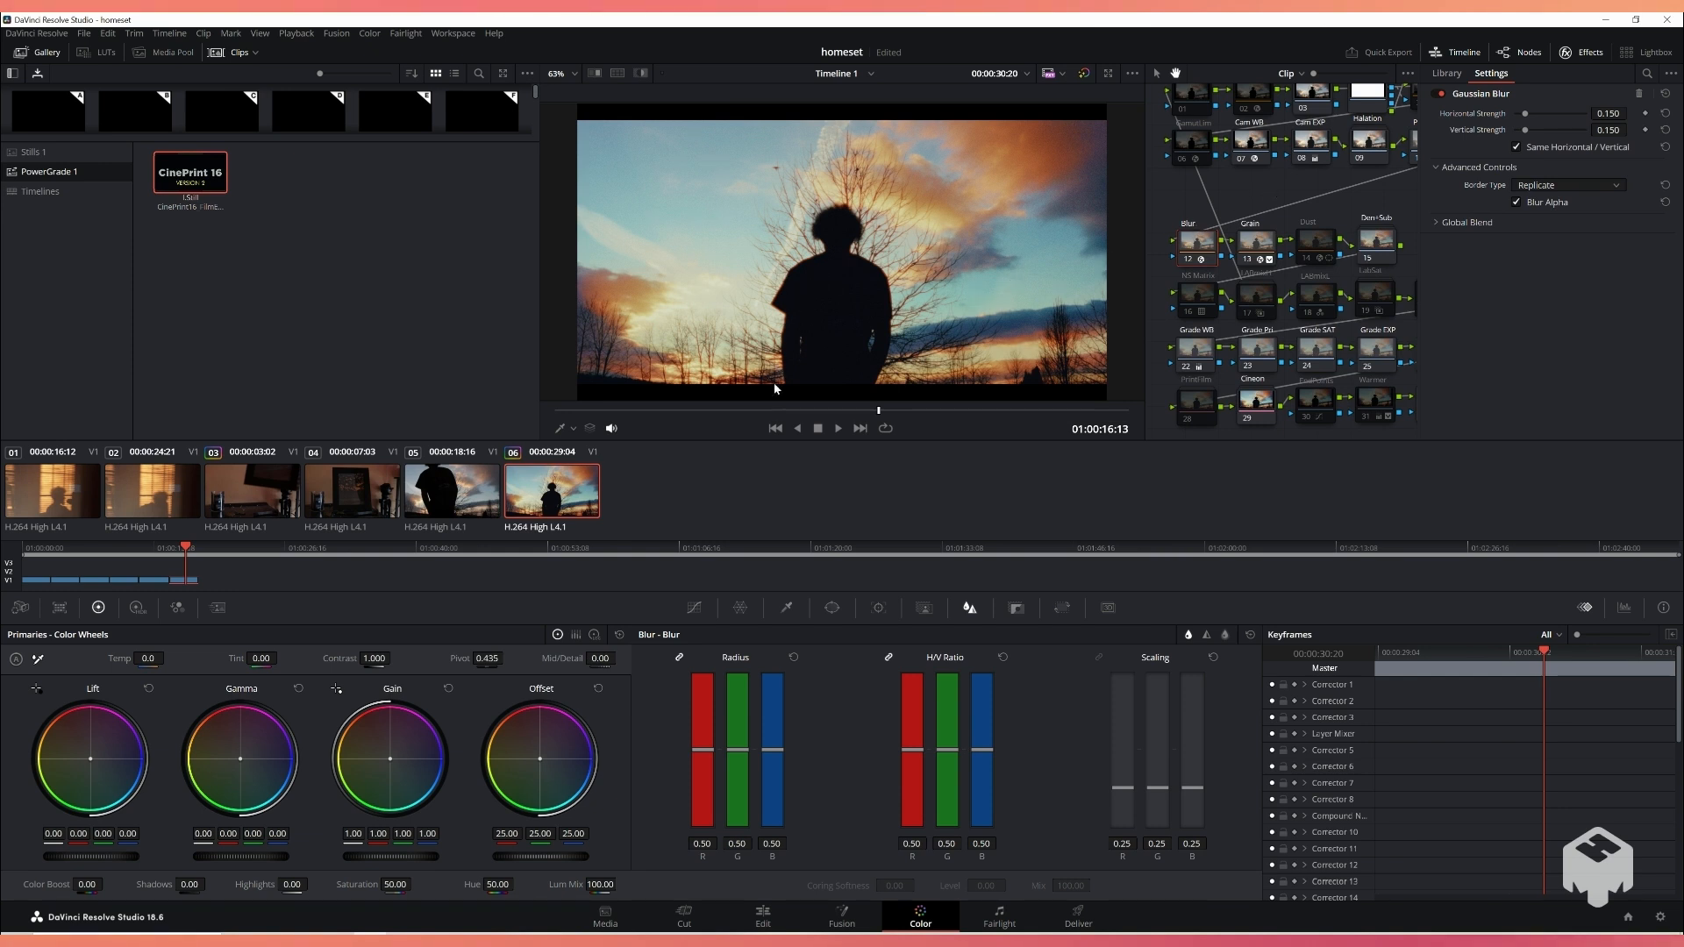
Step: Try a linear power window on the Blur node and delete it
left_click(842, 608)
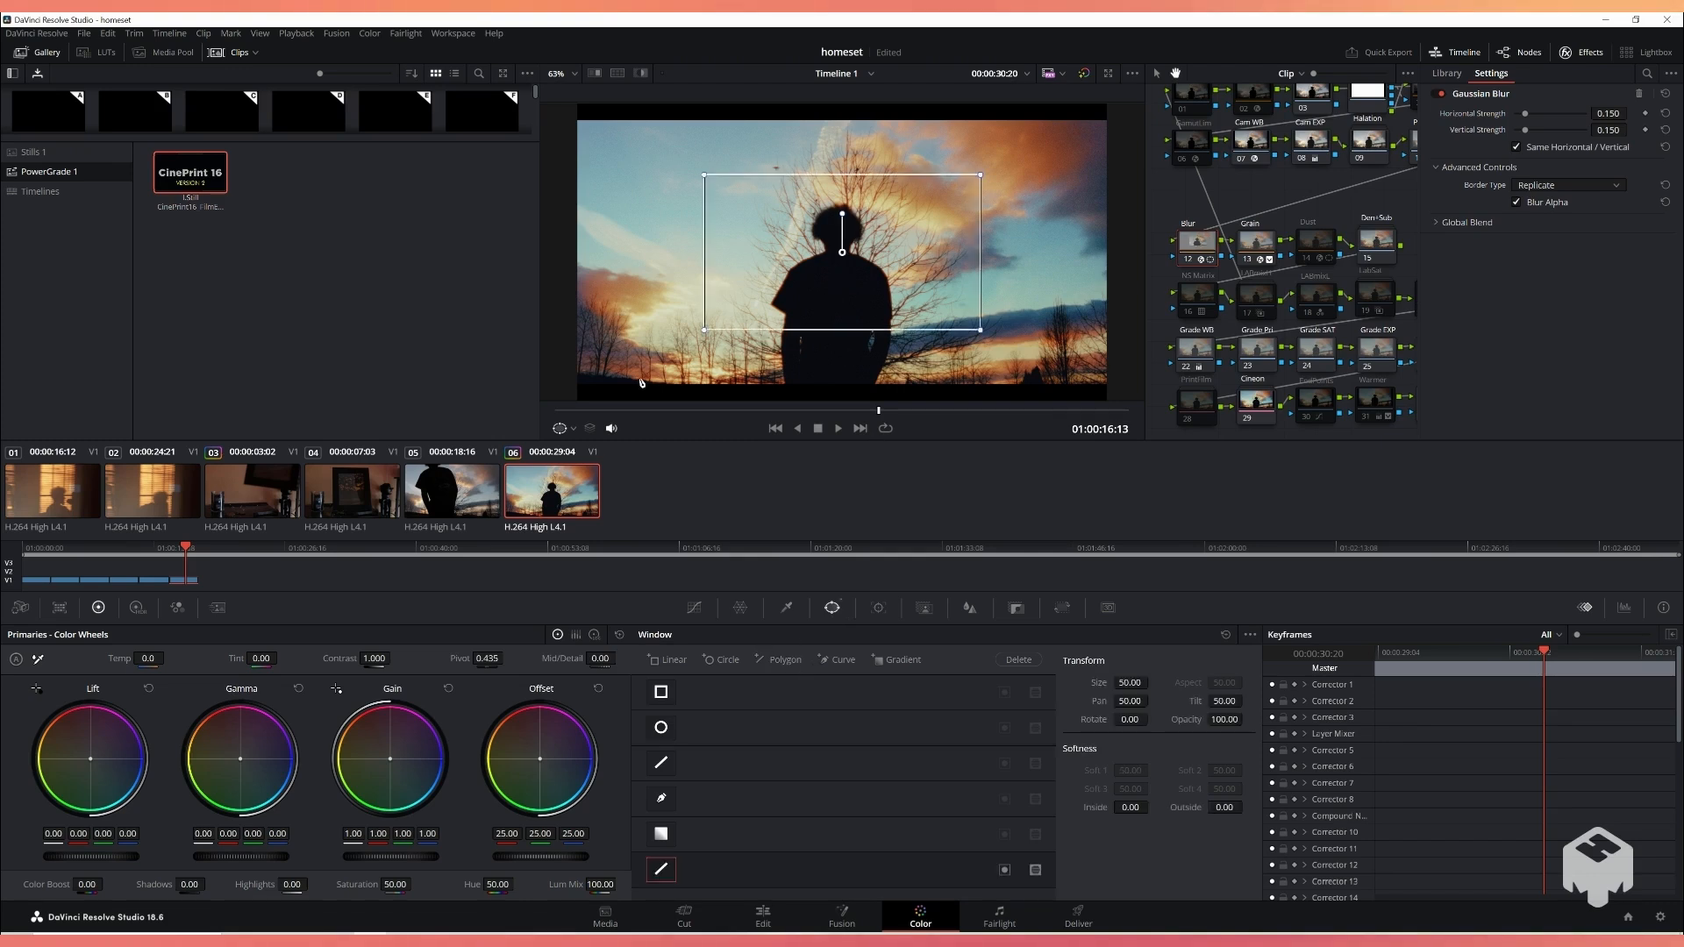
left_click(1015, 661)
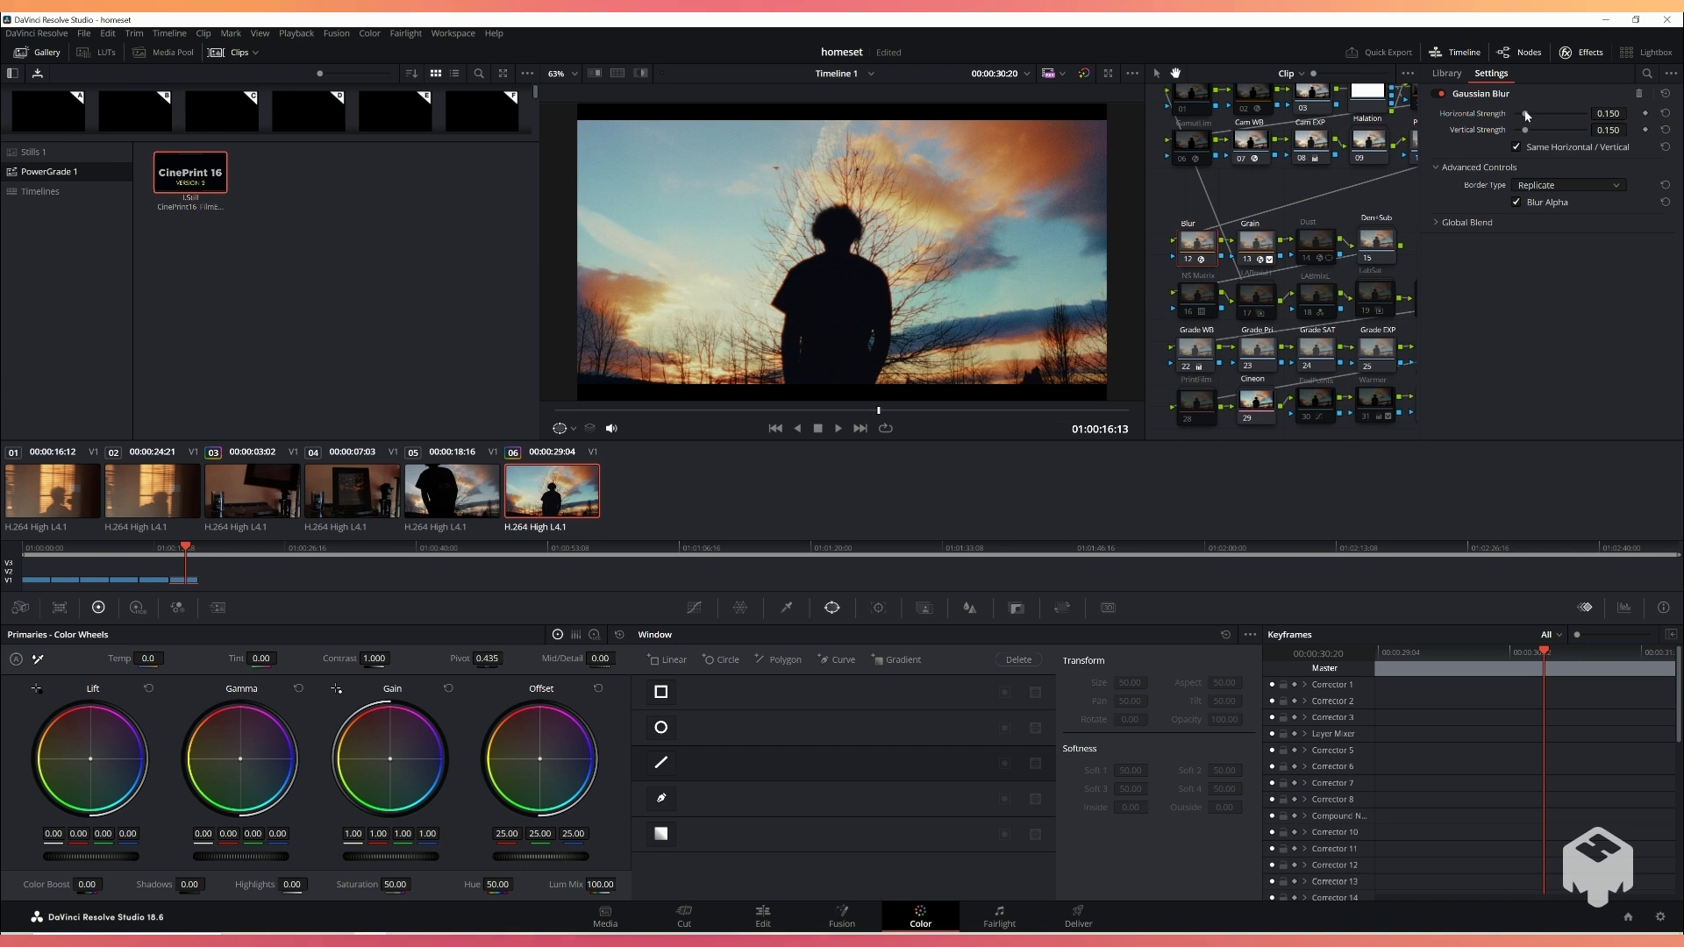
Step: Test the Blur node's Gaussian Blur at 0.091 strength, reset it, and set the horizontal and vertical strength to 0.147
left_click_drag(1571, 115, 1521, 128)
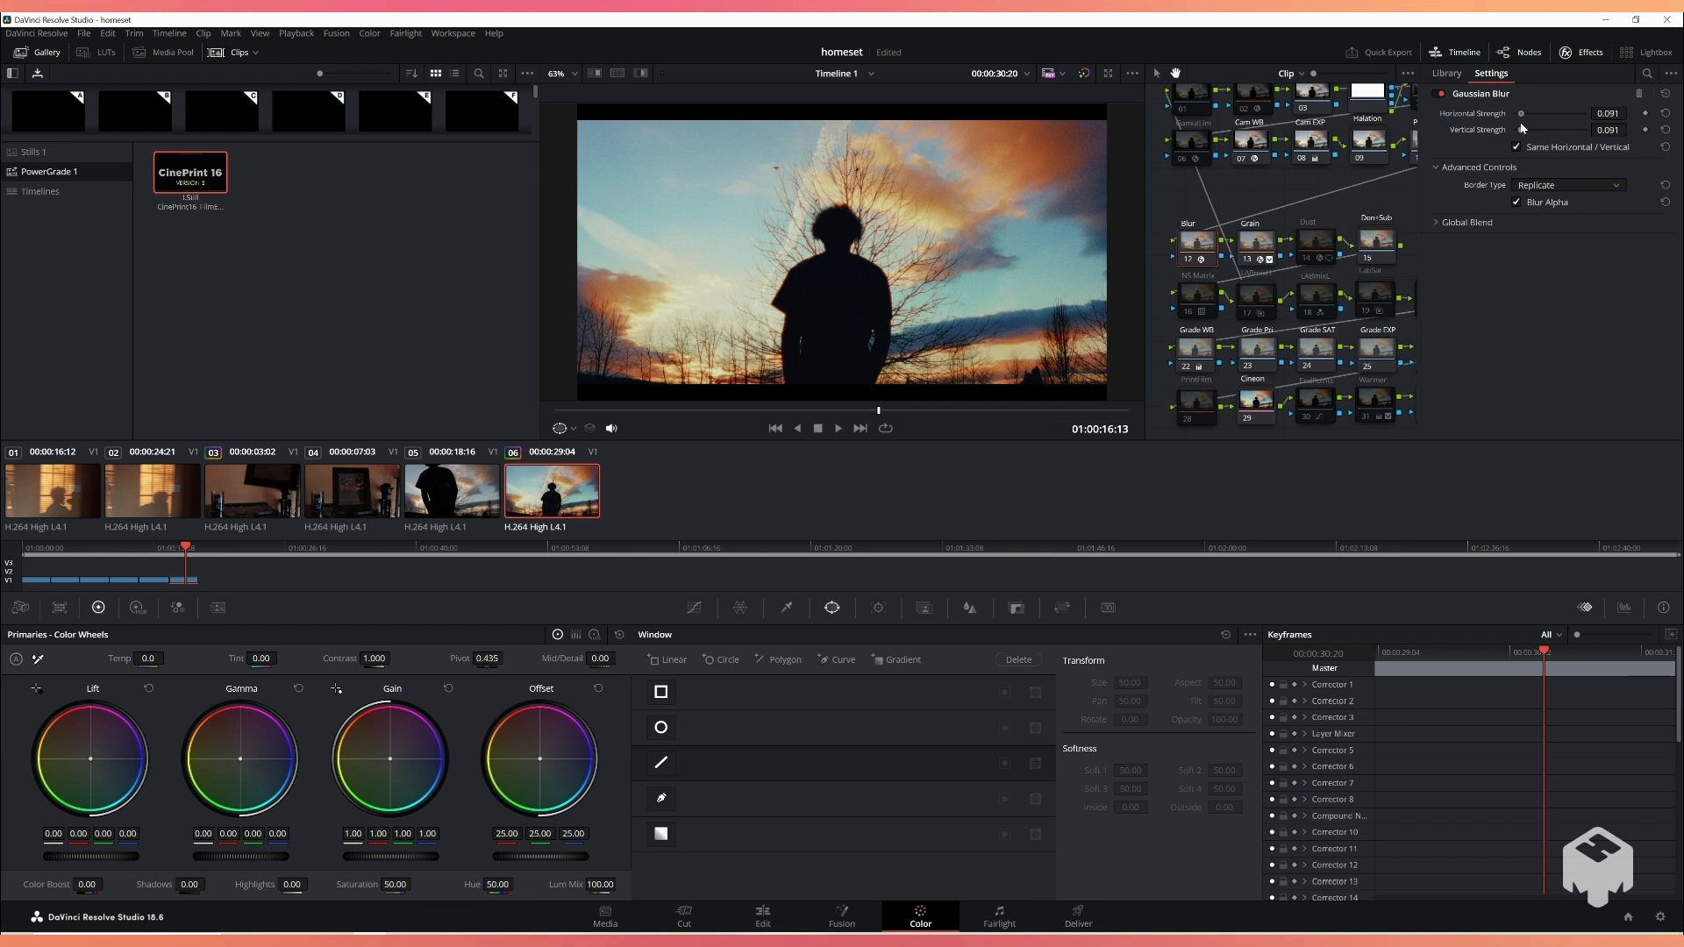
left_click(1665, 114)
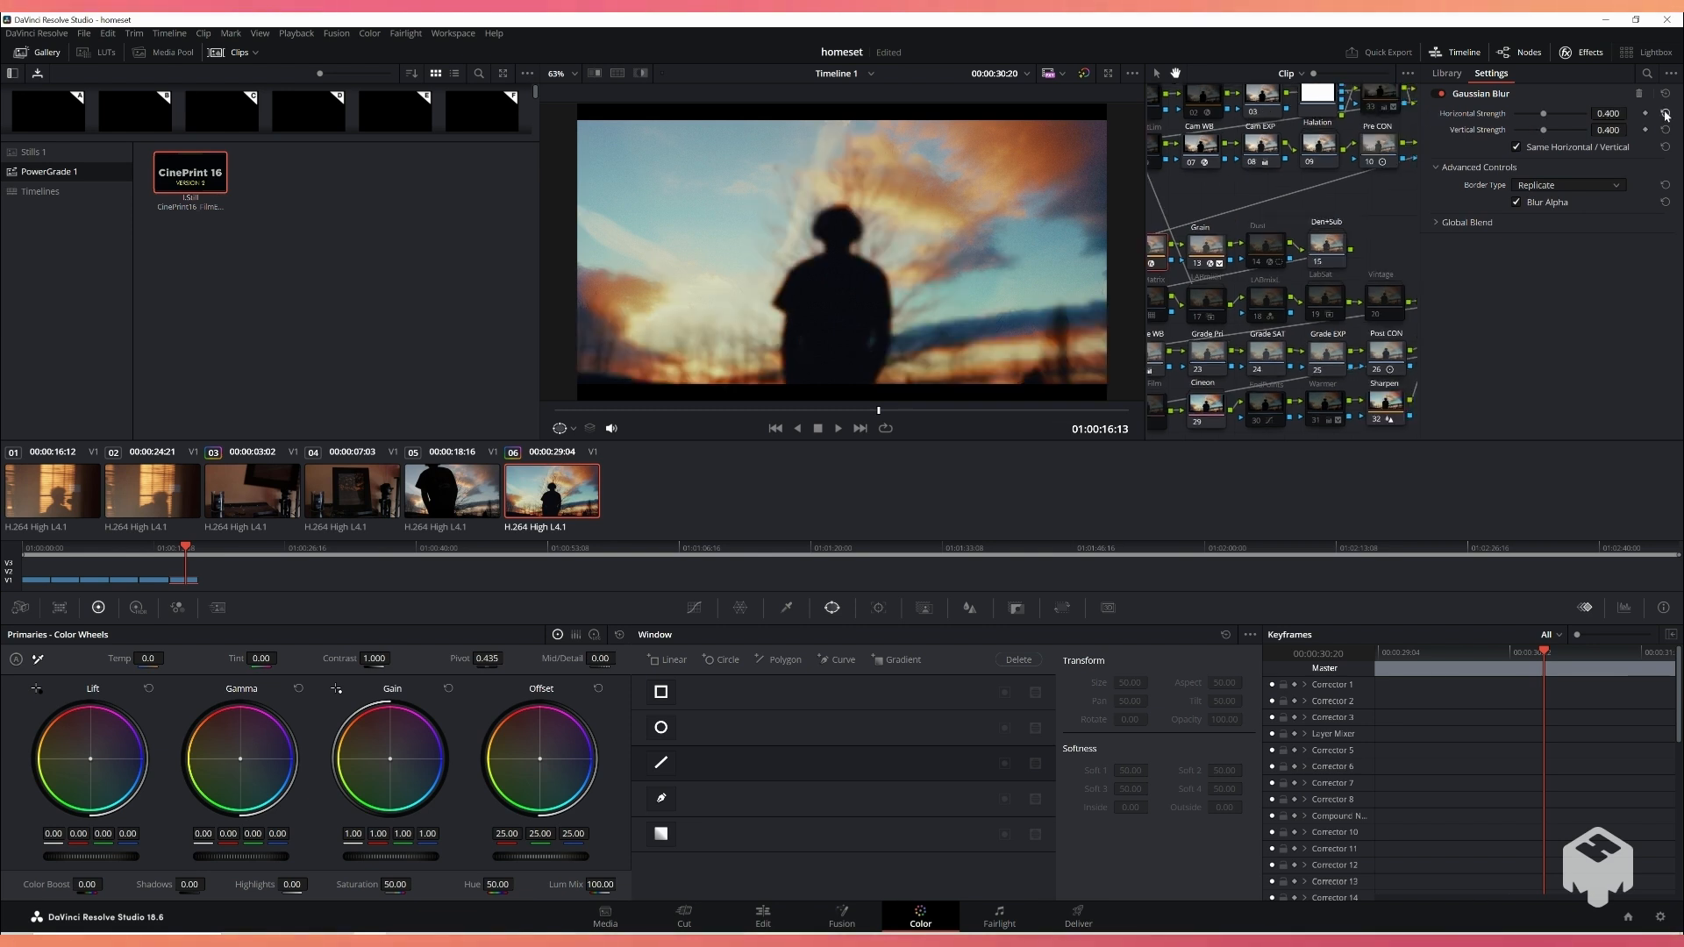
left_click_drag(1544, 114, 1526, 113)
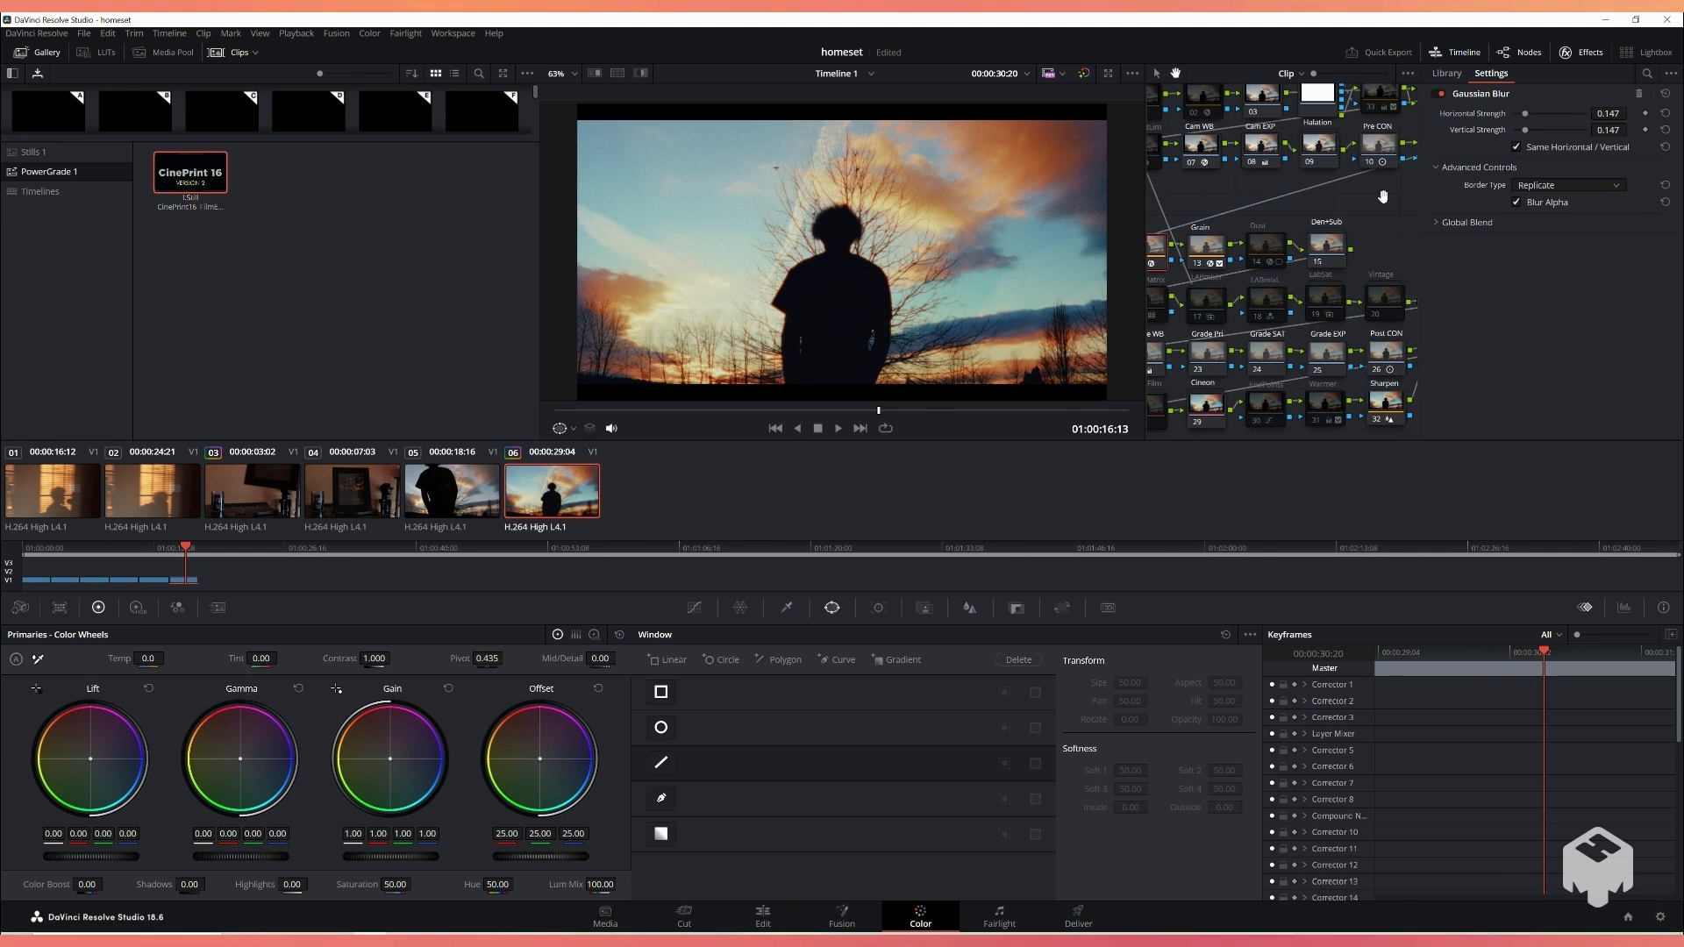
Step: Select the Grain node and examine its Film Grain settings
left_click_drag(1321, 200, 1375, 204)
left_click(1256, 260)
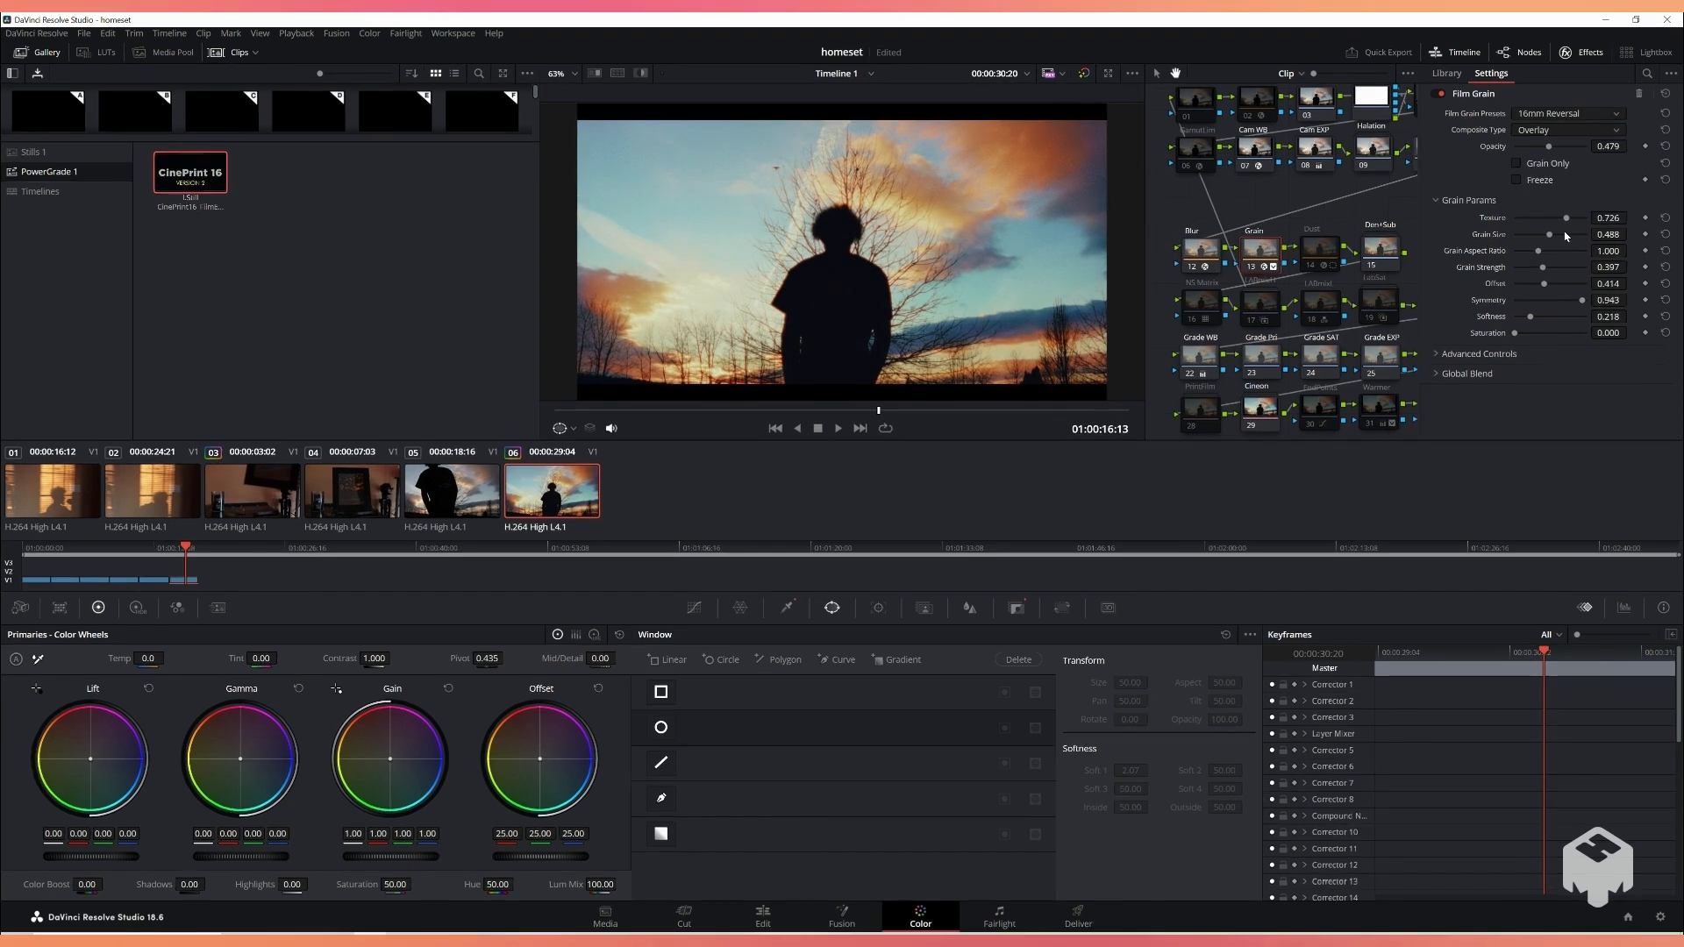
Step: Enable the Dust node and give its Film Damage a black dirt color and a Dirt Density of 2, with Changing Dirt on
left_click(1285, 263)
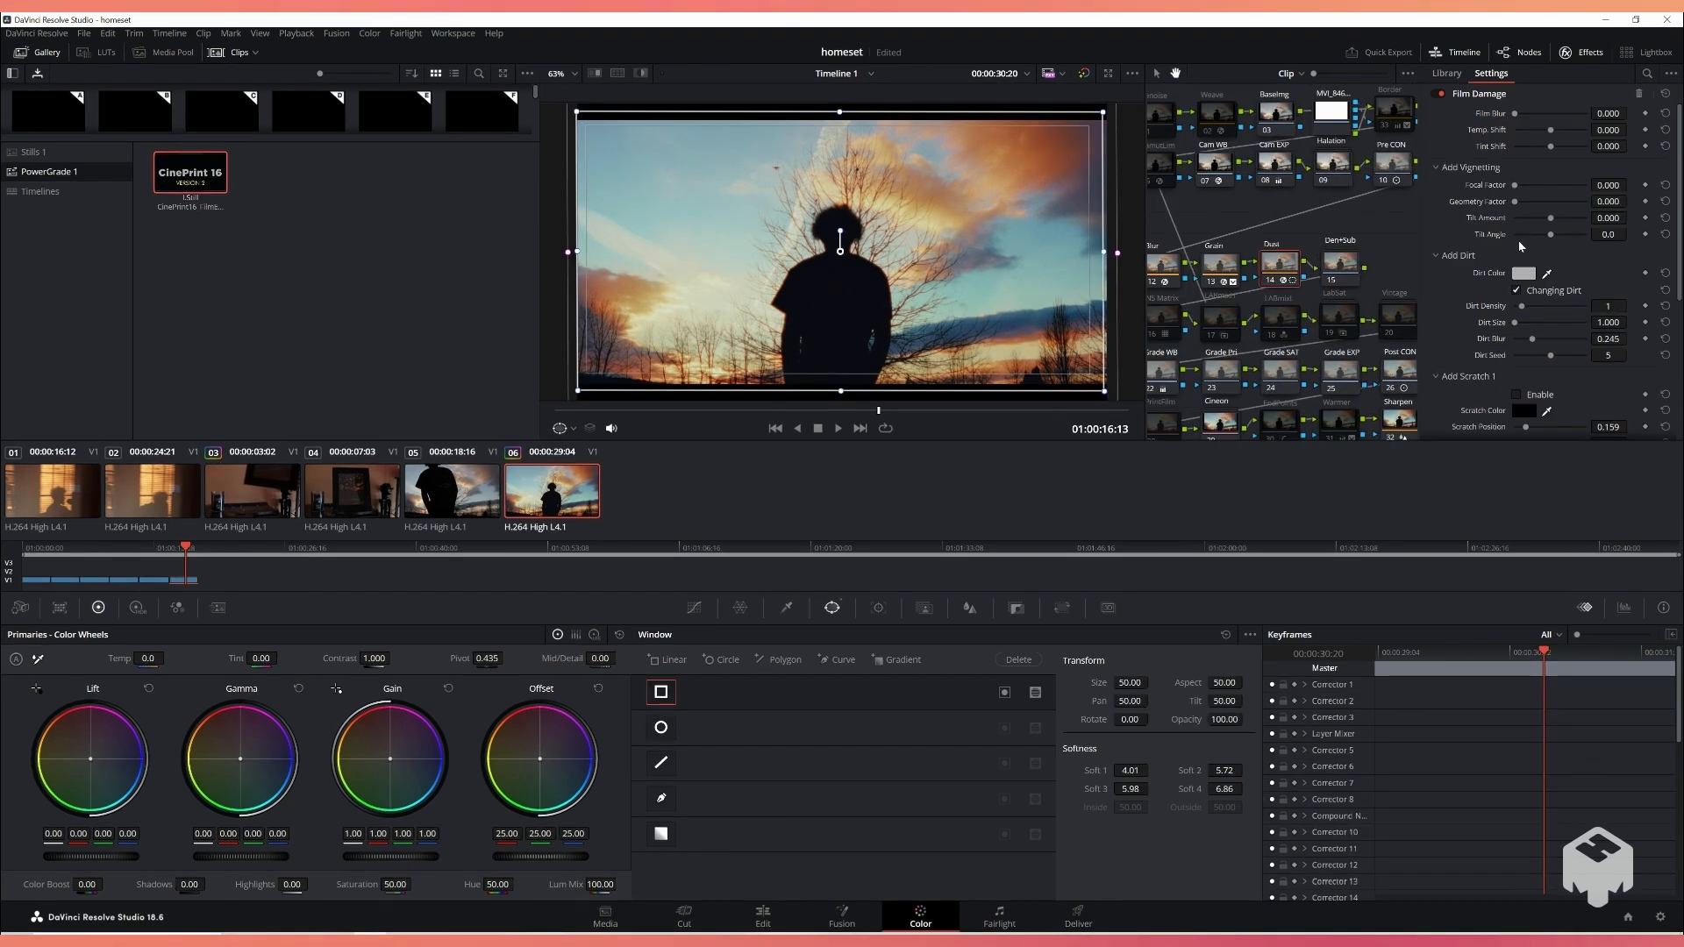
left_click_drag(1522, 306, 1532, 308)
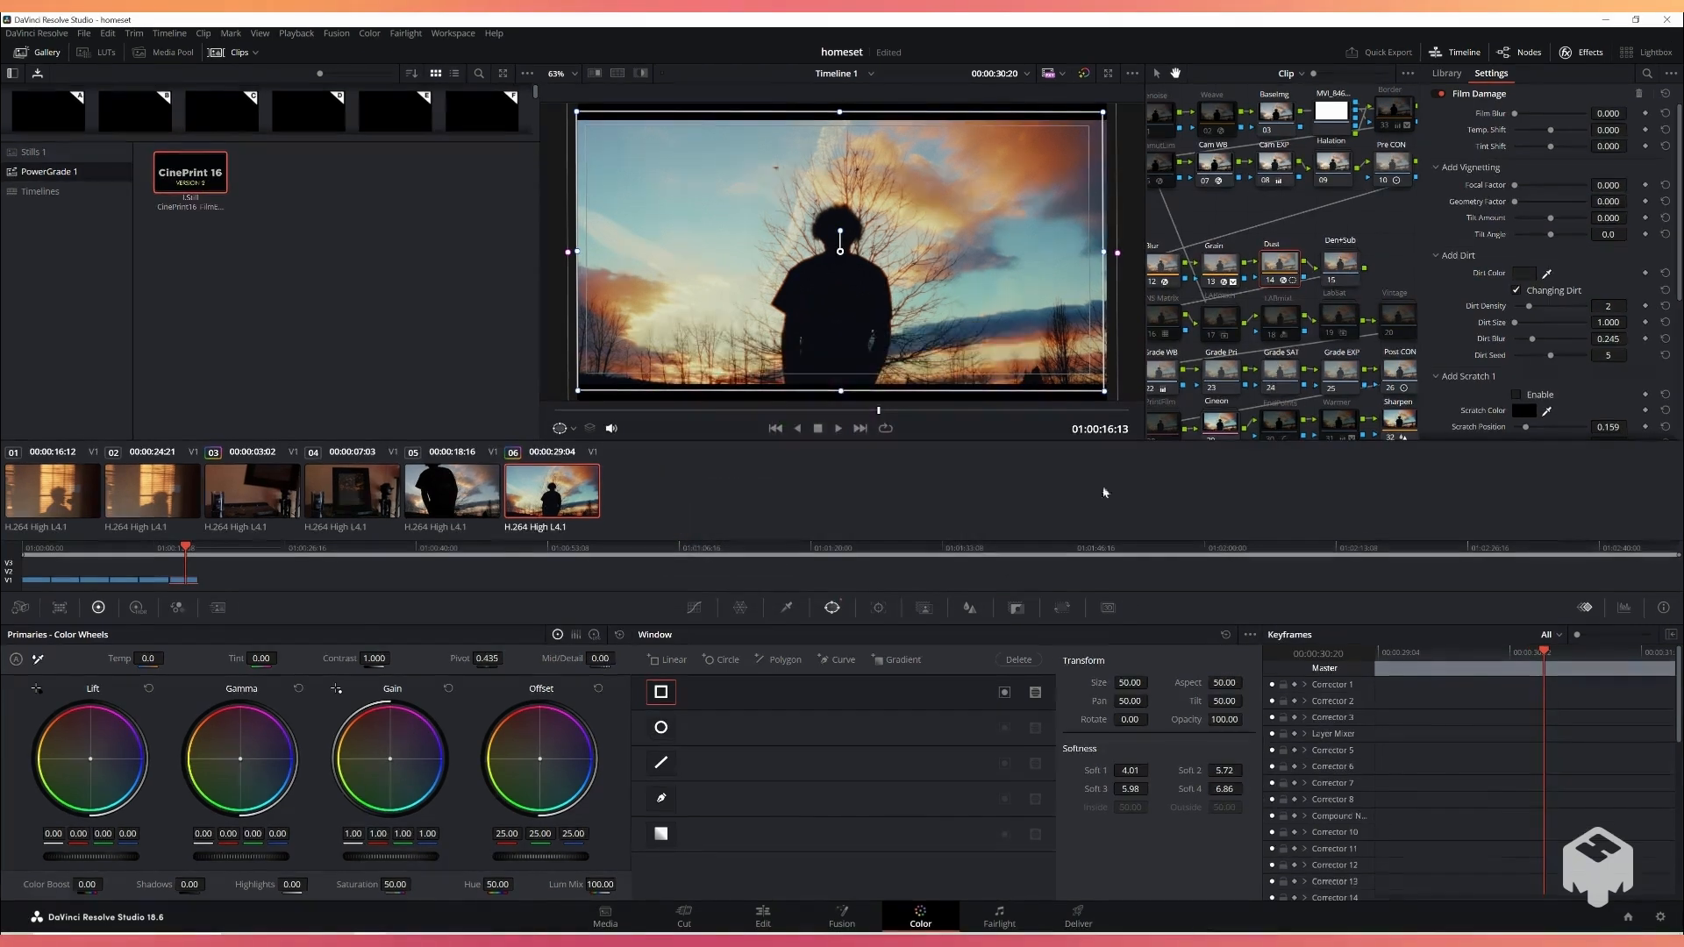
left_click_drag(1373, 228, 1312, 235)
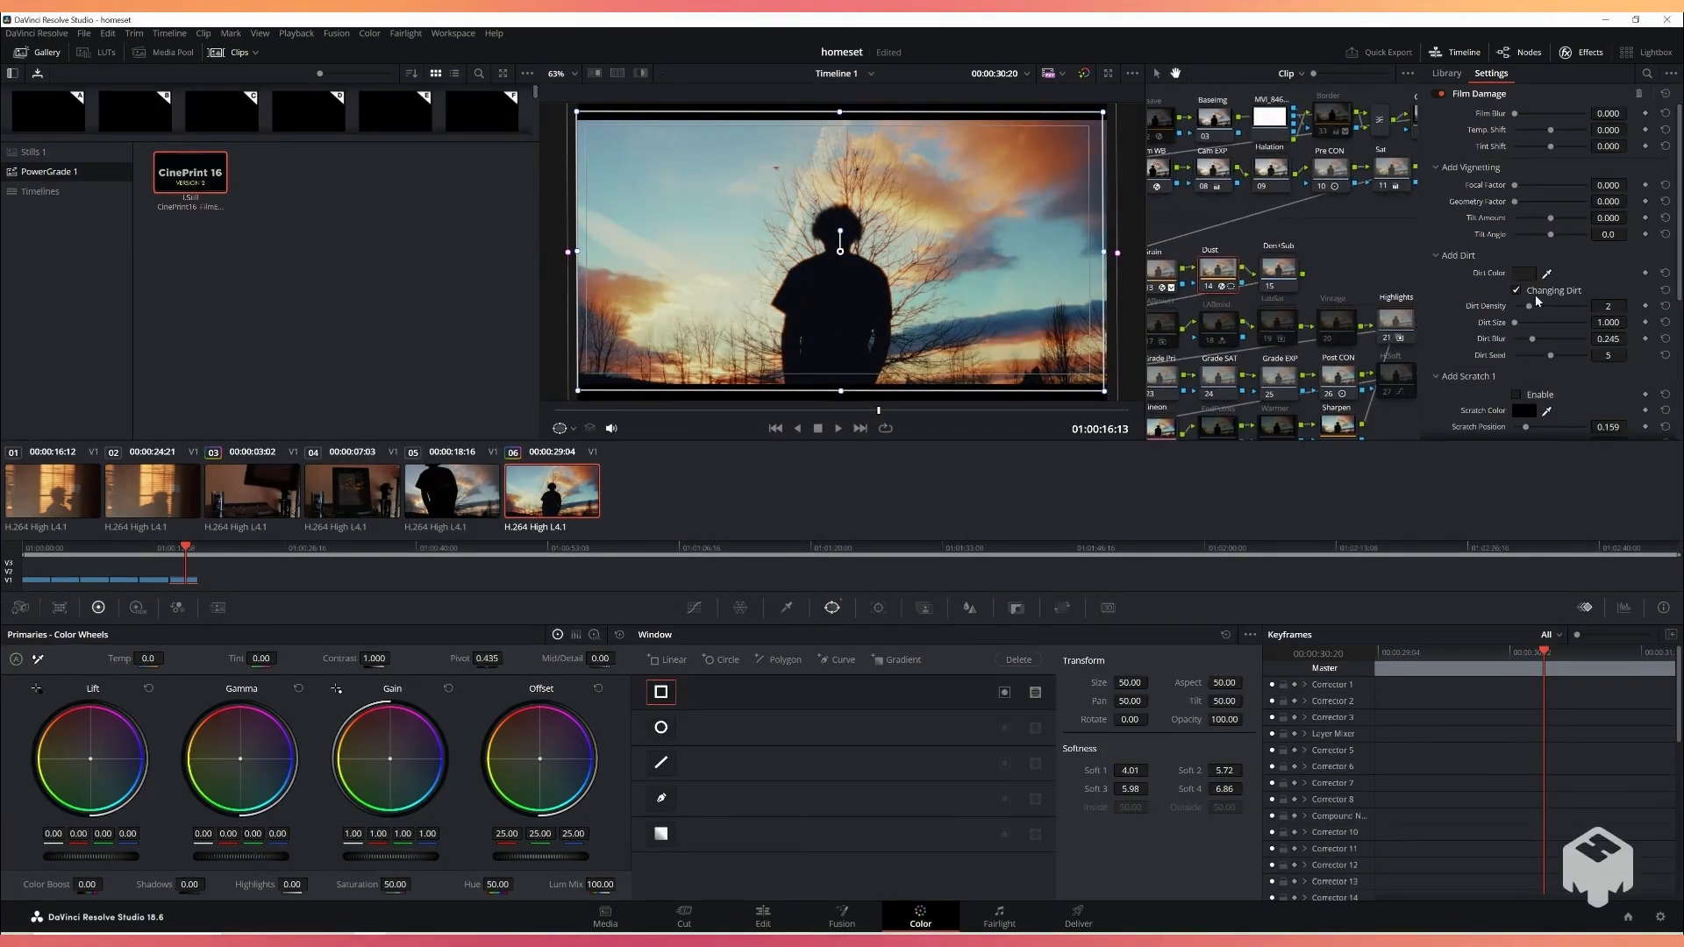
left_click(1516, 291)
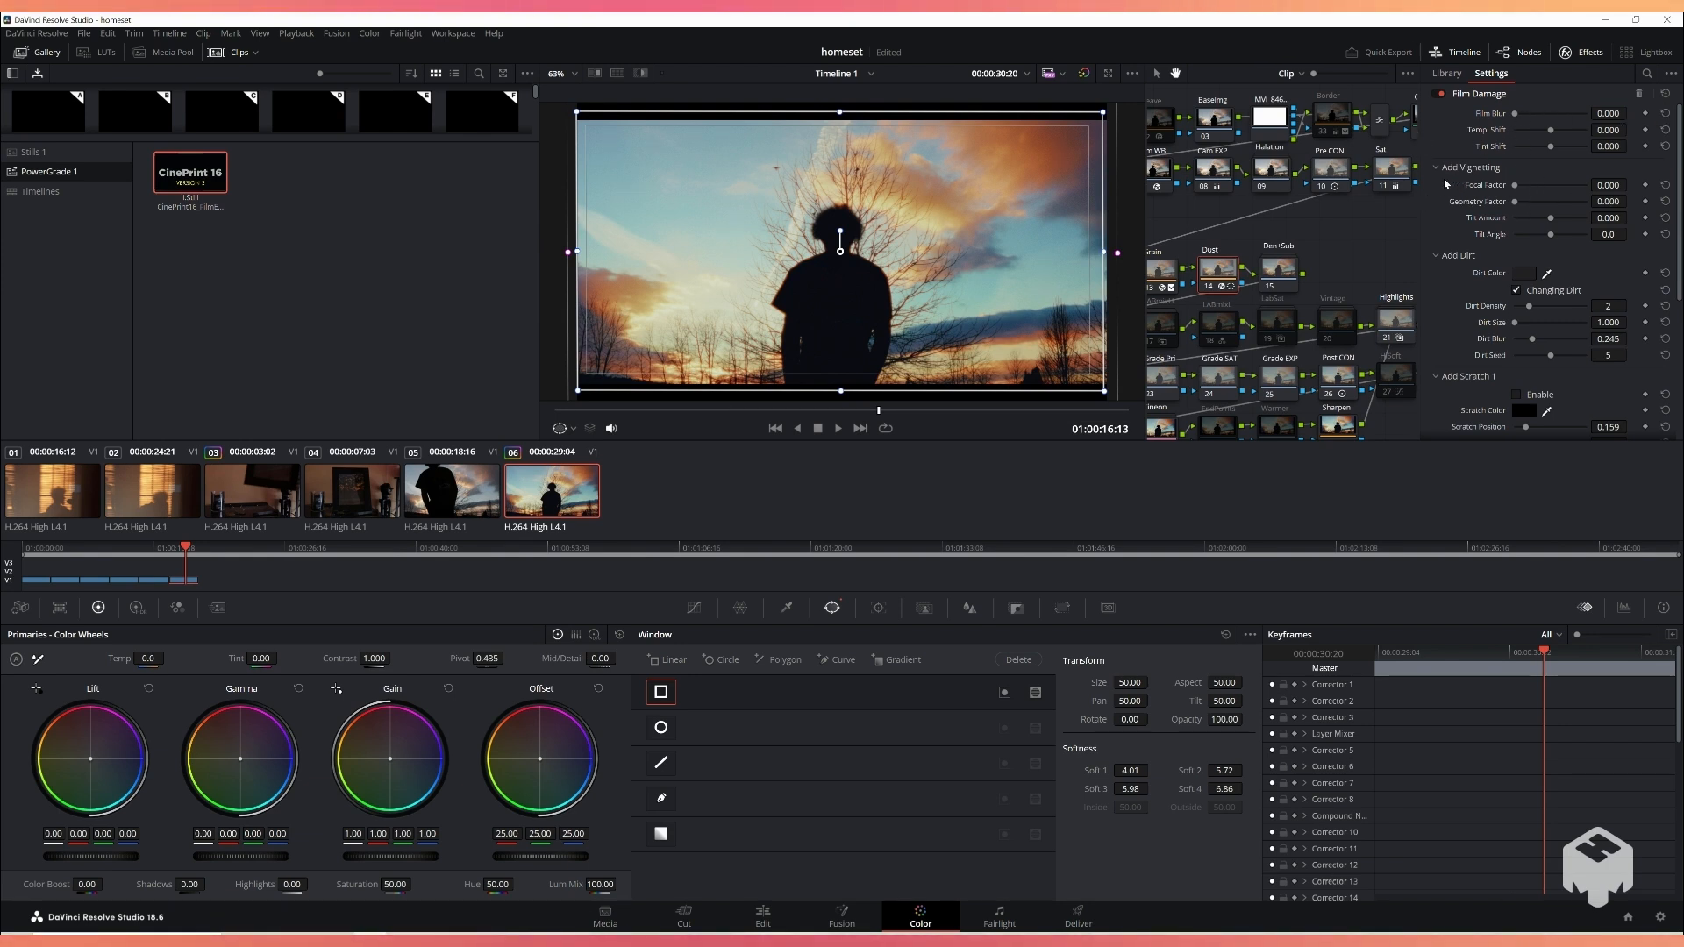
Step: Test Scratch 1 in the Dust node's Film Damage during playback, and turn off both the scratch and its Moving Scratch option
scroll(1444, 183, "down", 3)
scroll(1474, 243, "down", 2)
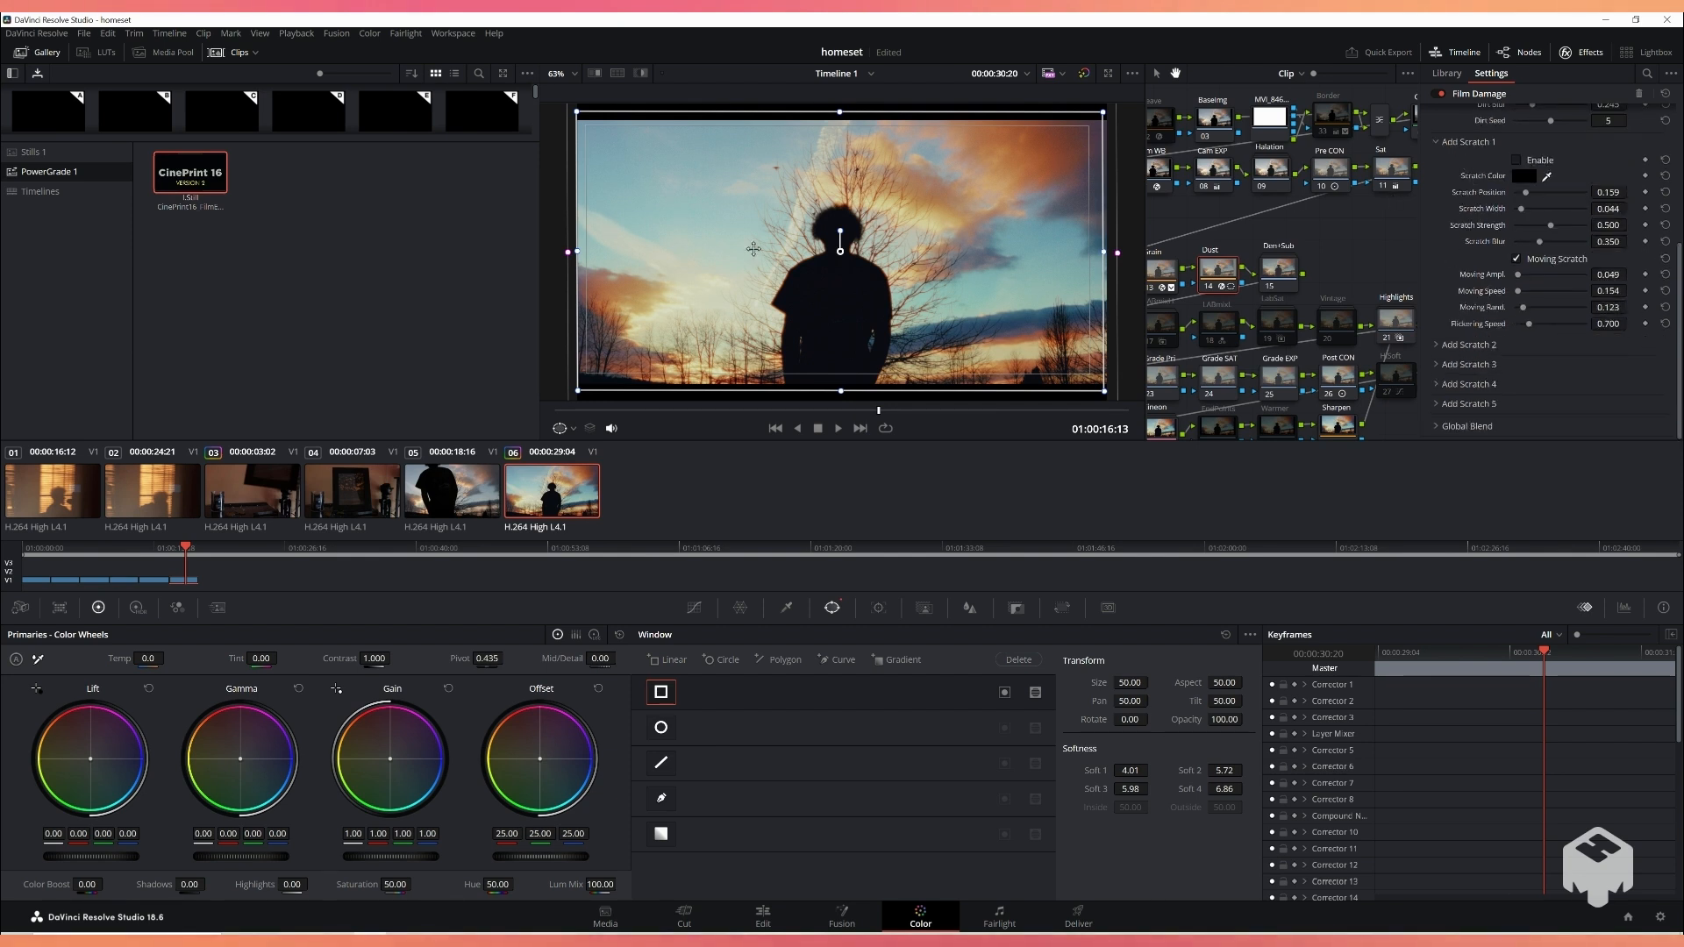
left_click(1516, 162)
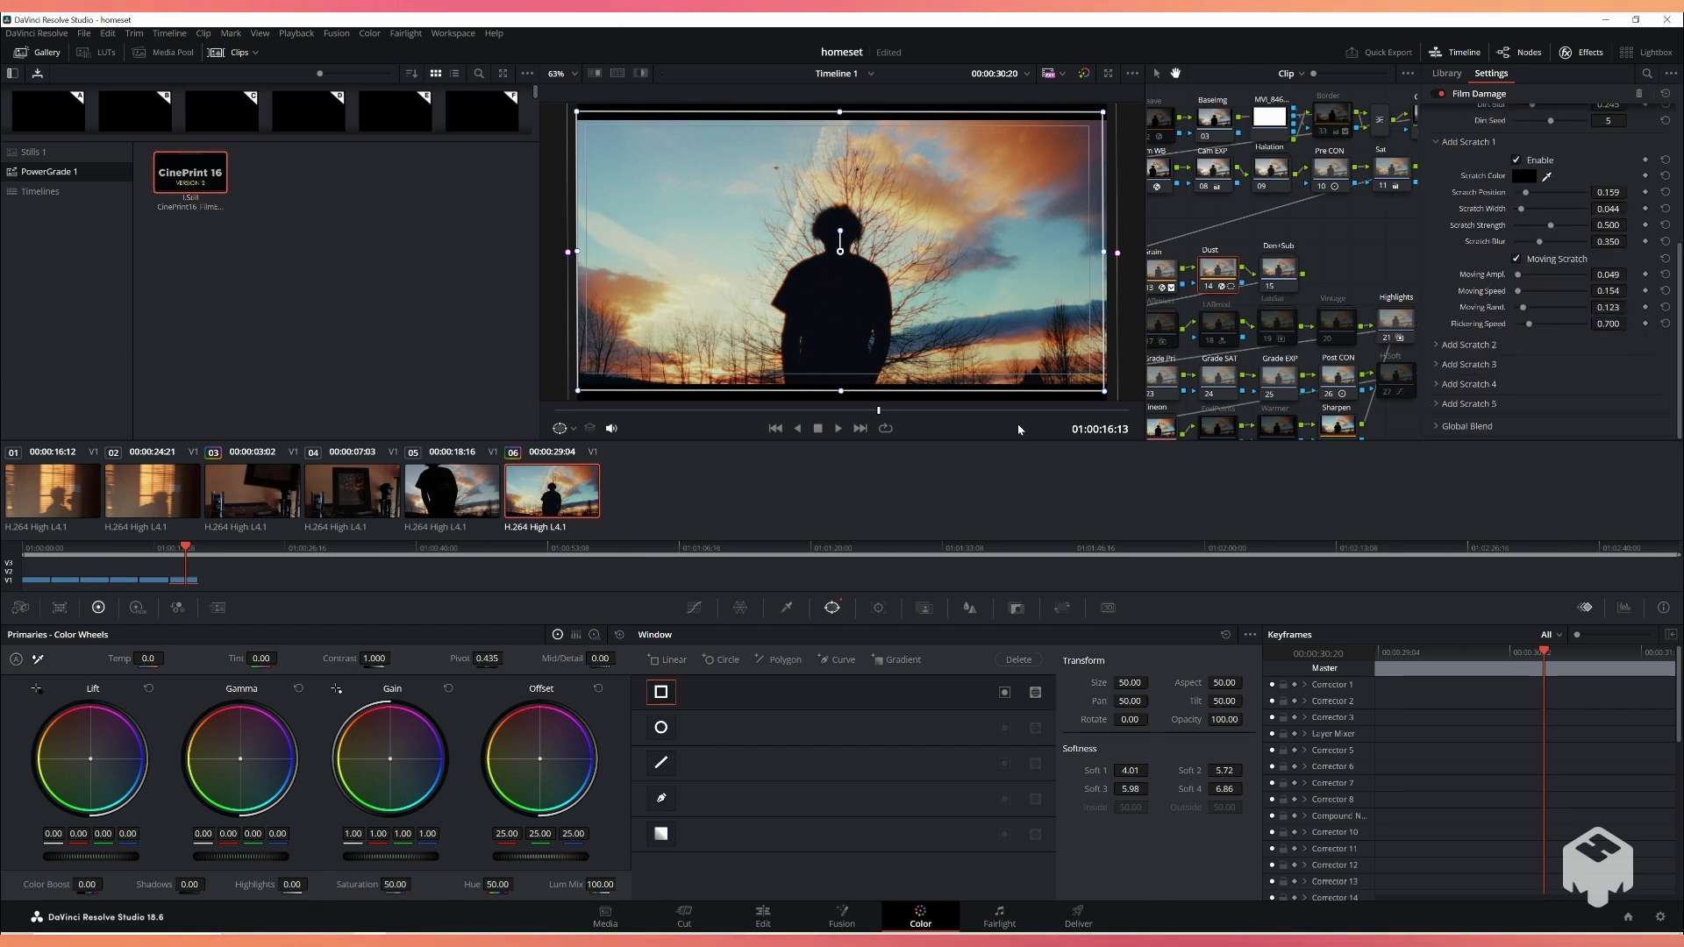
key("space")
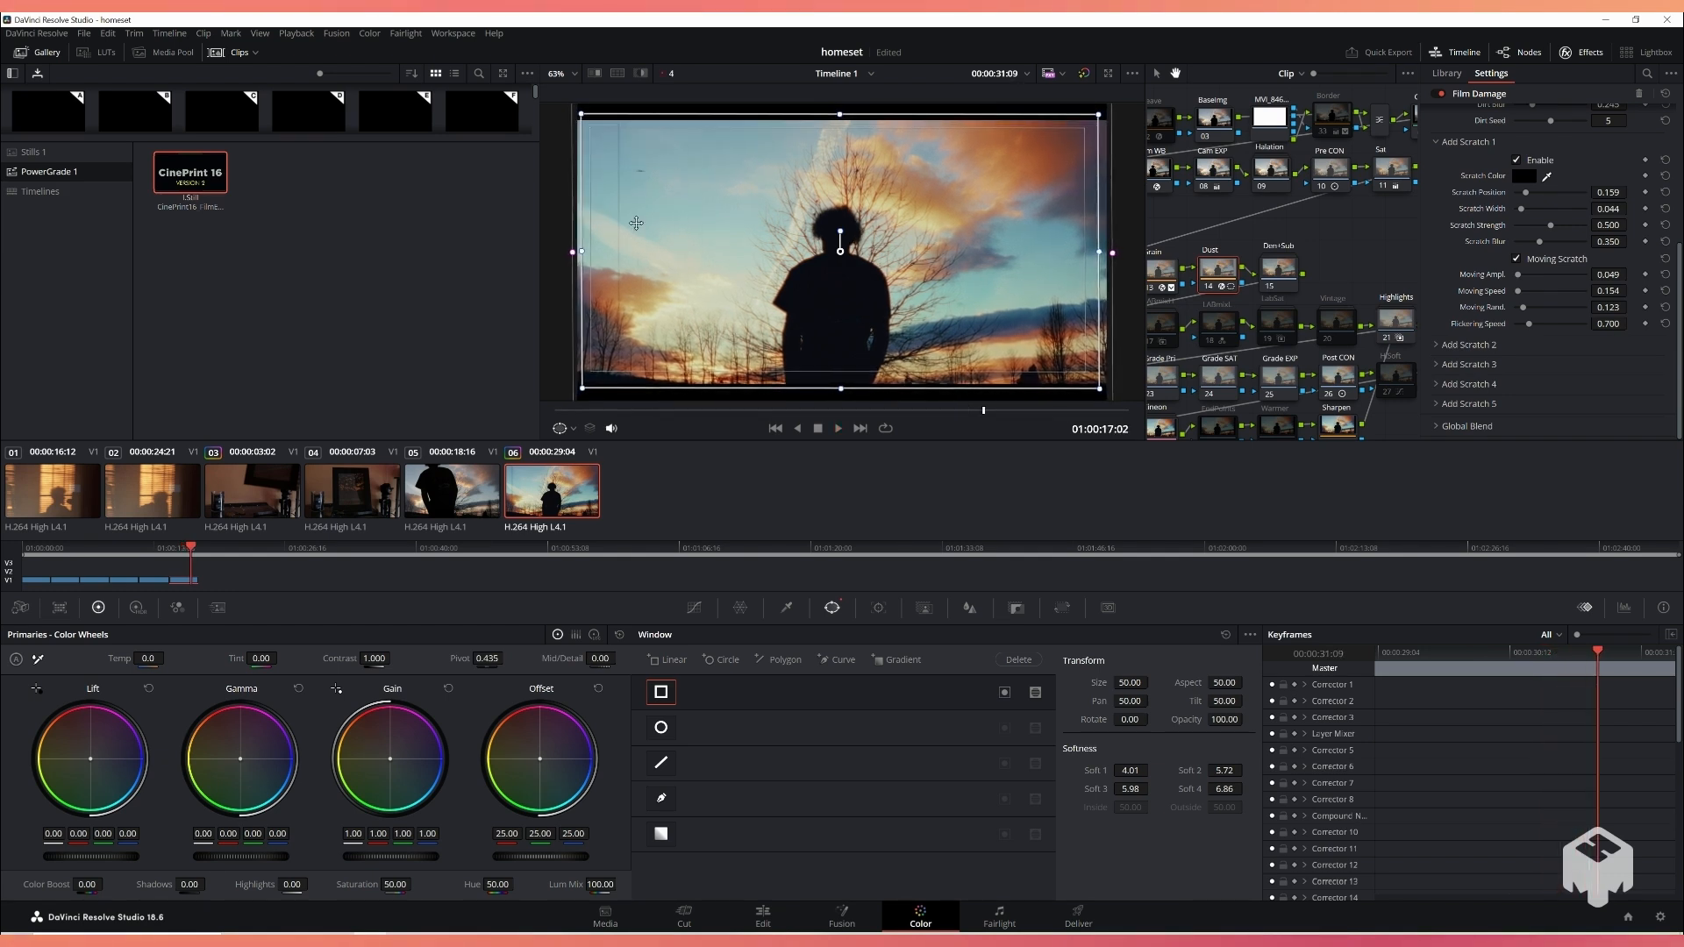
scroll(1463, 228, "up", 3)
scroll(1520, 372, "up", 3)
scroll(1519, 372, "down", 4)
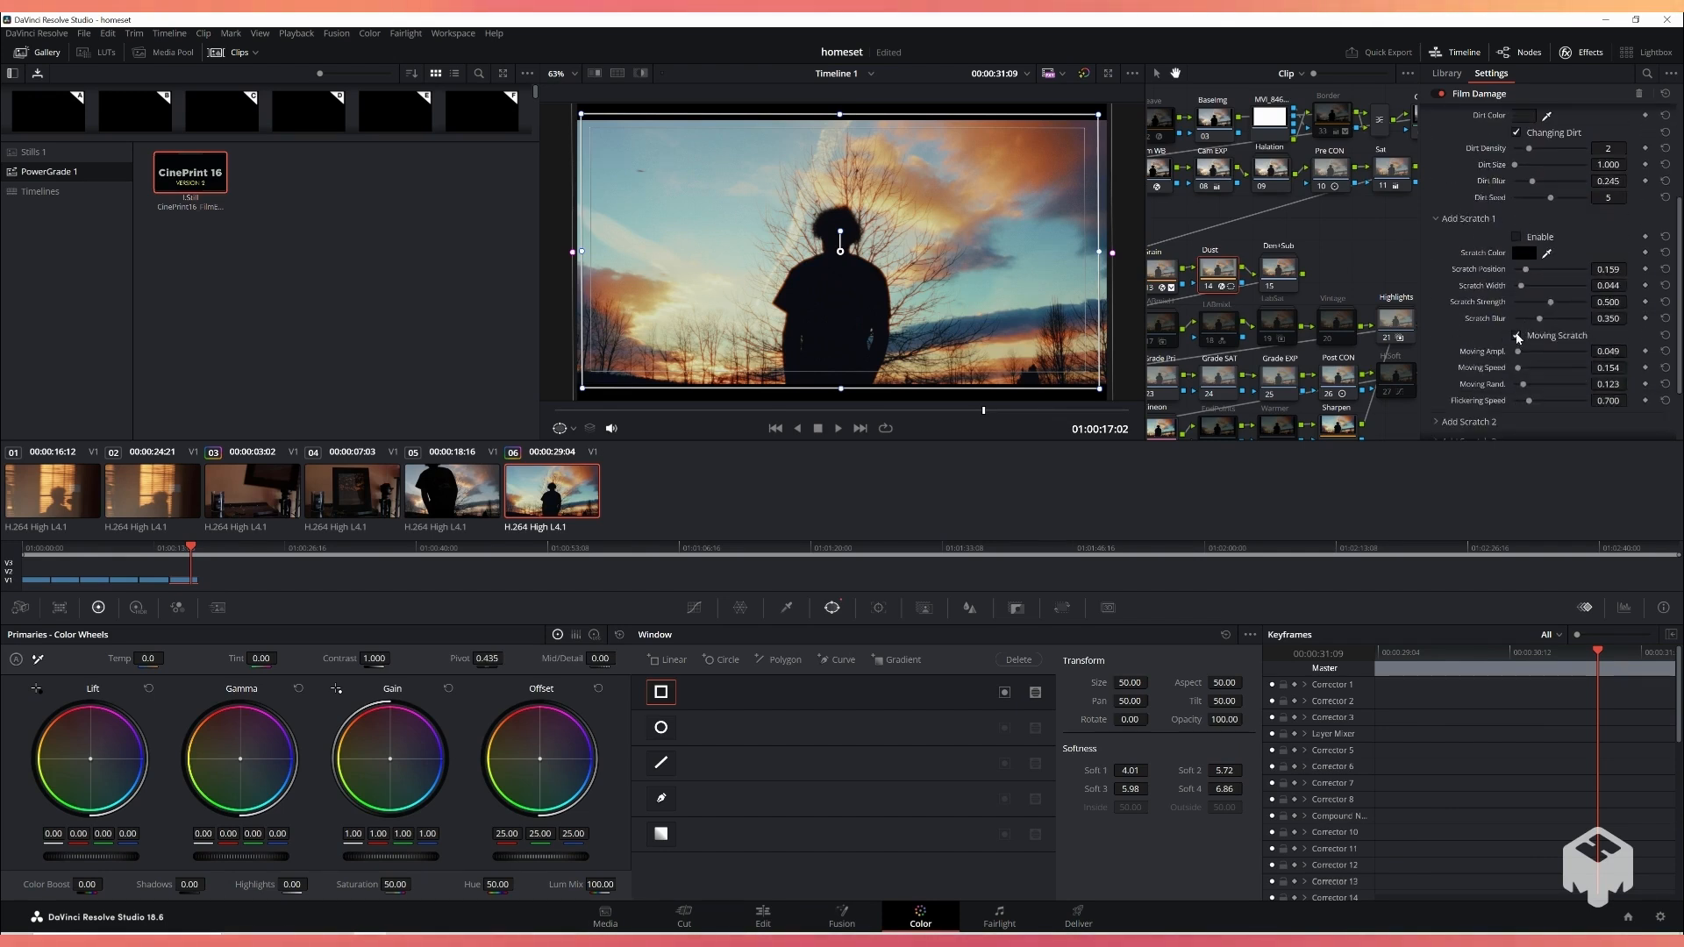
scroll(1518, 351, "down", 2)
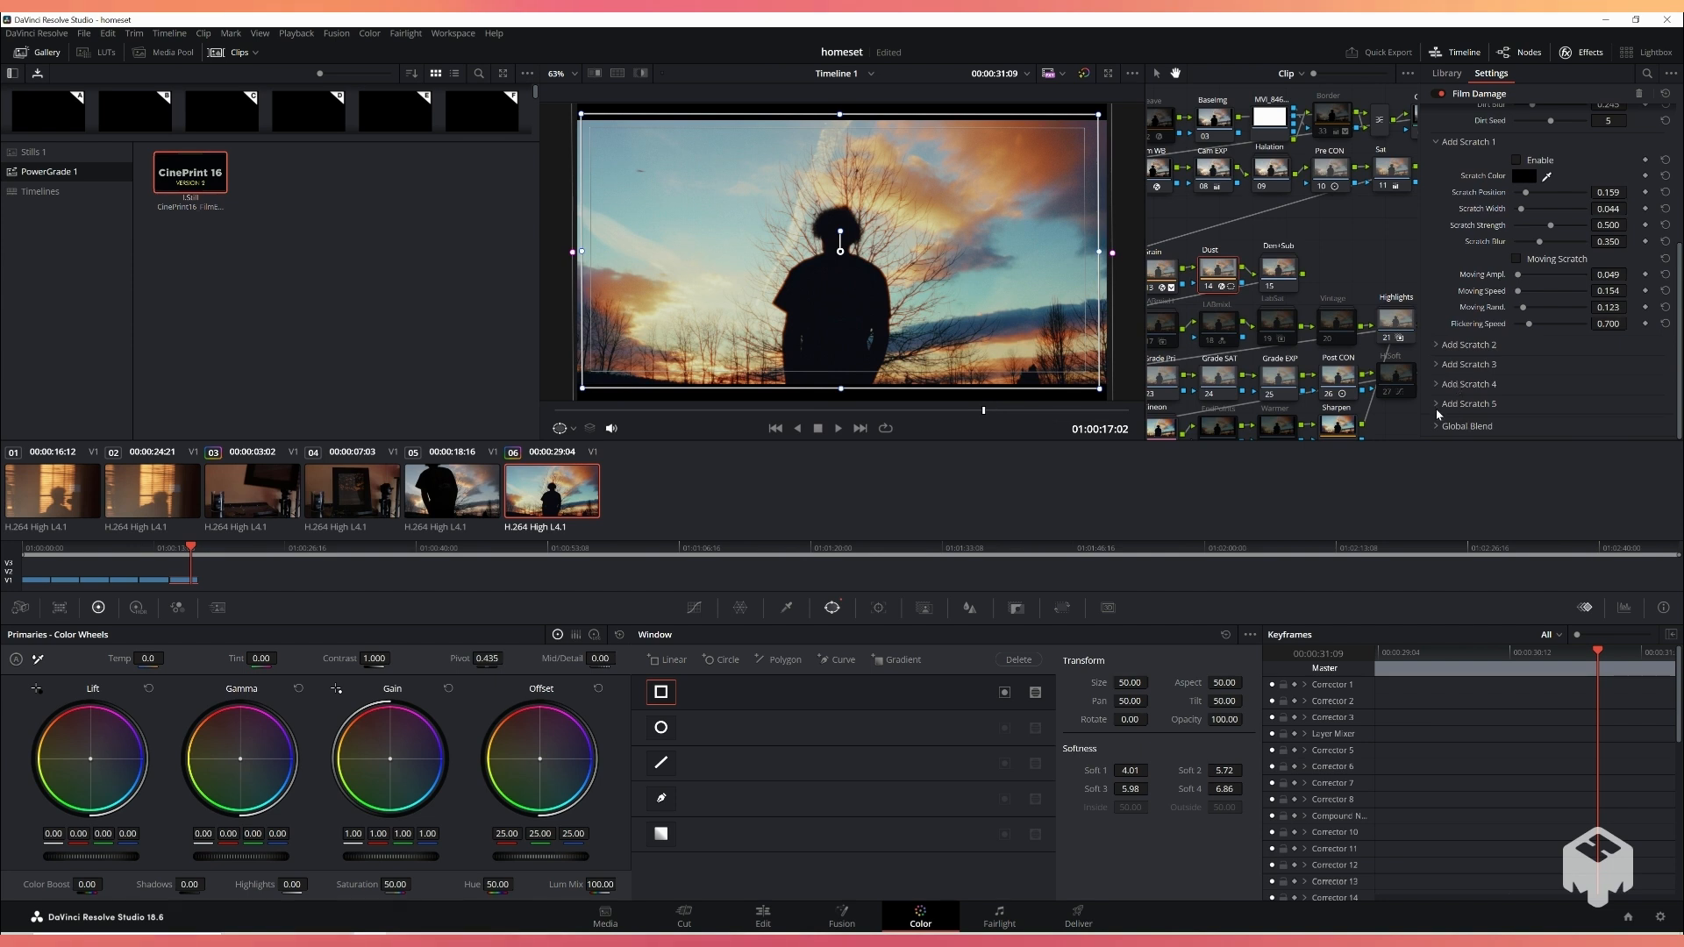
scroll(1485, 380, "up", 3)
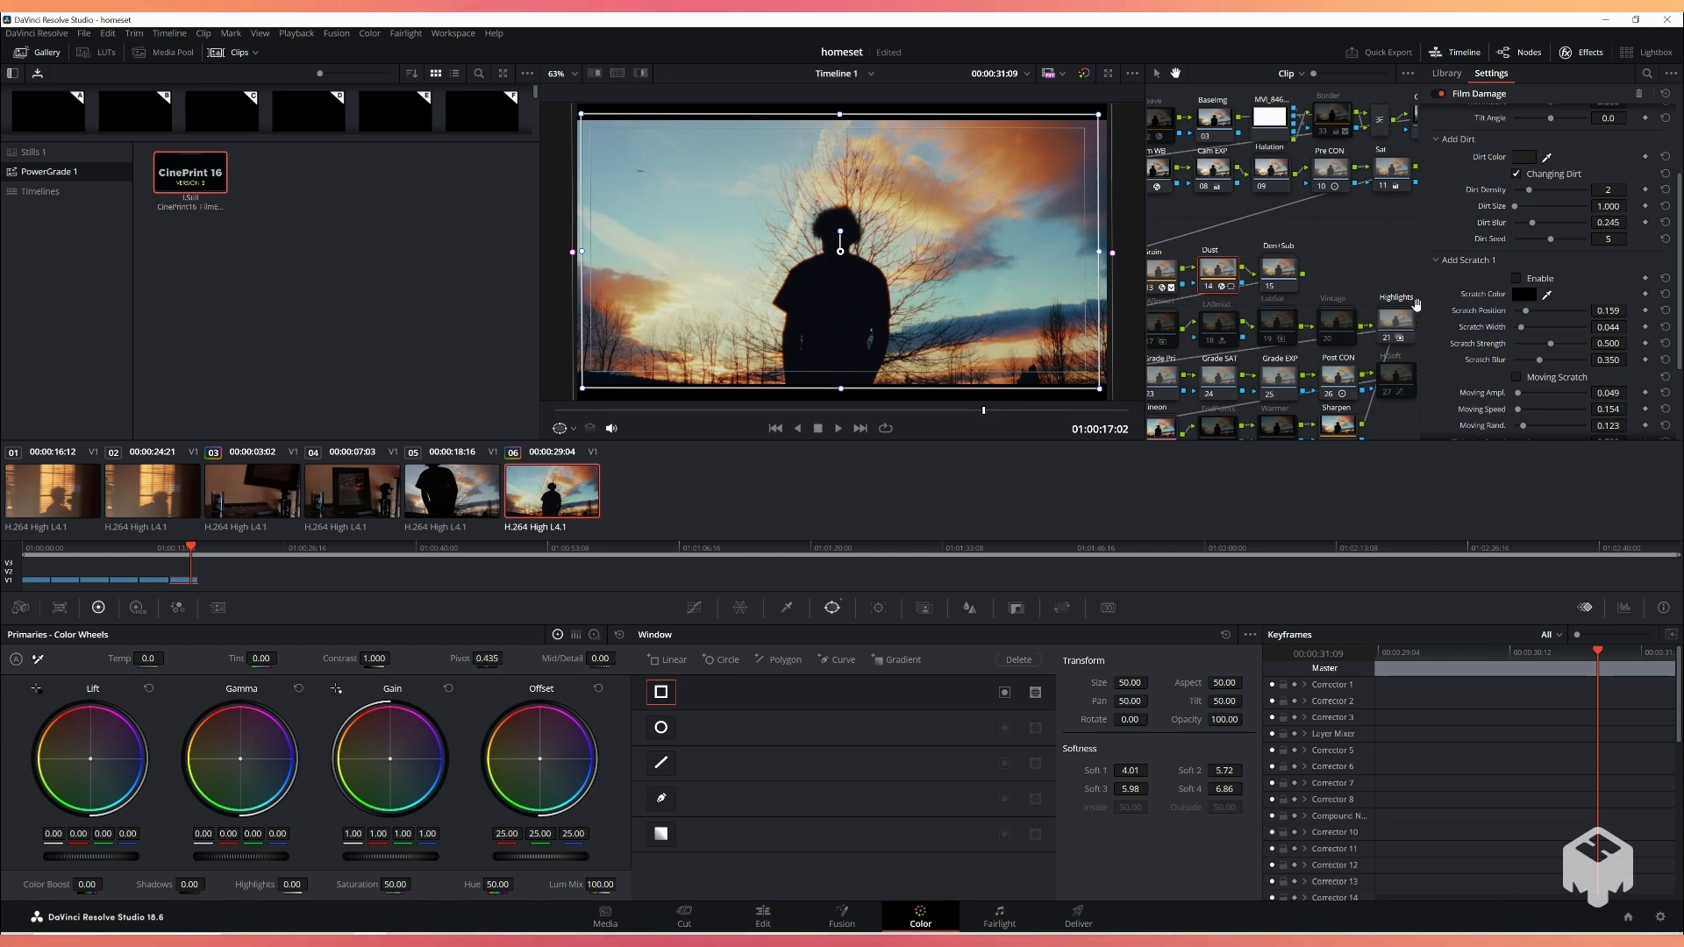
Step: Select the Den+Sub node at the end of the second node row and examine it
left_click_drag(1282, 271, 1305, 231)
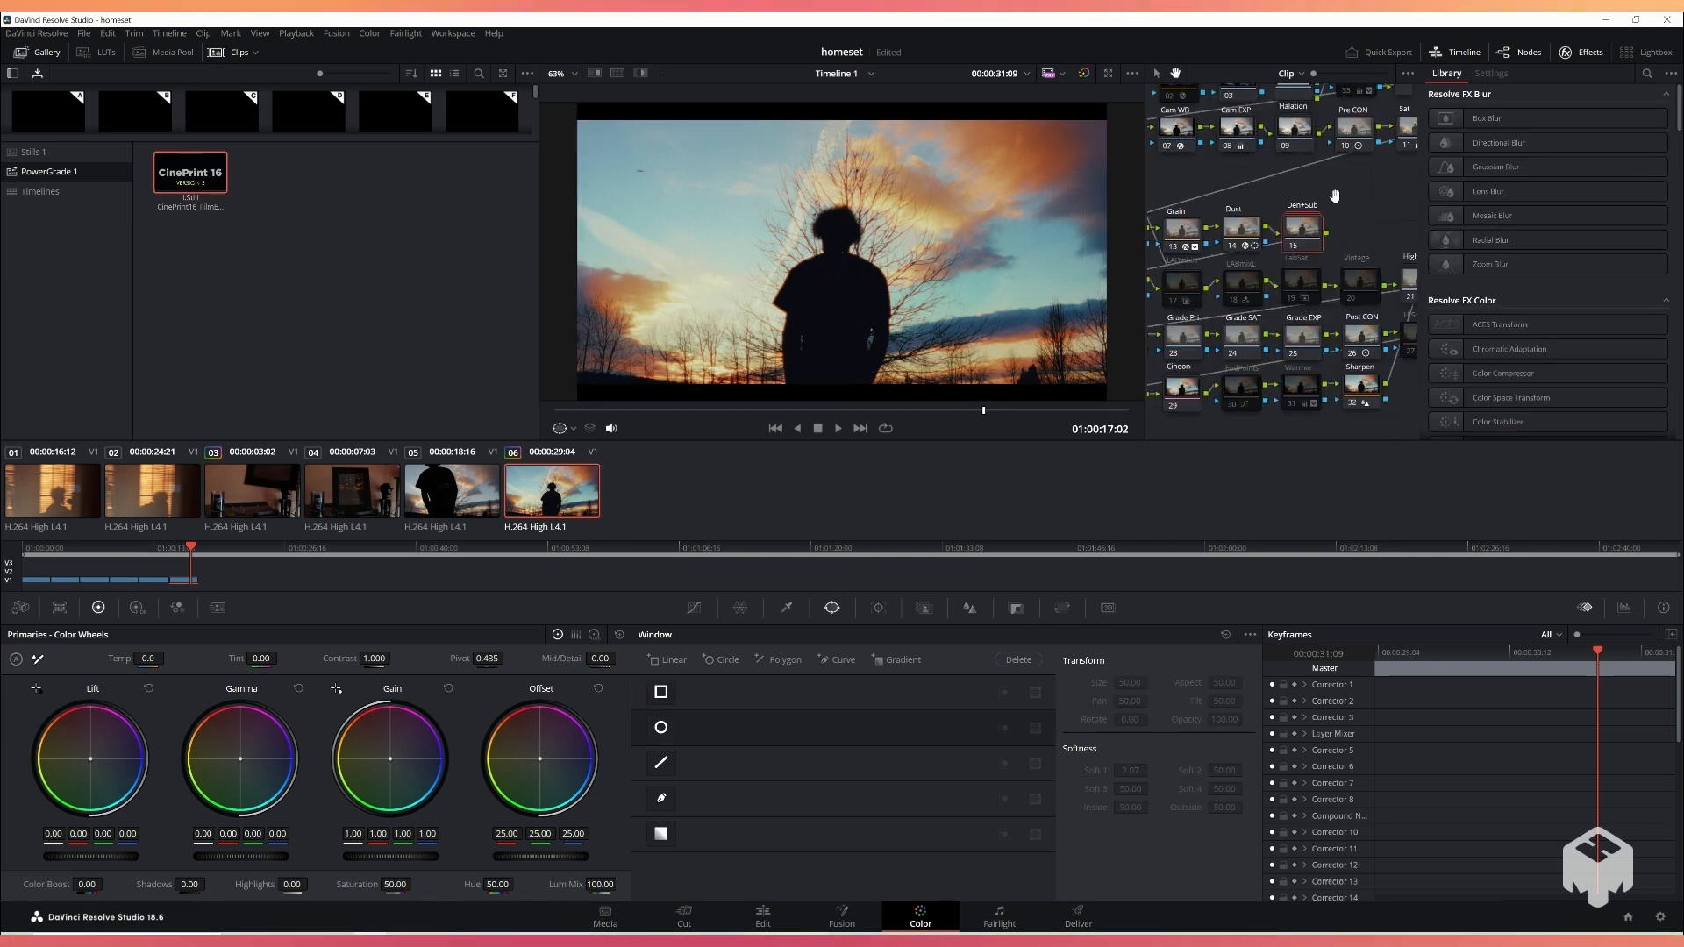
double_click(1305, 226)
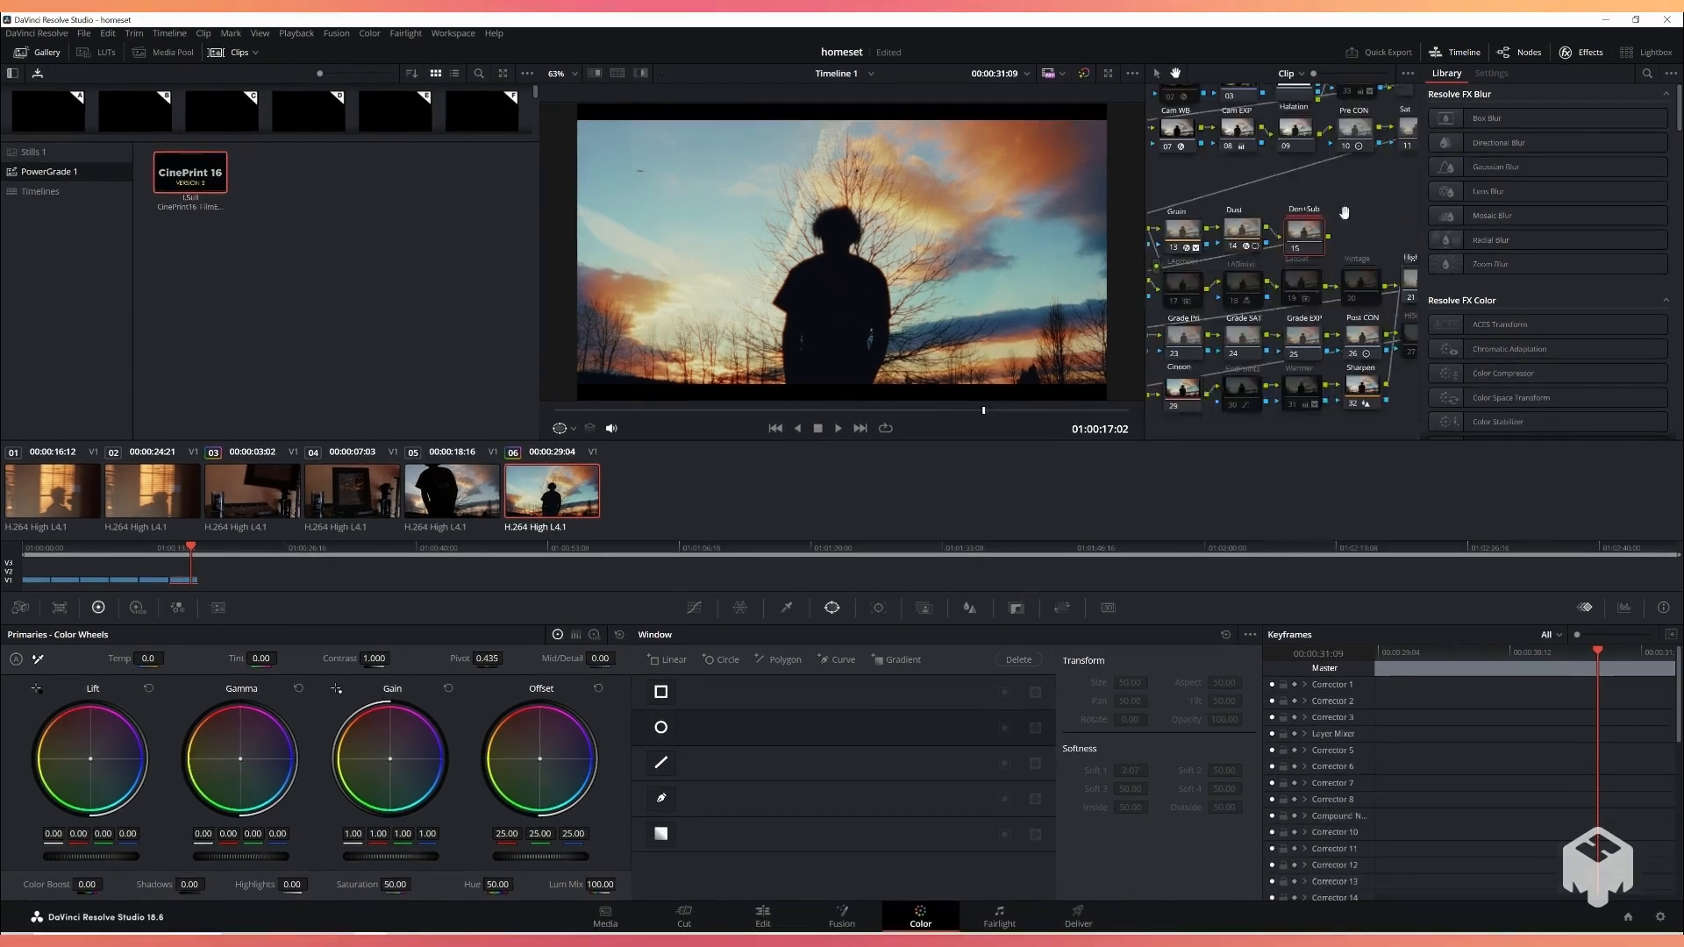
left_click_drag(1342, 203, 1415, 175)
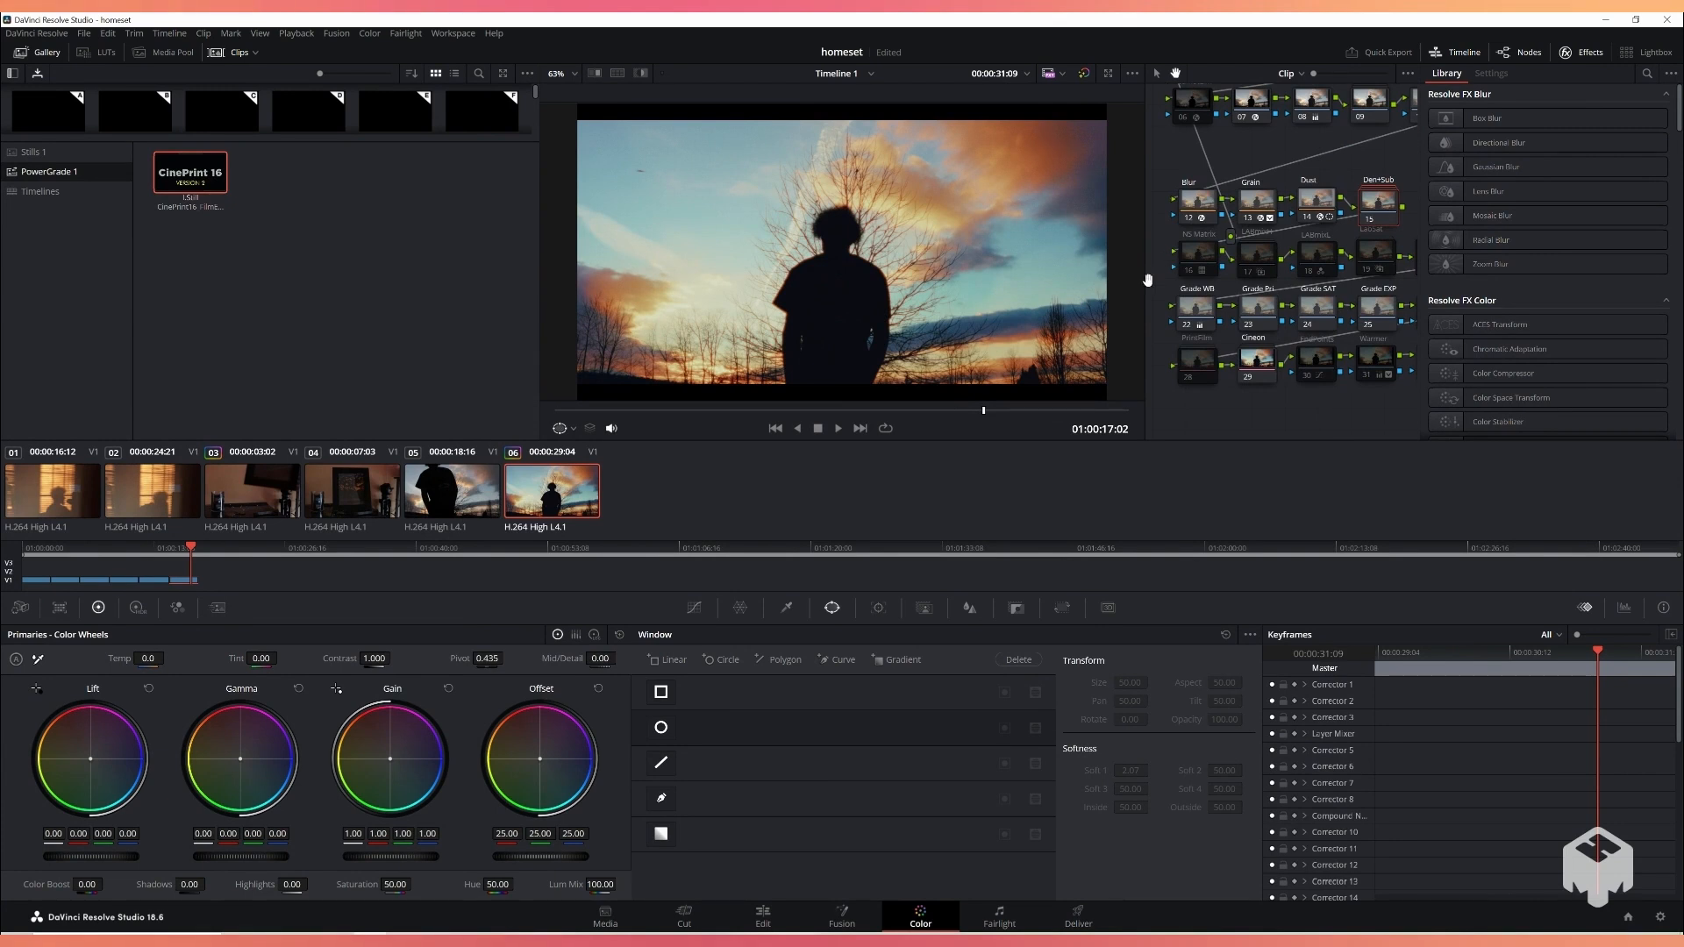
Step: Toggle the NS Matrix node on and off to compare its effect on the image, leaving it disabled
left_click_drag(1226, 255, 1209, 224)
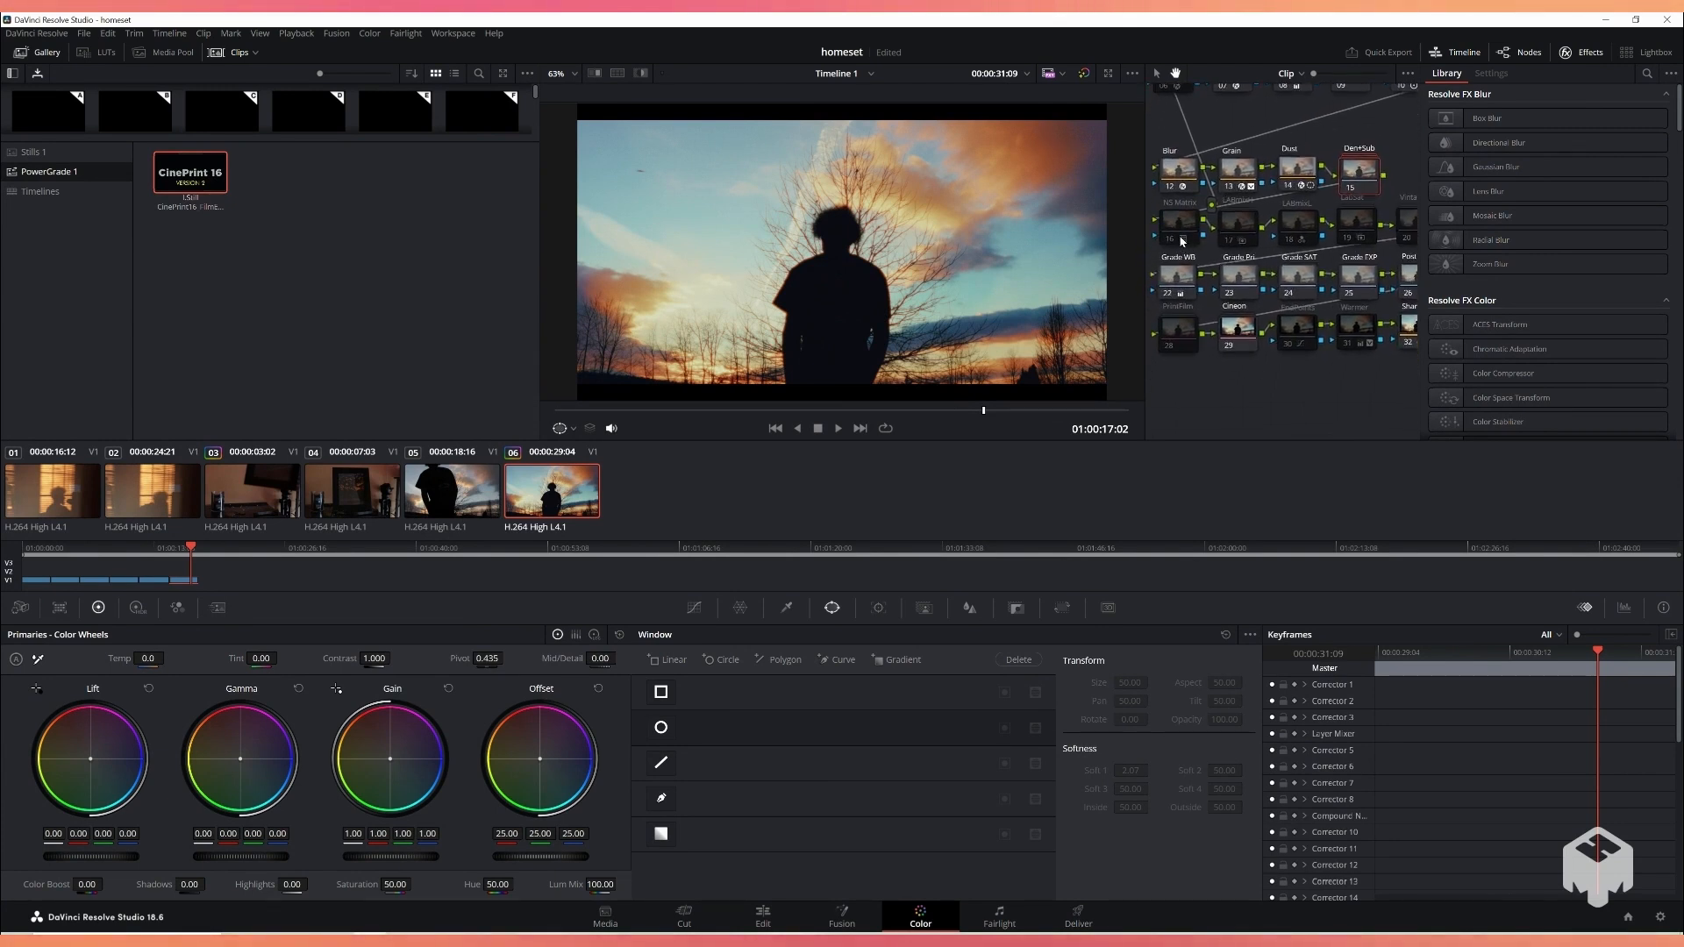
left_click(1177, 238)
key("ctrl+d")
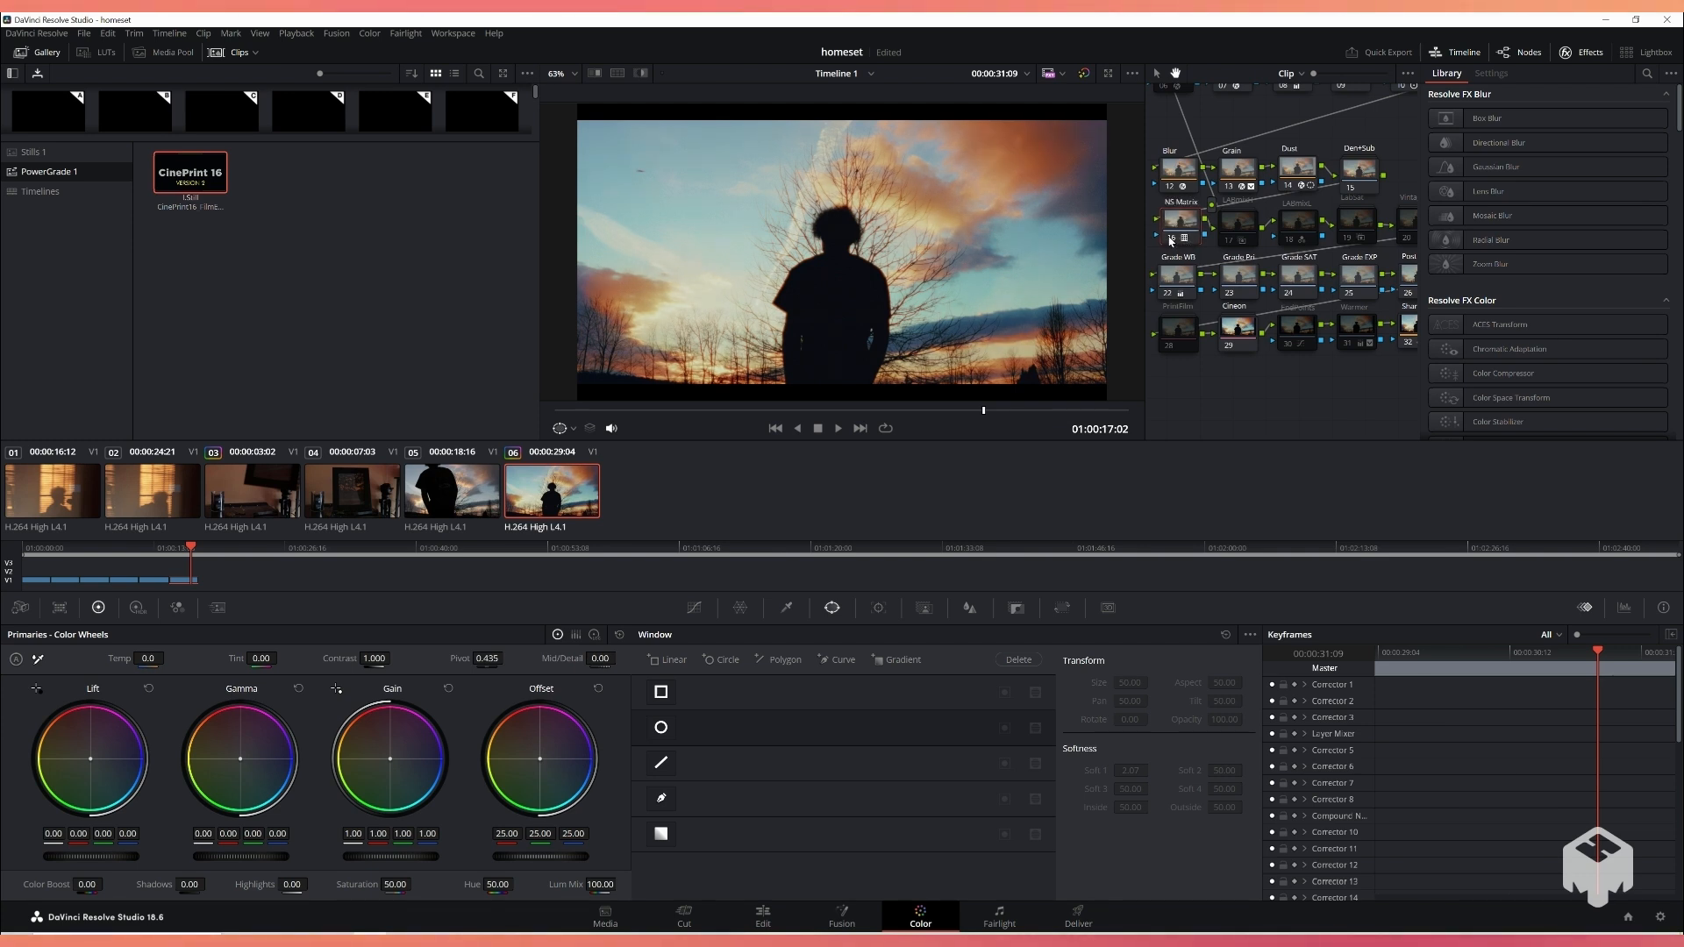
key("ctrl+d")
key("ctrl+d")
key("ctrl+d")
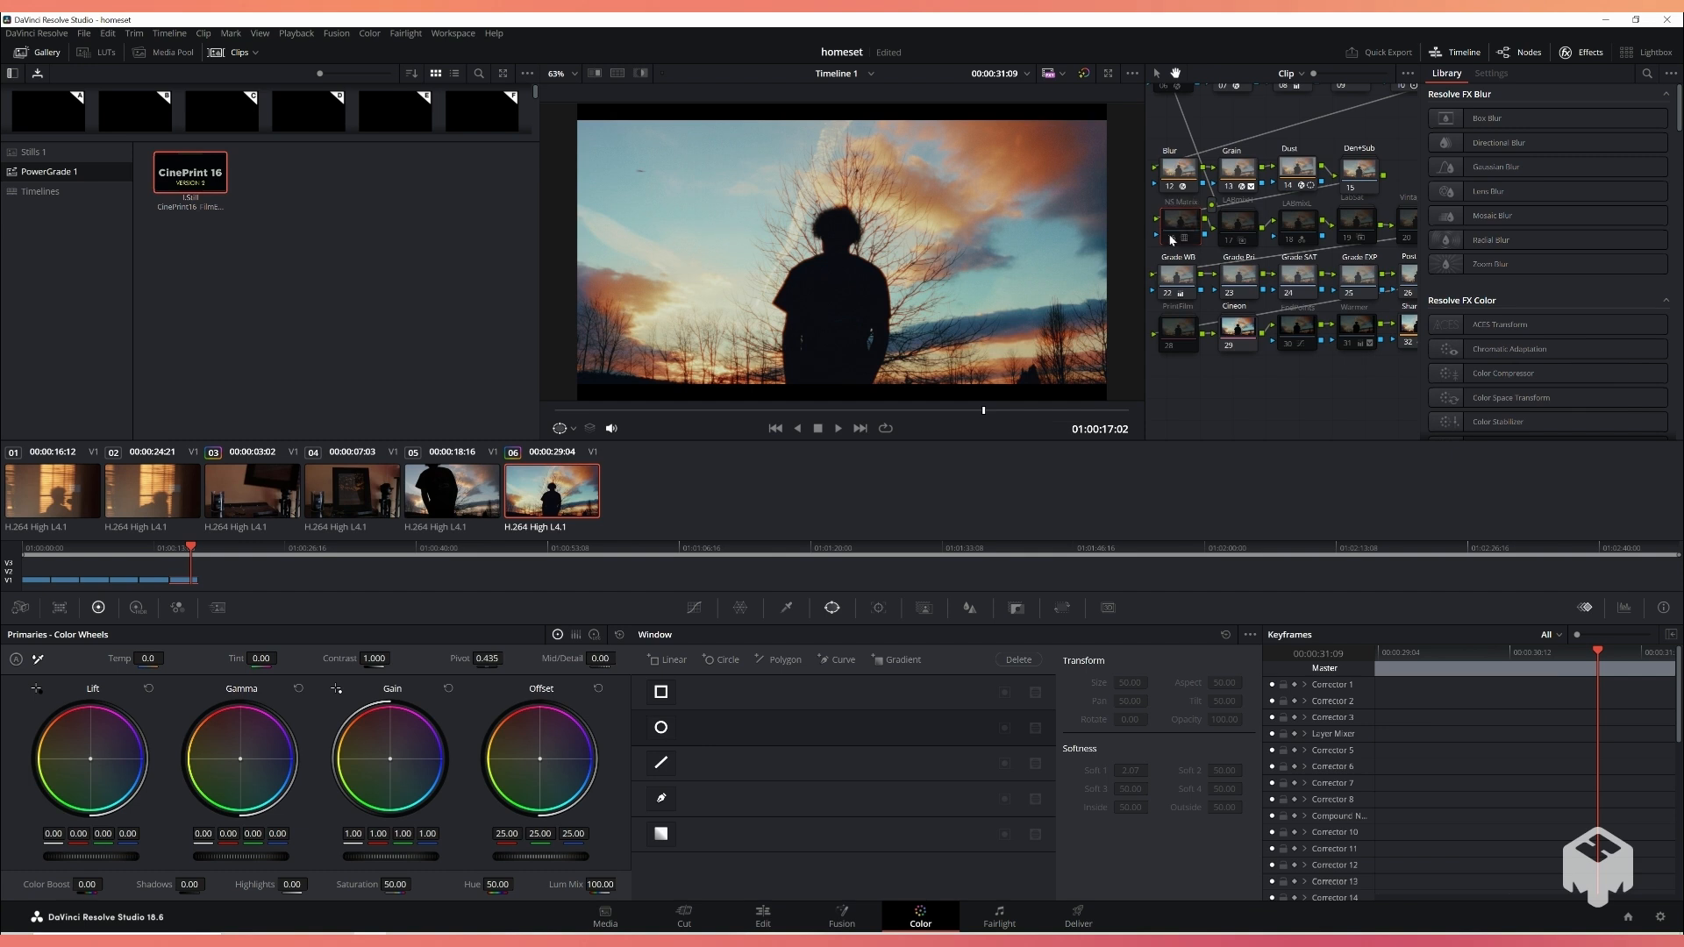
key("ctrl+d")
key("ctrl+d")
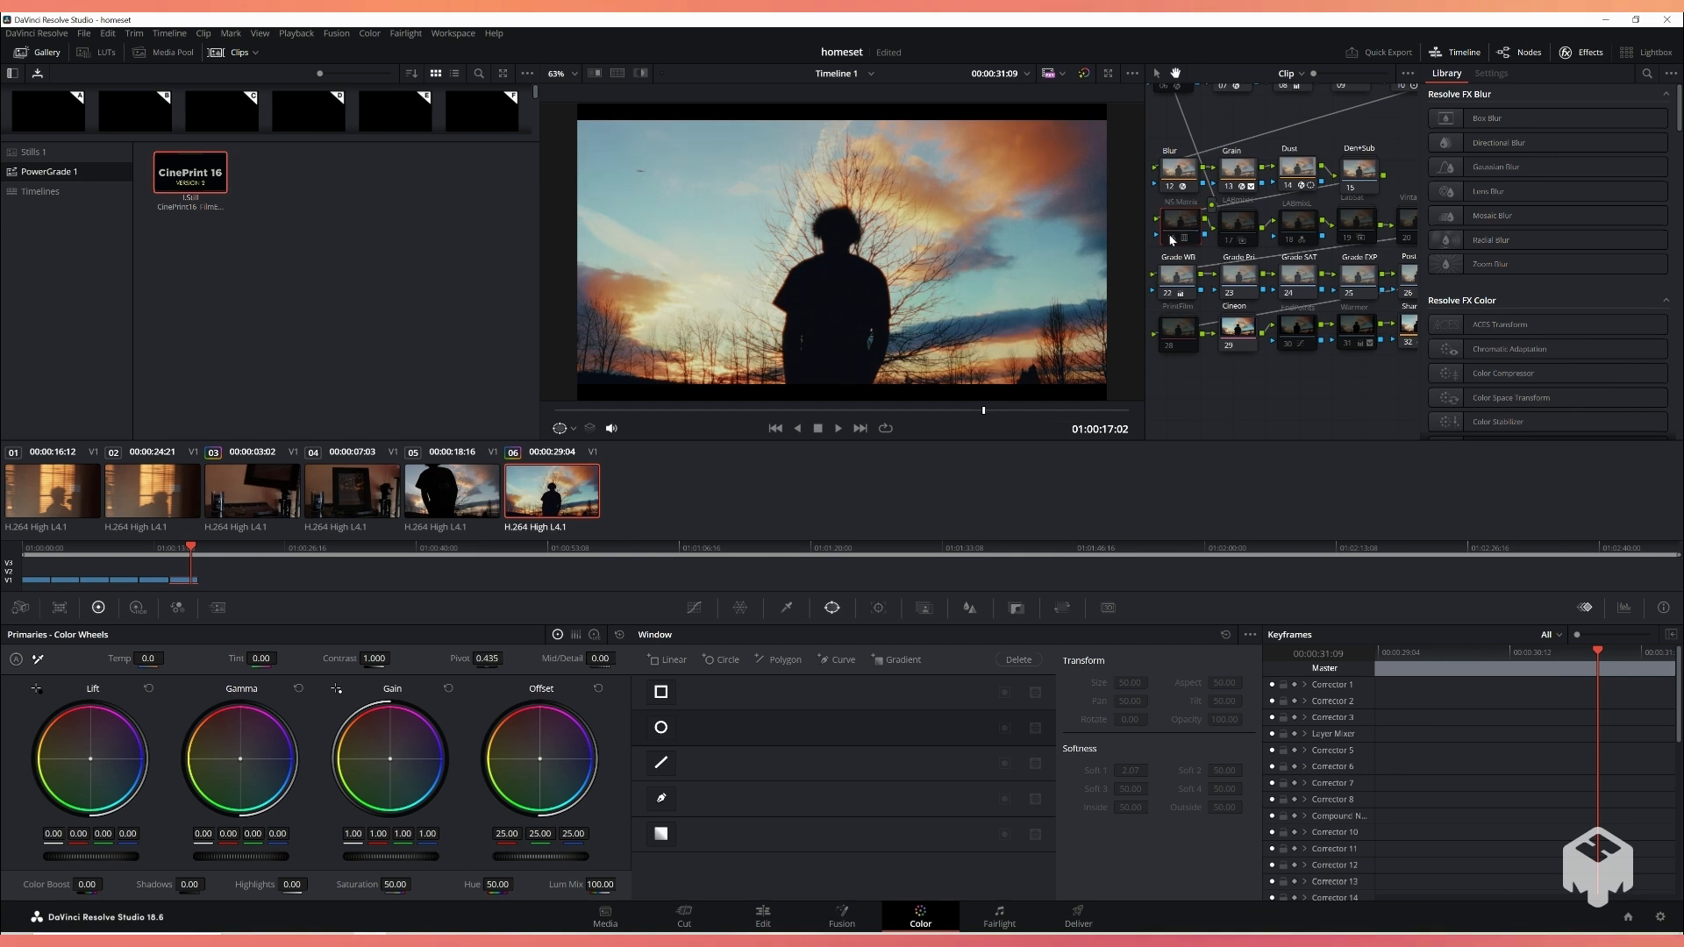
Step: Select node 17 and toggle it repeatedly to compare the image with and without it, leaving it disabled
left_click(1244, 230)
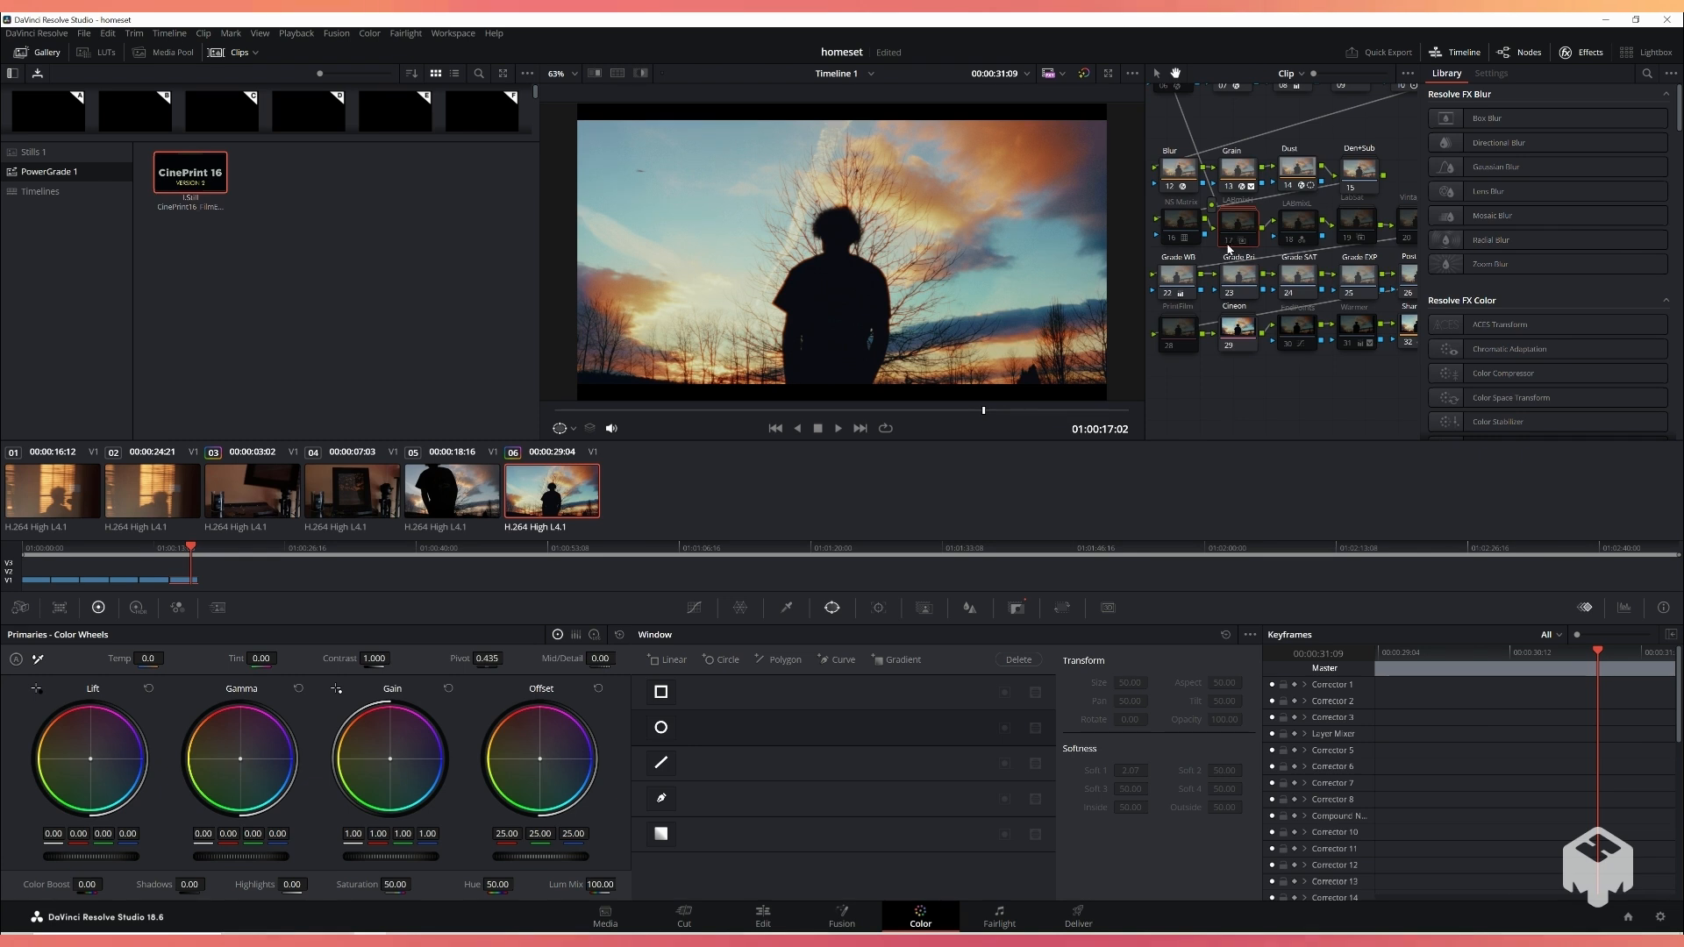
key("ctrl+d")
key("ctrl+d")
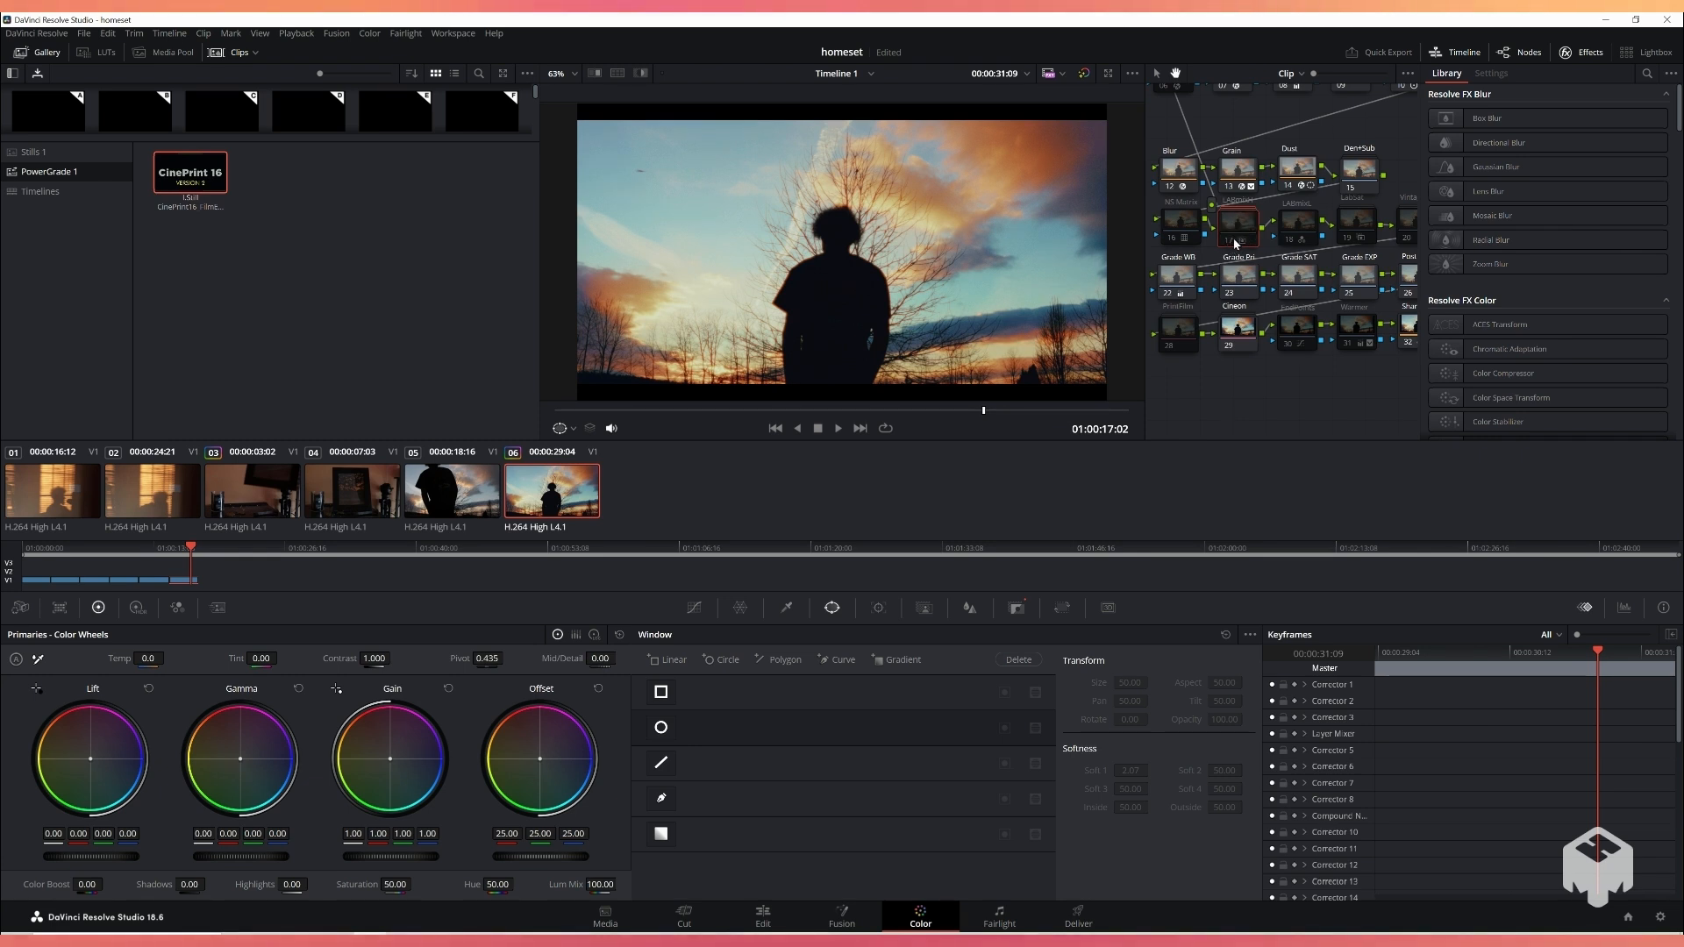
key("ctrl+d")
key("ctrl+d")
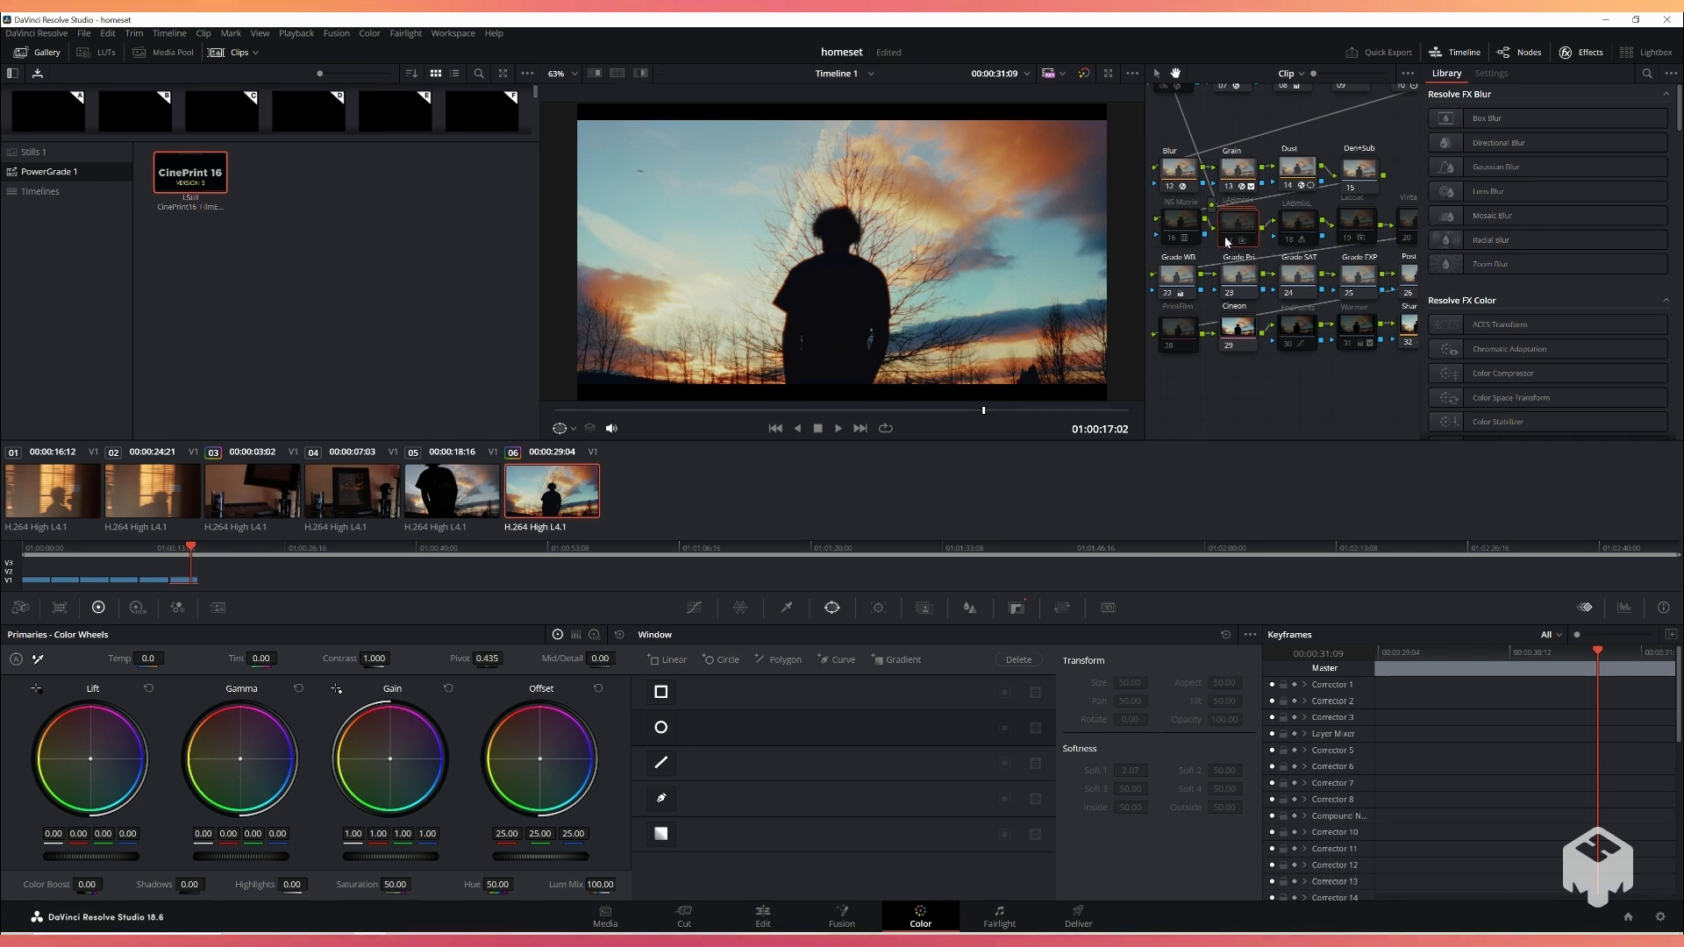
key("ctrl+d")
key("ctrl+d")
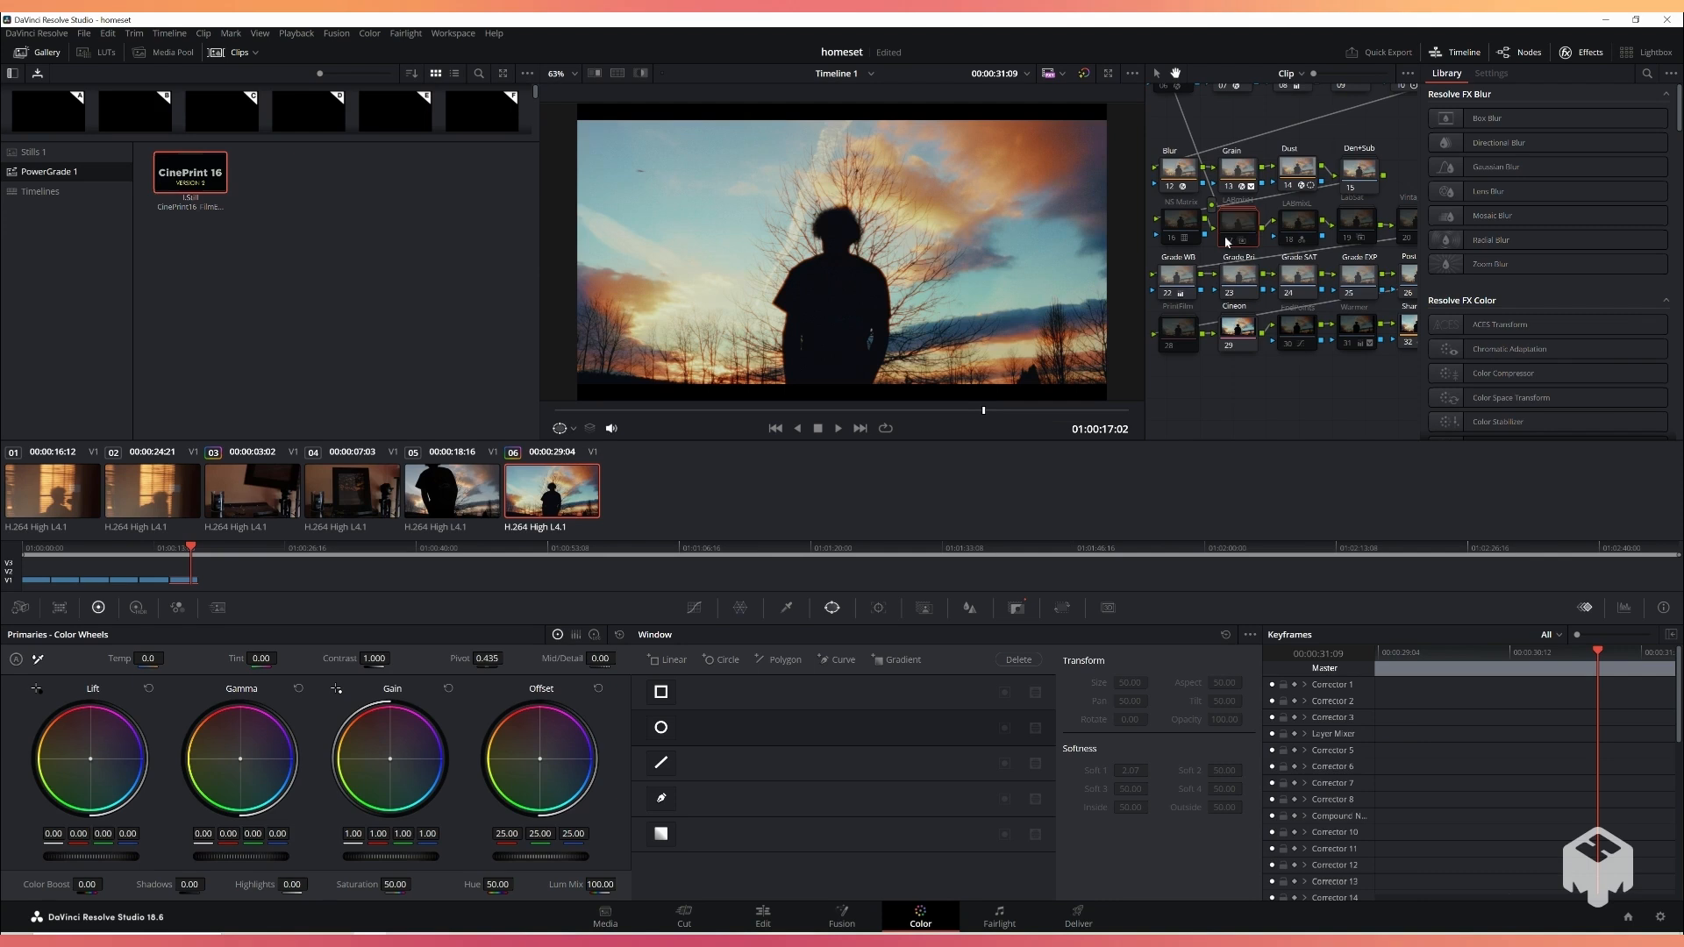
key("ctrl+d")
key("ctrl+d")
Step: Compare the image with node 18 enabled, alone and together with node 17, and disable both nodes again
left_click(1289, 239)
left_click(1290, 240)
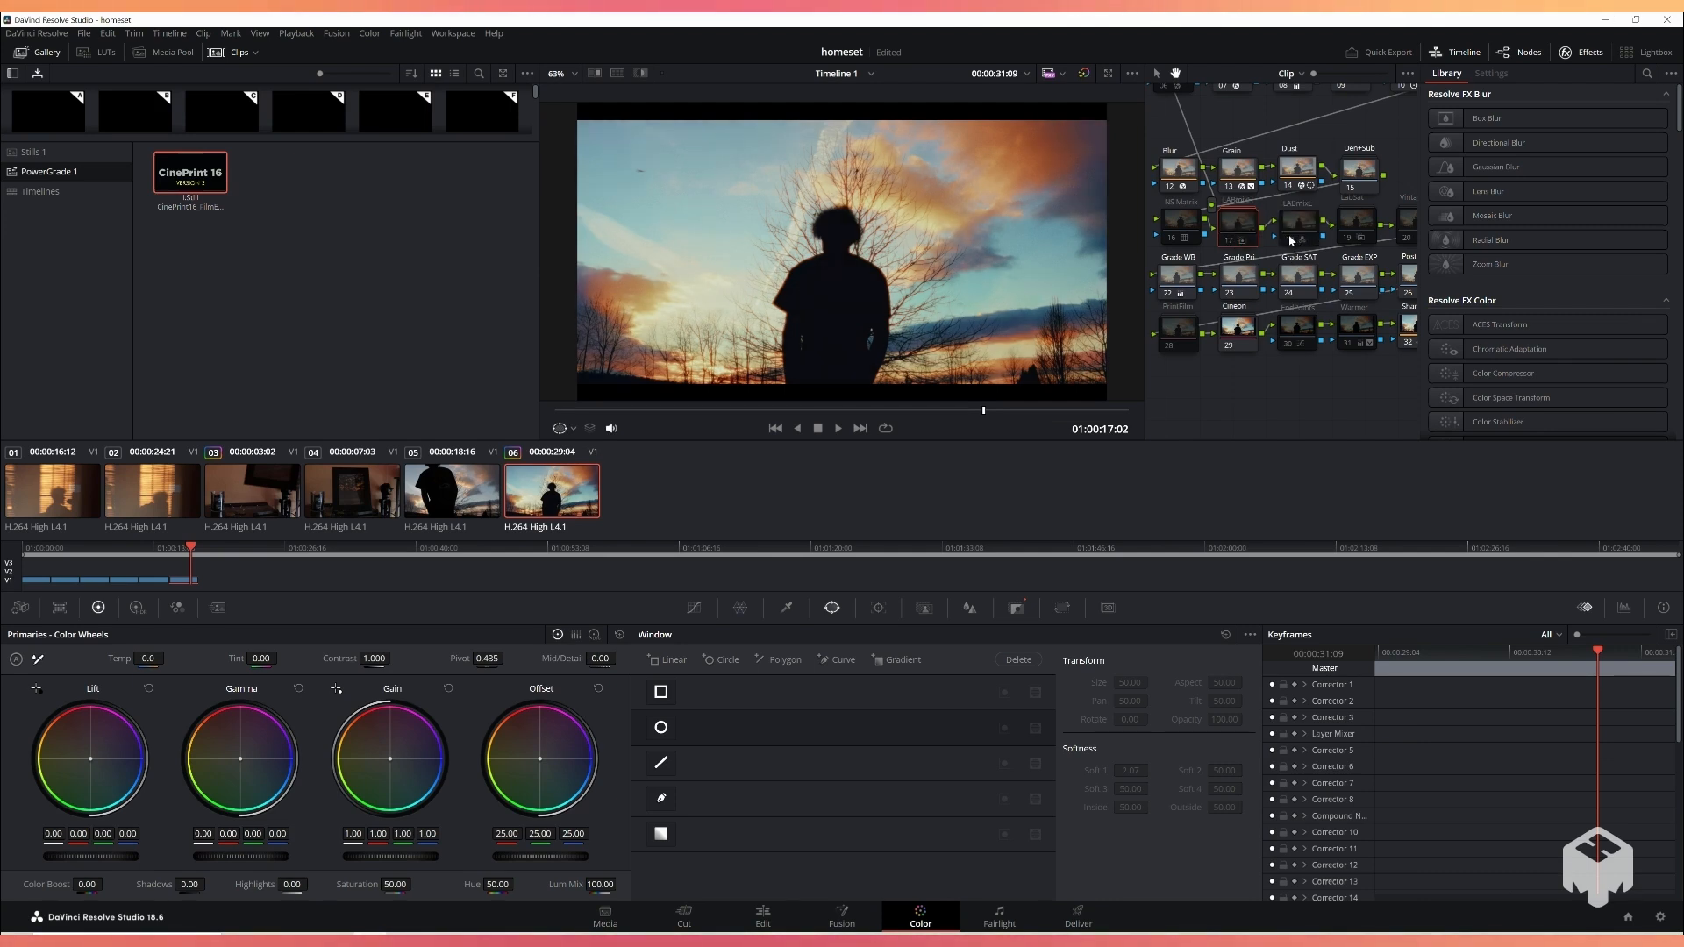
left_click(1290, 240)
left_click(1295, 239)
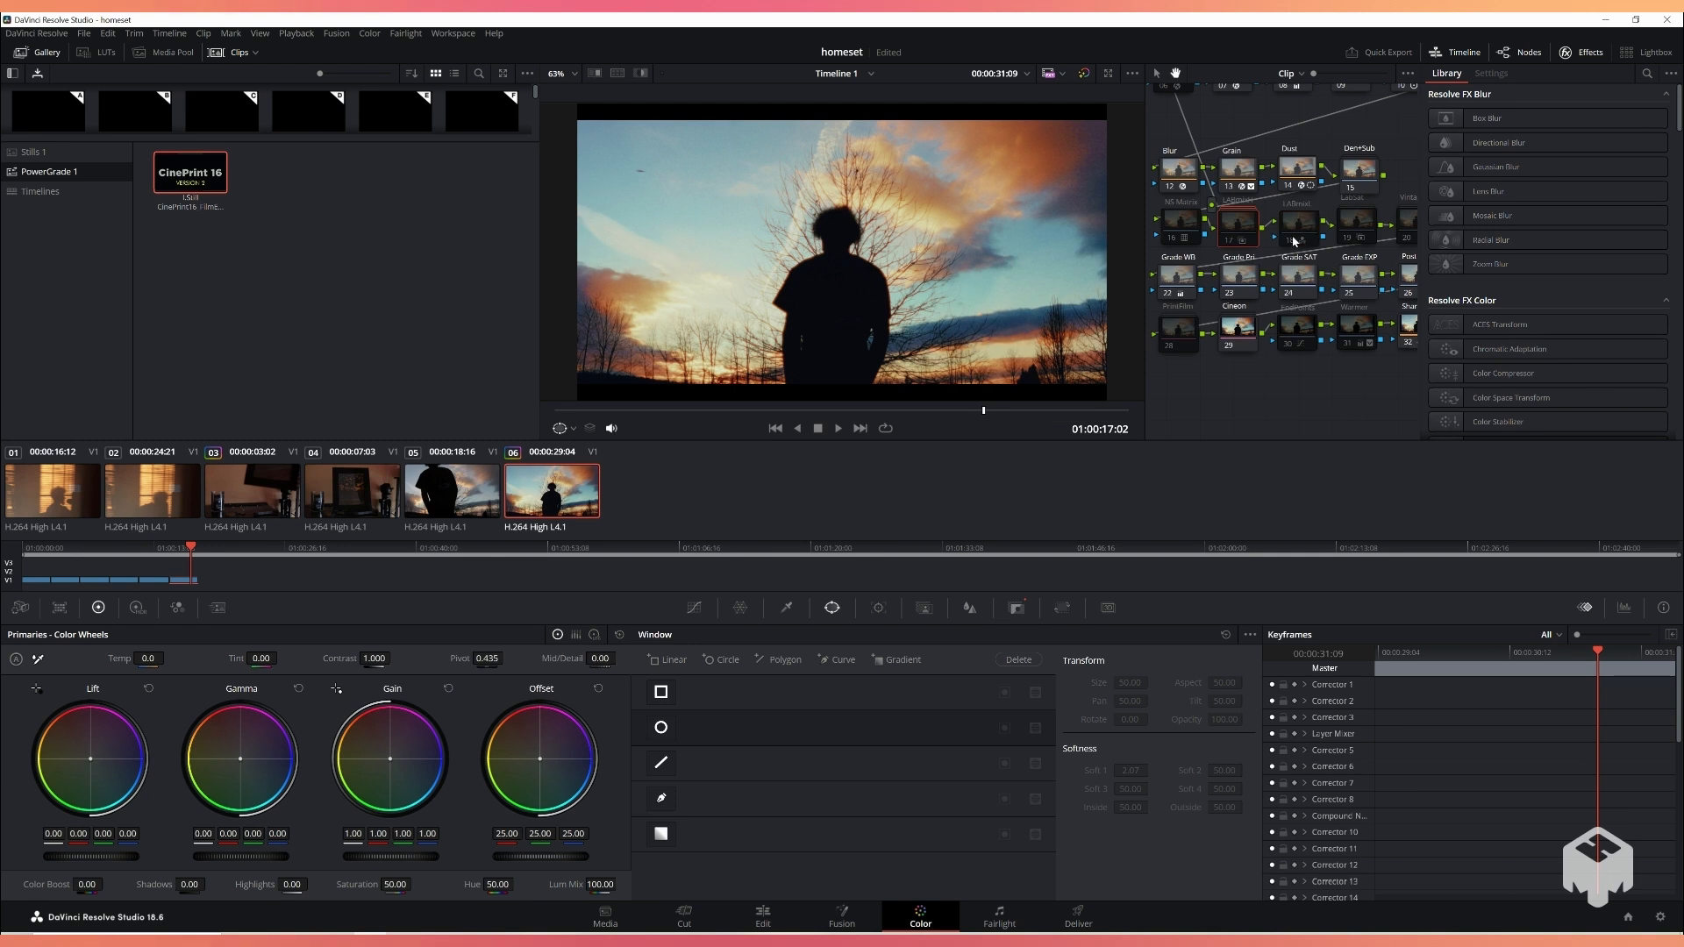
left_click(1294, 239)
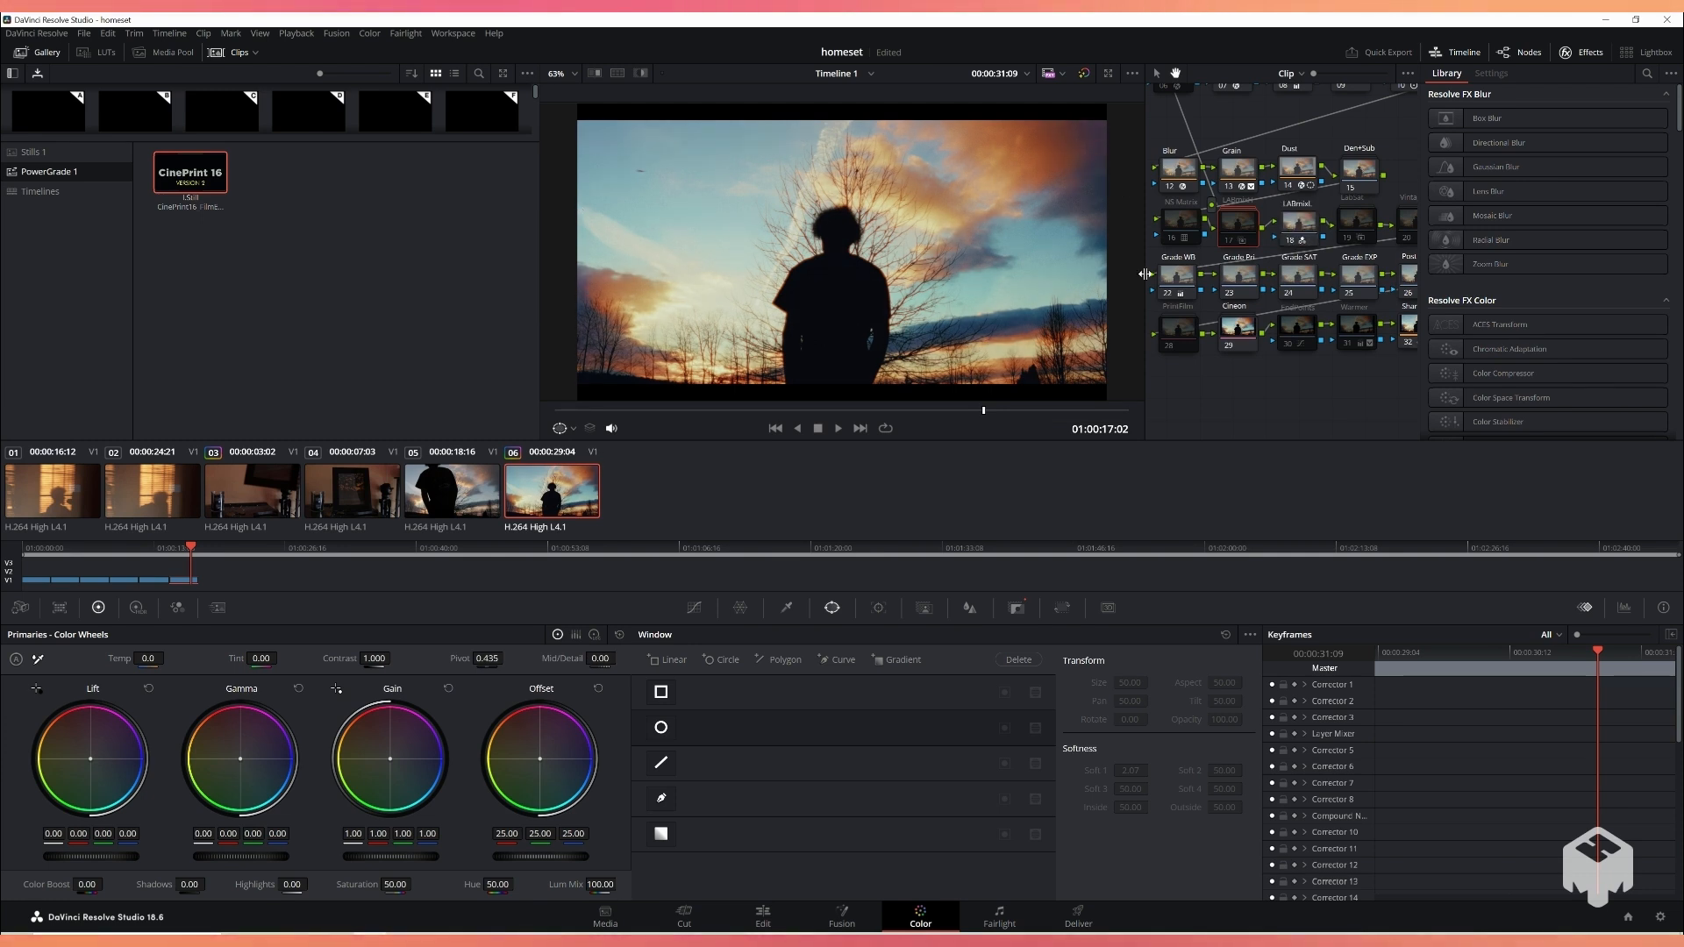
mouse_move(1236, 282)
left_mouse_down()
mouse_move(1260, 286)
mouse_move(1241, 287)
left_mouse_up()
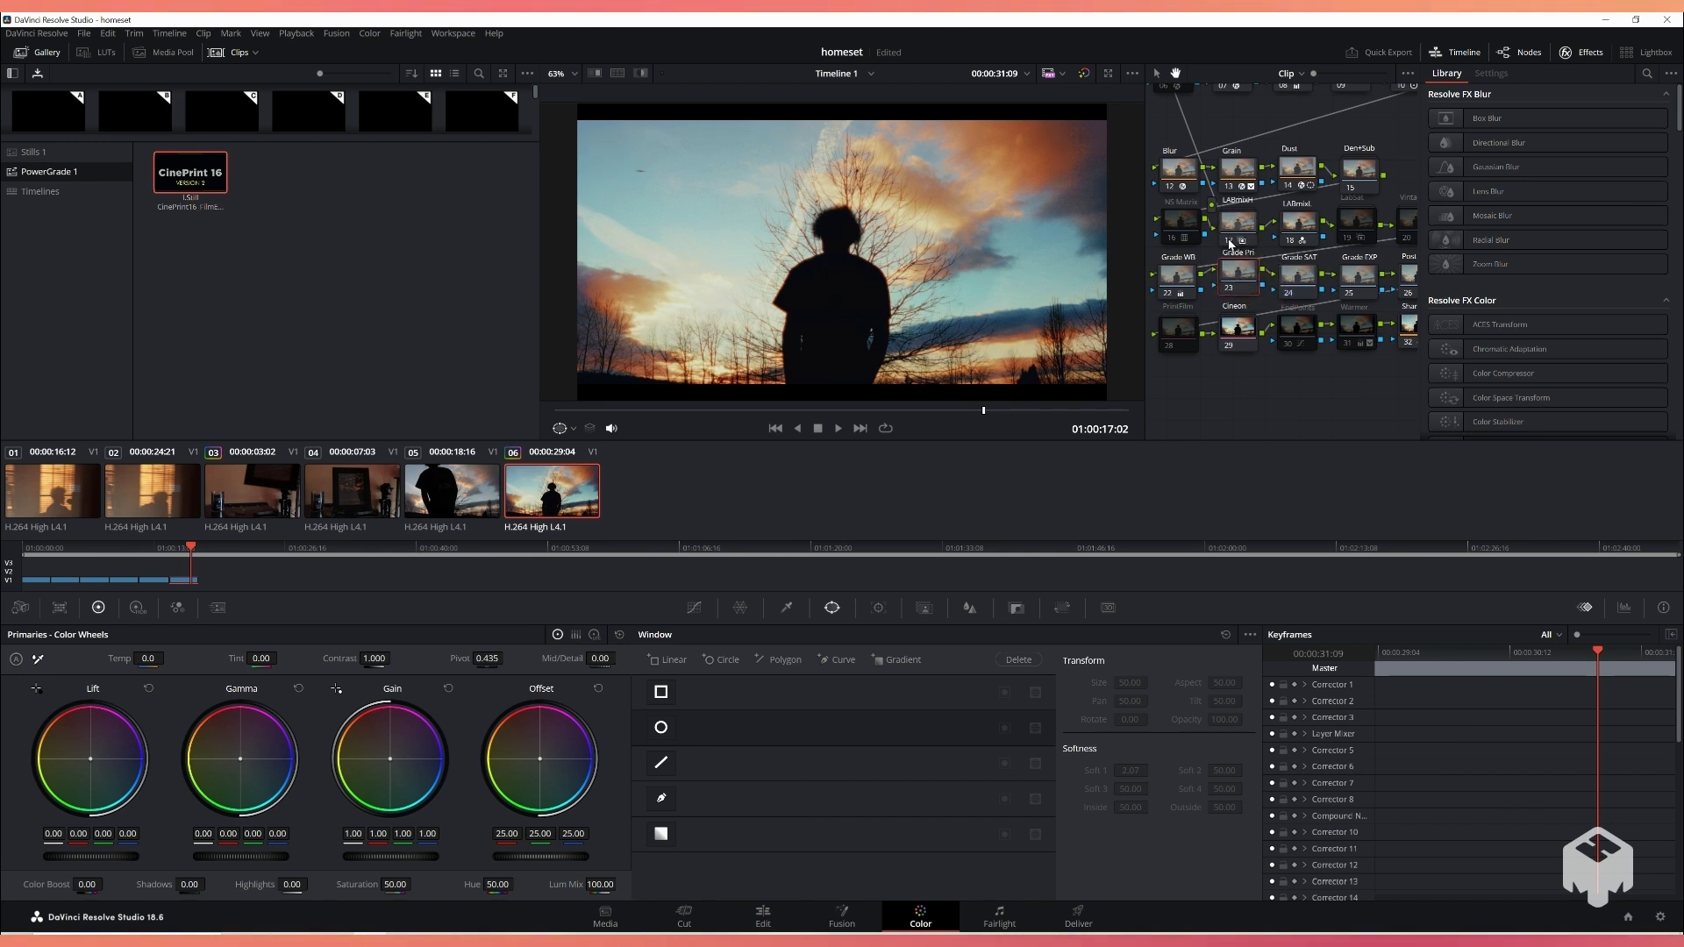
left_click(1287, 242)
left_click_drag(1376, 141, 1287, 155)
left_click(1163, 256)
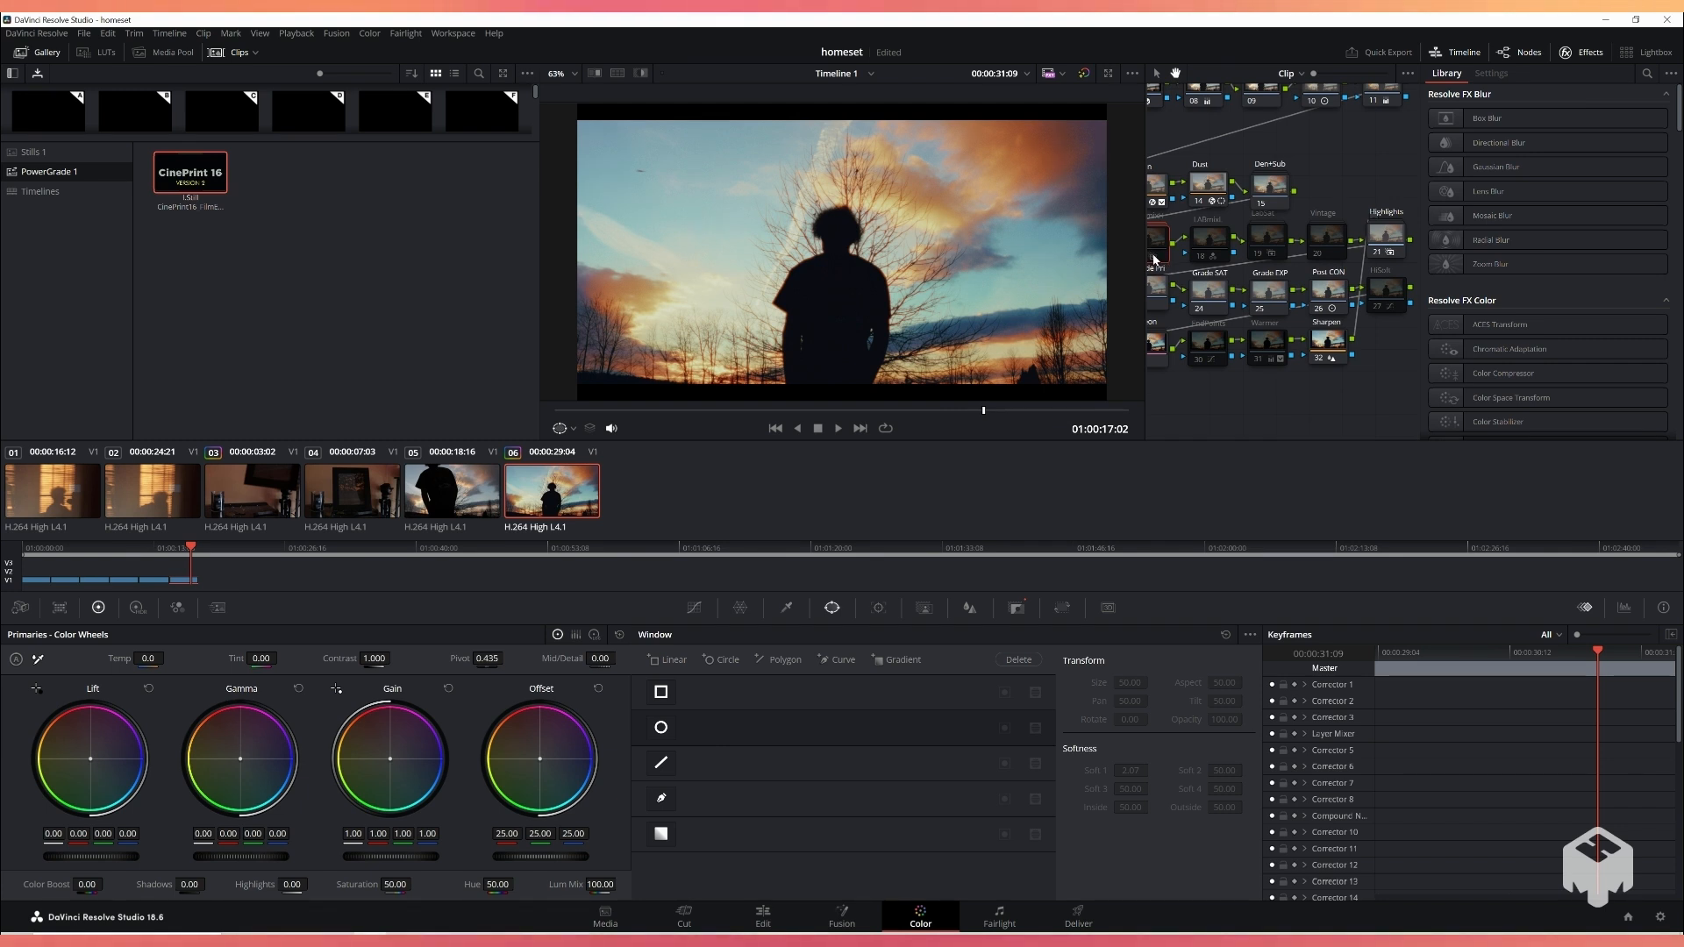
Step: Select the LabSat node and toggle it on and off to compare its saturation effect, leaving it disabled
left_click_drag(1357, 190, 1299, 215)
left_click(1209, 273)
left_click(1202, 277)
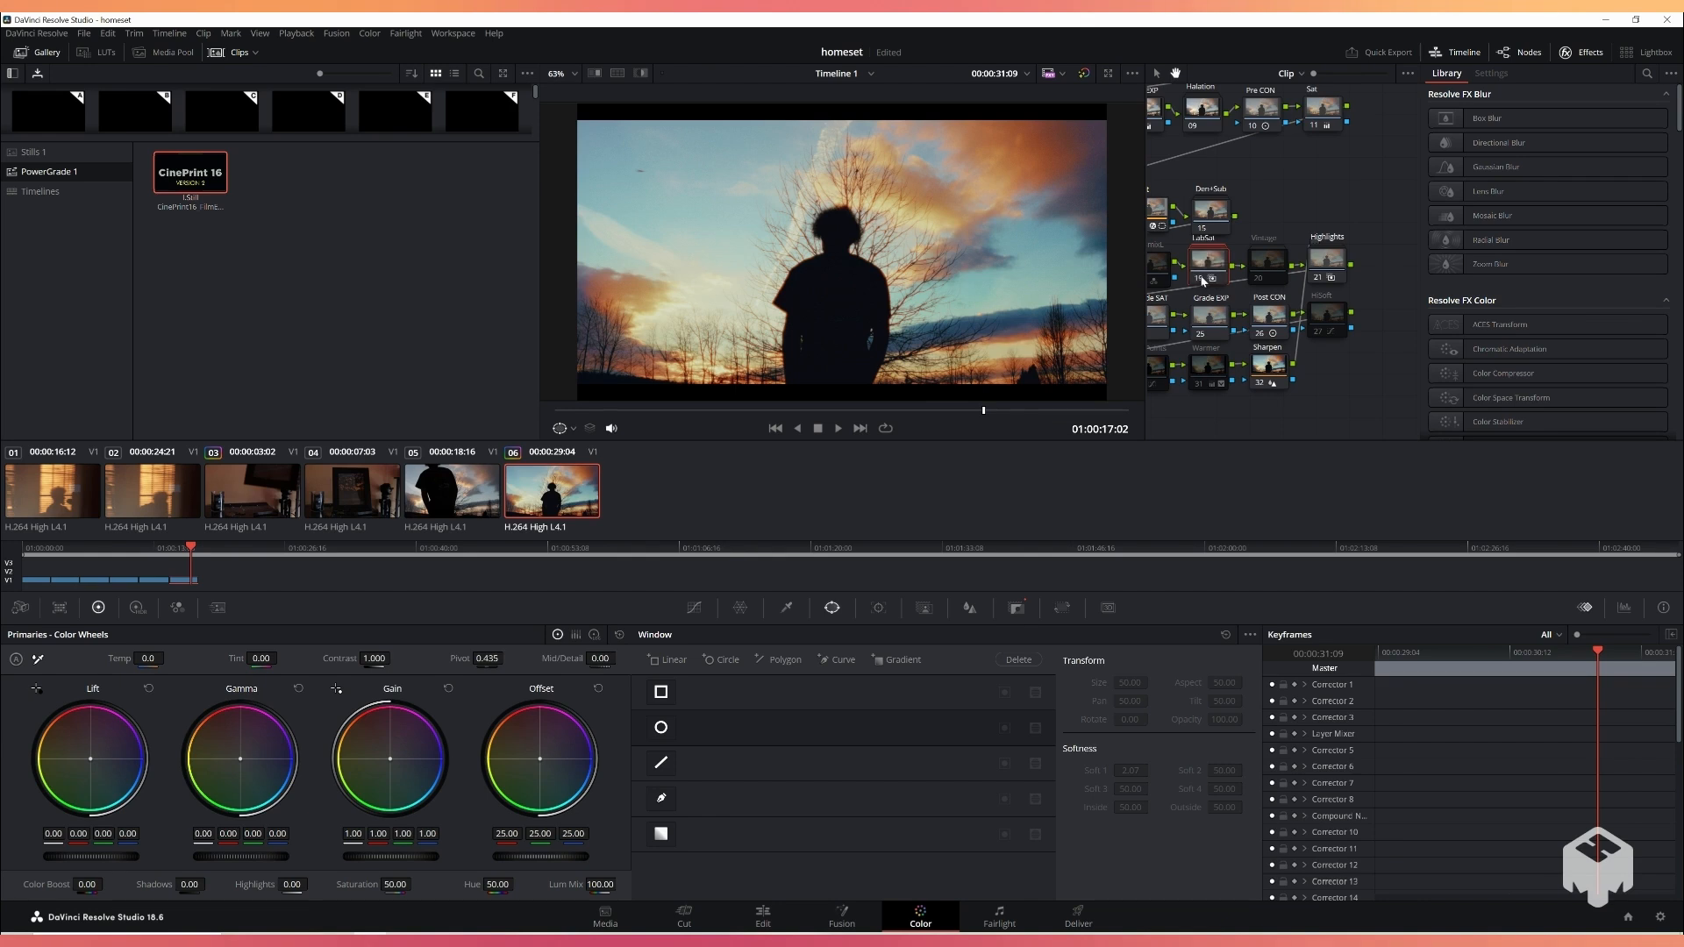
left_click(1202, 277)
left_click(1202, 278)
mouse_move(1206, 281)
left_mouse_down()
mouse_move(1227, 279)
mouse_move(1202, 280)
mouse_move(1215, 271)
left_mouse_up()
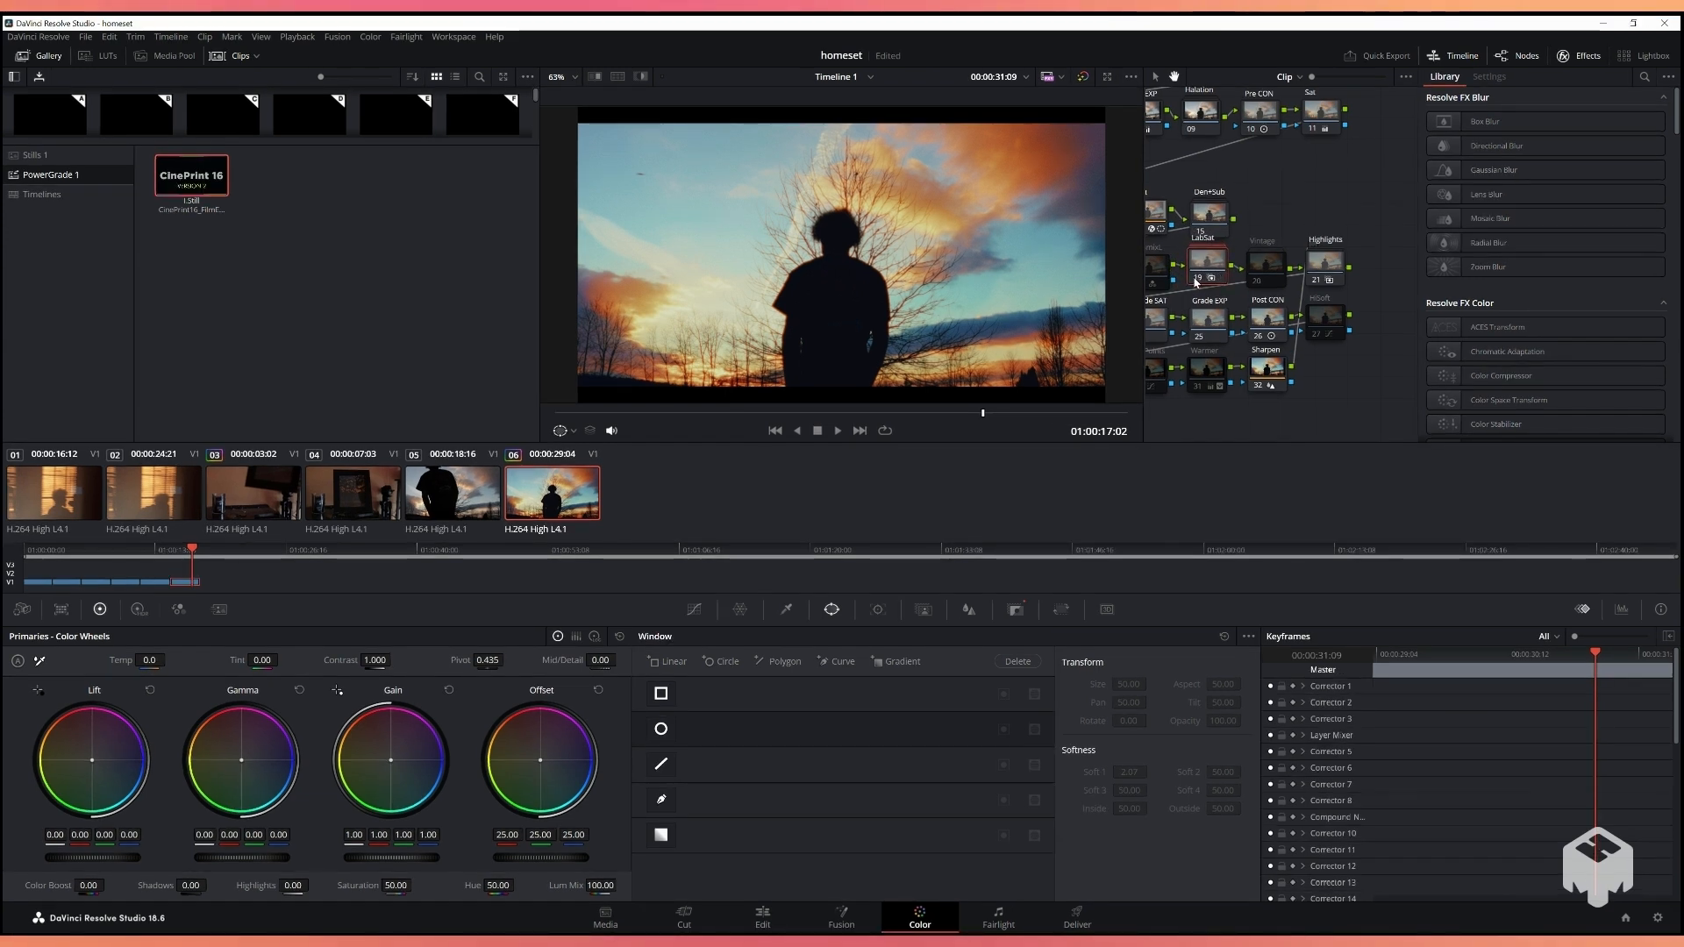
left_click(1198, 279)
Step: Toggle the Vintage node on and off to compare its effect on the image, leaving it disabled
left_click(1256, 281)
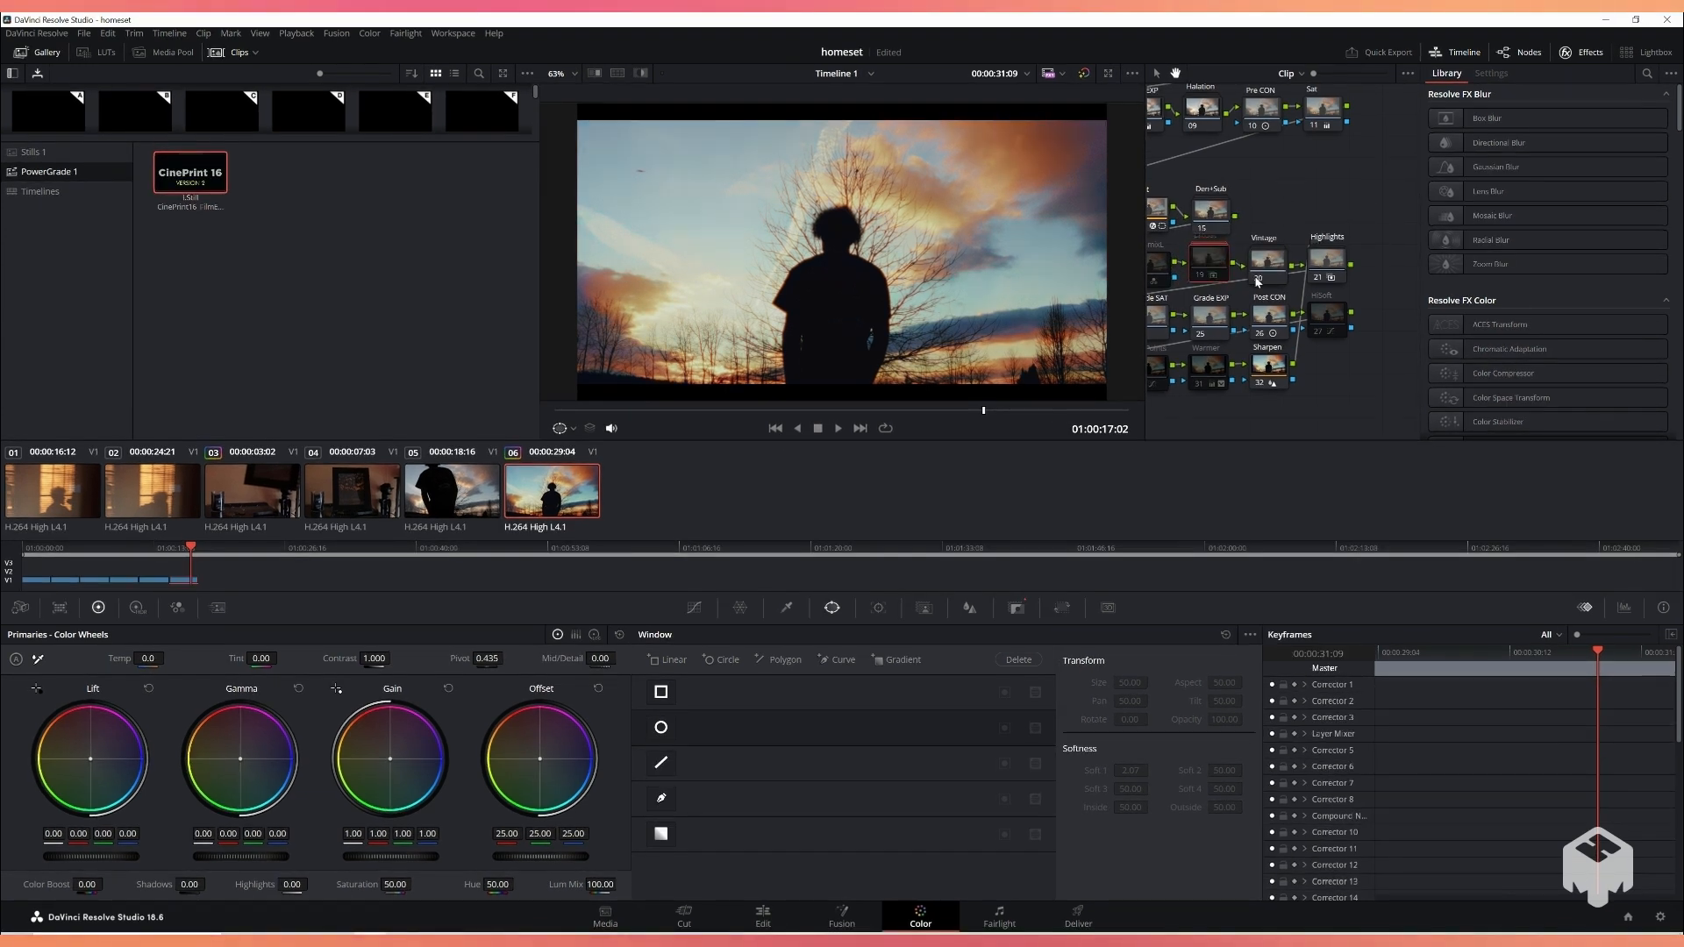
left_click(1259, 281)
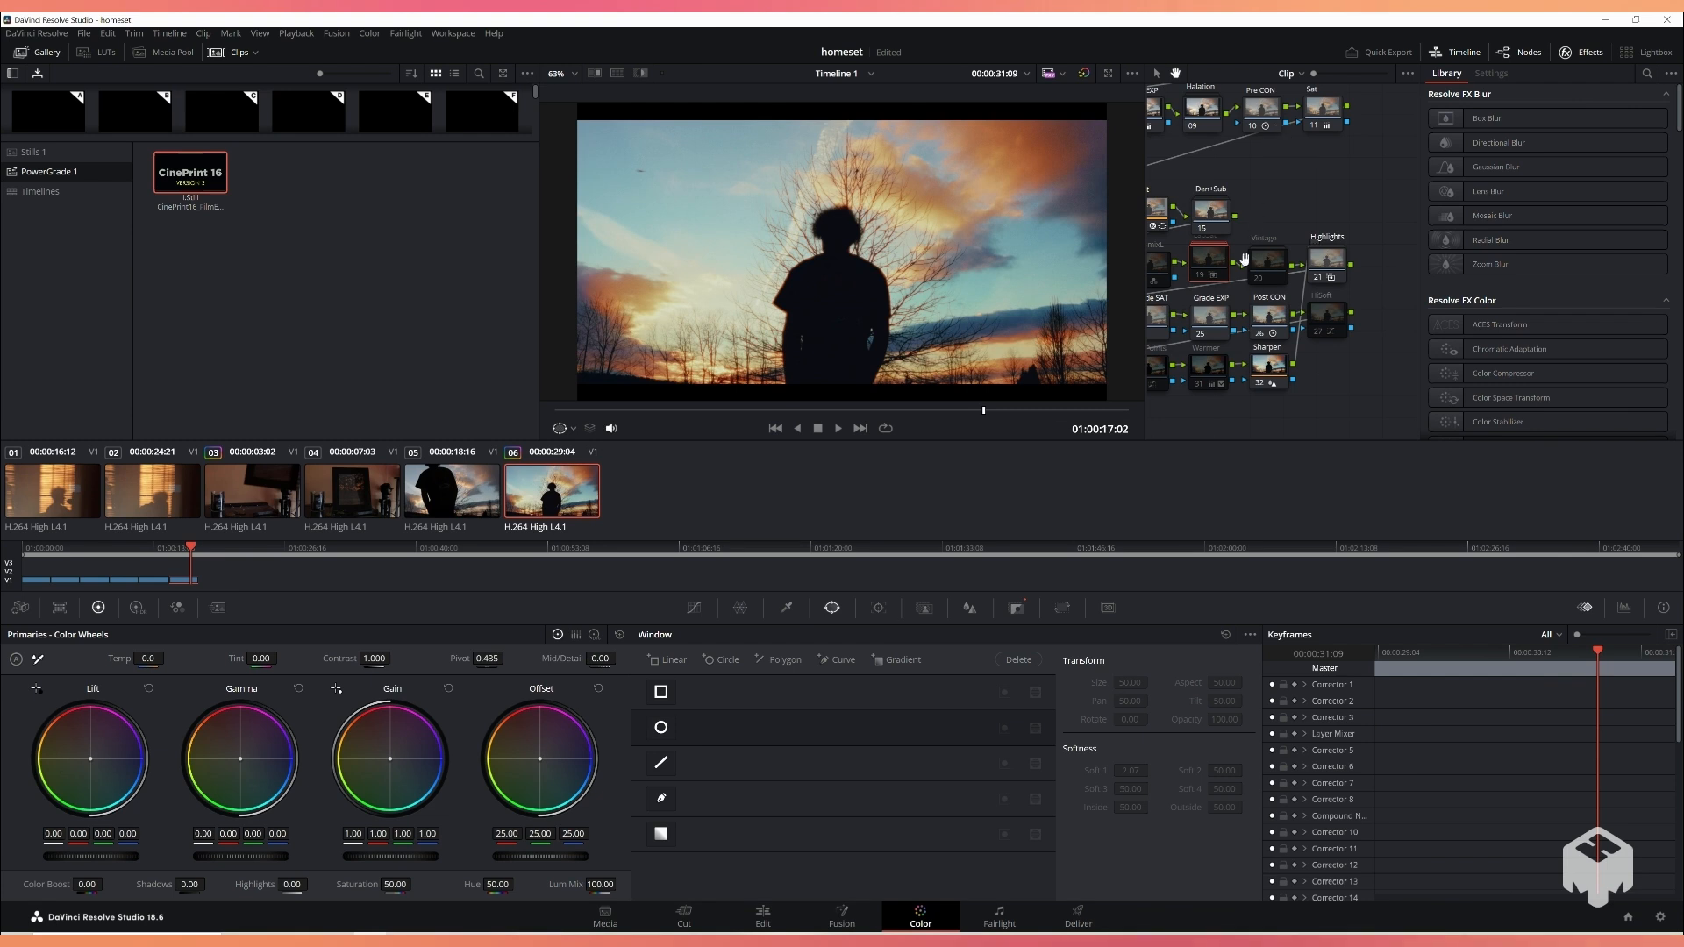
left_click(1259, 280)
left_click(1259, 281)
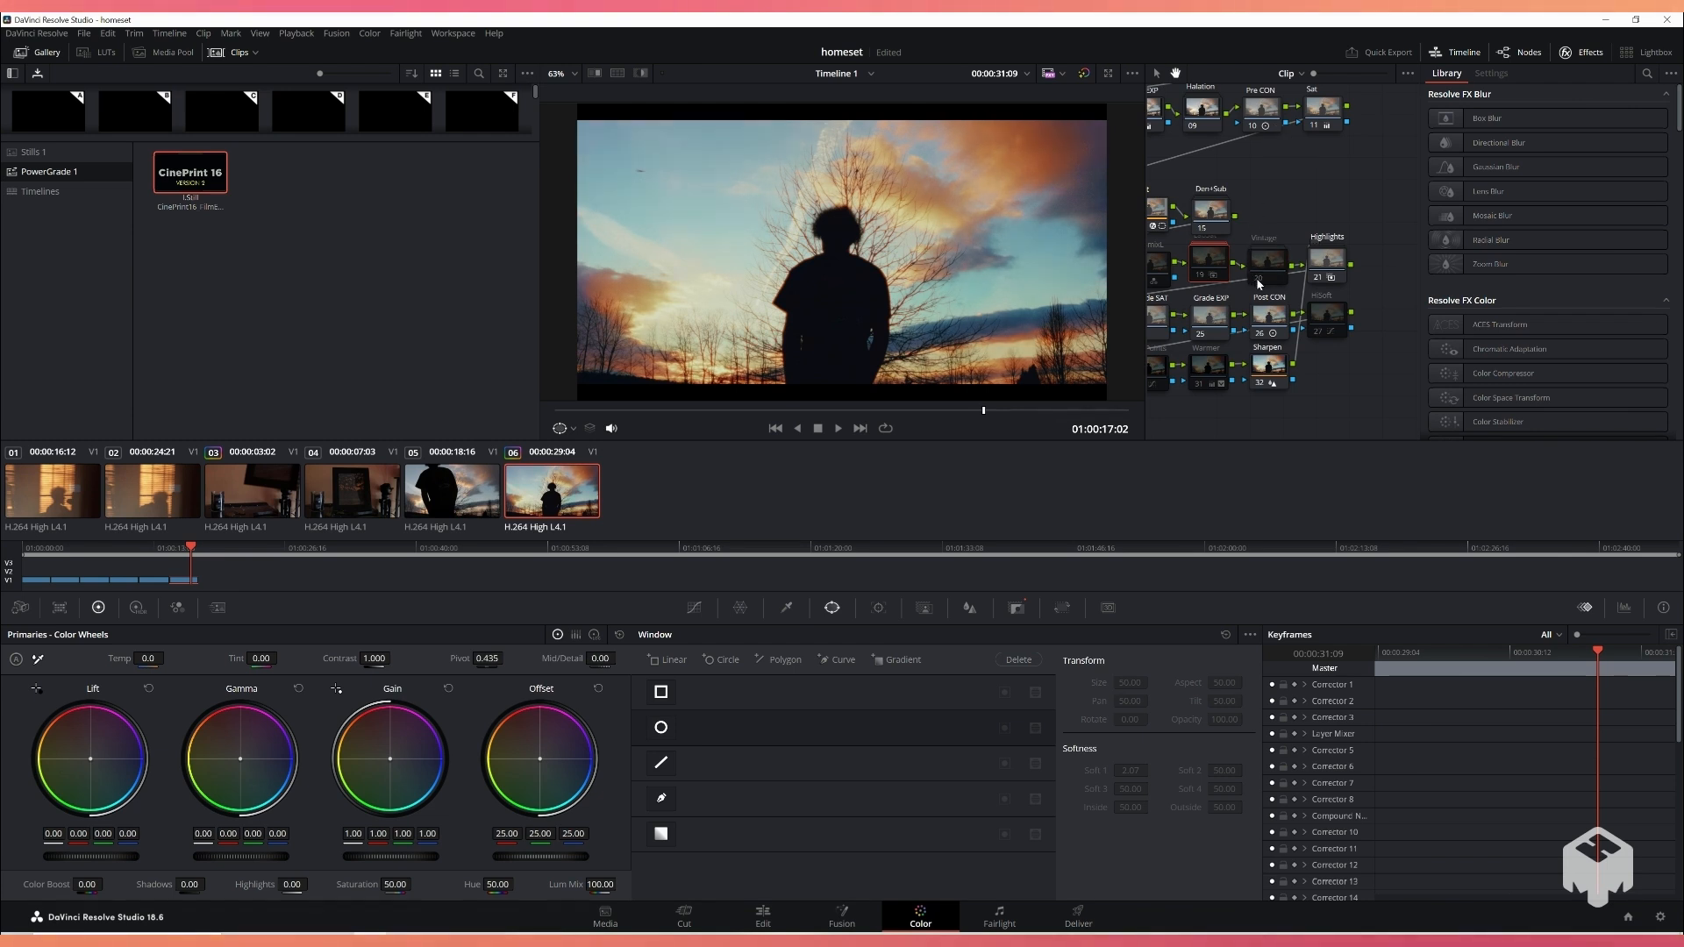
Step: Open the Vintage compound node to inspect the nodes inside it, and return to the main node graph
left_click(1260, 281)
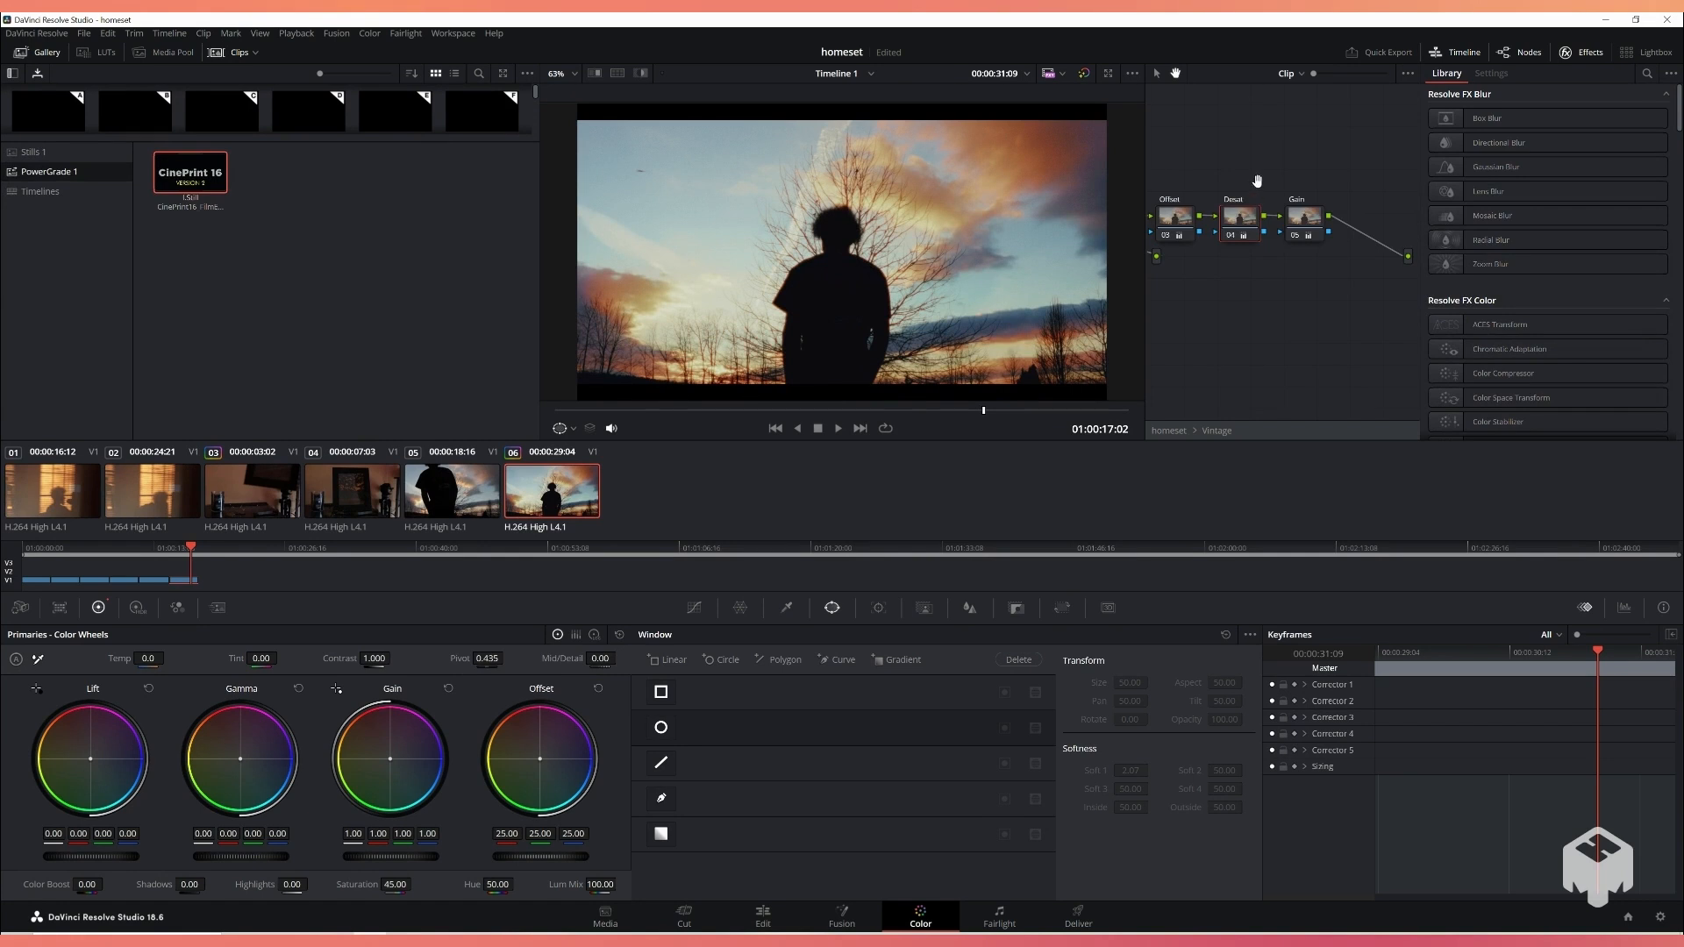
left_click_drag(1260, 180, 1351, 178)
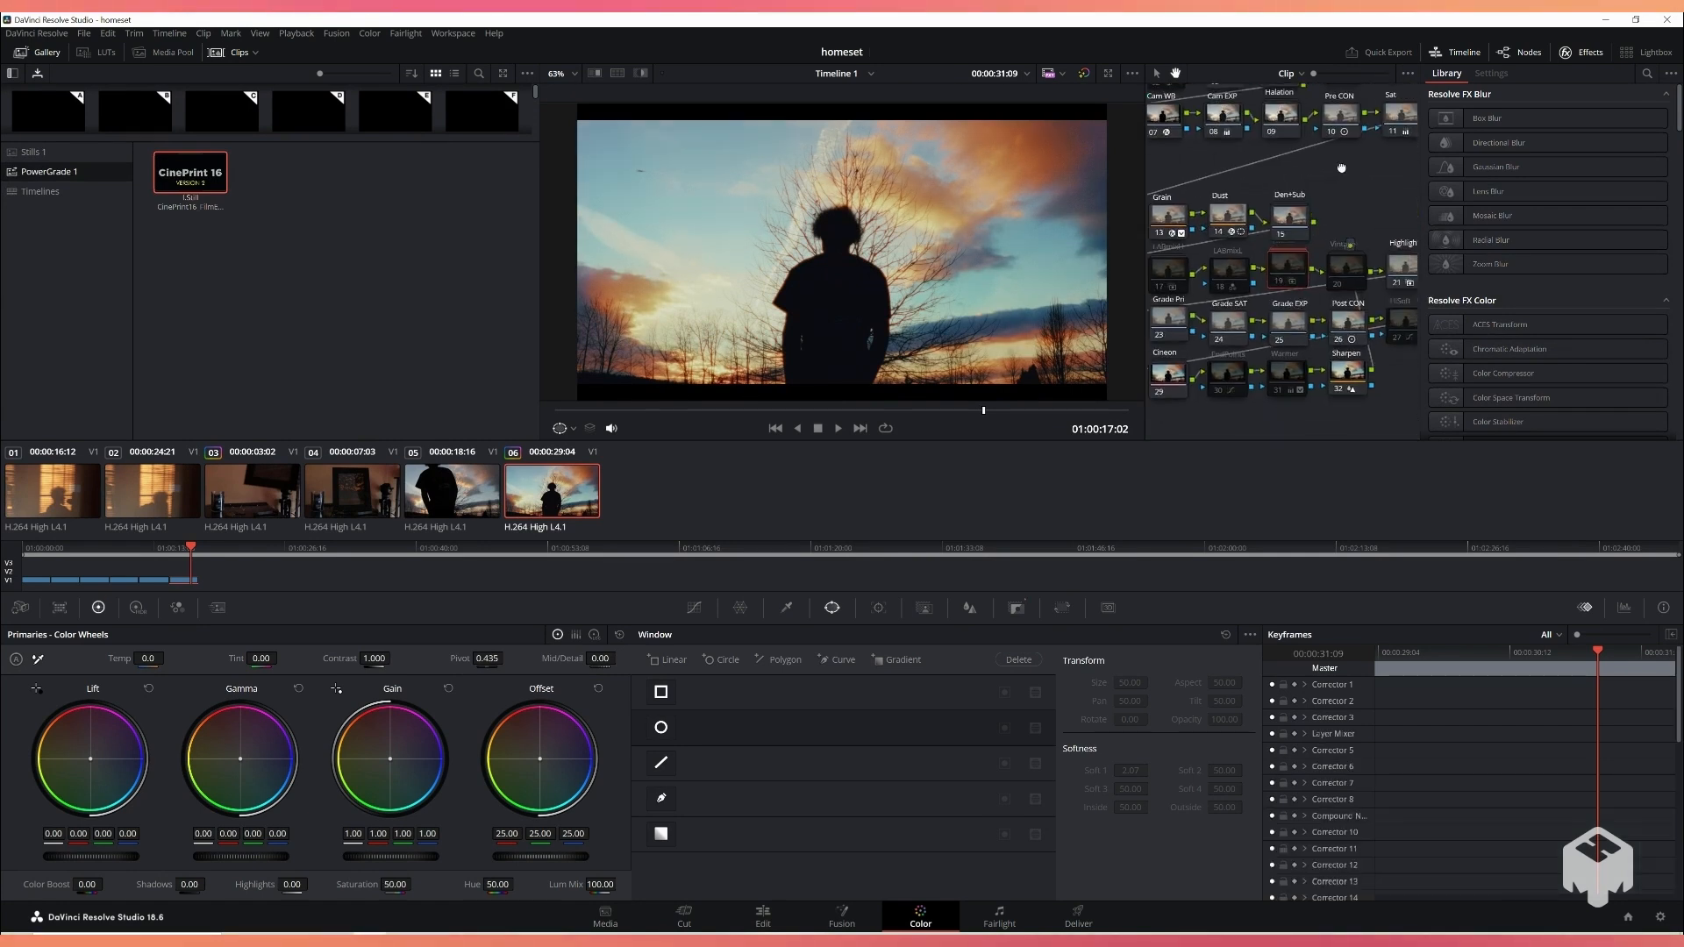
left_click_drag(1334, 161, 1485, 155)
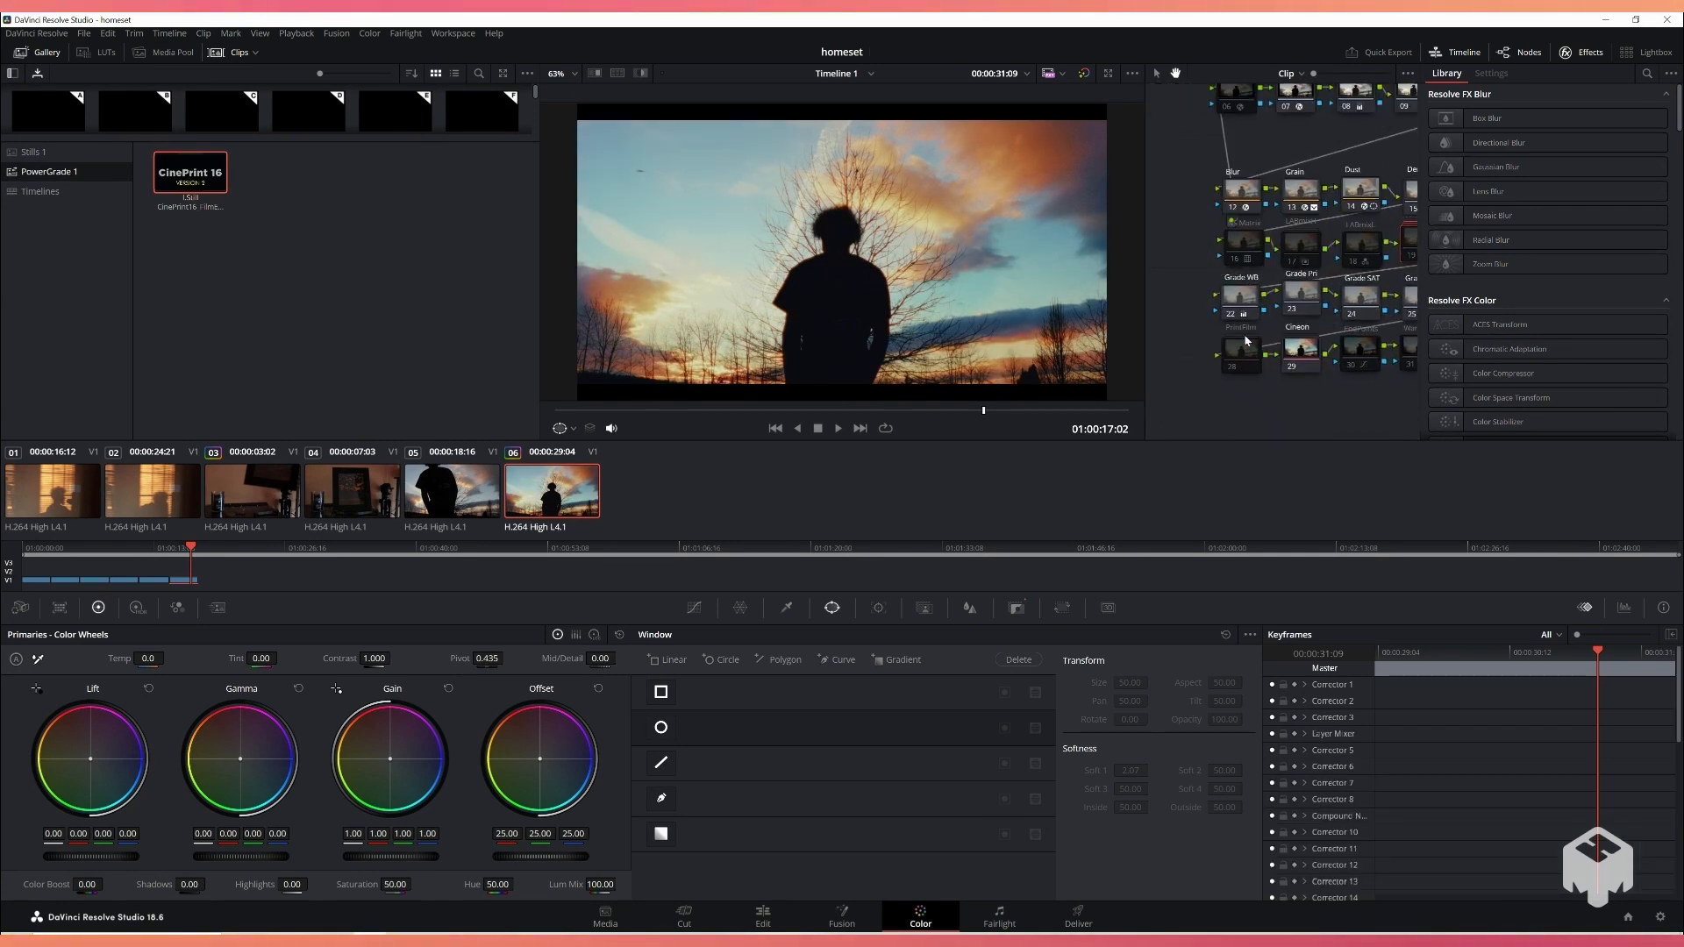
Step: Select the Grade WB node and examine the row of grade nodes from Grade WB through Post CON
left_click_drag(1209, 295, 1158, 327)
left_click(1290, 382)
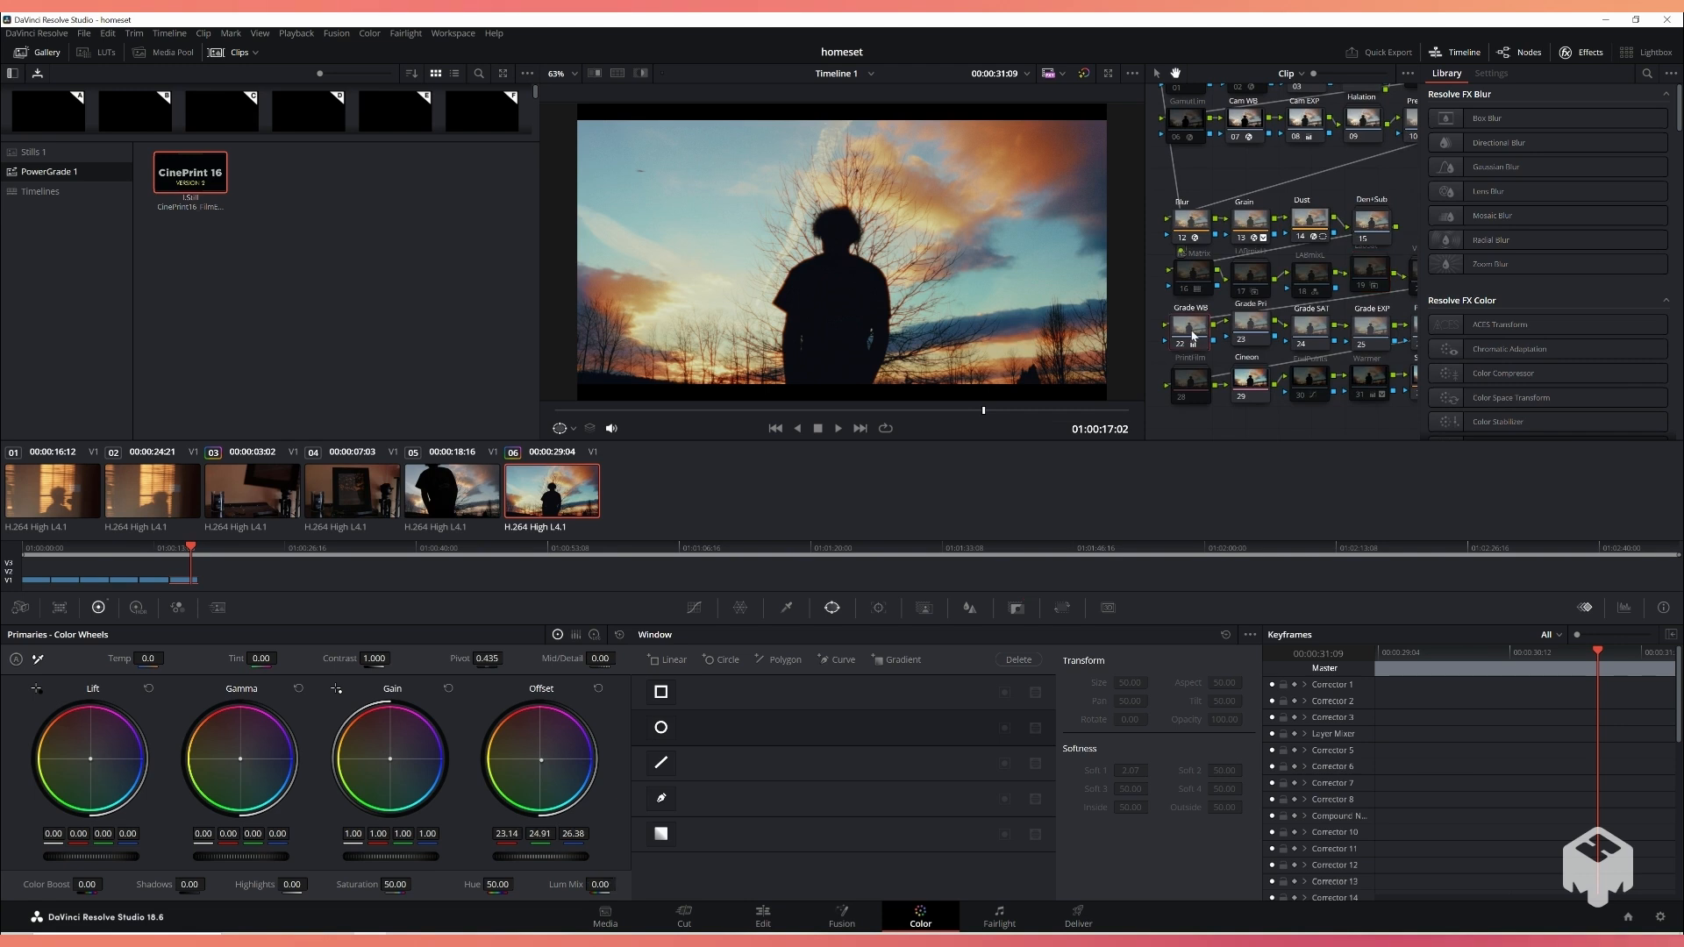
left_click_drag(1303, 428, 1234, 438)
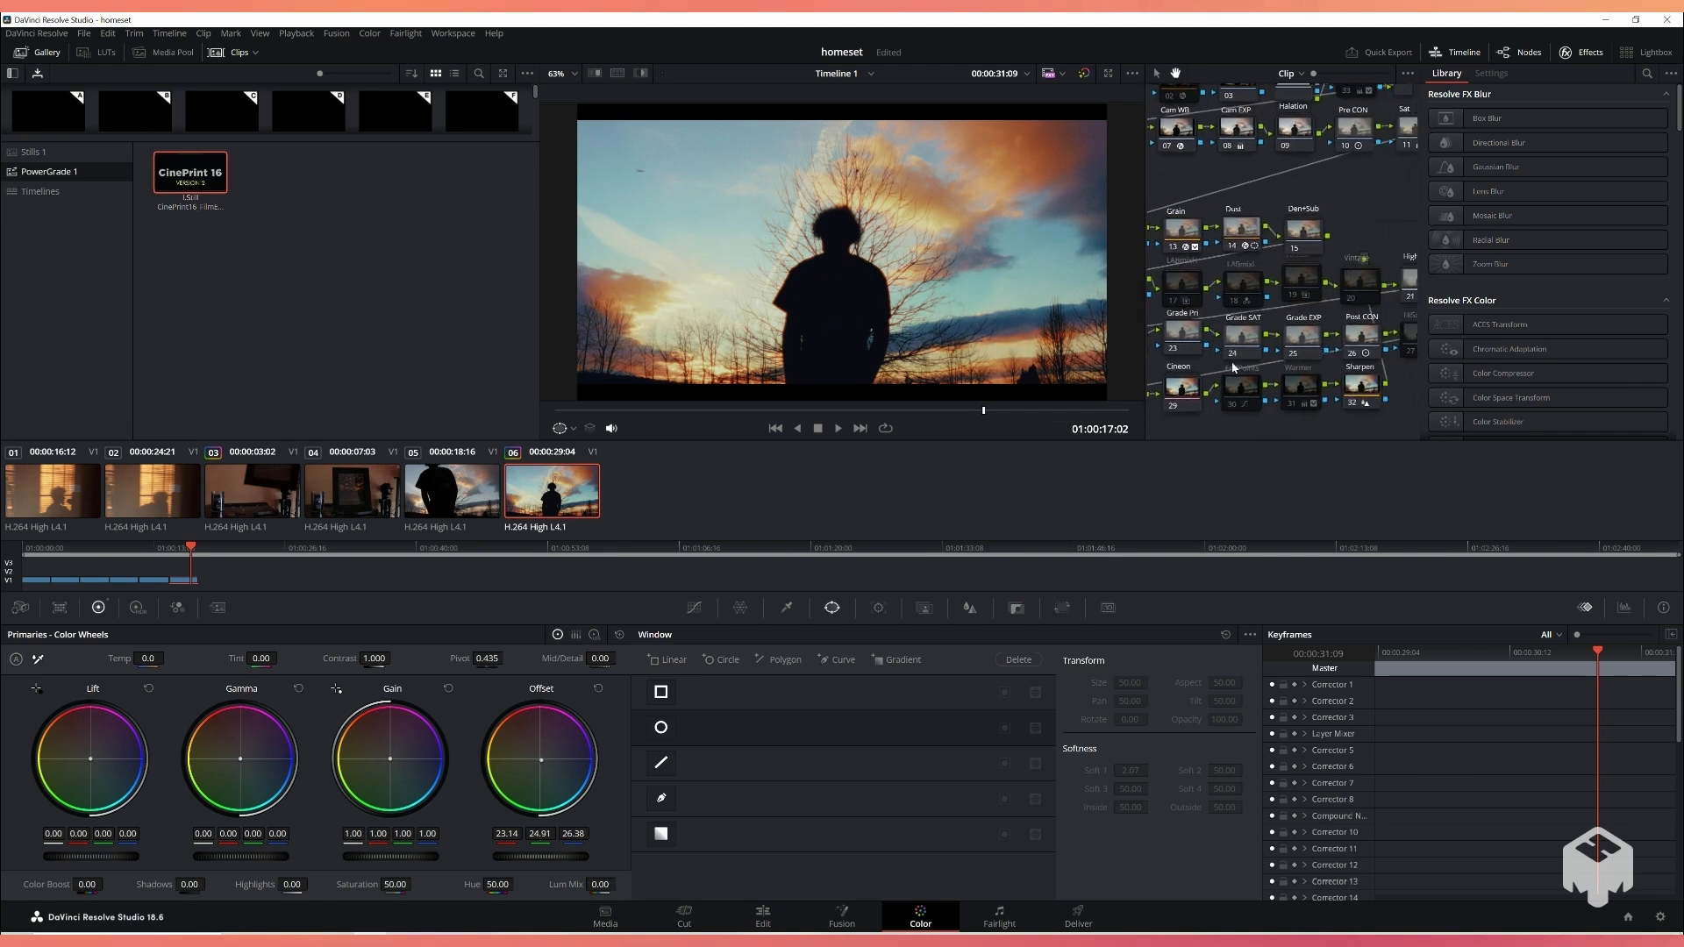
left_click_drag(1355, 219, 1303, 211)
left_click_drag(1202, 117, 1202, 195)
left_click_drag(1352, 290, 1369, 158)
Step: Toggle the Cineon node off and on to compare its effect on the image, leaving it enabled
left_click_drag(1247, 384, 1293, 384)
left_click(1298, 355)
left_click(1299, 355)
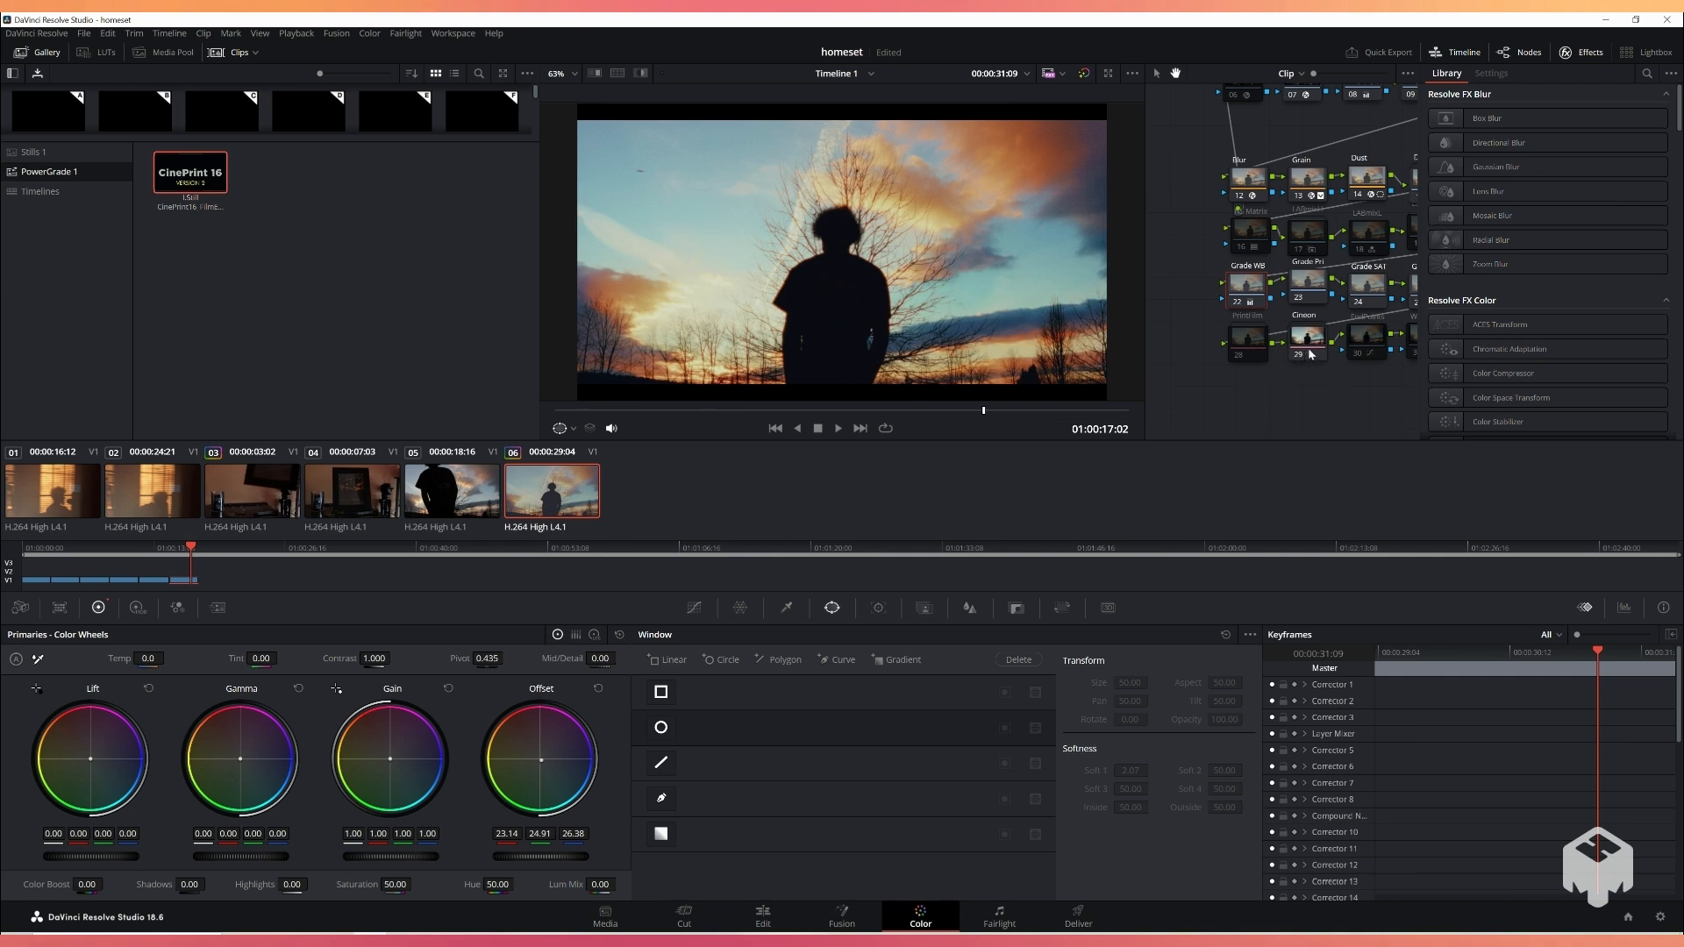
left_click(1311, 351)
left_click(1300, 355)
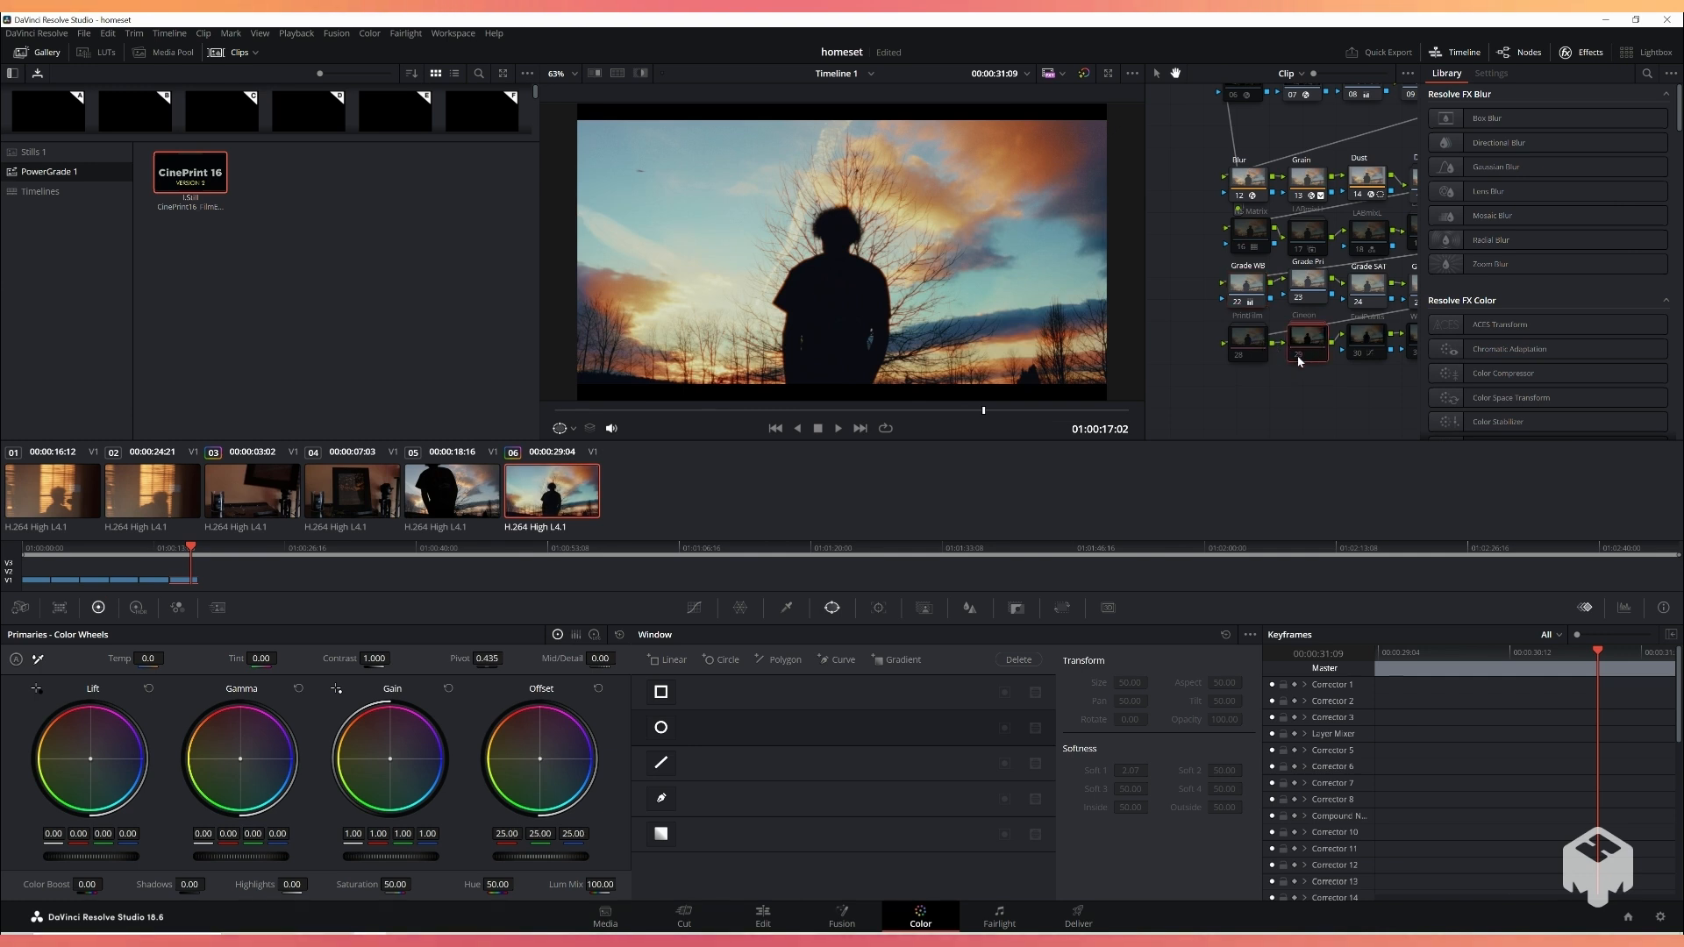
left_click(1300, 355)
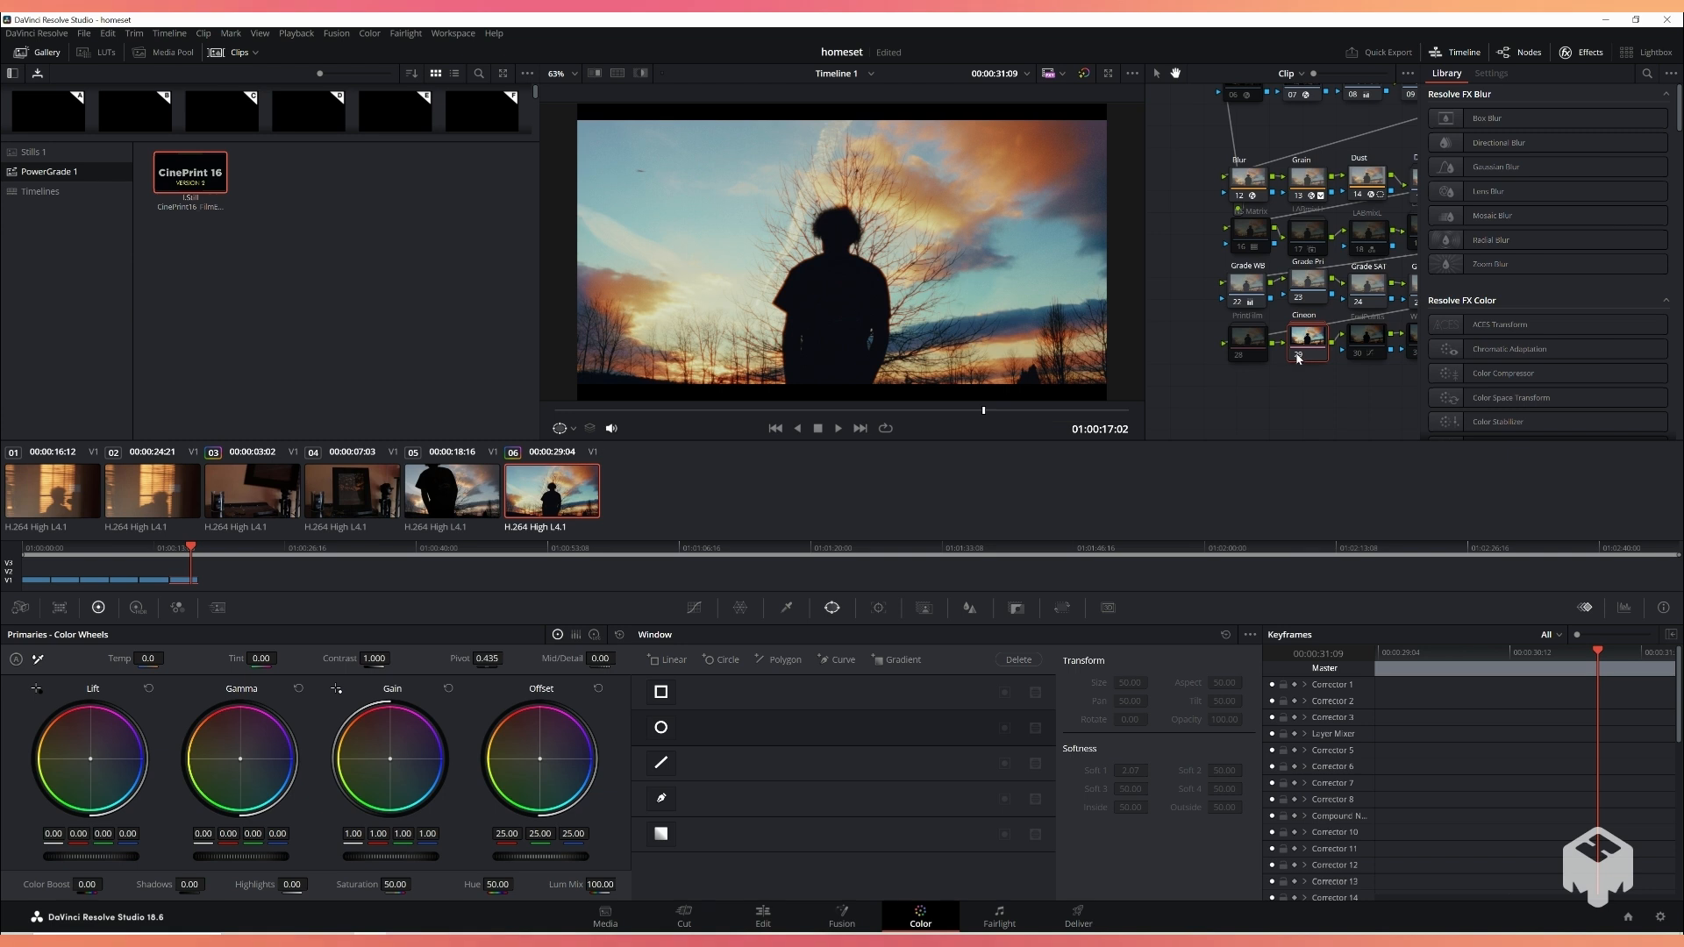
Step: Disable the Cineon node, enable the PrintFilm node instead, and display the nodes inside the PrintFilm compound
left_click(1298, 356)
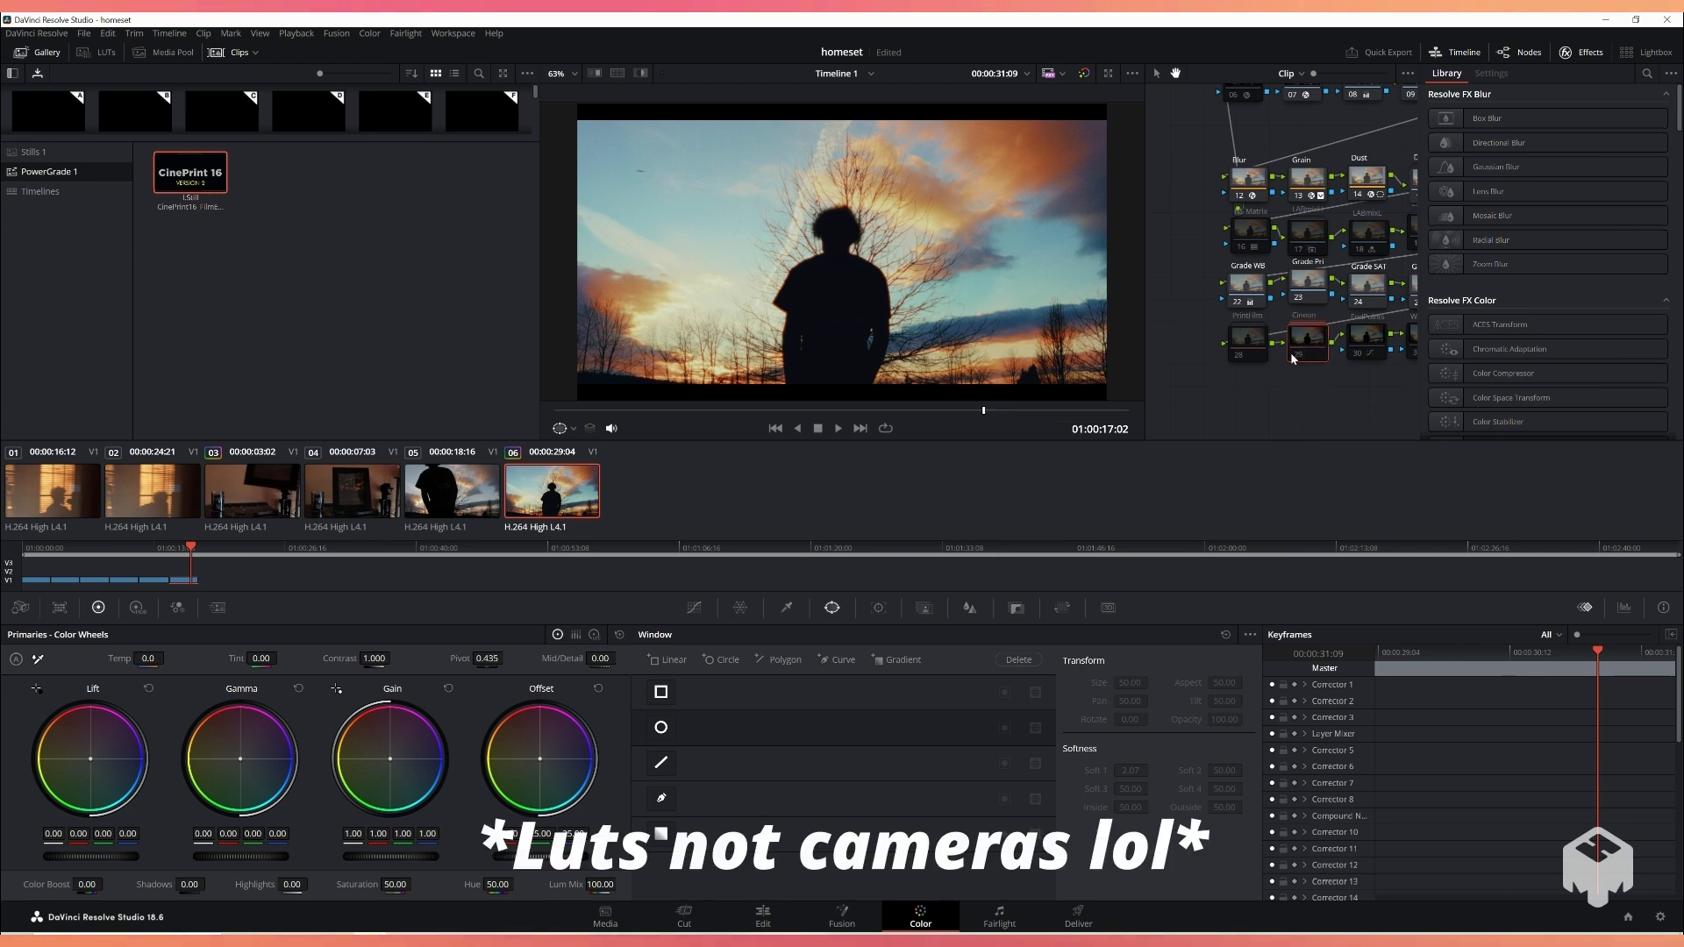
left_click(1240, 357)
left_click(1253, 346)
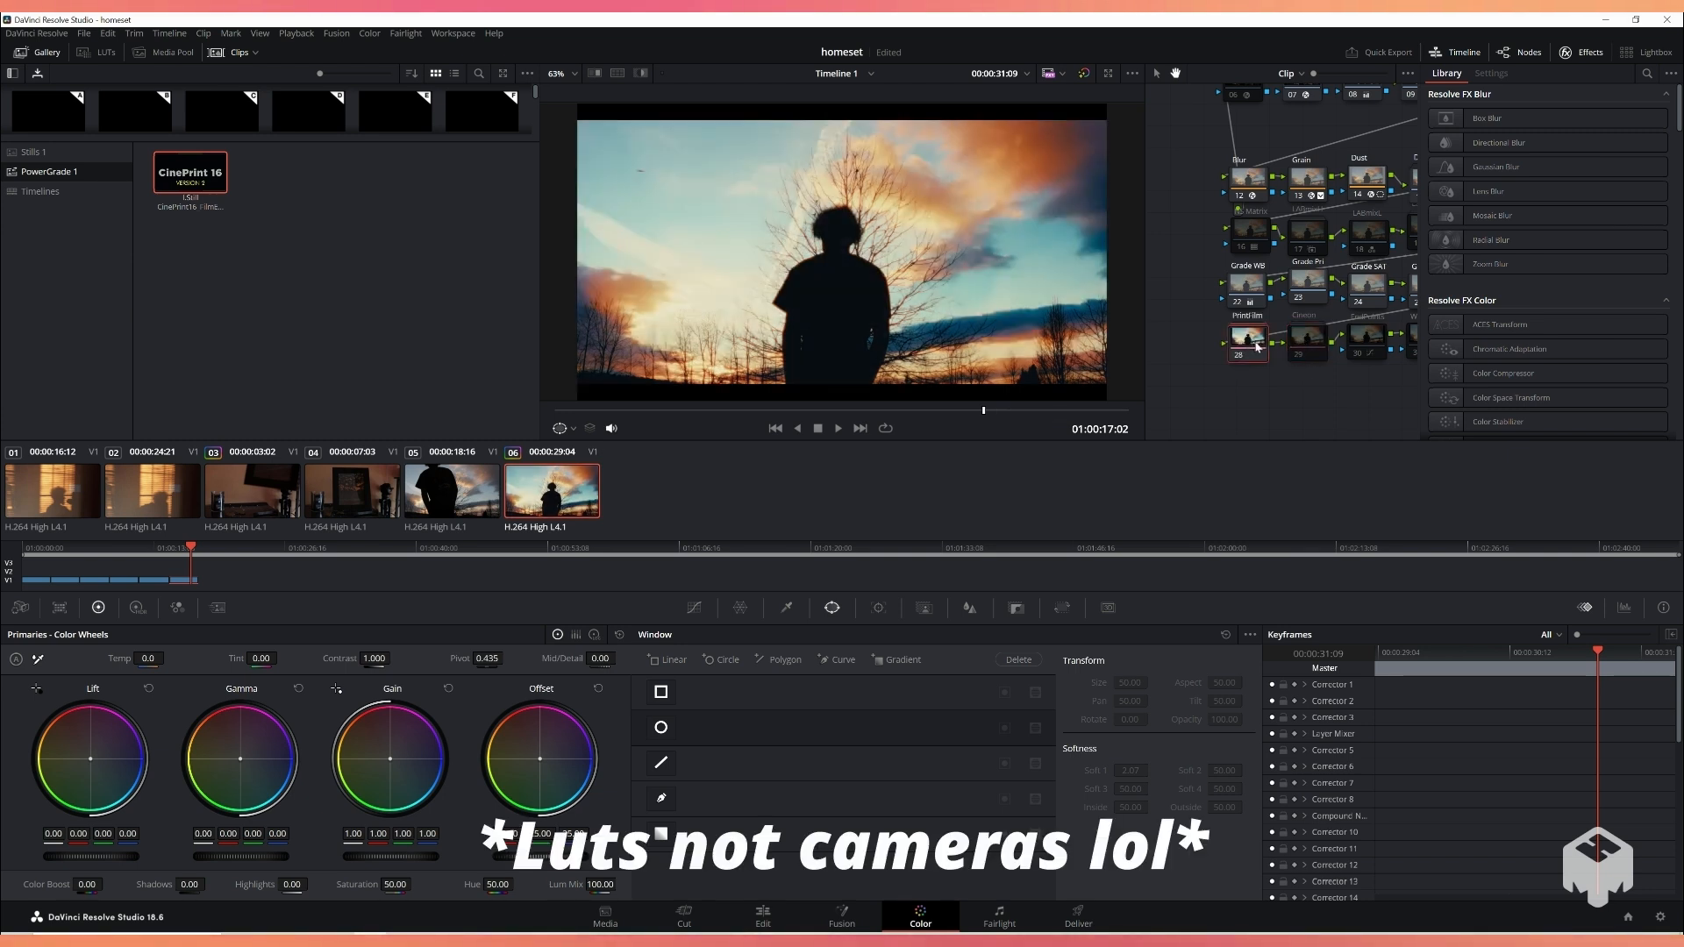
right_click(1253, 348)
left_click(1304, 372)
Step: Toggle the three 2383 film print nodes one at a time to compare their looks, leaving them all disabled
left_click_drag(1301, 282, 1266, 307)
left_click(1277, 307)
left_click(1277, 307)
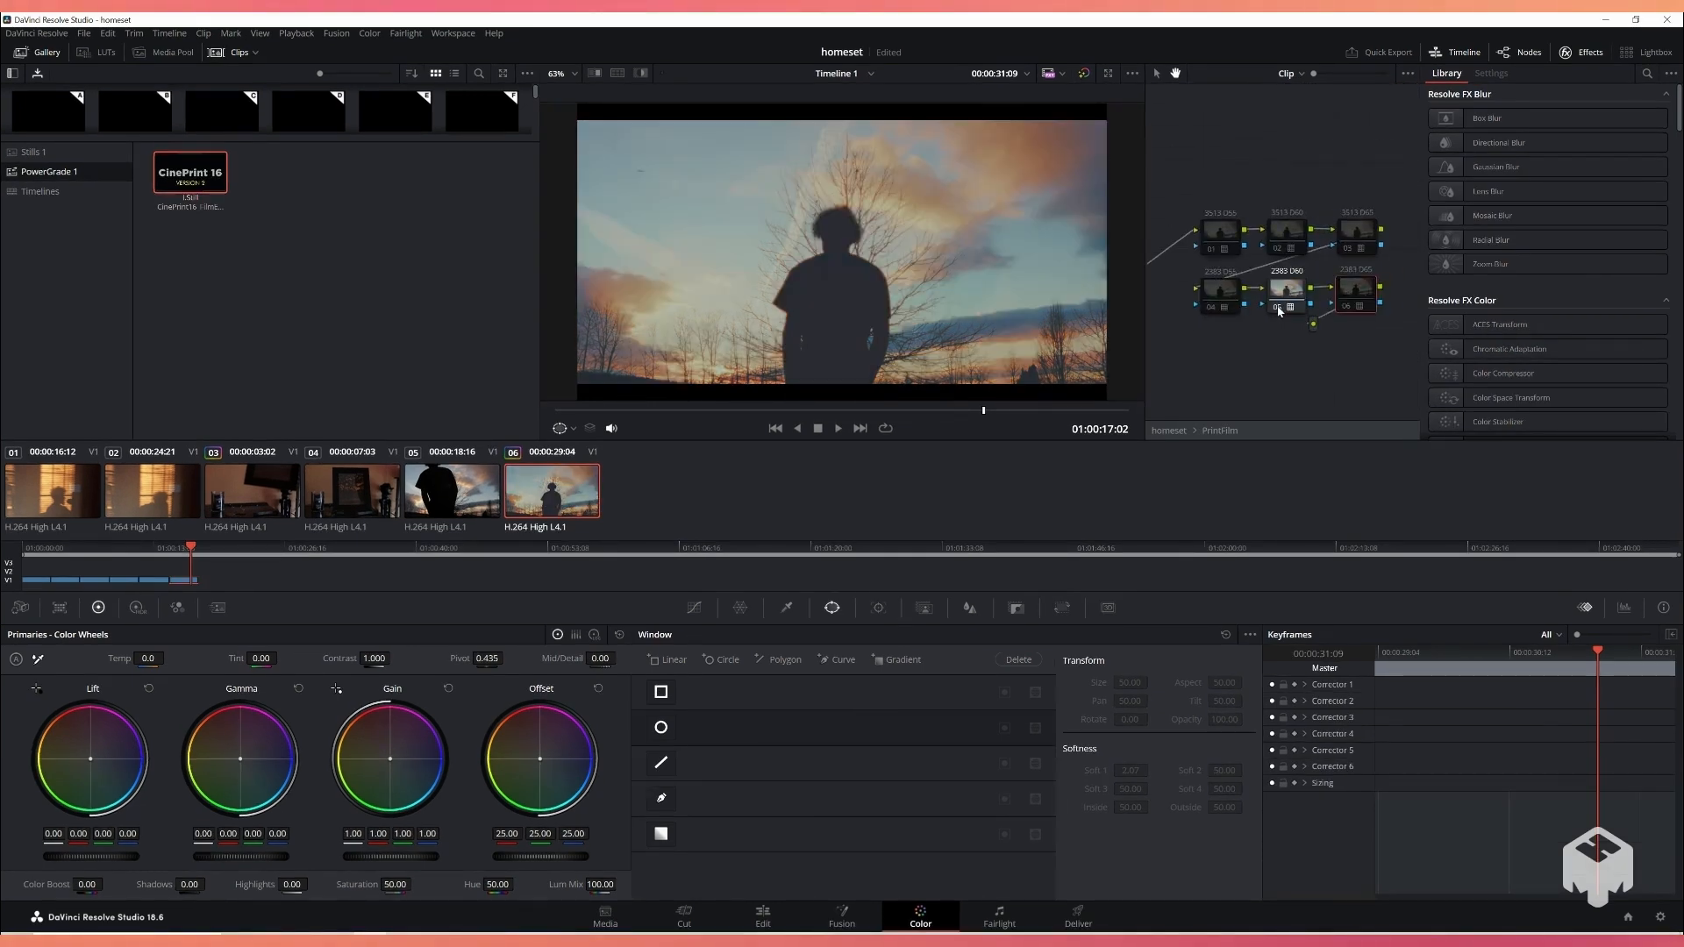
left_click(1211, 307)
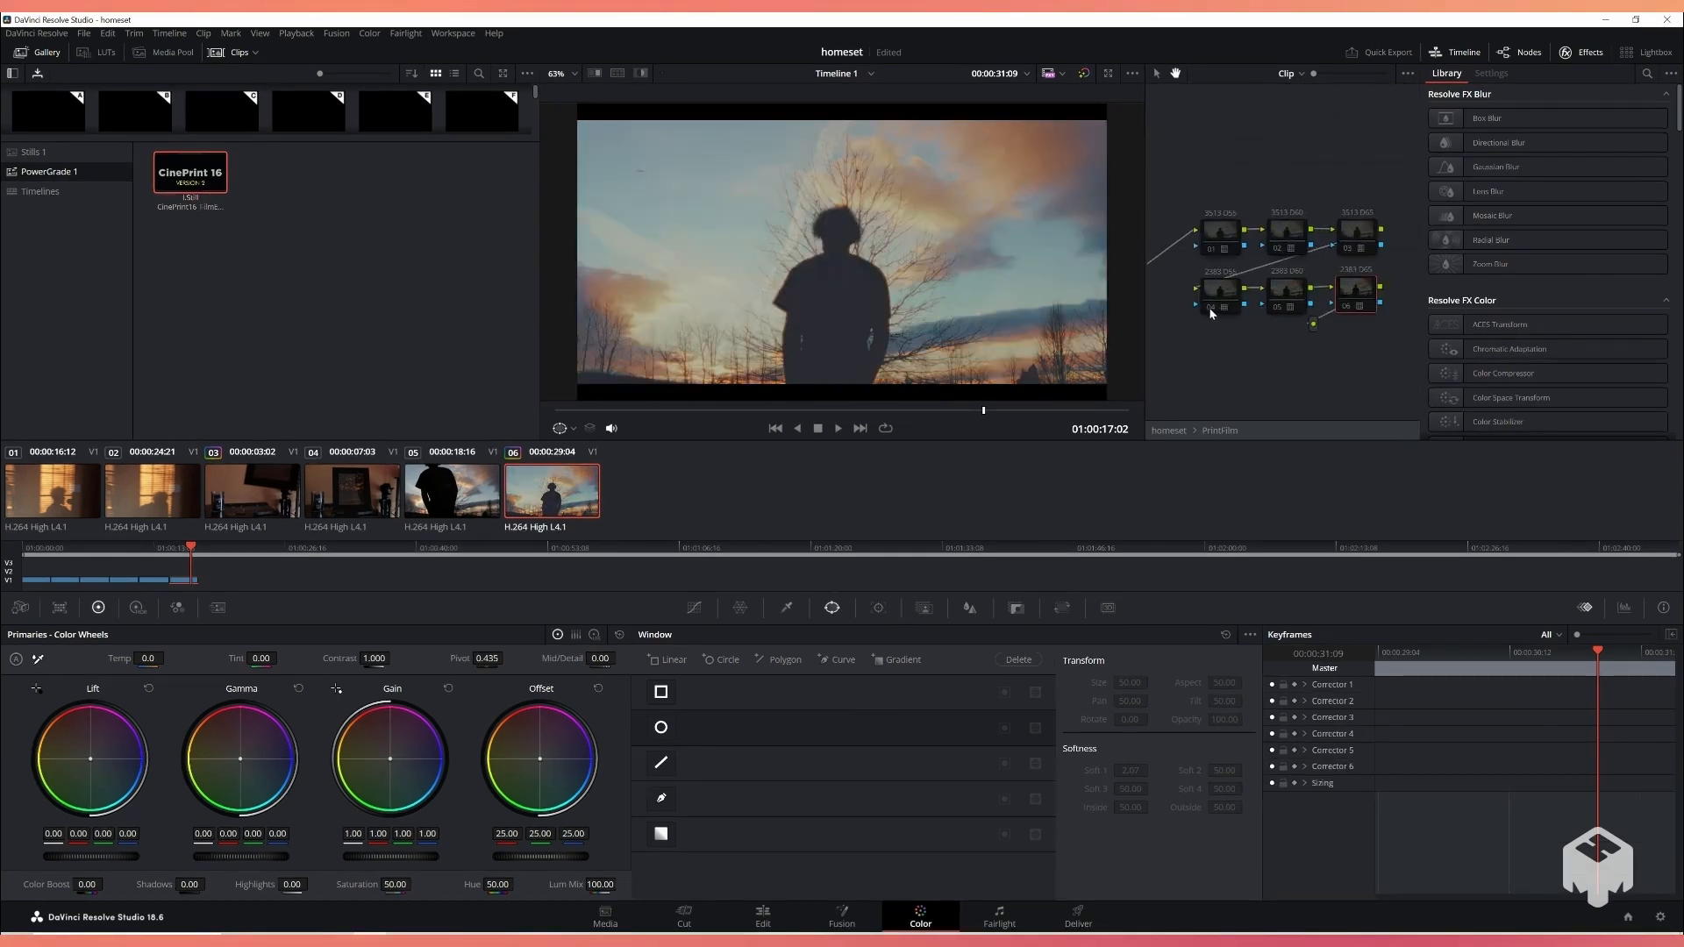
left_click(1211, 307)
left_click(1345, 306)
left_click(1346, 307)
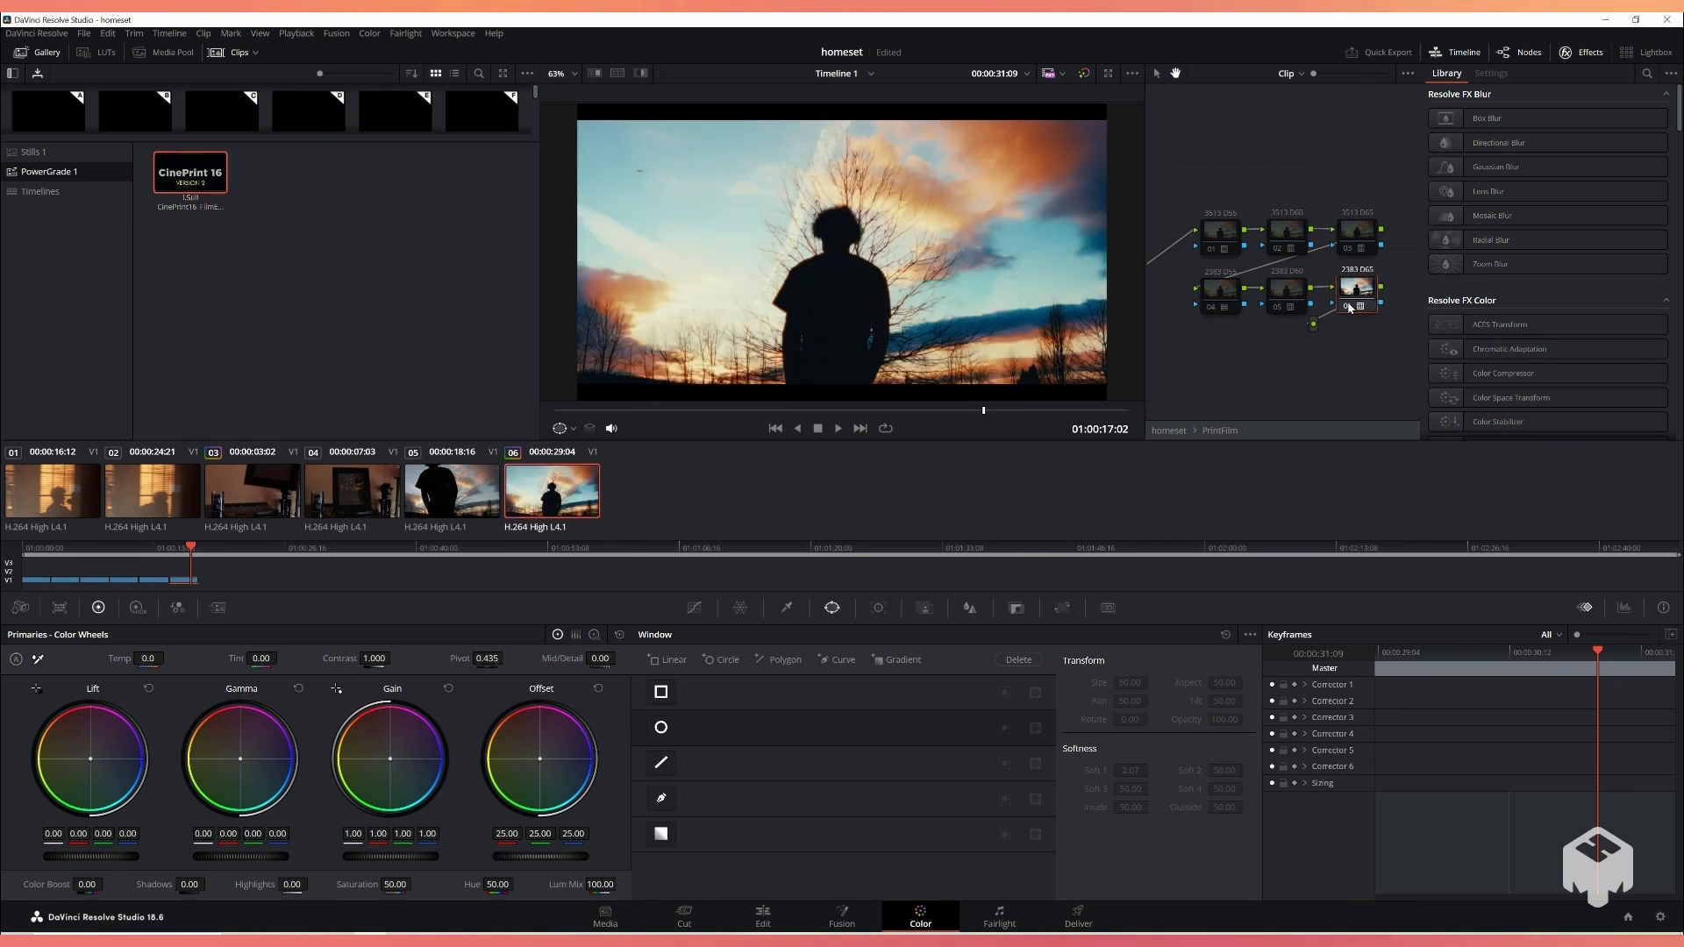
left_click(1347, 307)
Step: Toggle the three 3513 film print nodes one at a time to compare their looks, leaving them all disabled
left_click(1212, 252)
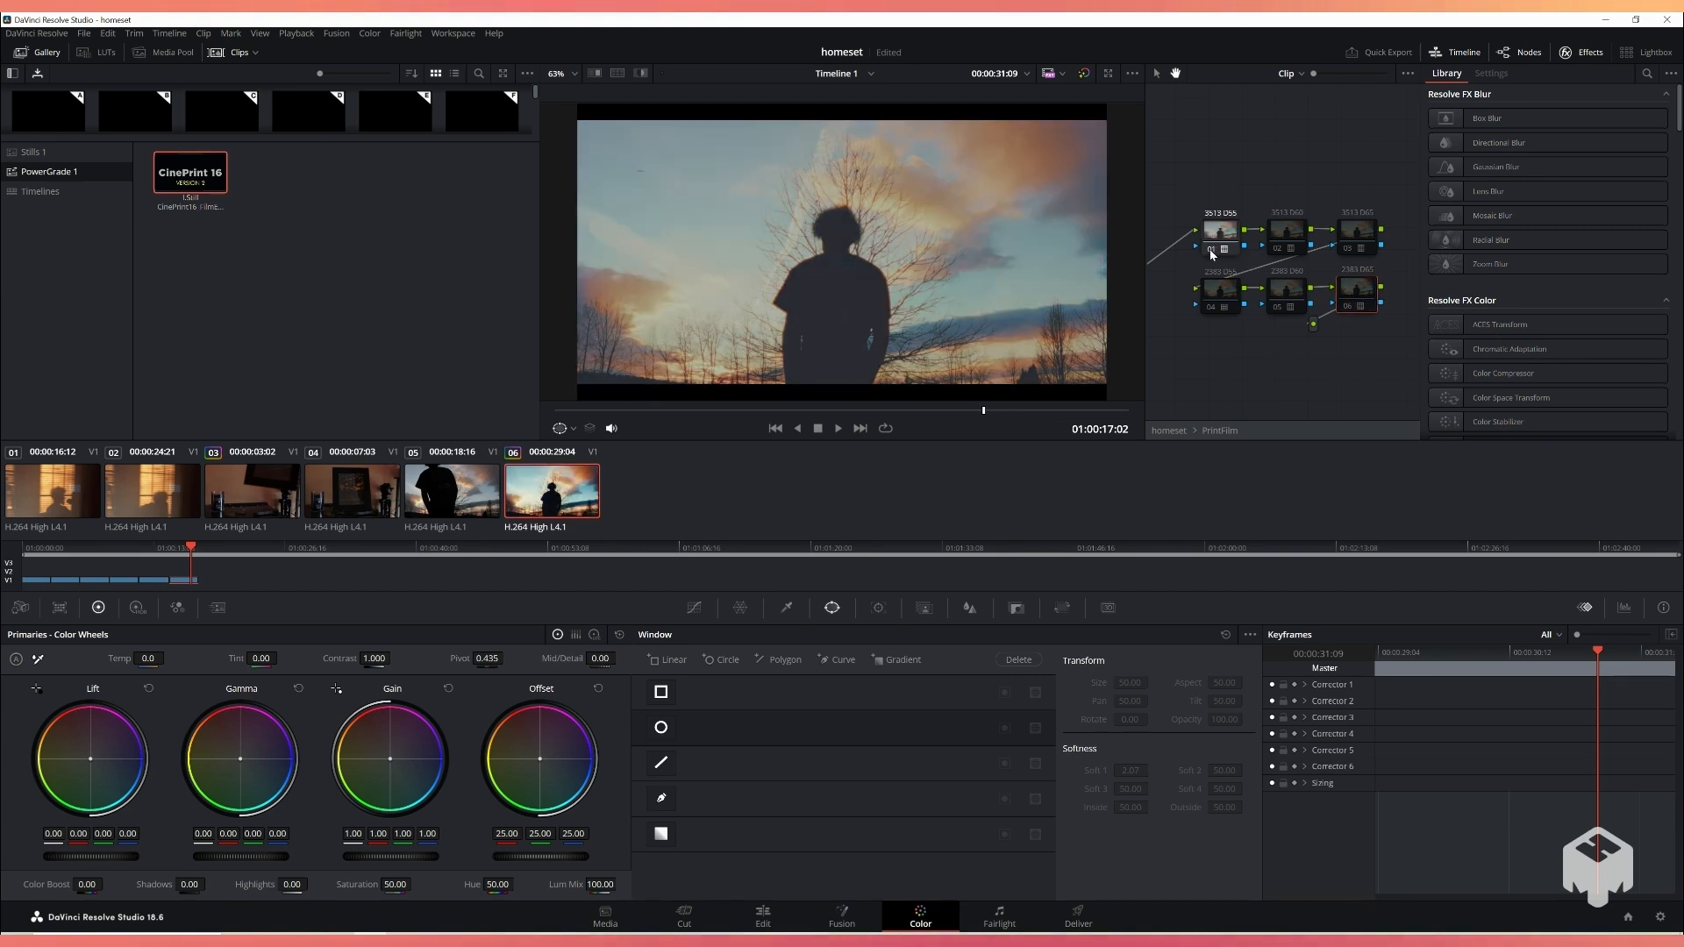
left_click(1213, 252)
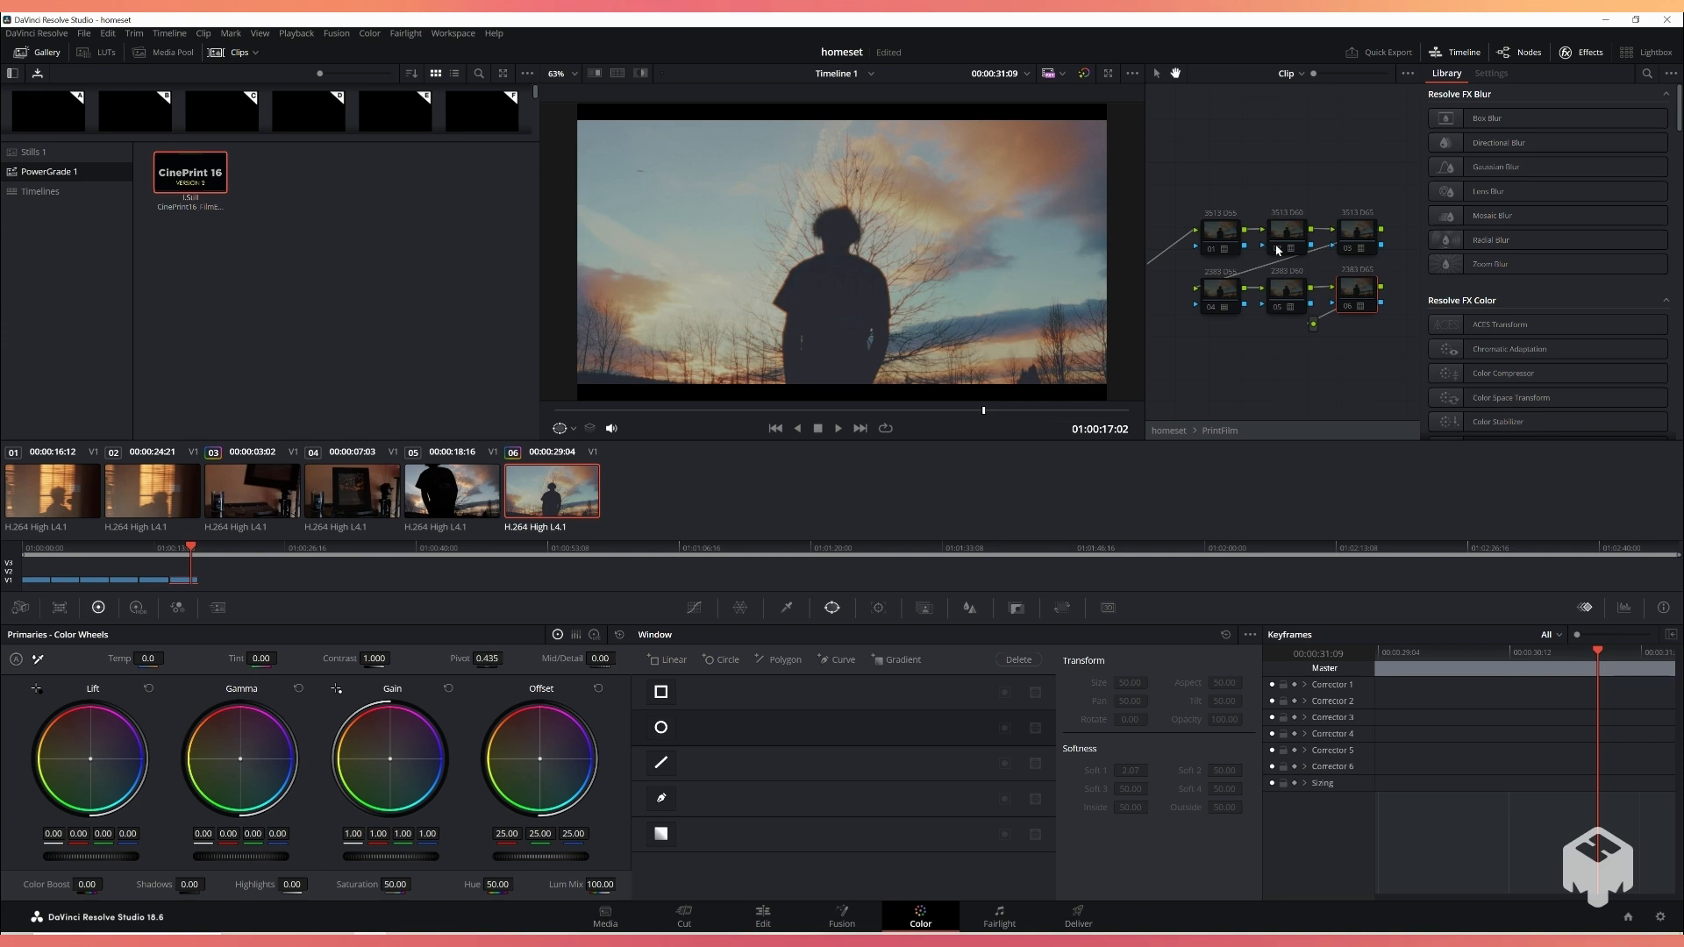
left_click(1277, 249)
left_click(1277, 249)
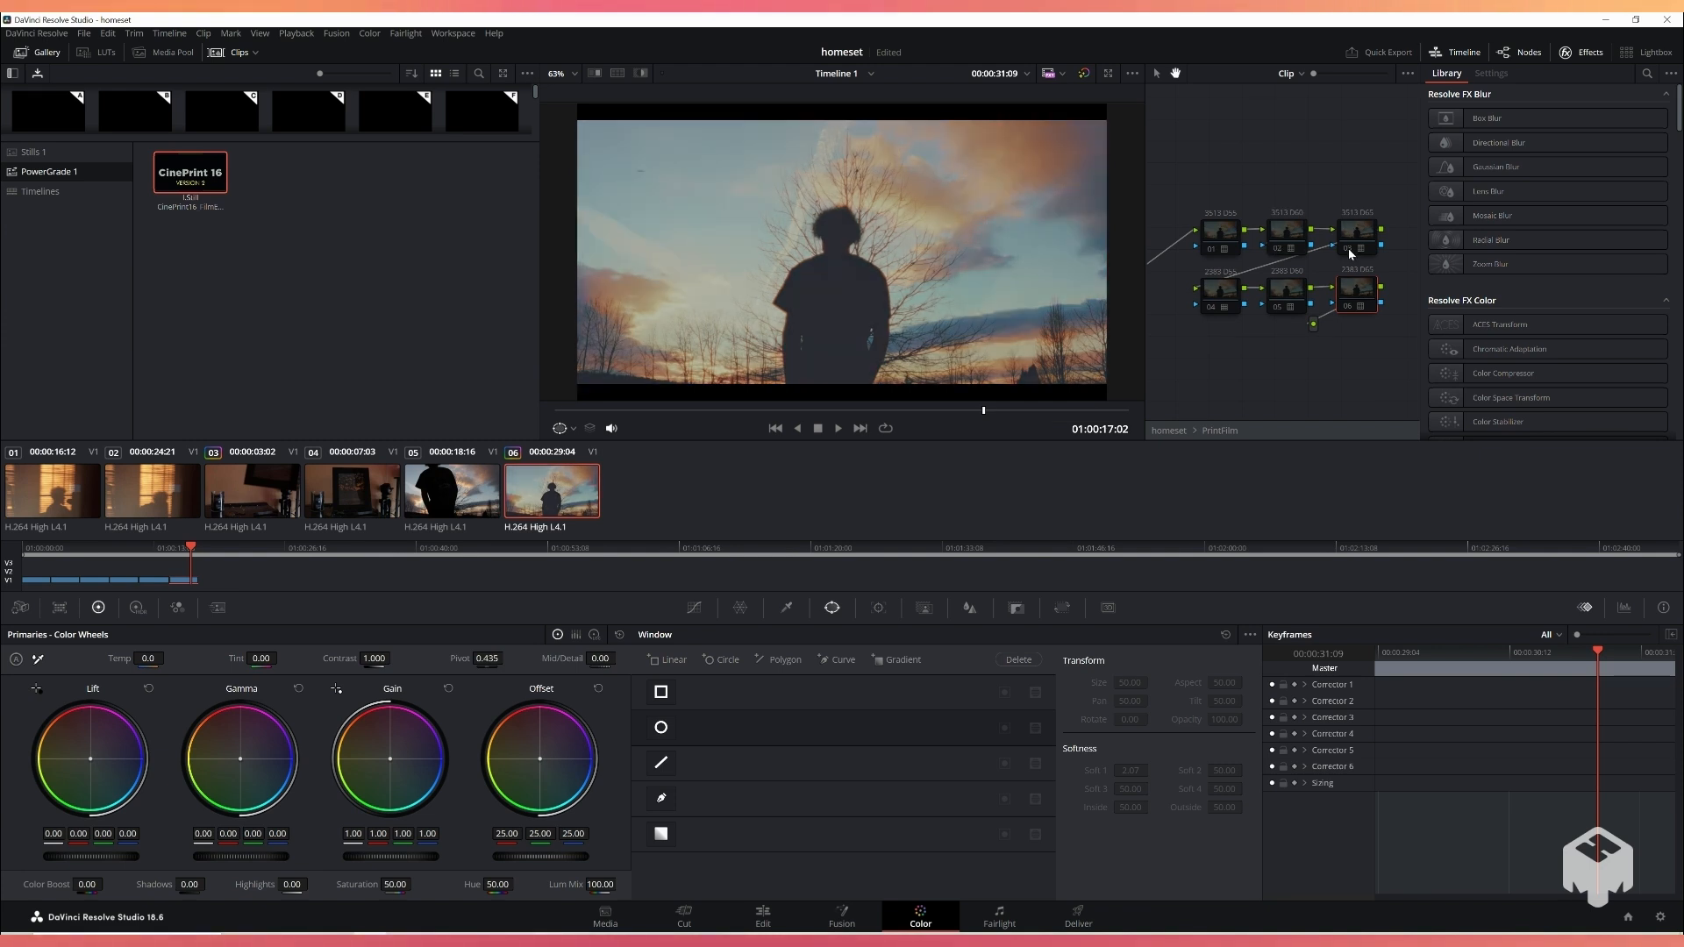
left_click(1349, 250)
left_click(1349, 249)
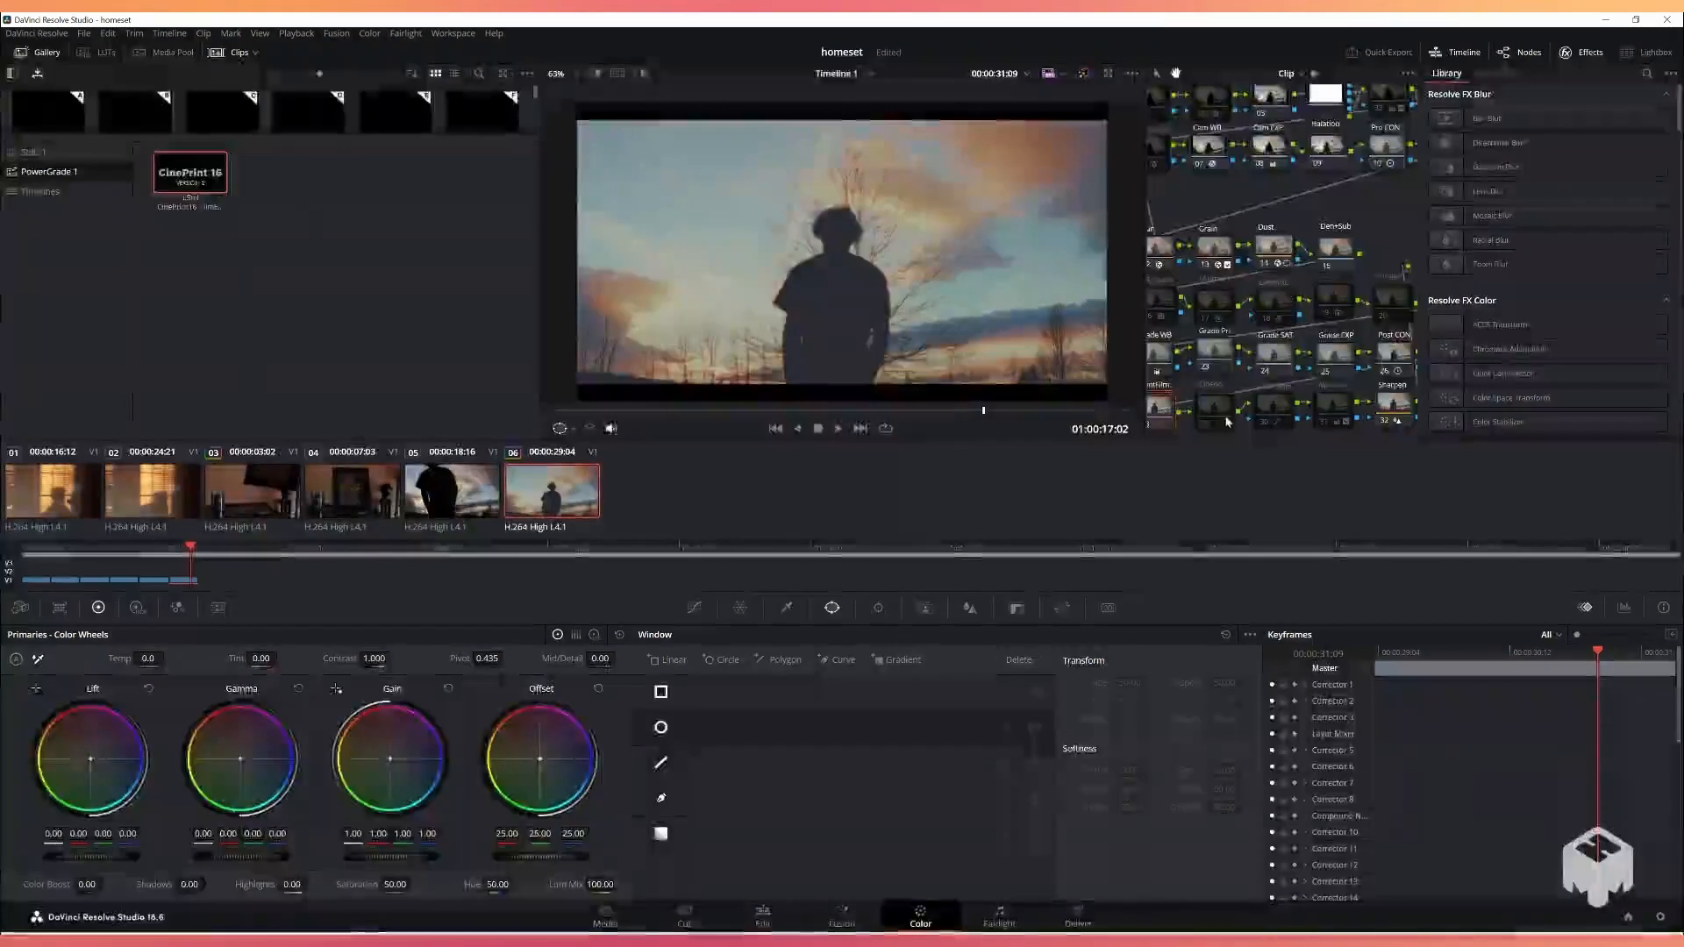
Step: Re-enable the Cineon node in the main node graph and disable the PrintFilm node
left_click(1204, 425)
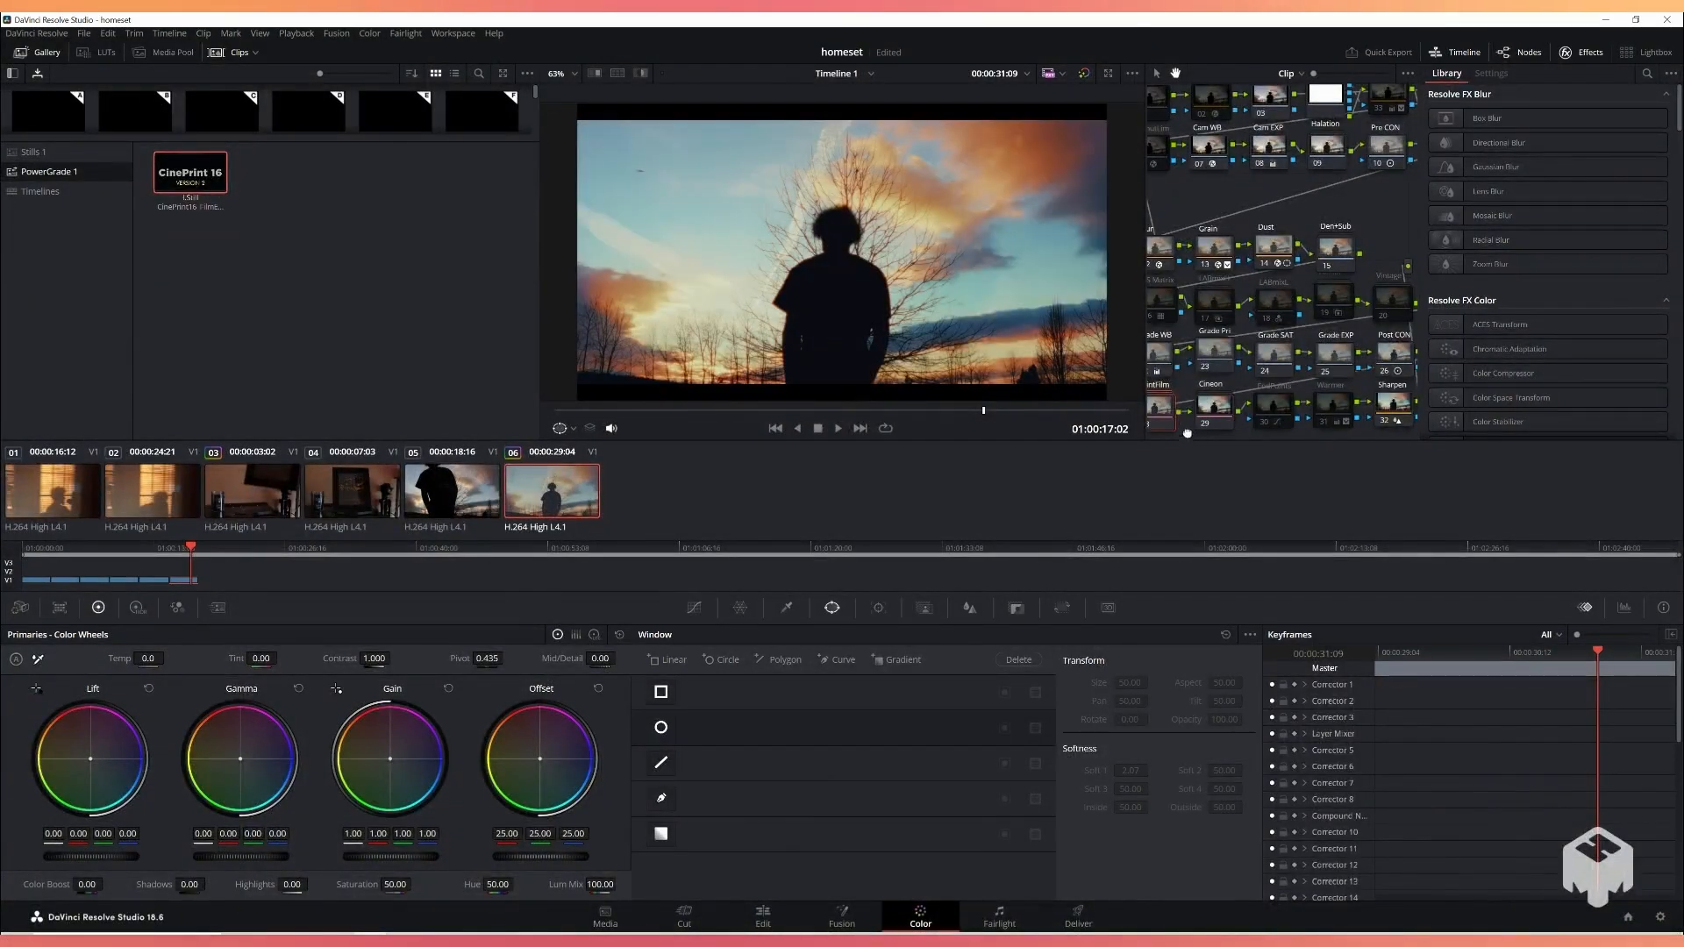
left_click_drag(1160, 433, 1198, 377)
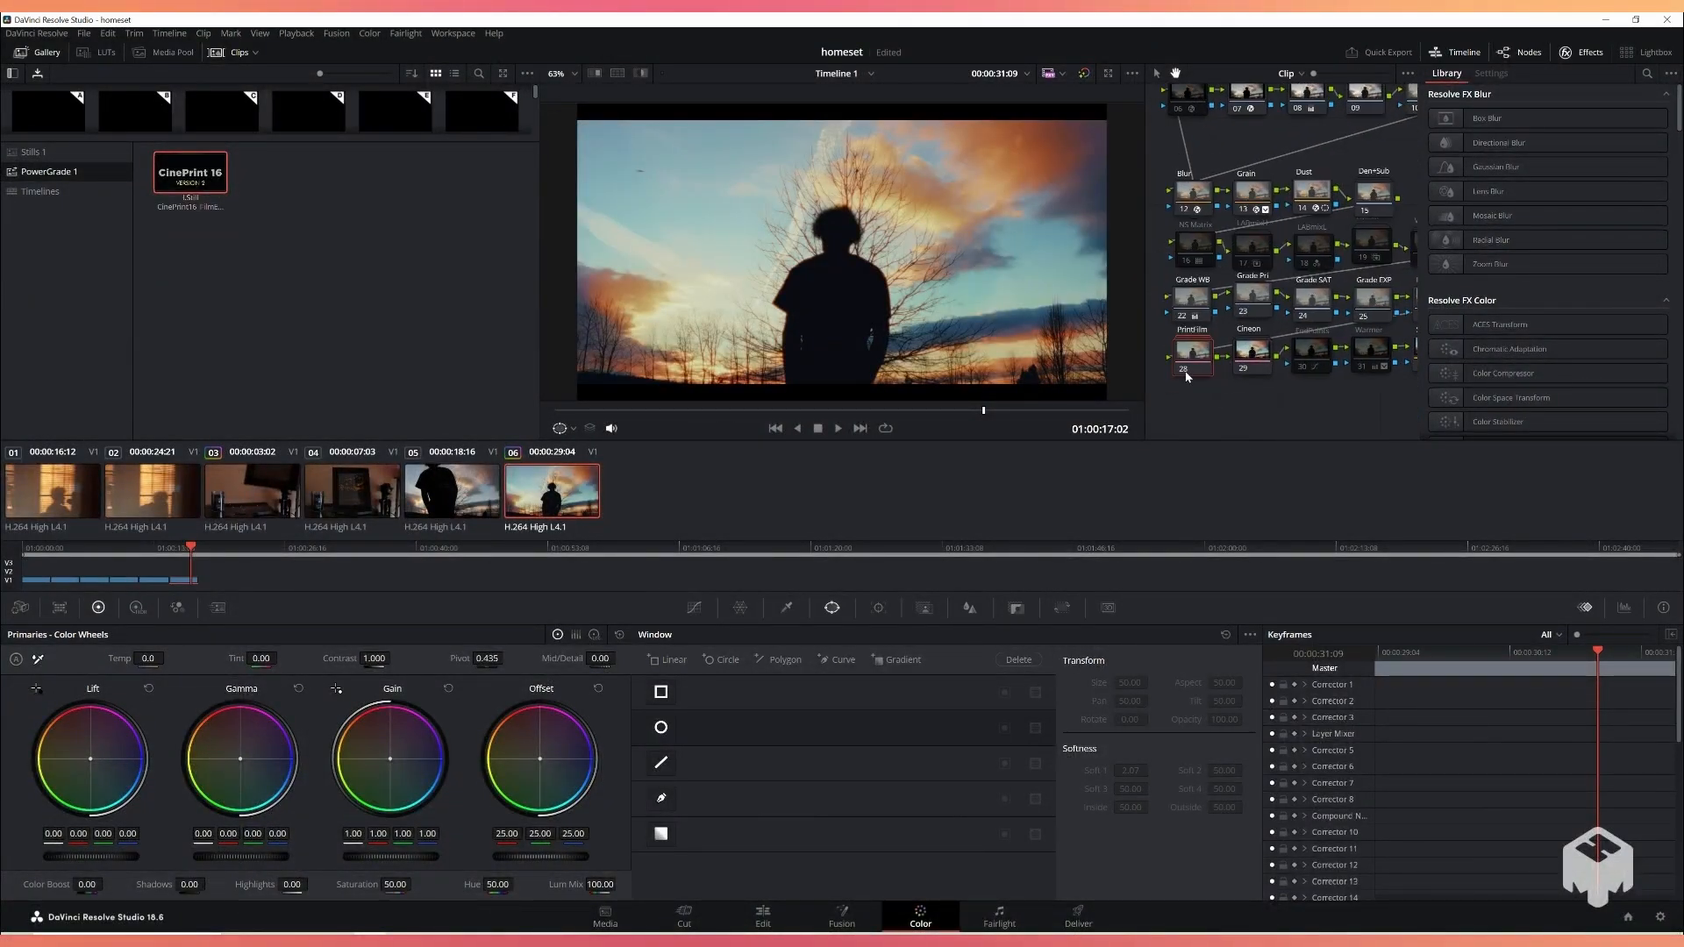
left_click(1184, 372)
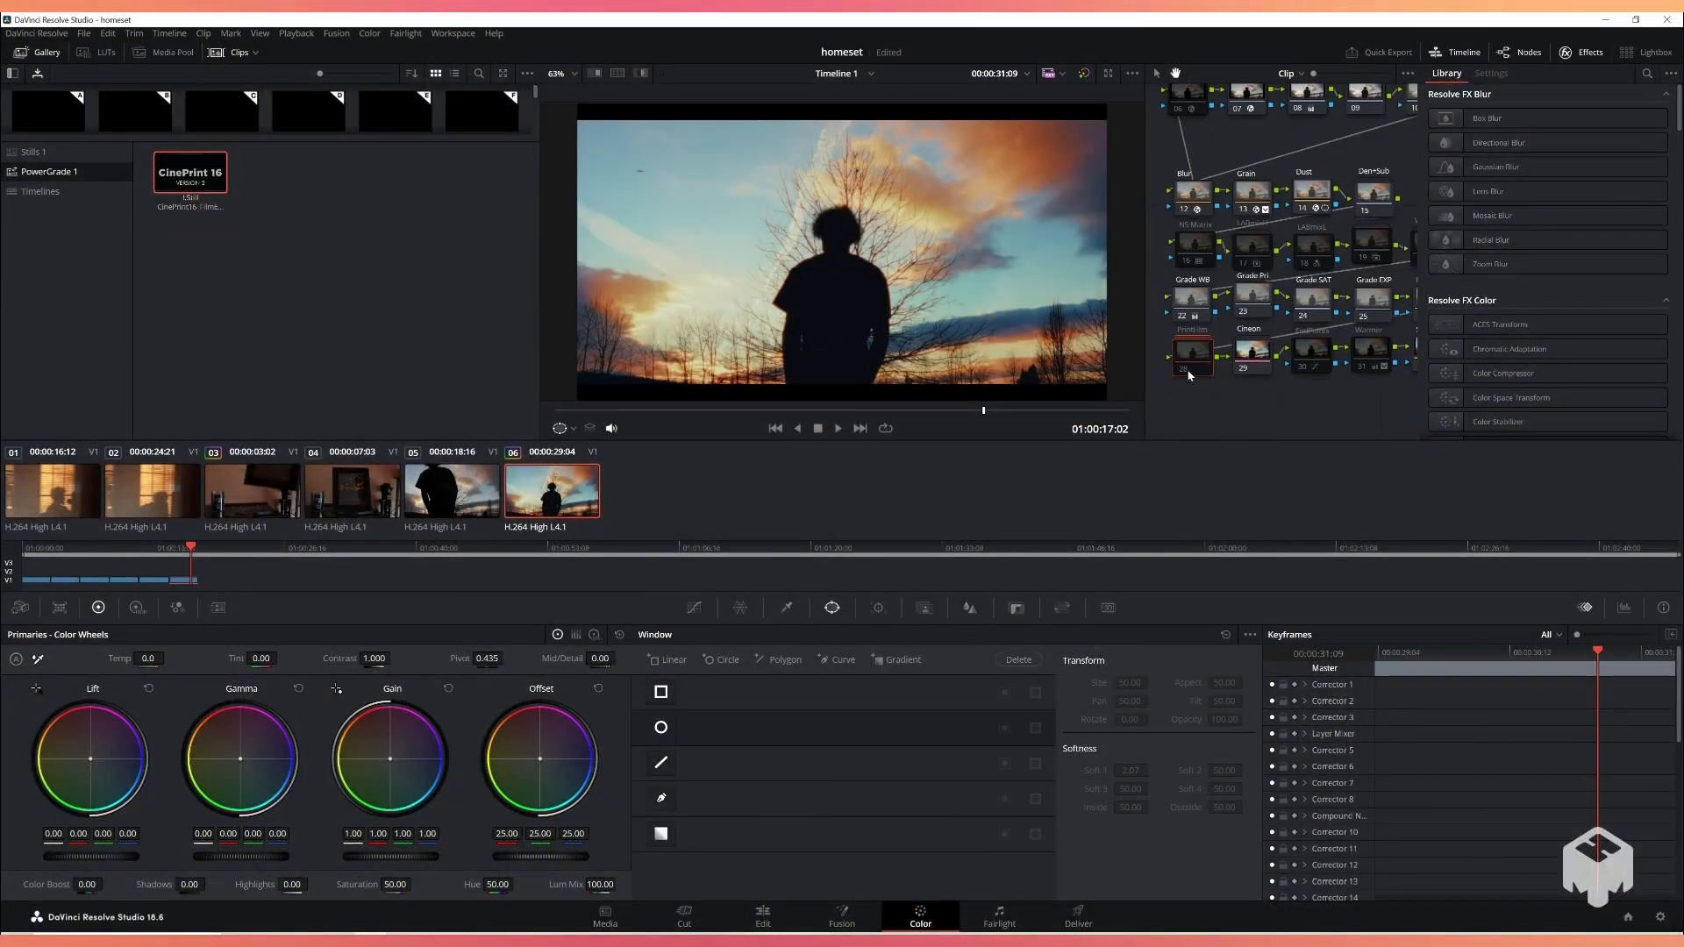
Step: Select the EndPoints node, display its custom curve, and compare the image with the node on and off
left_click(1312, 370)
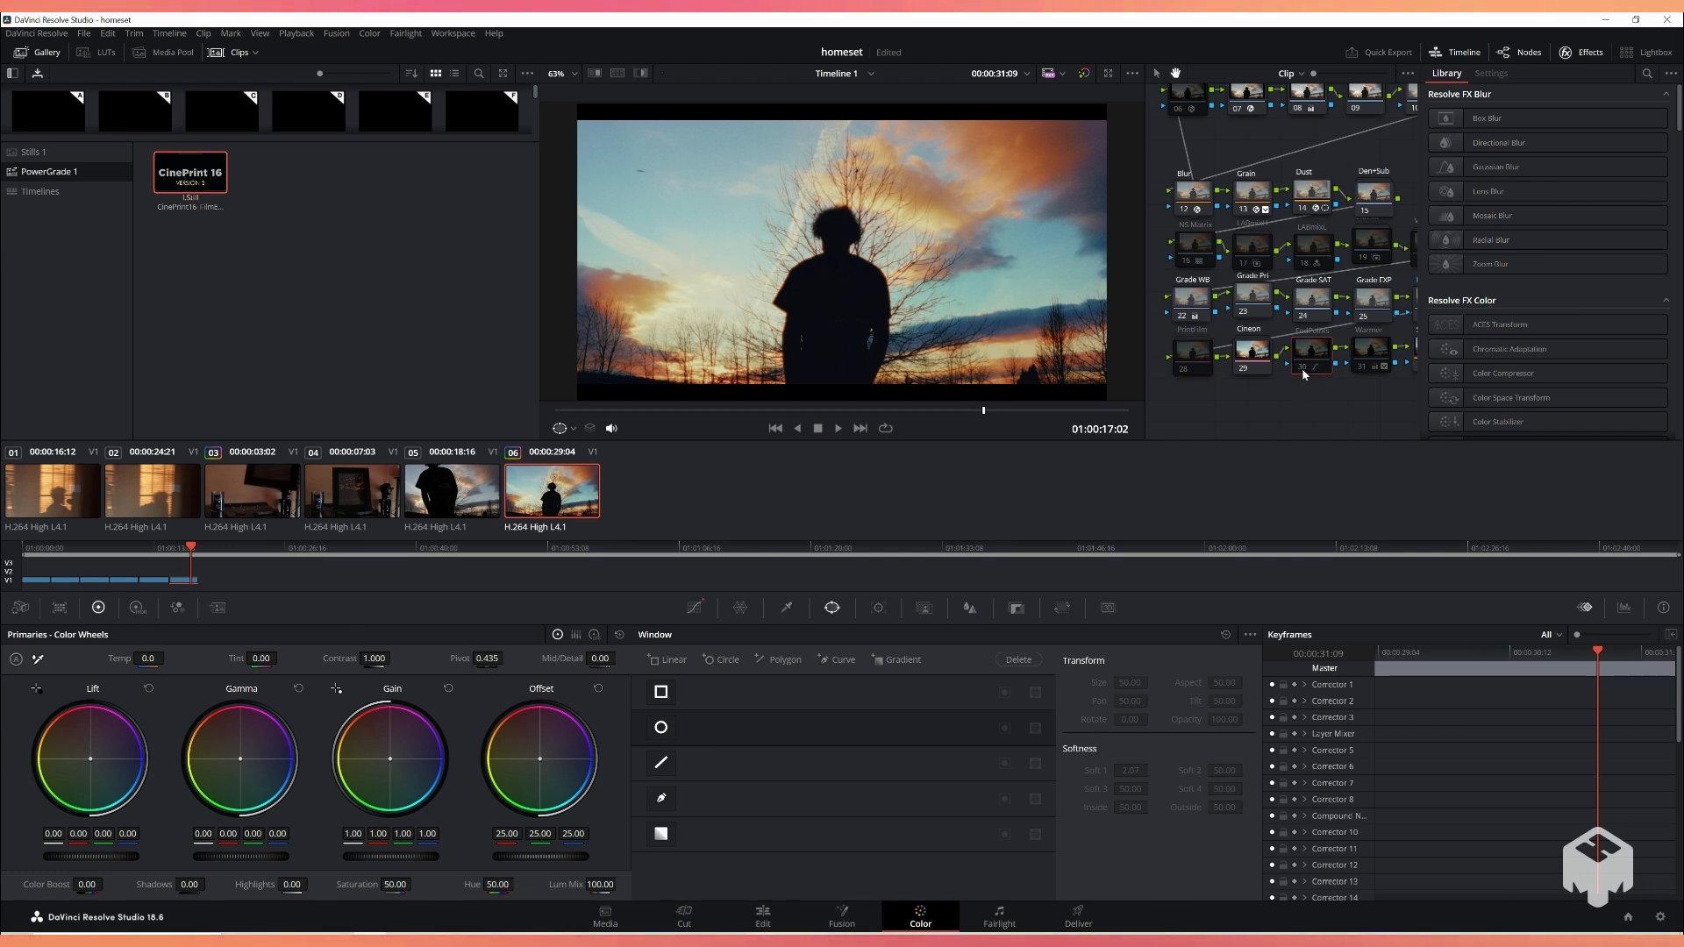
left_click(694, 608)
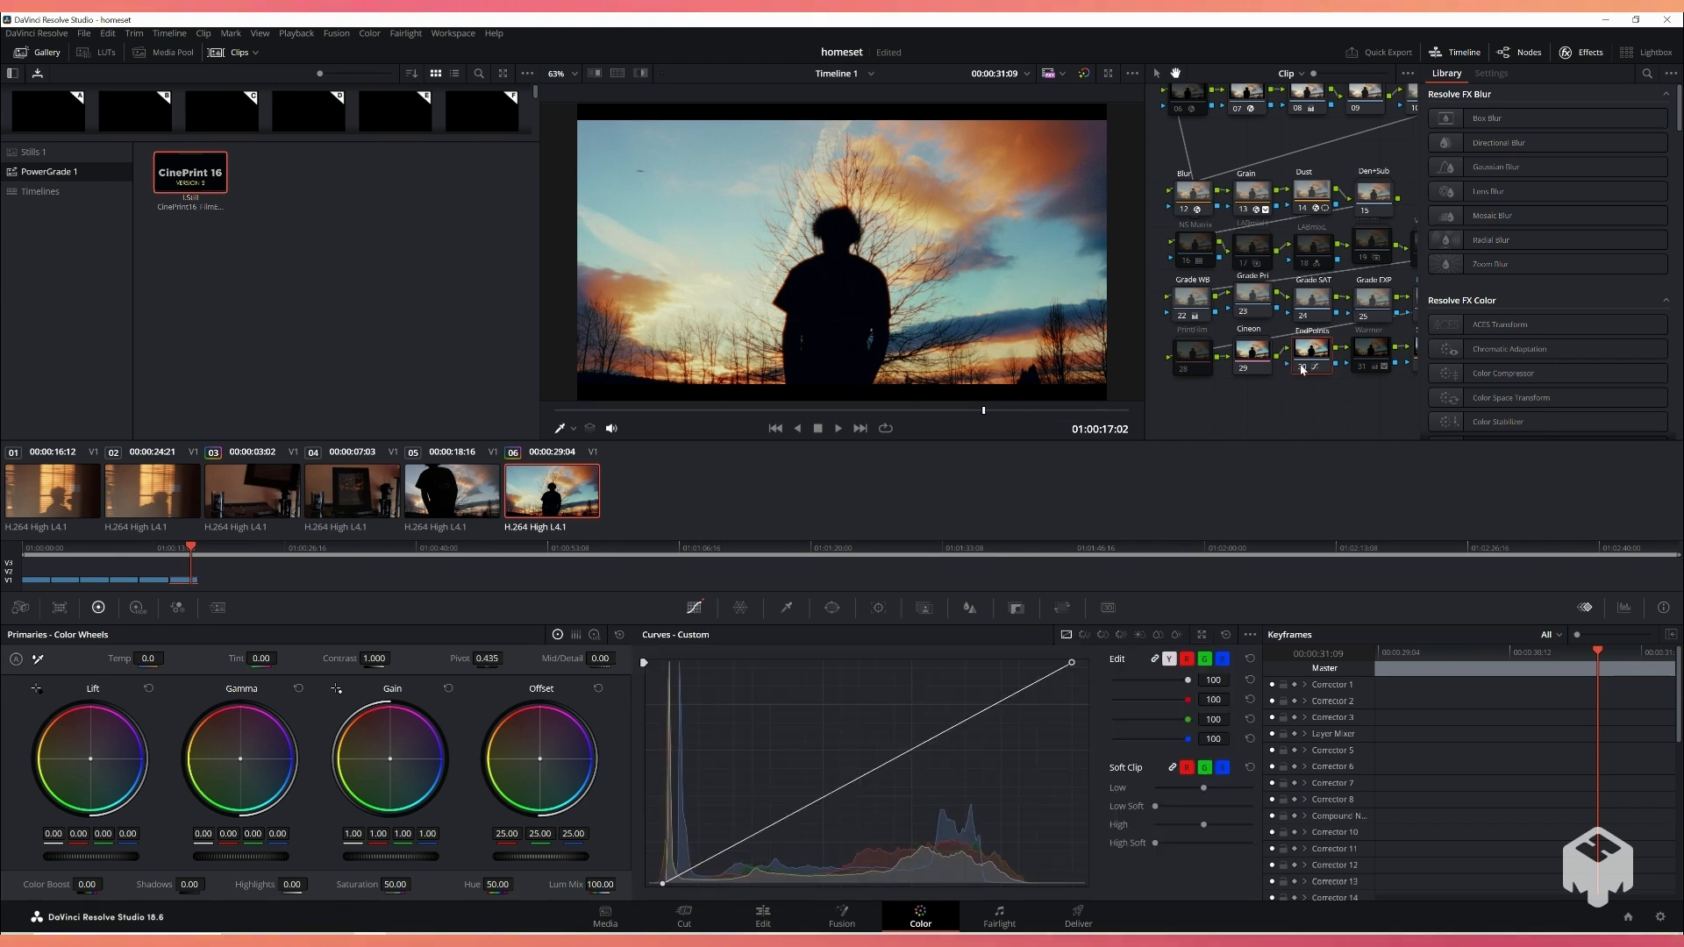
left_click_drag(1347, 384, 1198, 353)
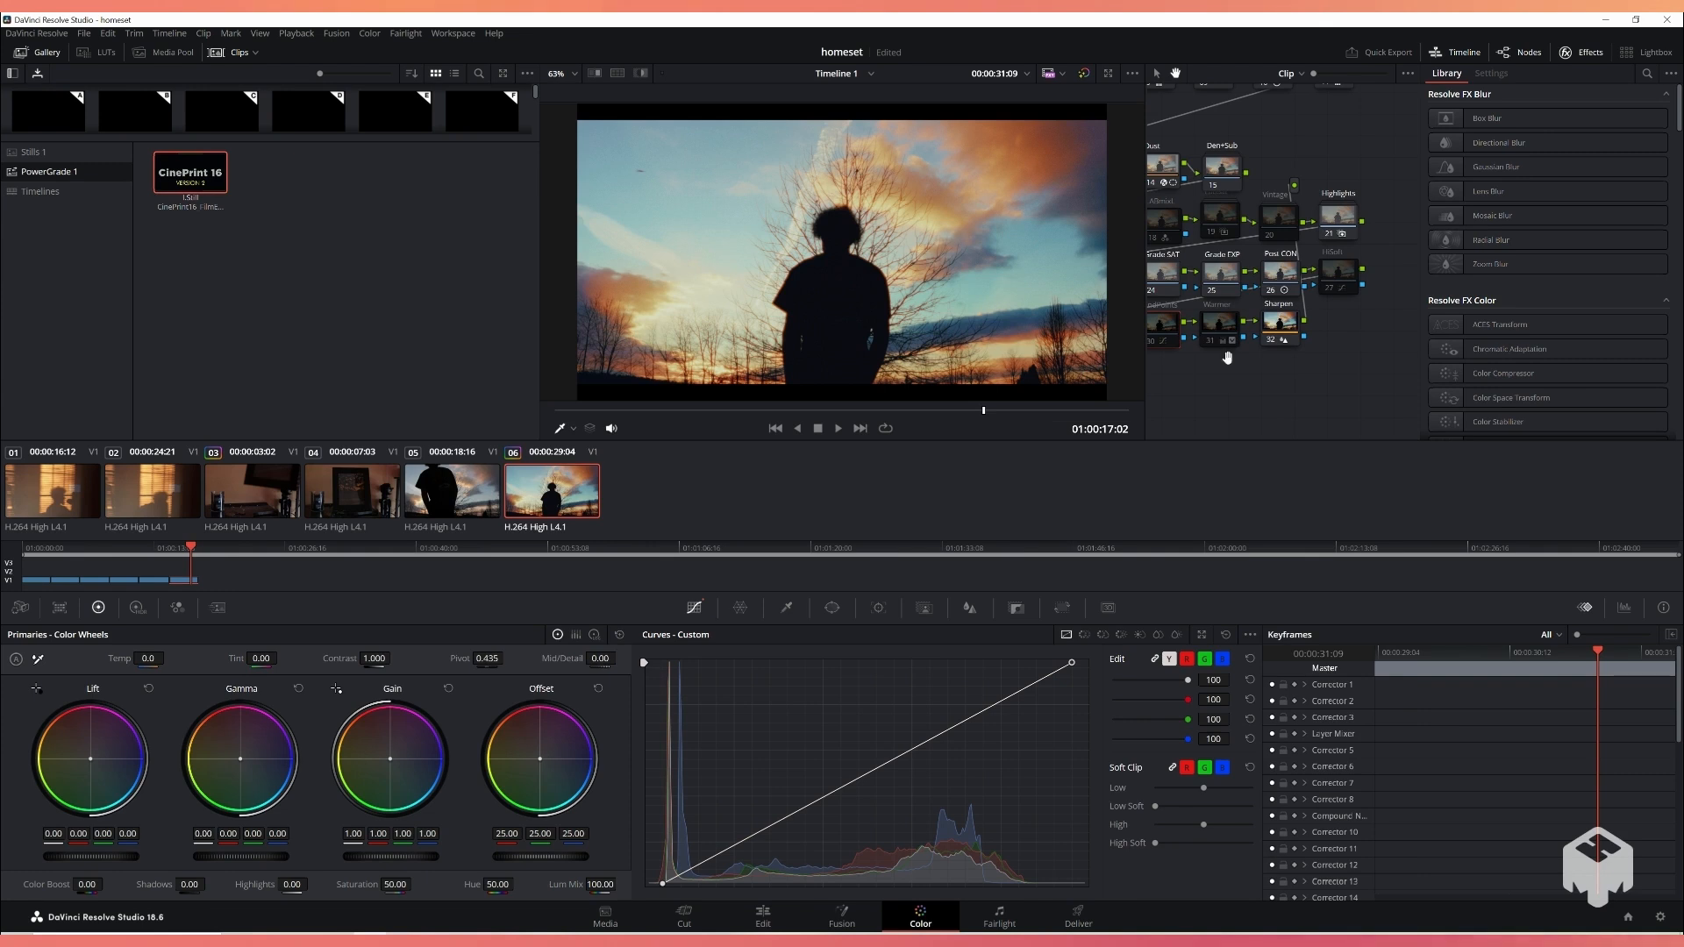
left_click_drag(1229, 357, 1300, 388)
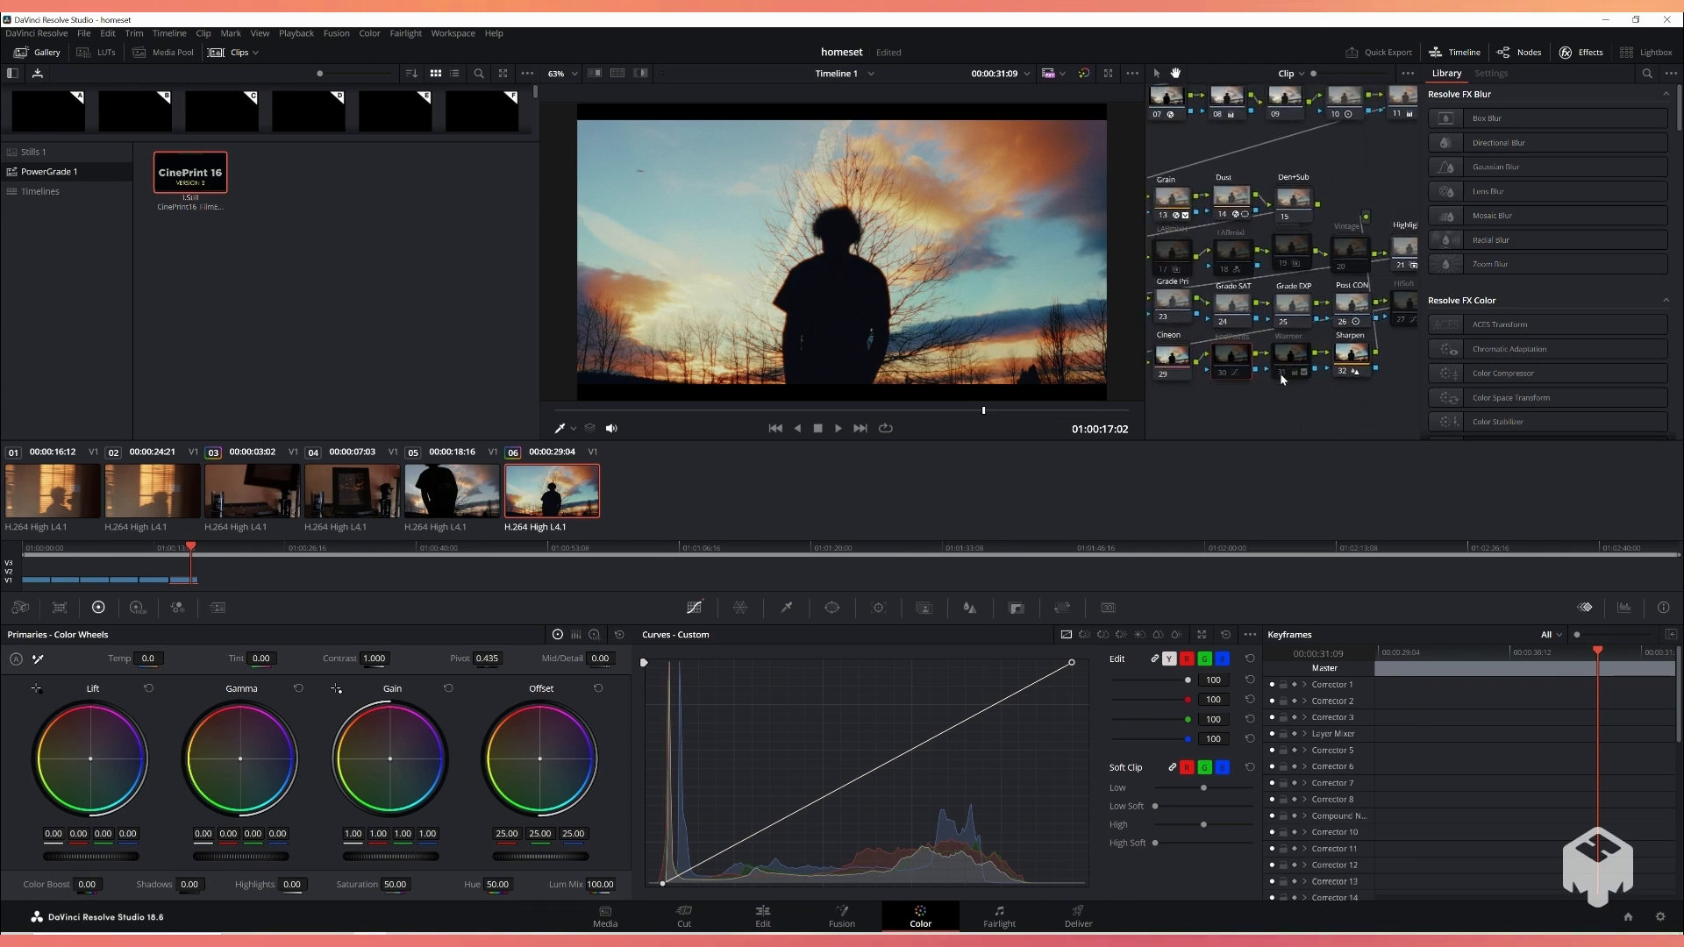
Step: Toggle the Warmer node to compare its effect on the image, leaving it enabled
left_click(1281, 372)
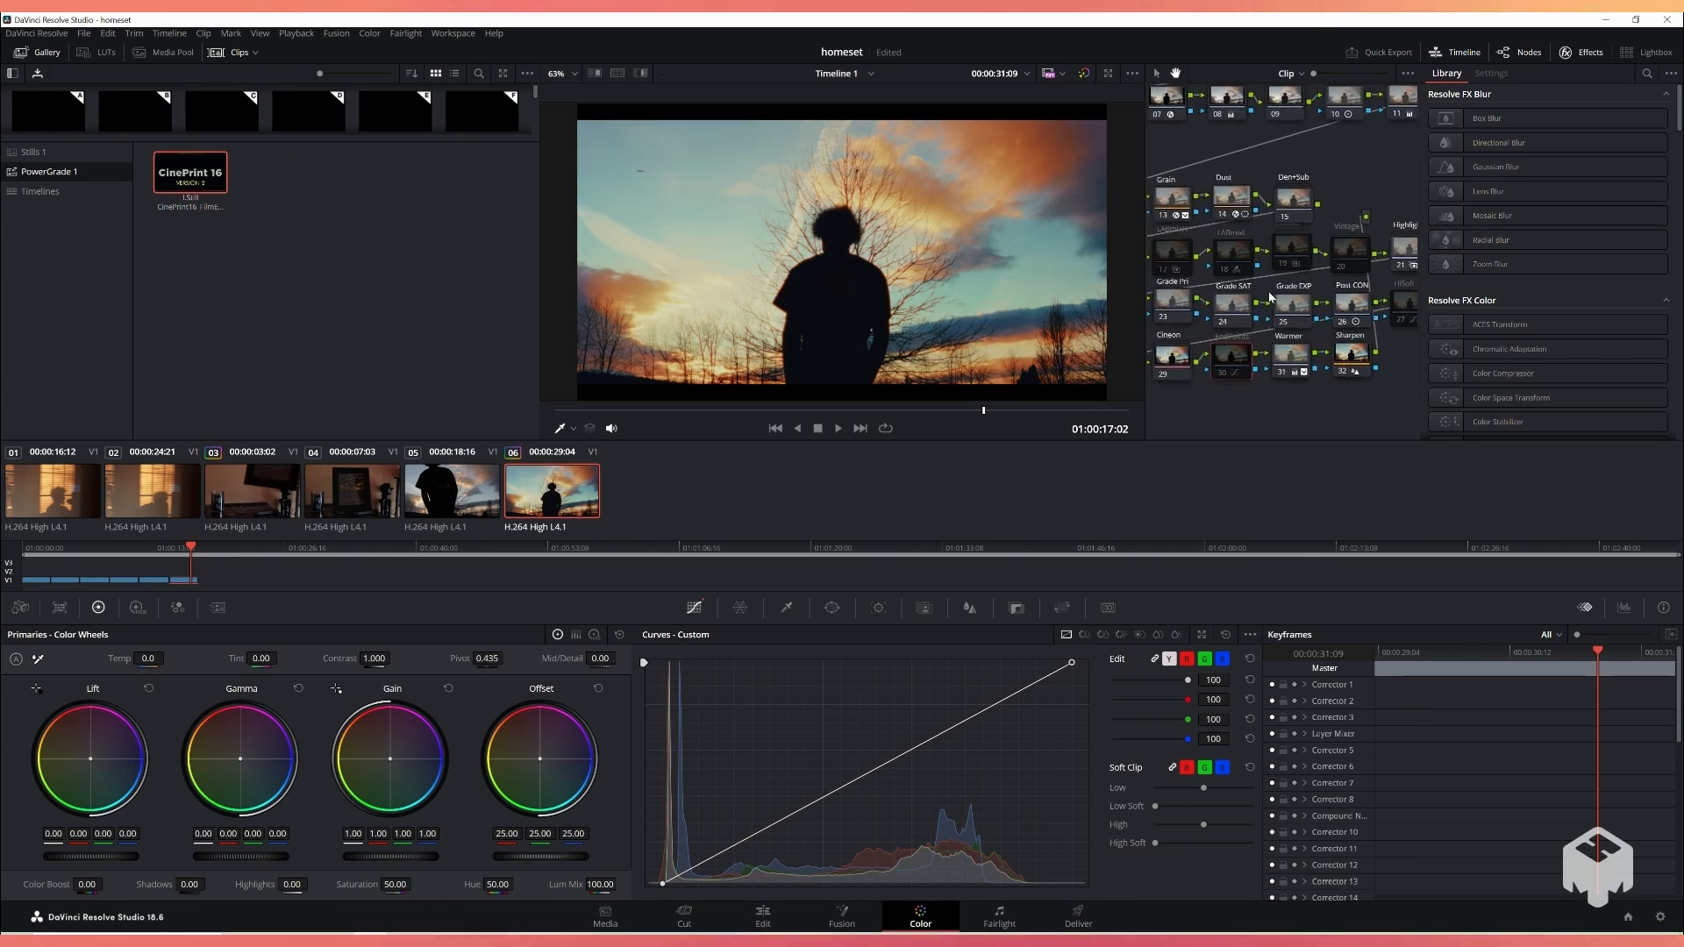
left_click(1284, 372)
left_click(1283, 372)
Step: Compare the Vintage node against the Warmer node by enabling each alone, leaving Warmer enabled and Vintage disabled
left_click(1356, 253)
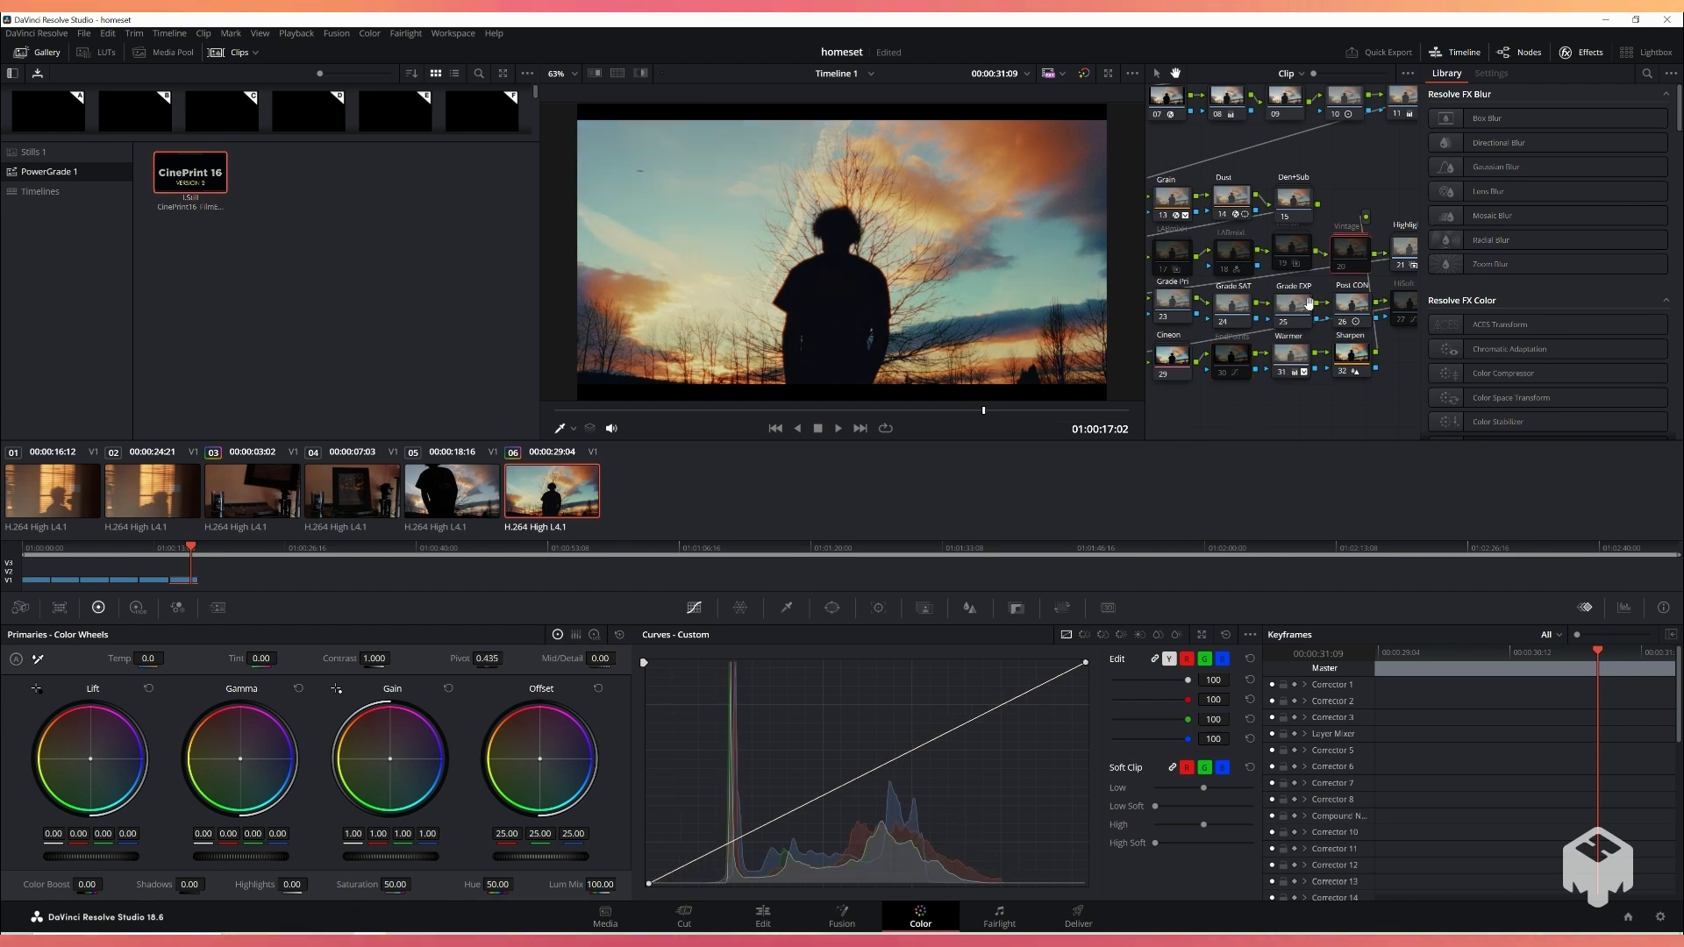
left_click(1285, 371)
left_click(1342, 269)
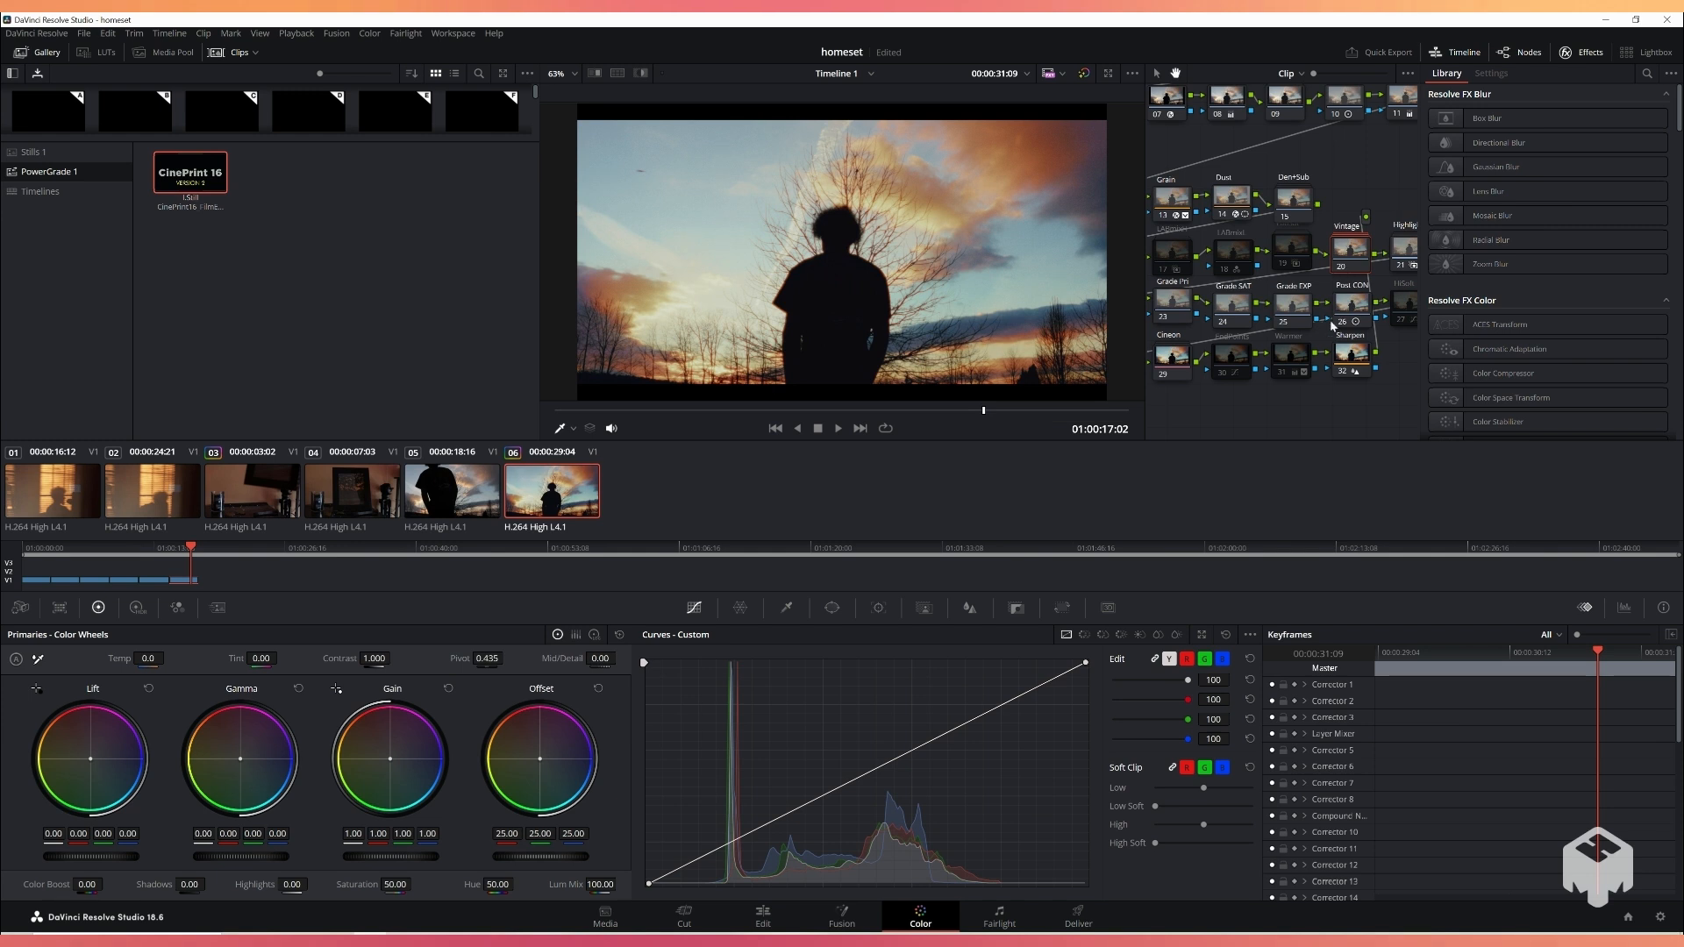
left_click(1346, 268)
left_click(1282, 373)
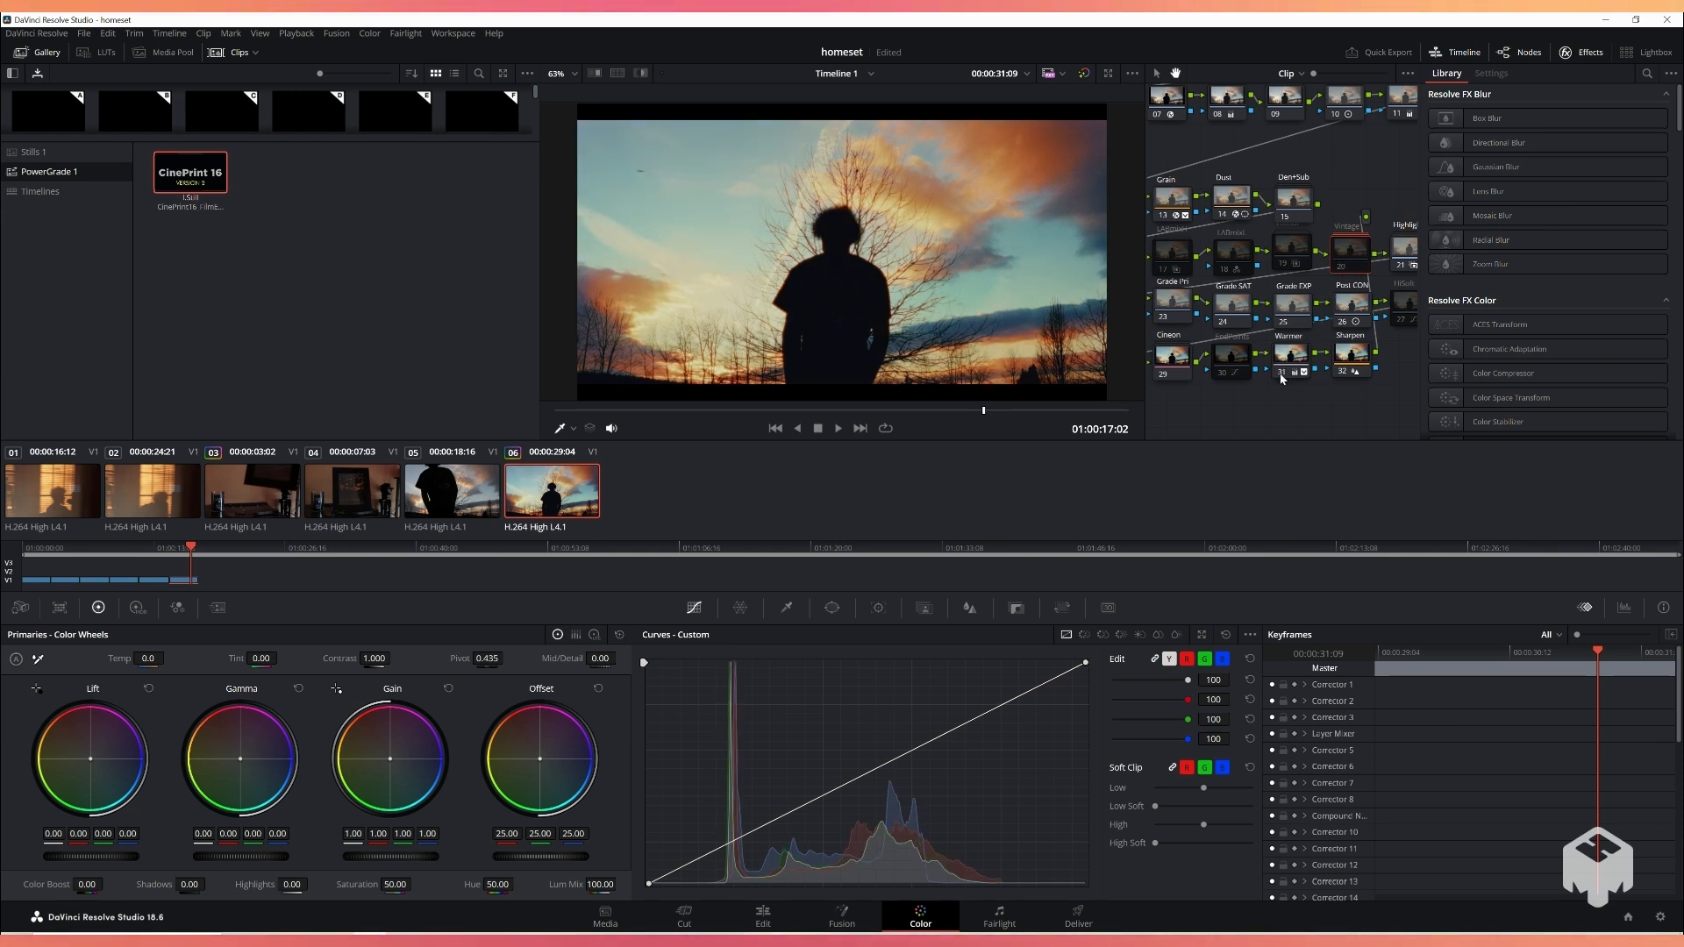
Step: Select clips 01 to 05, apply the grade of clip 06 to all of them, and open clip 04 to check it
mouse_move(1357, 186)
left_mouse_down()
mouse_move(1272, 215)
mouse_move(1366, 160)
mouse_move(1279, 214)
mouse_move(1331, 229)
mouse_move(1402, 214)
left_mouse_up()
mouse_move(1214, 200)
left_mouse_down()
mouse_move(1281, 202)
mouse_move(1244, 208)
left_mouse_up()
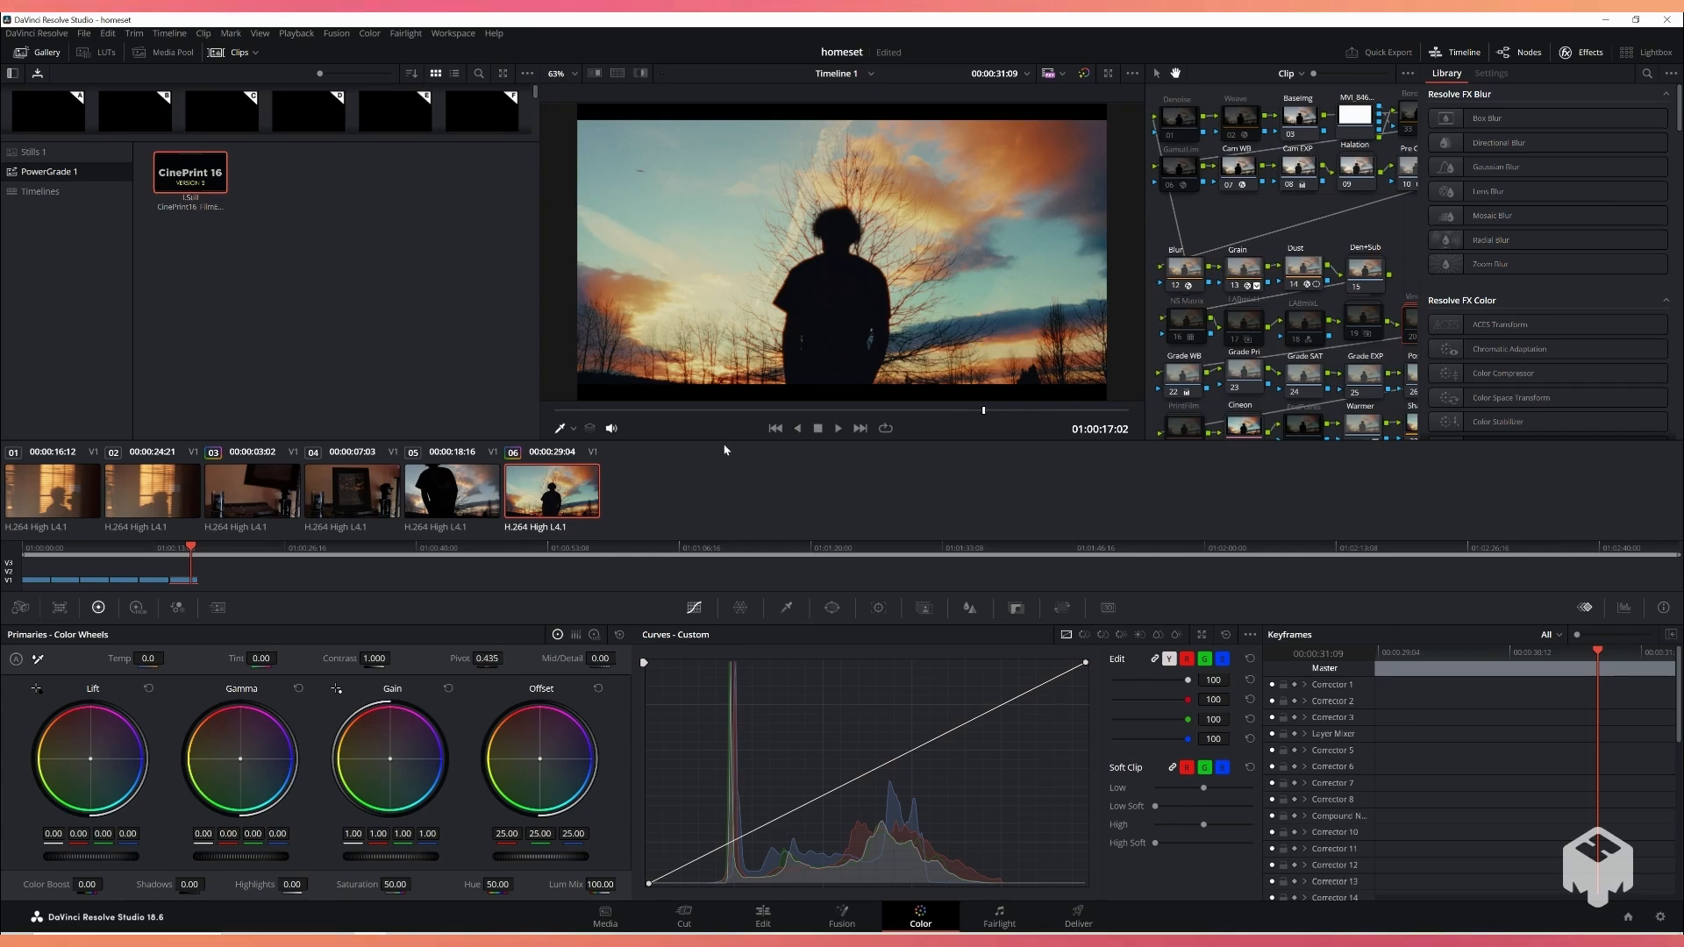
left_click(481, 507)
left_click(523, 503)
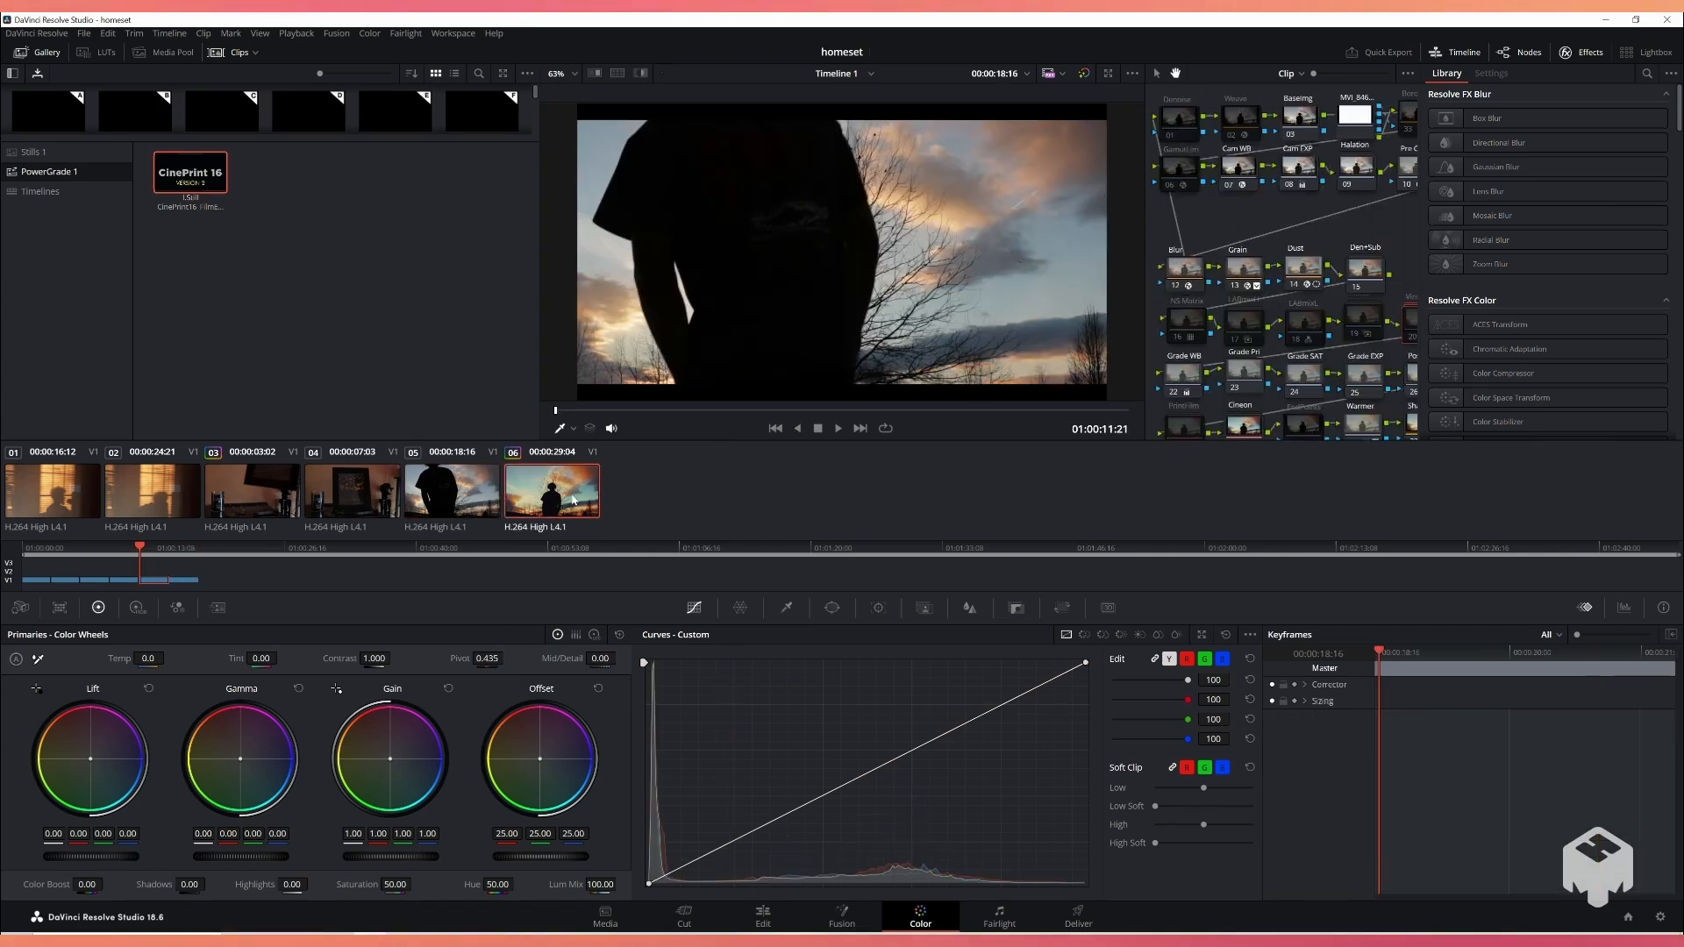
left_click(486, 499)
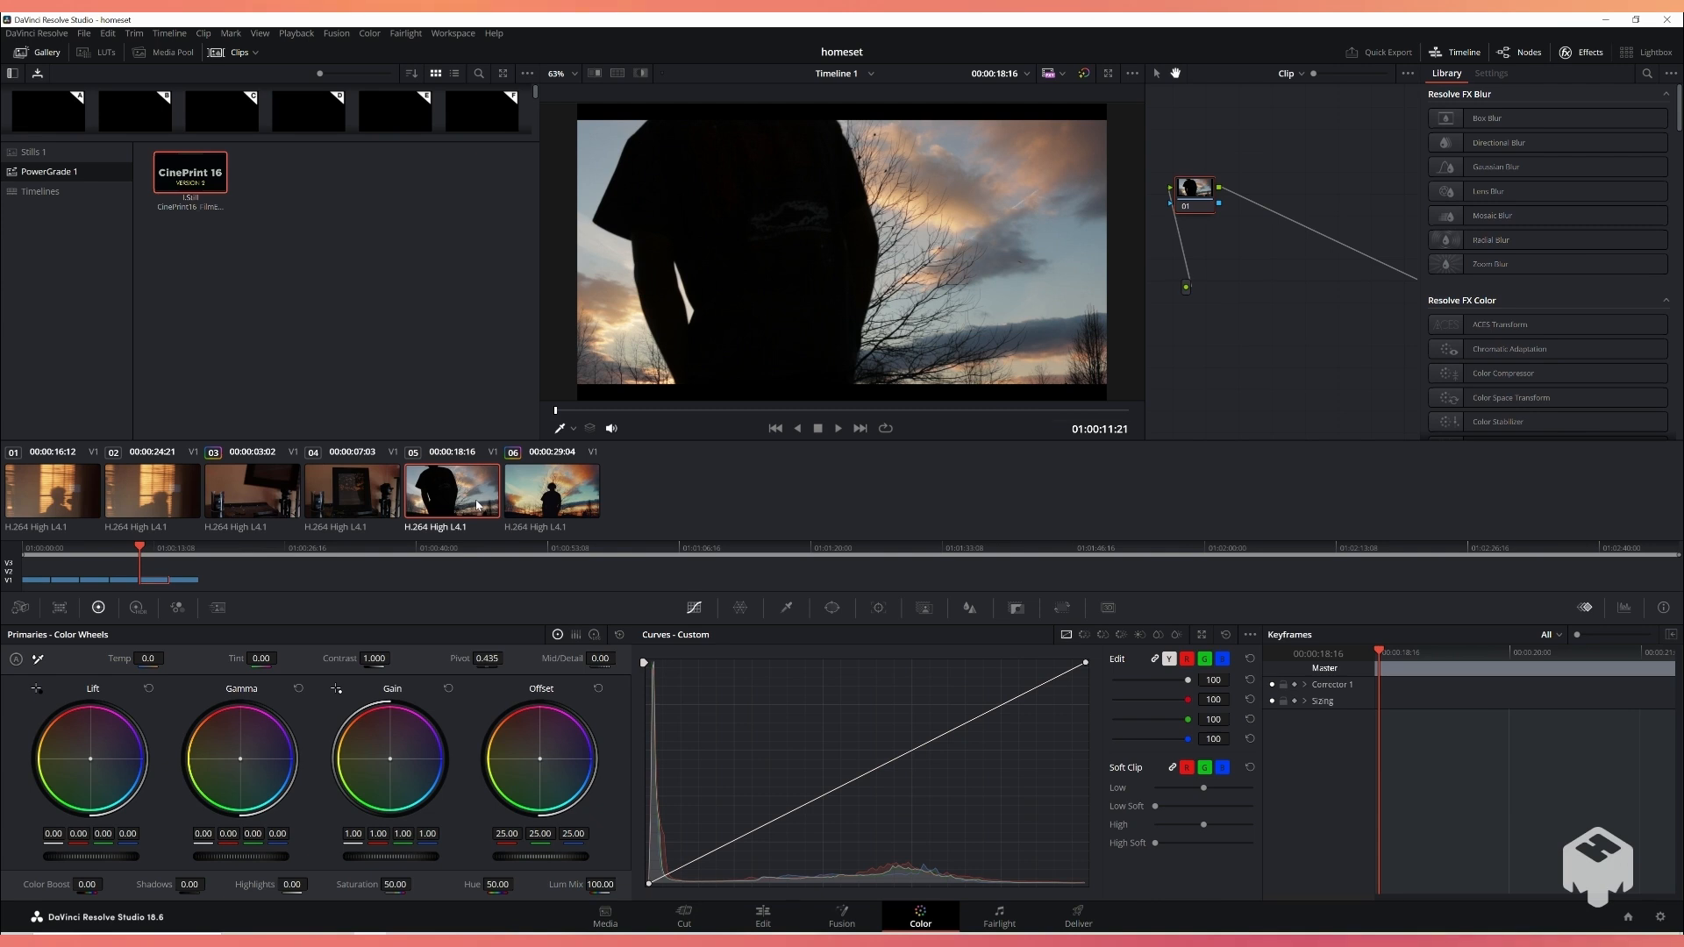
left_click(477, 502, "ctrl")
left_click(375, 500, "ctrl")
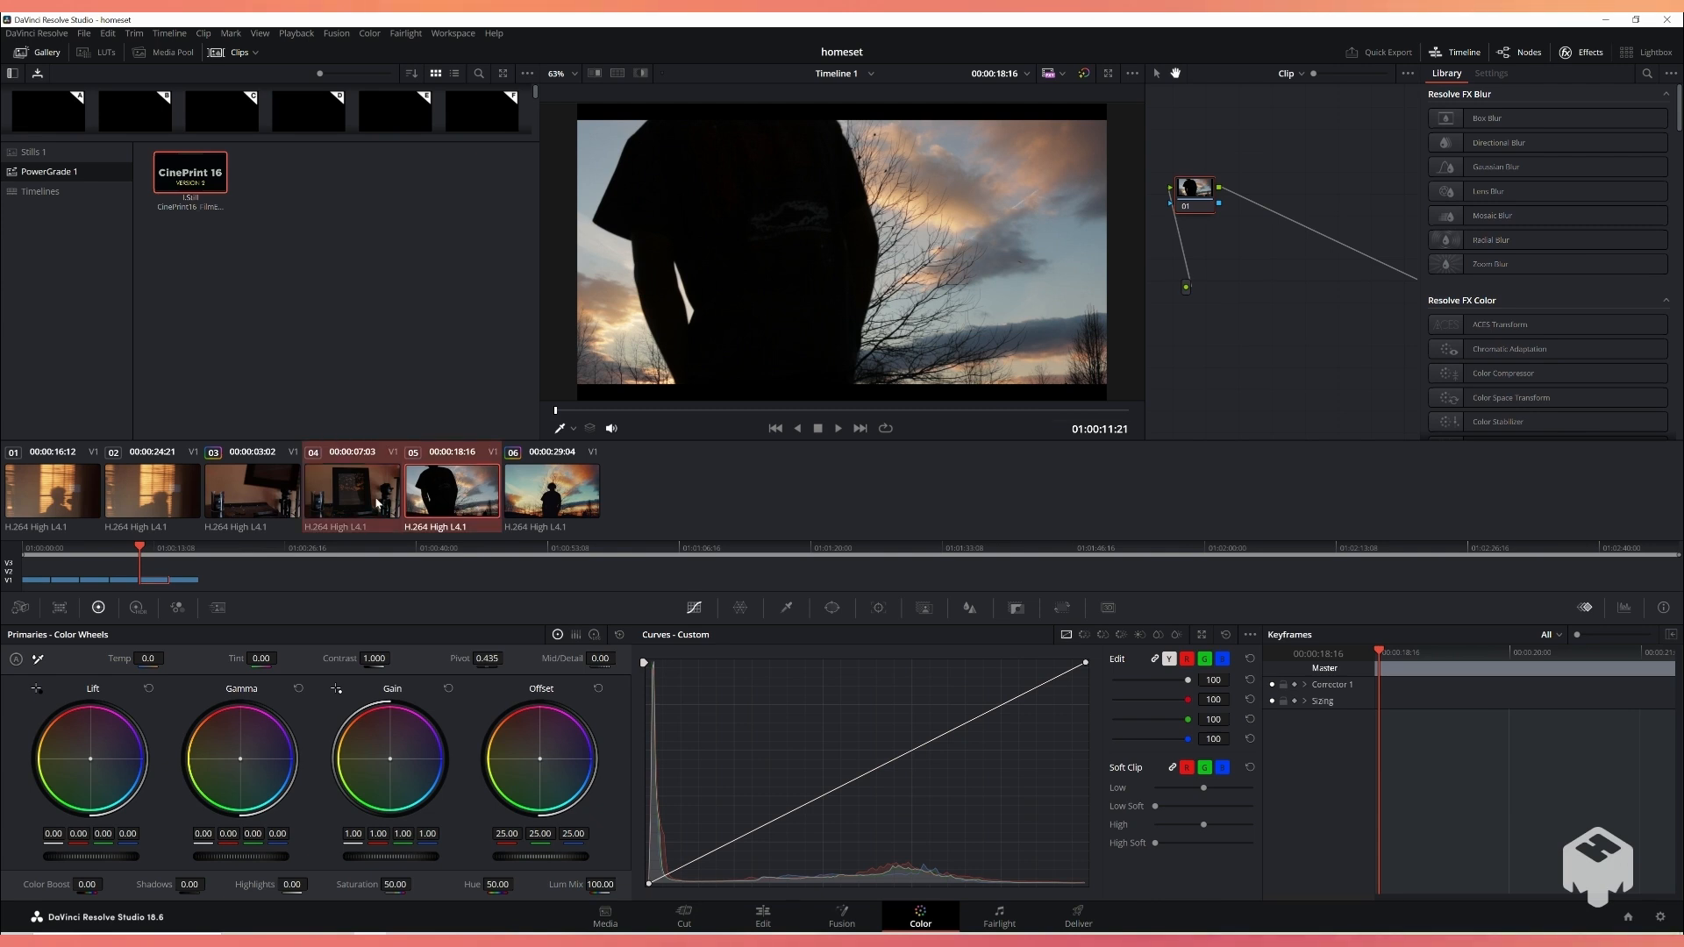
left_click(258, 498, "ctrl")
left_click(117, 486, "ctrl")
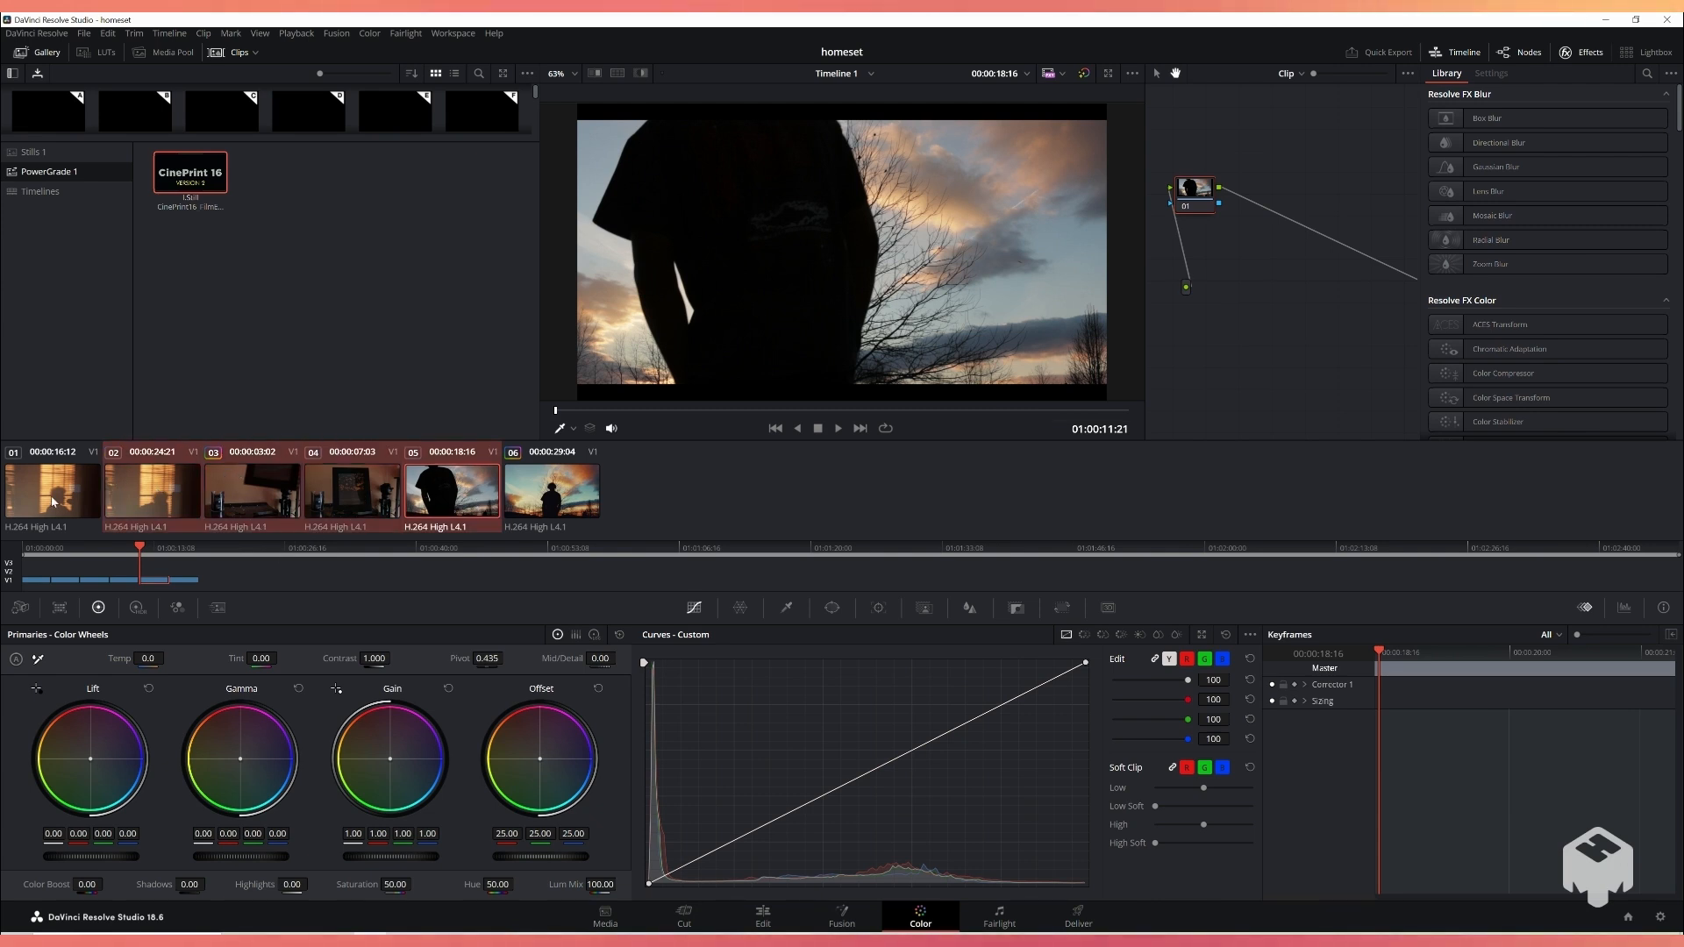
left_click(79, 494, "ctrl")
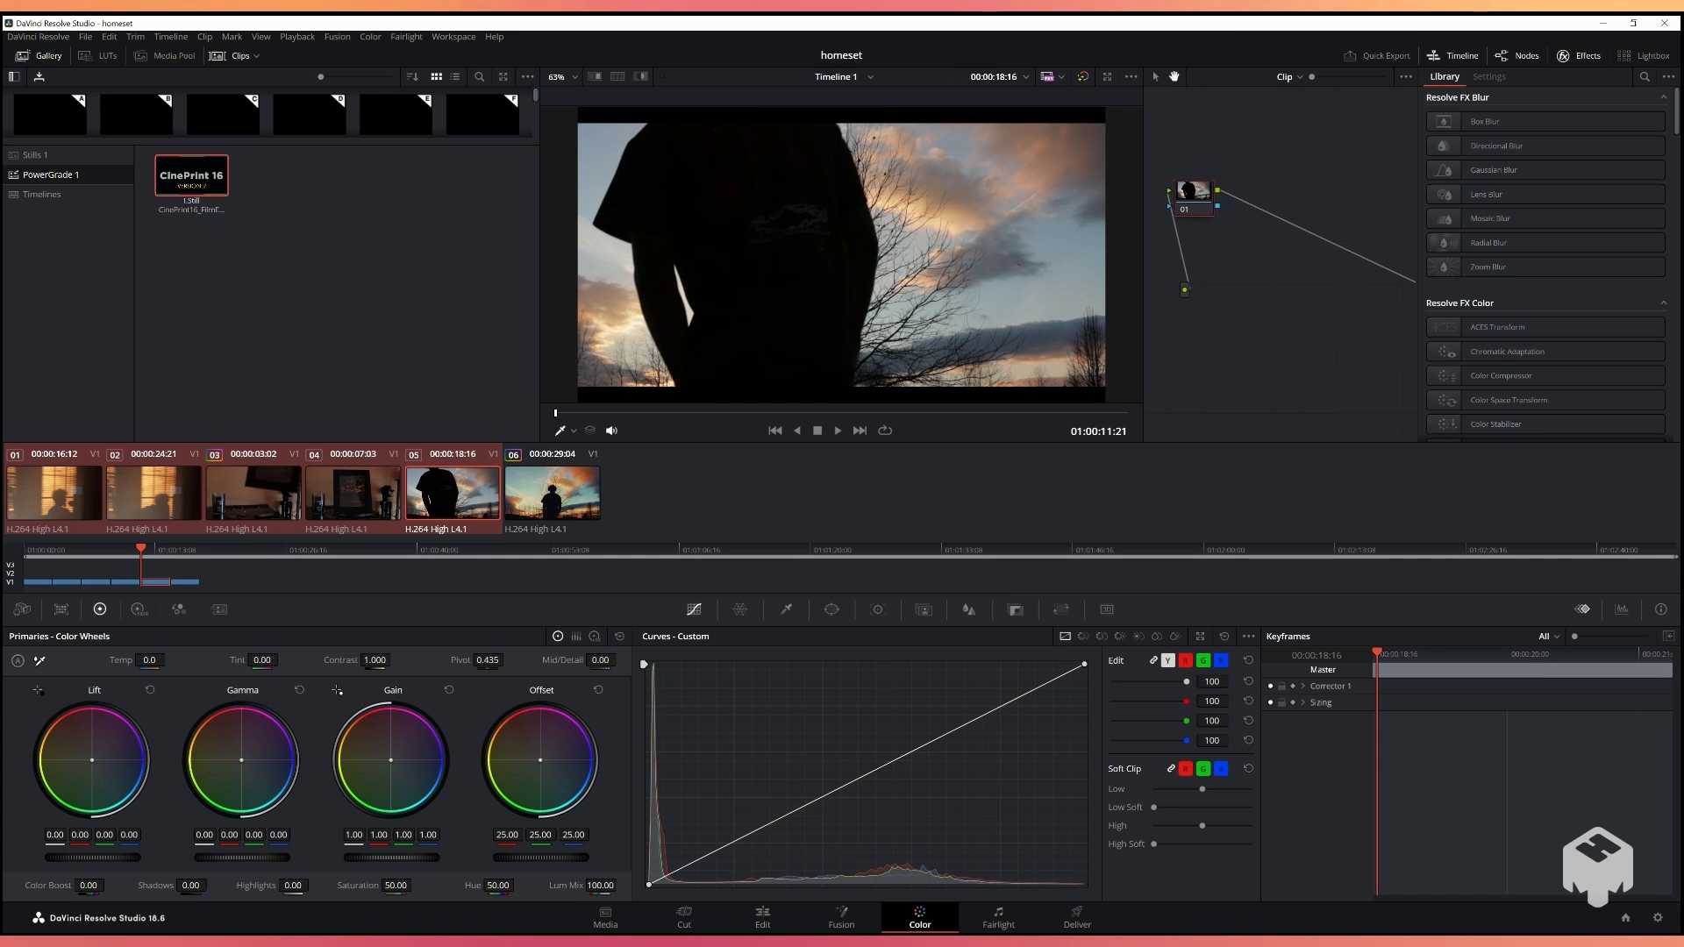
left_click(360, 492)
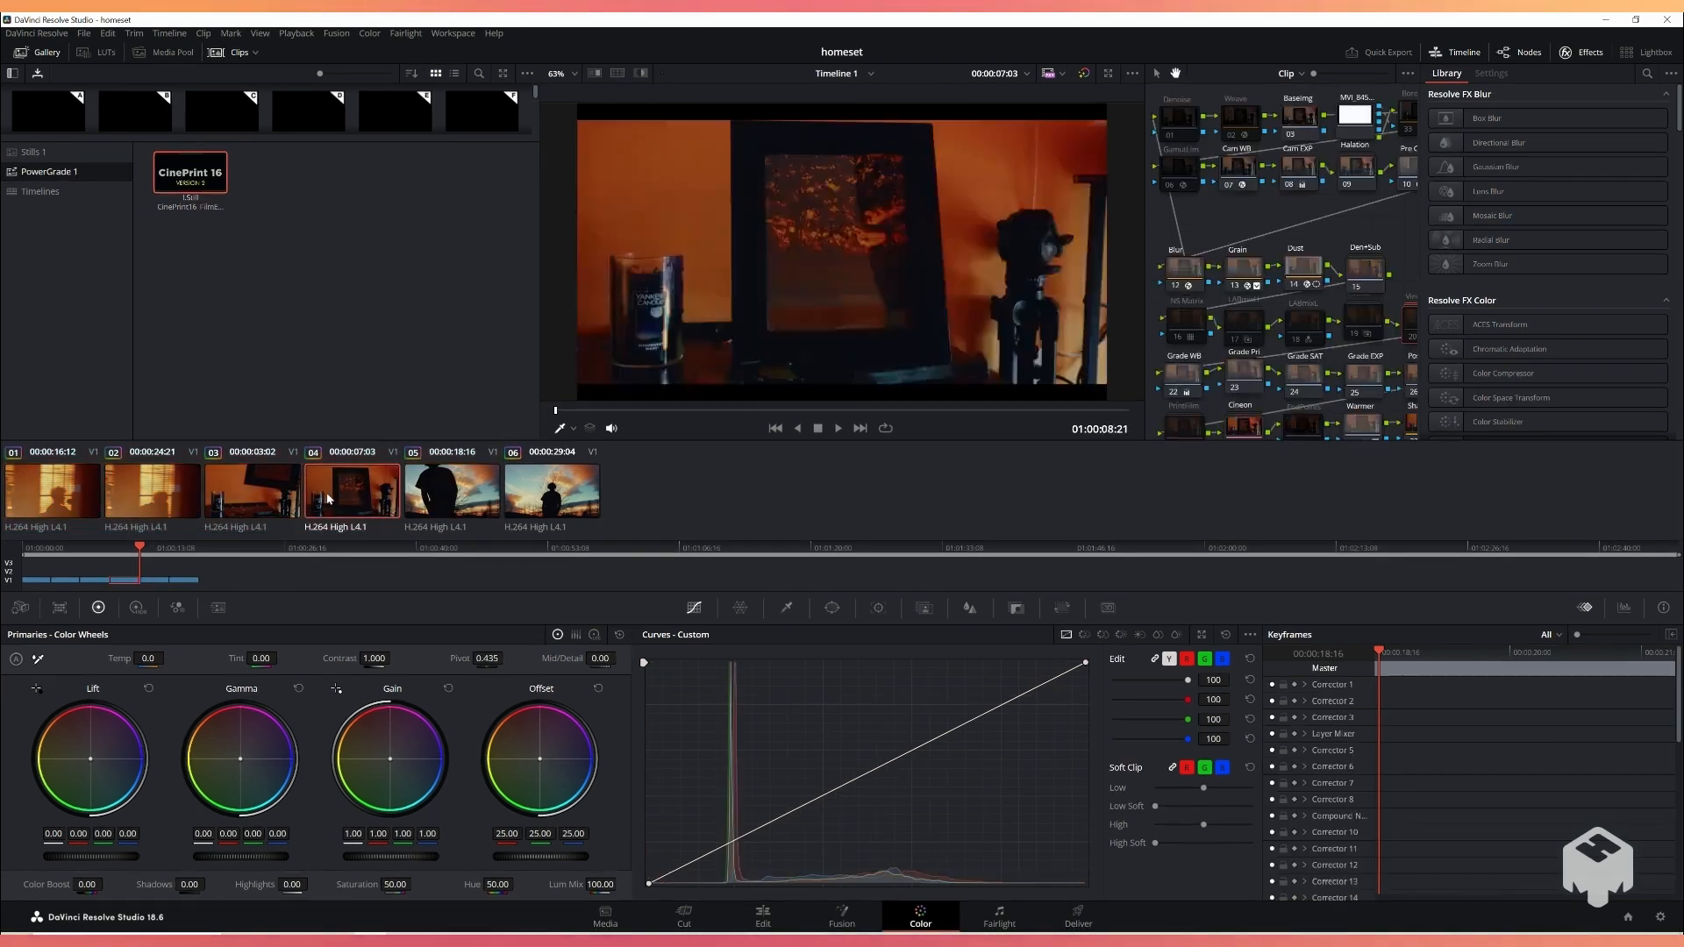
Step: Review the graded clips 01 to 06 in turn to compare how the copied grade looks on each shot
left_click(248, 495)
left_click(89, 499)
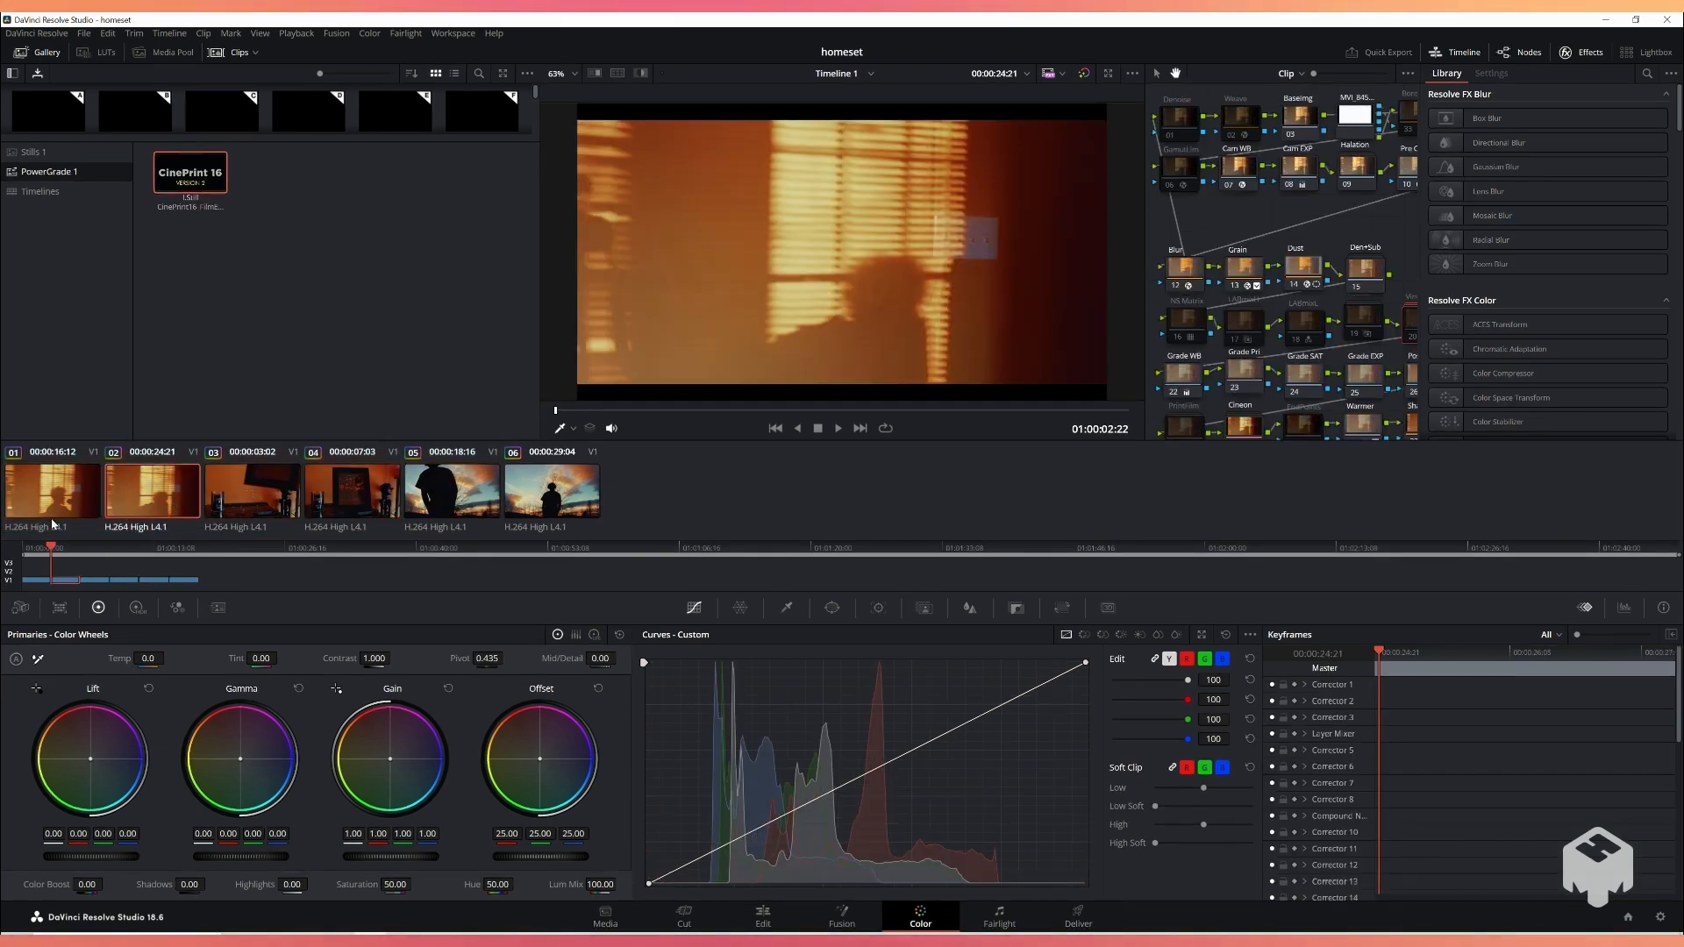
left_click(193, 496)
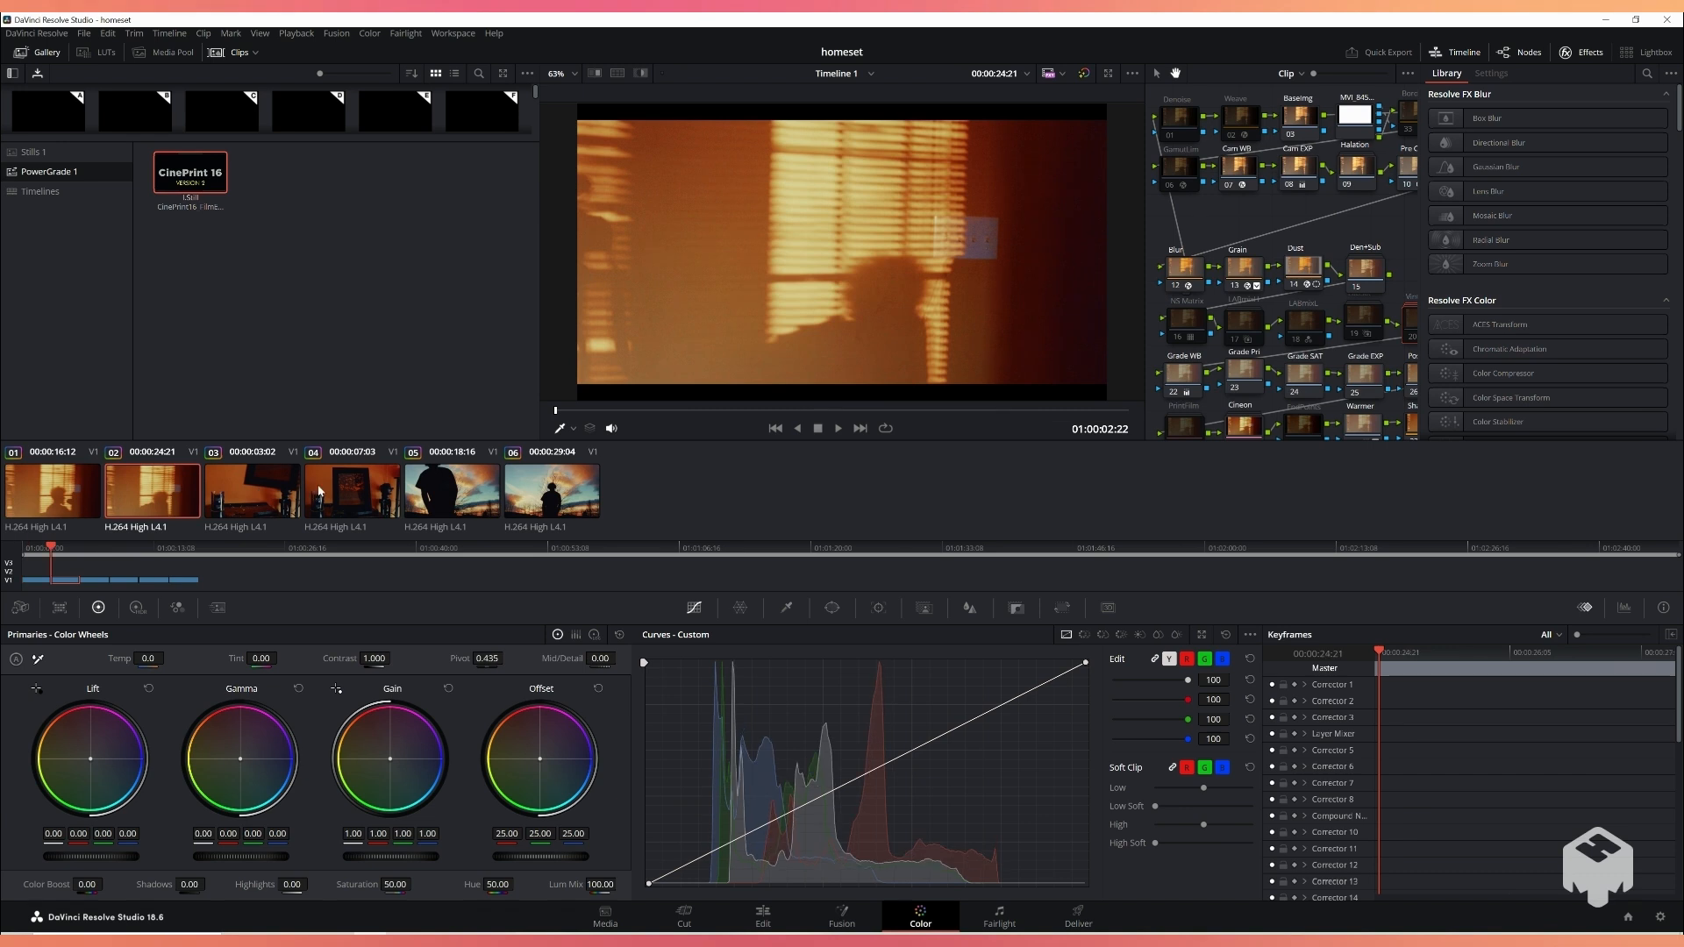
left_click(337, 497)
left_click(253, 499)
left_click(349, 498)
left_click(449, 496)
left_click(545, 494)
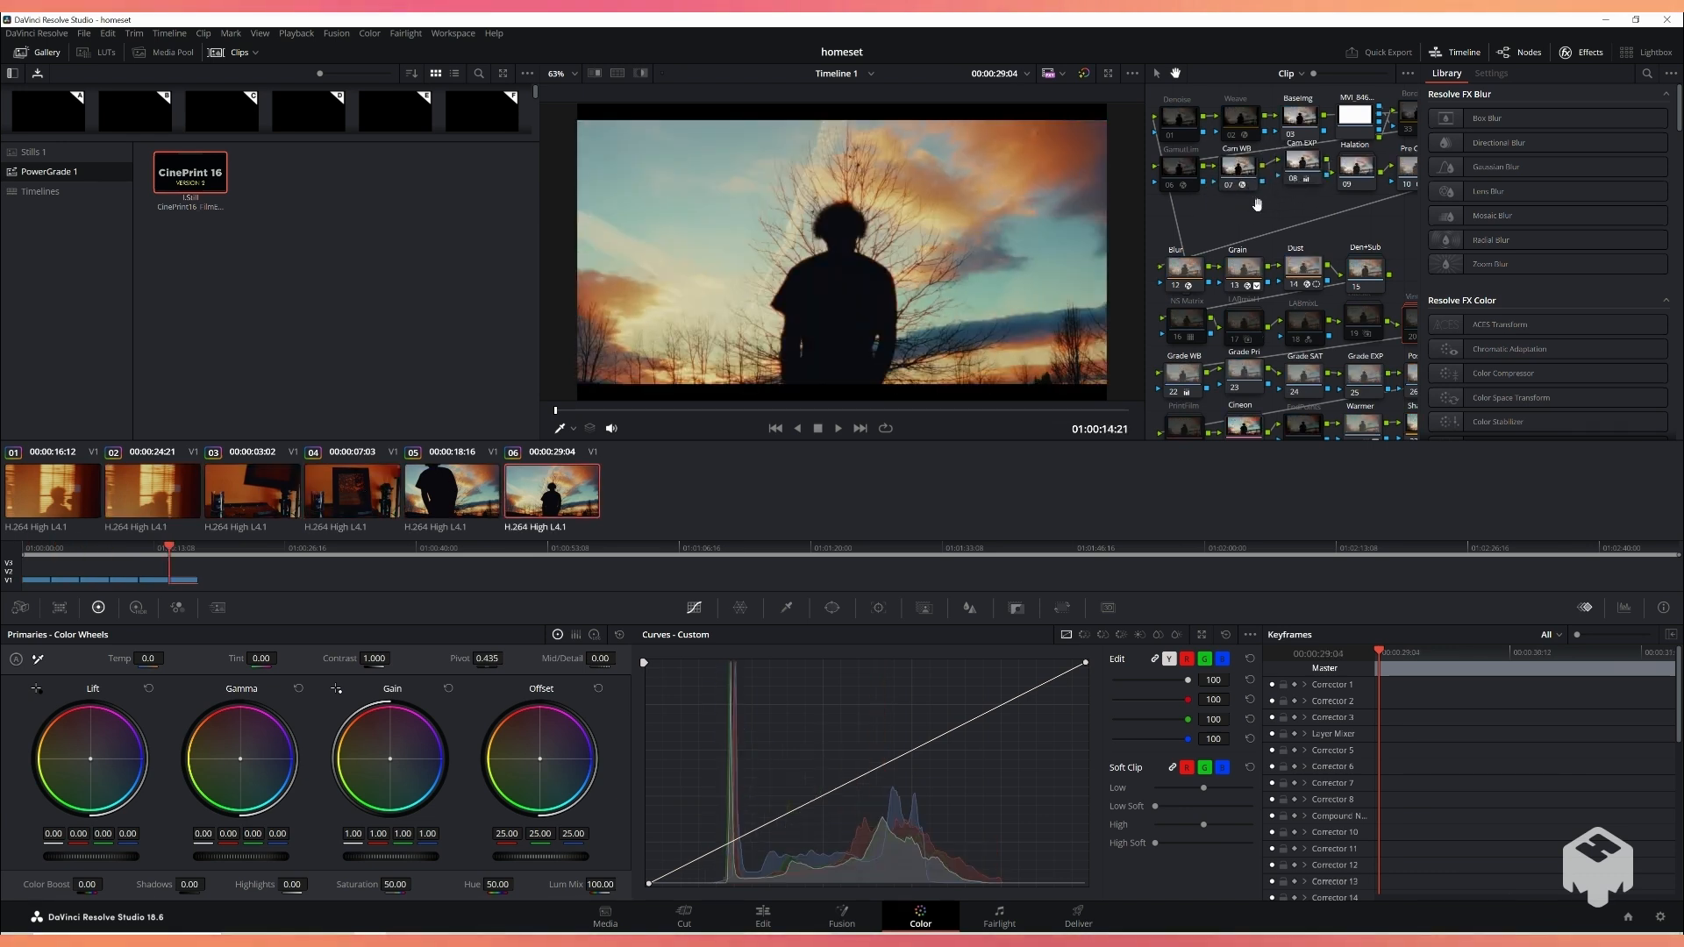
Step: On clip 06, examine the Film Grain settings of the Grain node and the Film Damage settings of the Dust node
left_click_drag(1256, 208, 1203, 240)
left_click_drag(1330, 211, 1362, 279)
left_click(1284, 248)
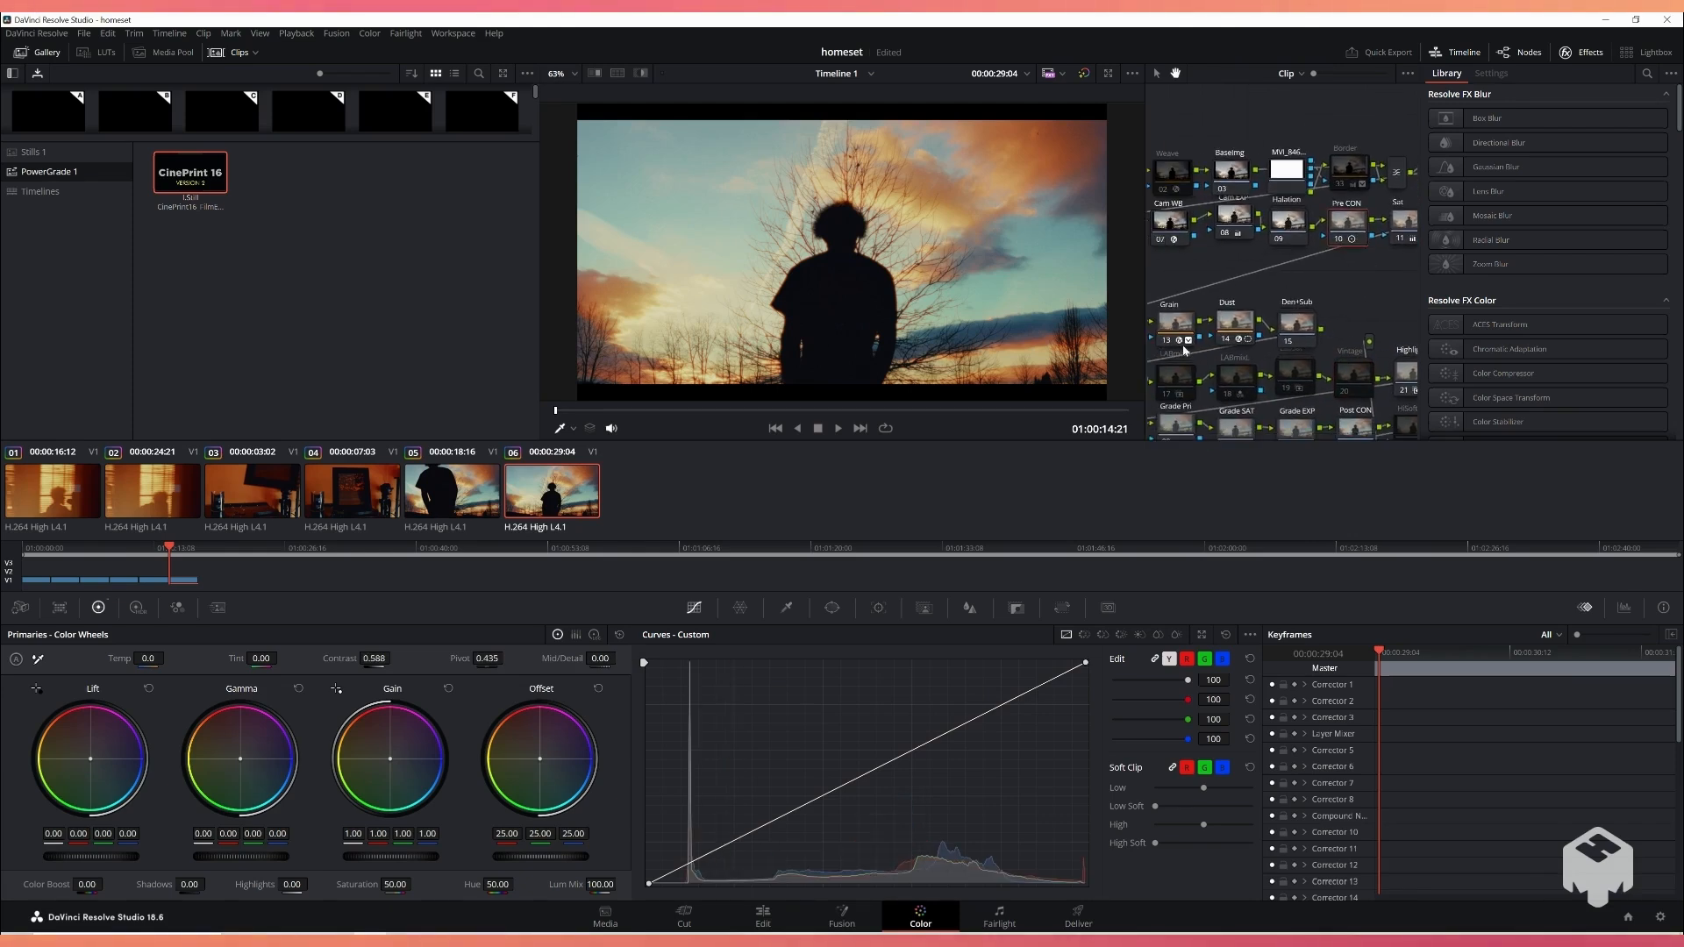
left_click(1180, 334)
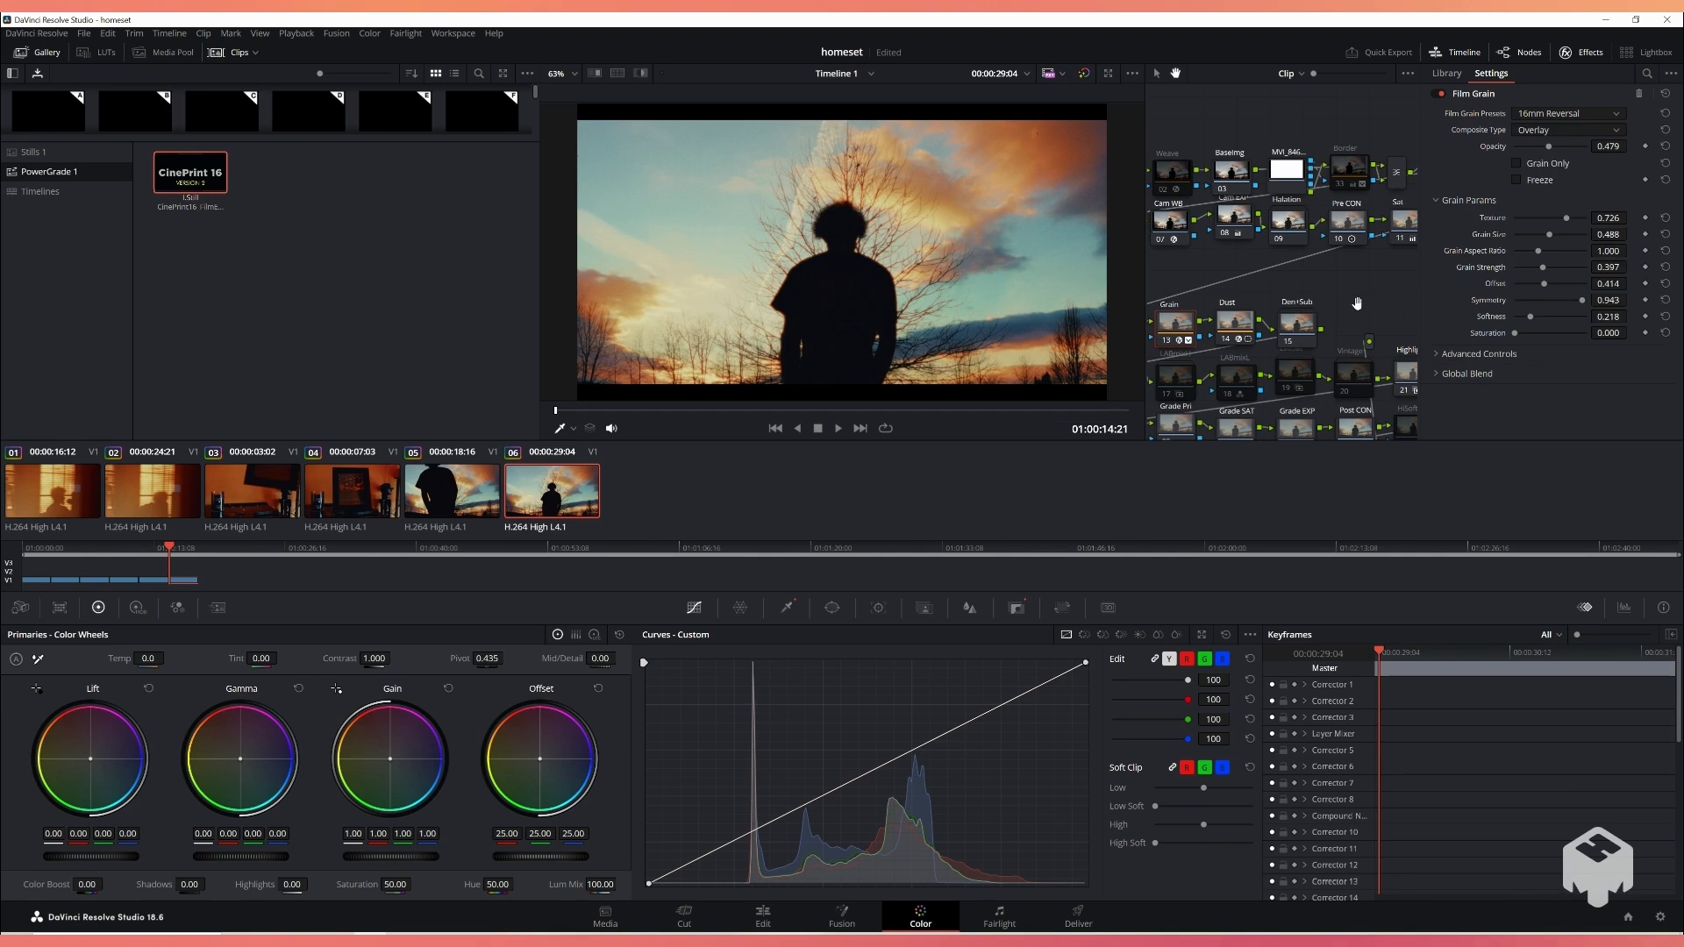
mouse_move(1355, 300)
left_mouse_down()
mouse_move(1308, 300)
mouse_move(1334, 299)
left_mouse_up()
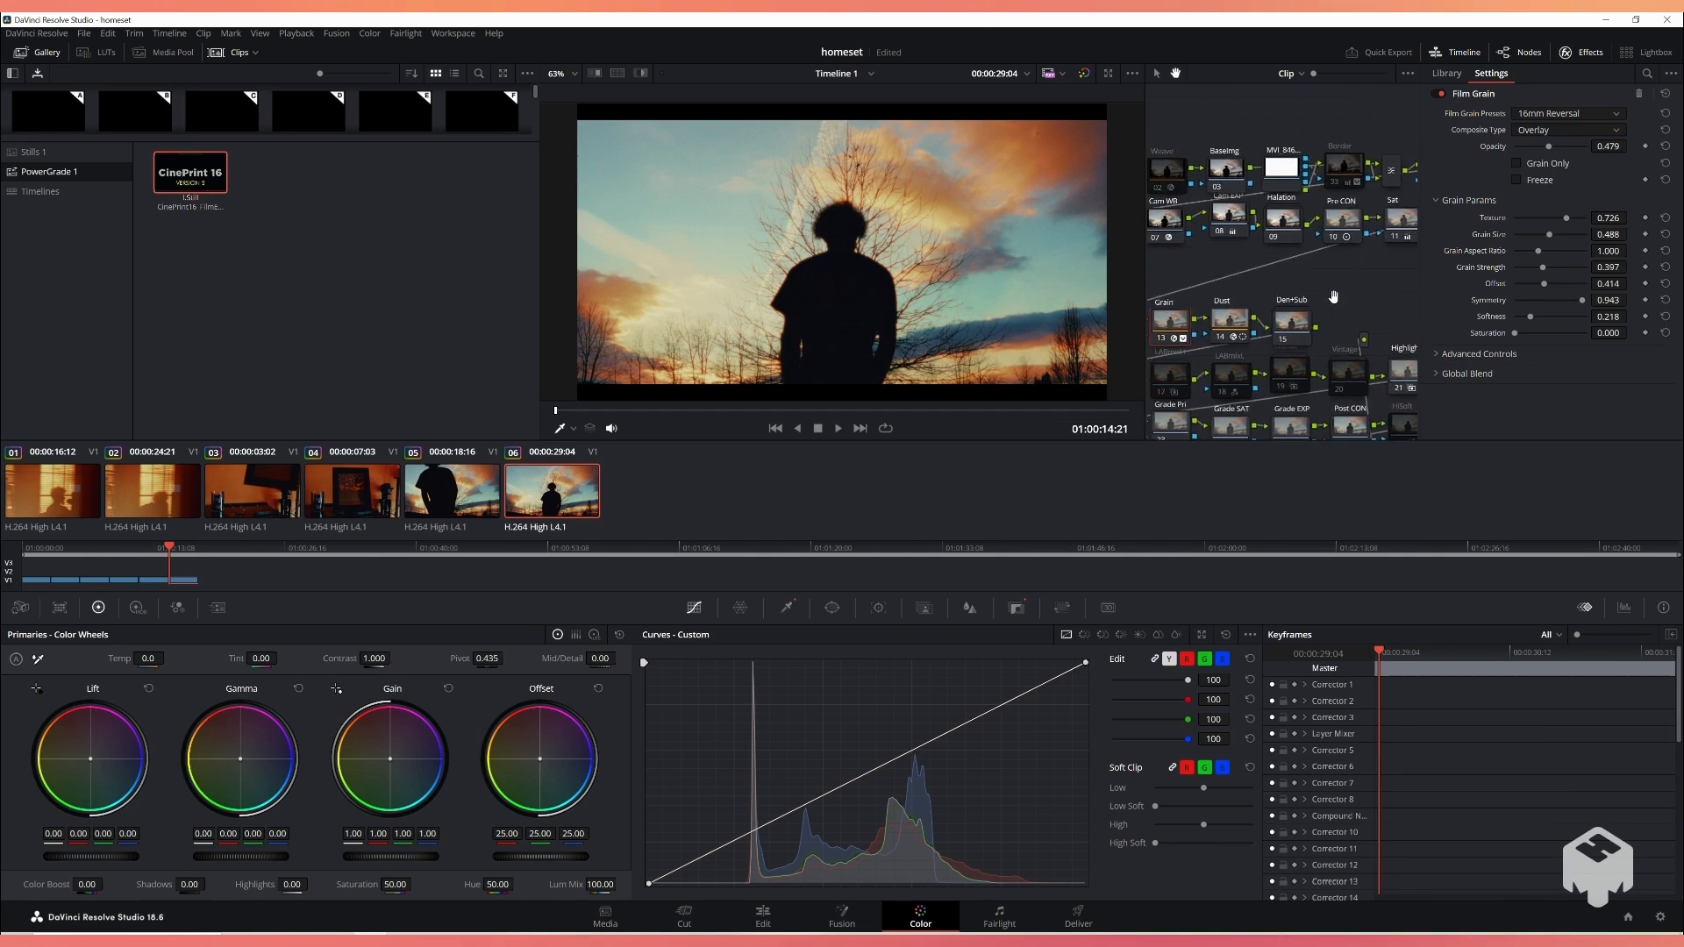
left_click(1229, 321)
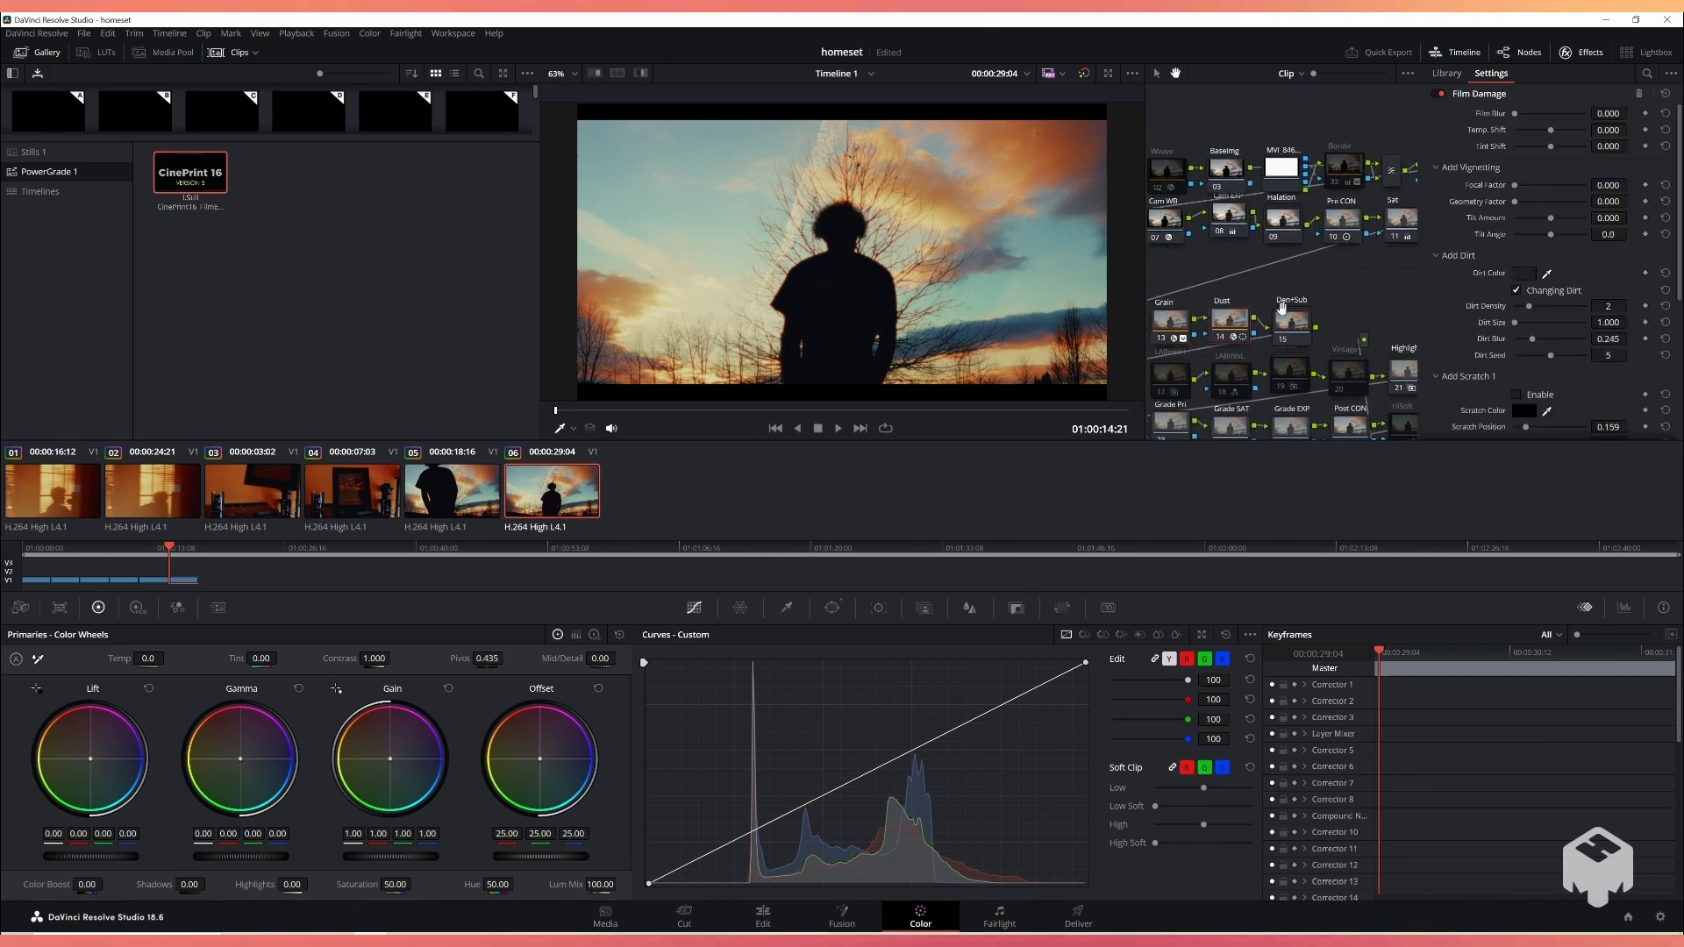
left_click_drag(1358, 297, 1351, 263)
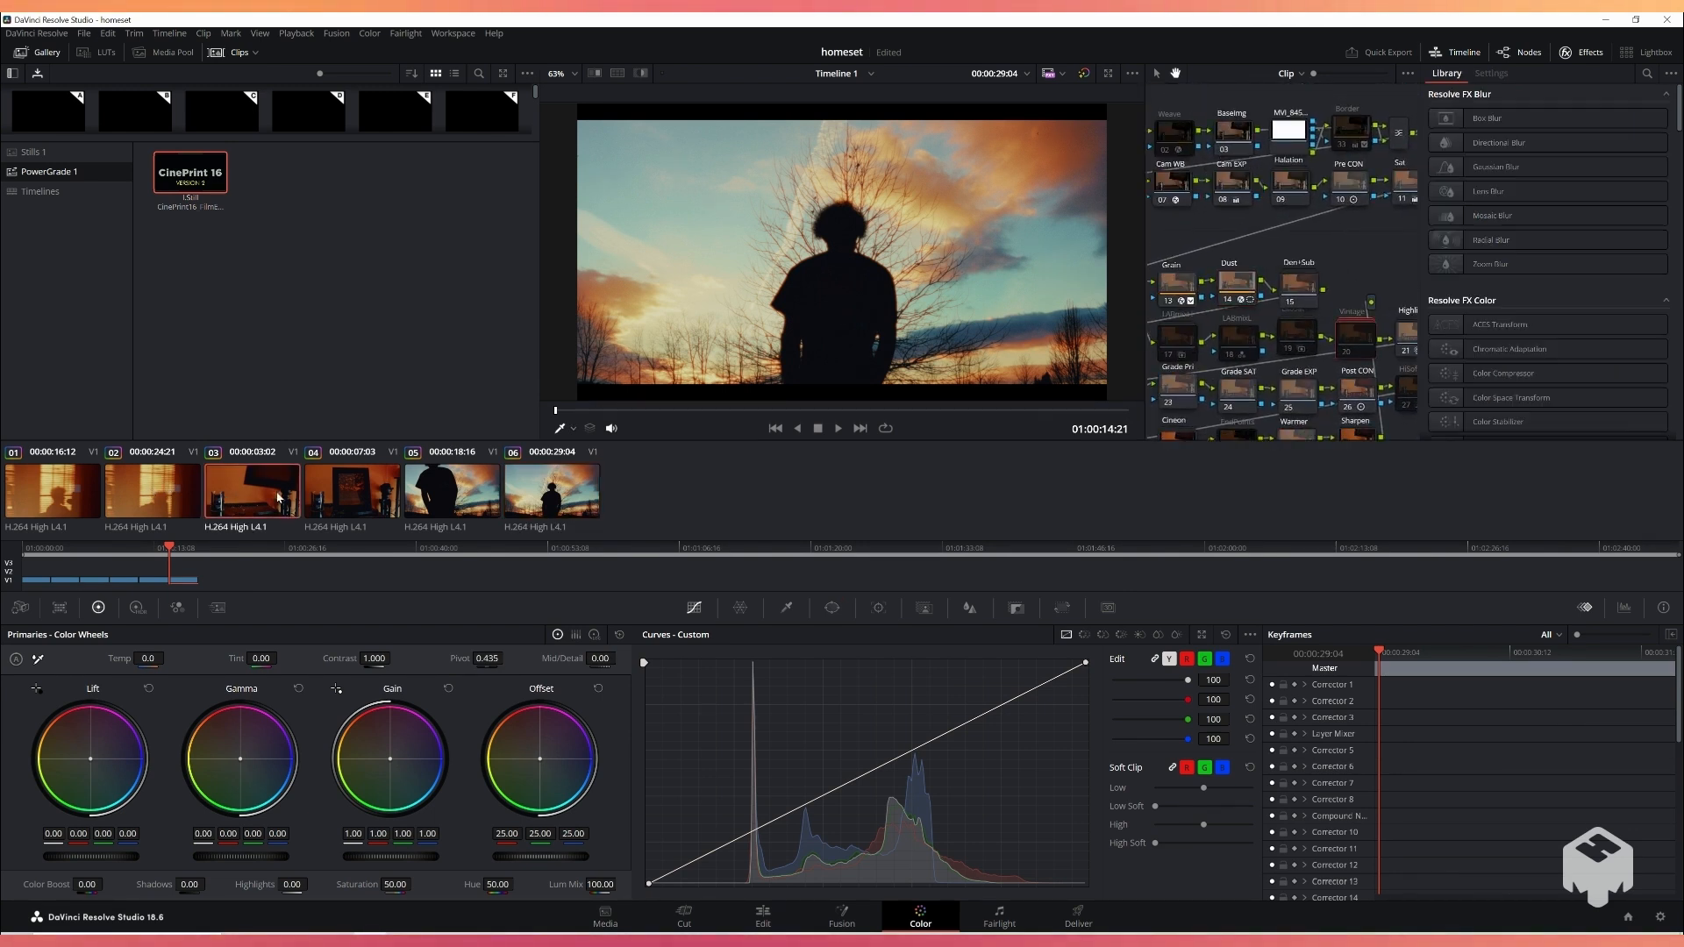
Step: Set the Cam EXP node's offset to 37.90 on clip 04 and apply that clip's grade to clip 03
left_click(253, 500)
left_click(360, 493)
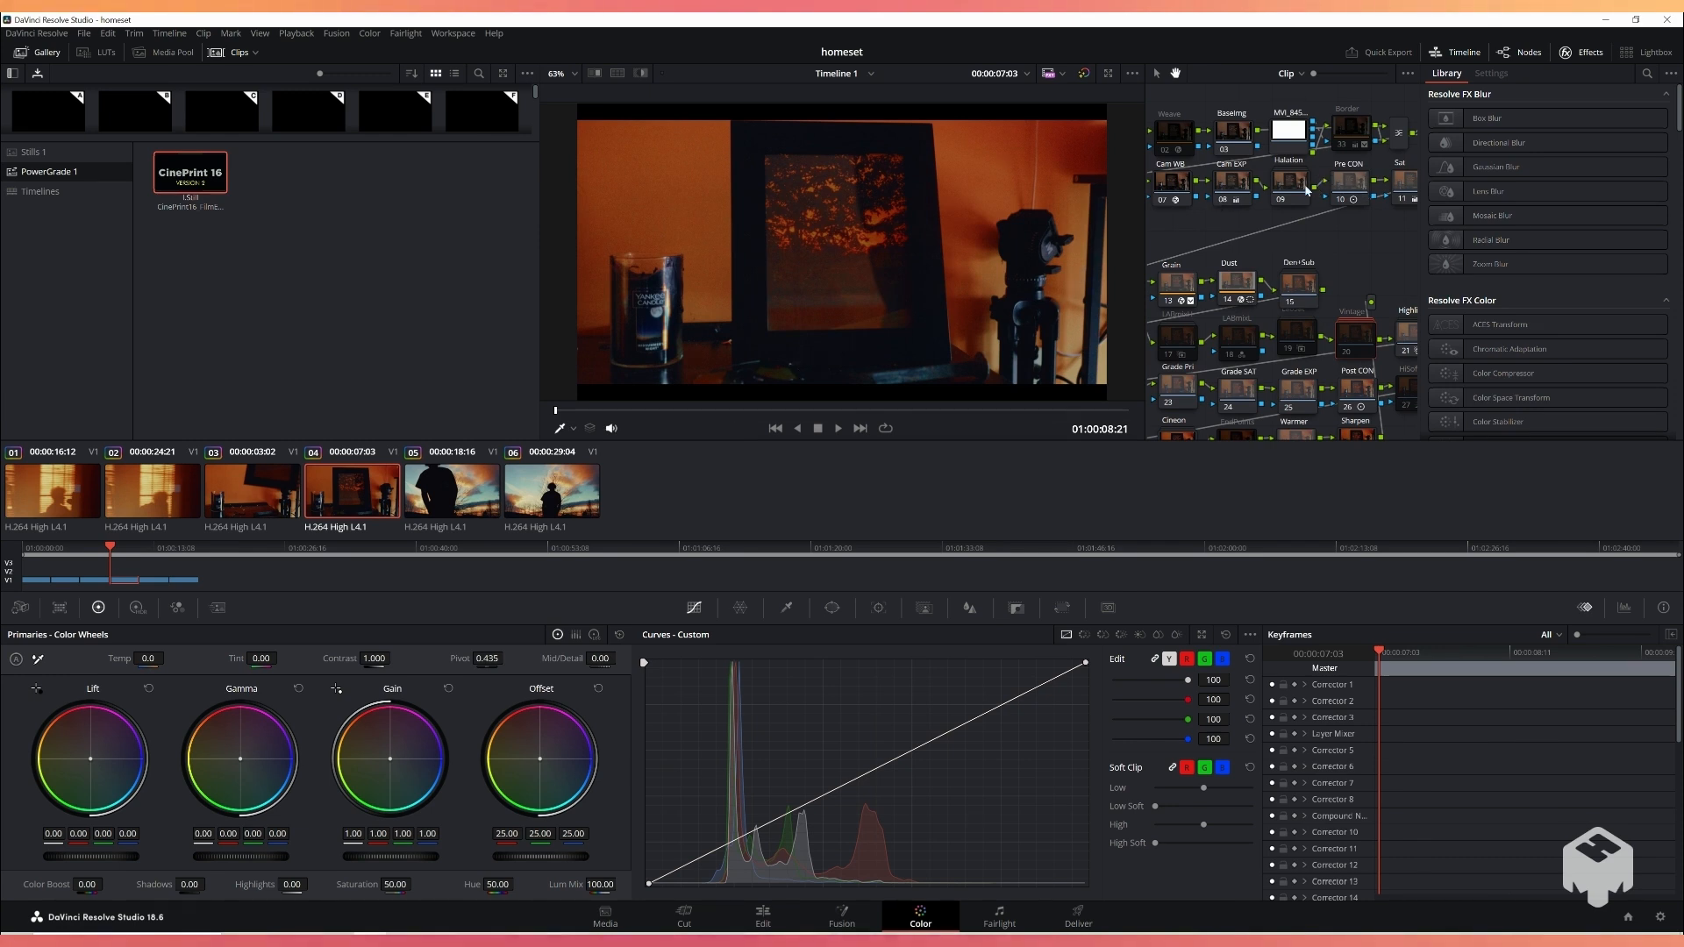
left_click(1252, 198)
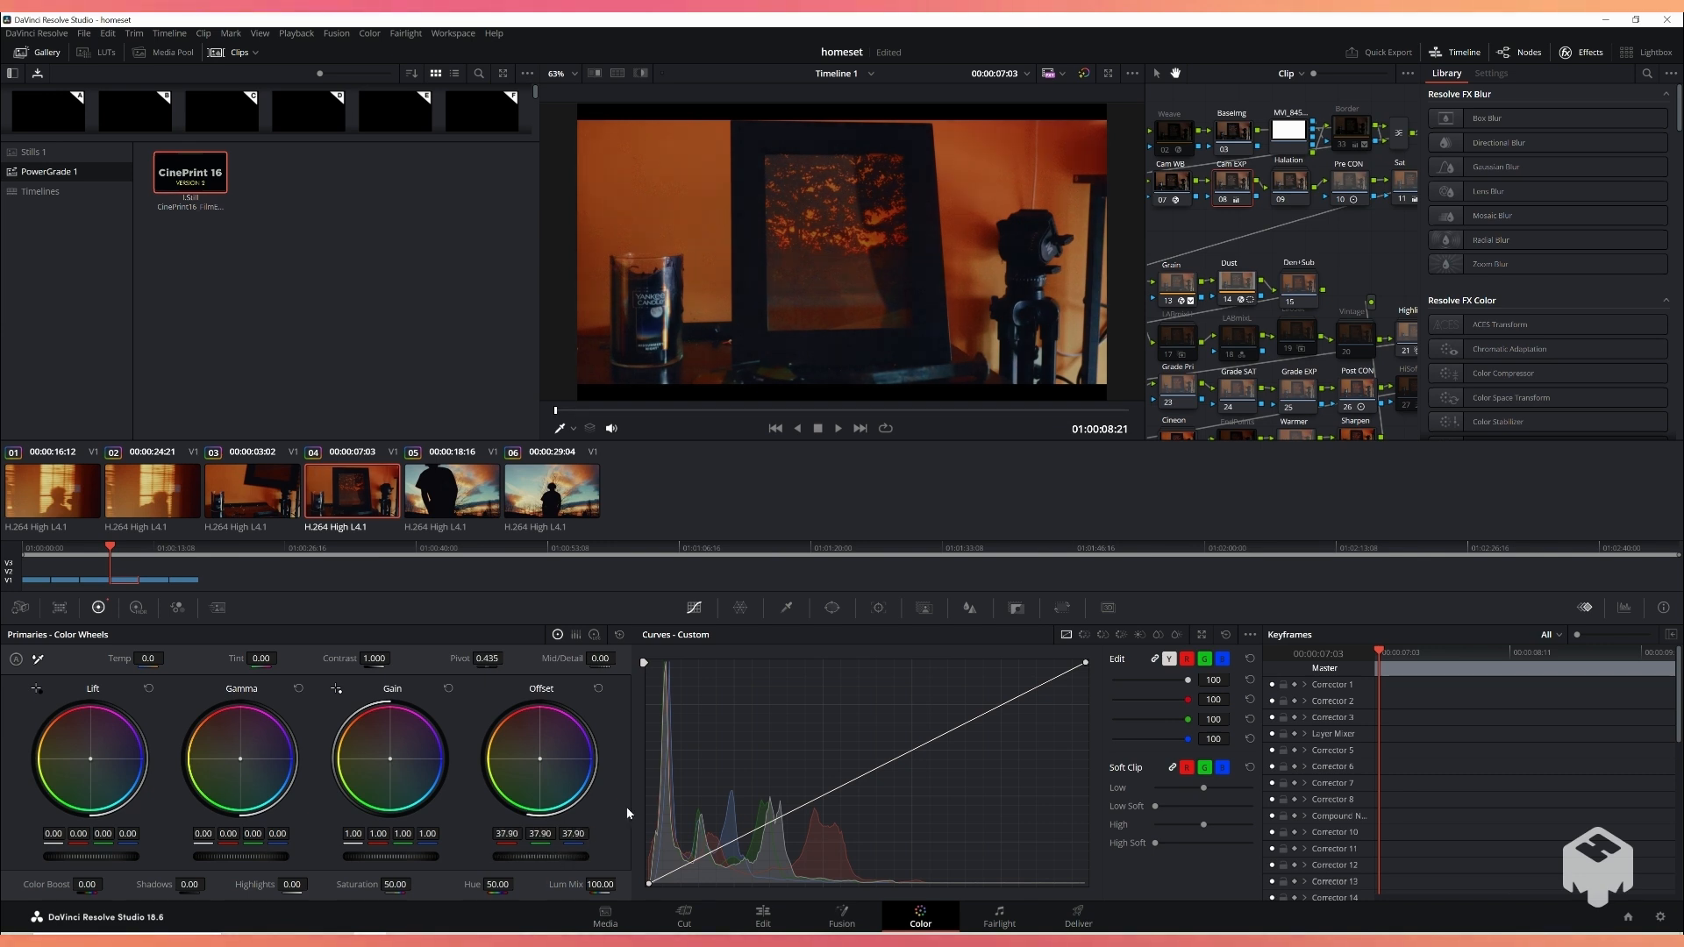
left_click(232, 508)
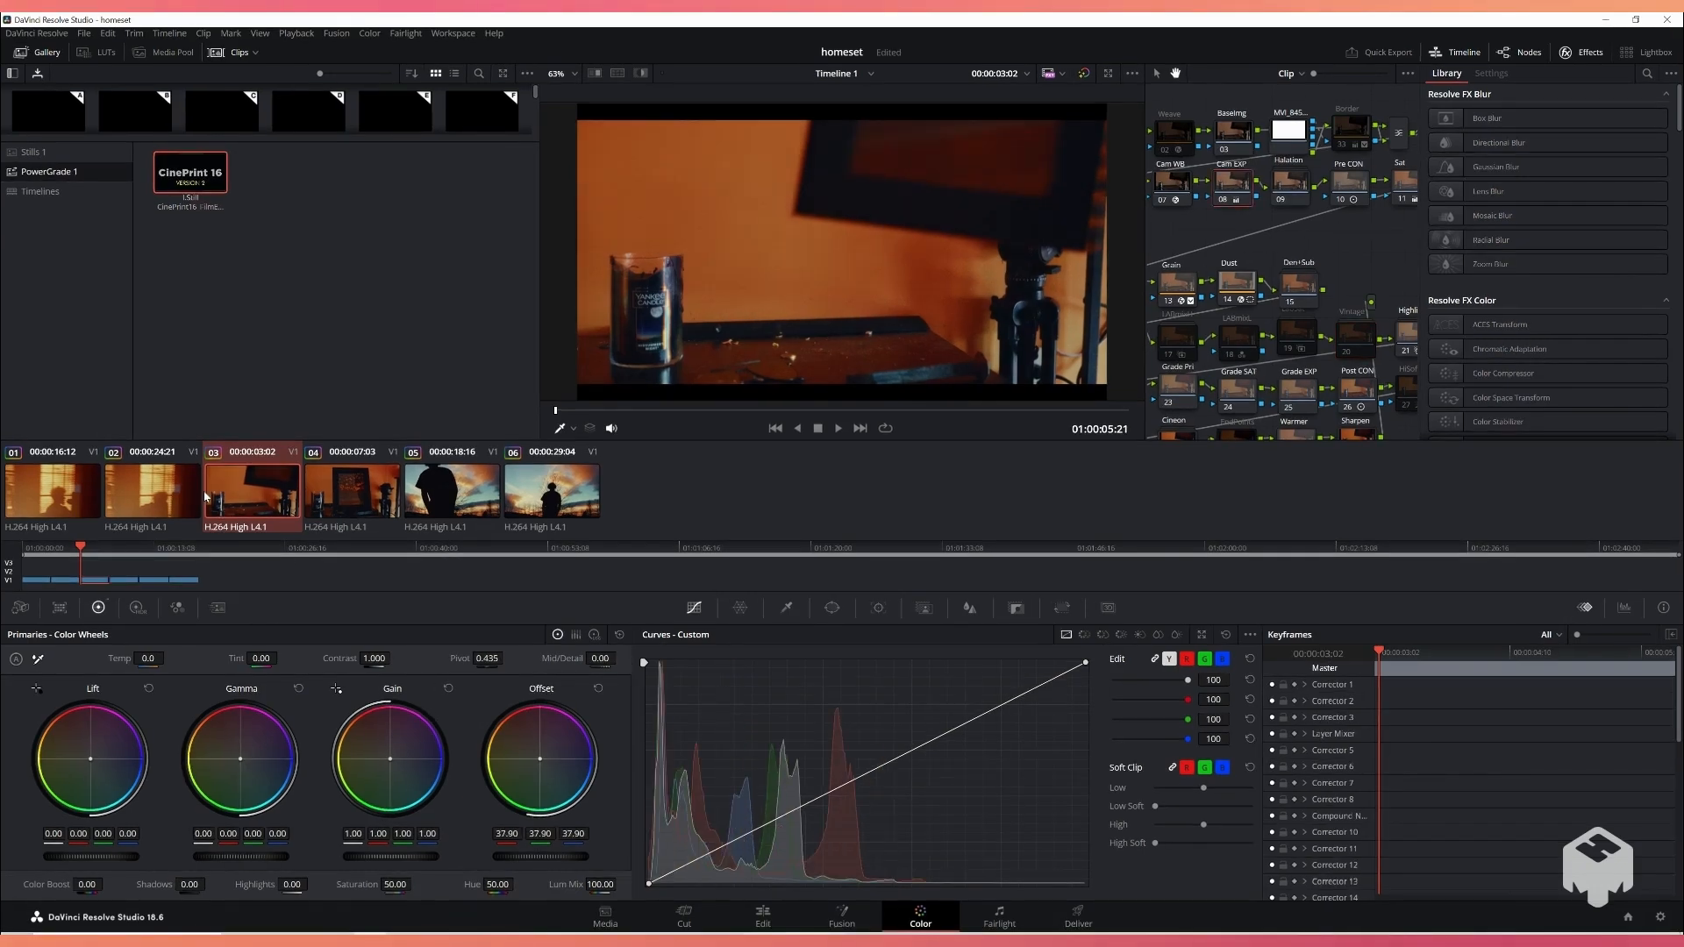
Step: View clips 02 and 01 to check their exposure against each other
left_click(142, 511)
left_click(44, 489)
left_click(161, 485)
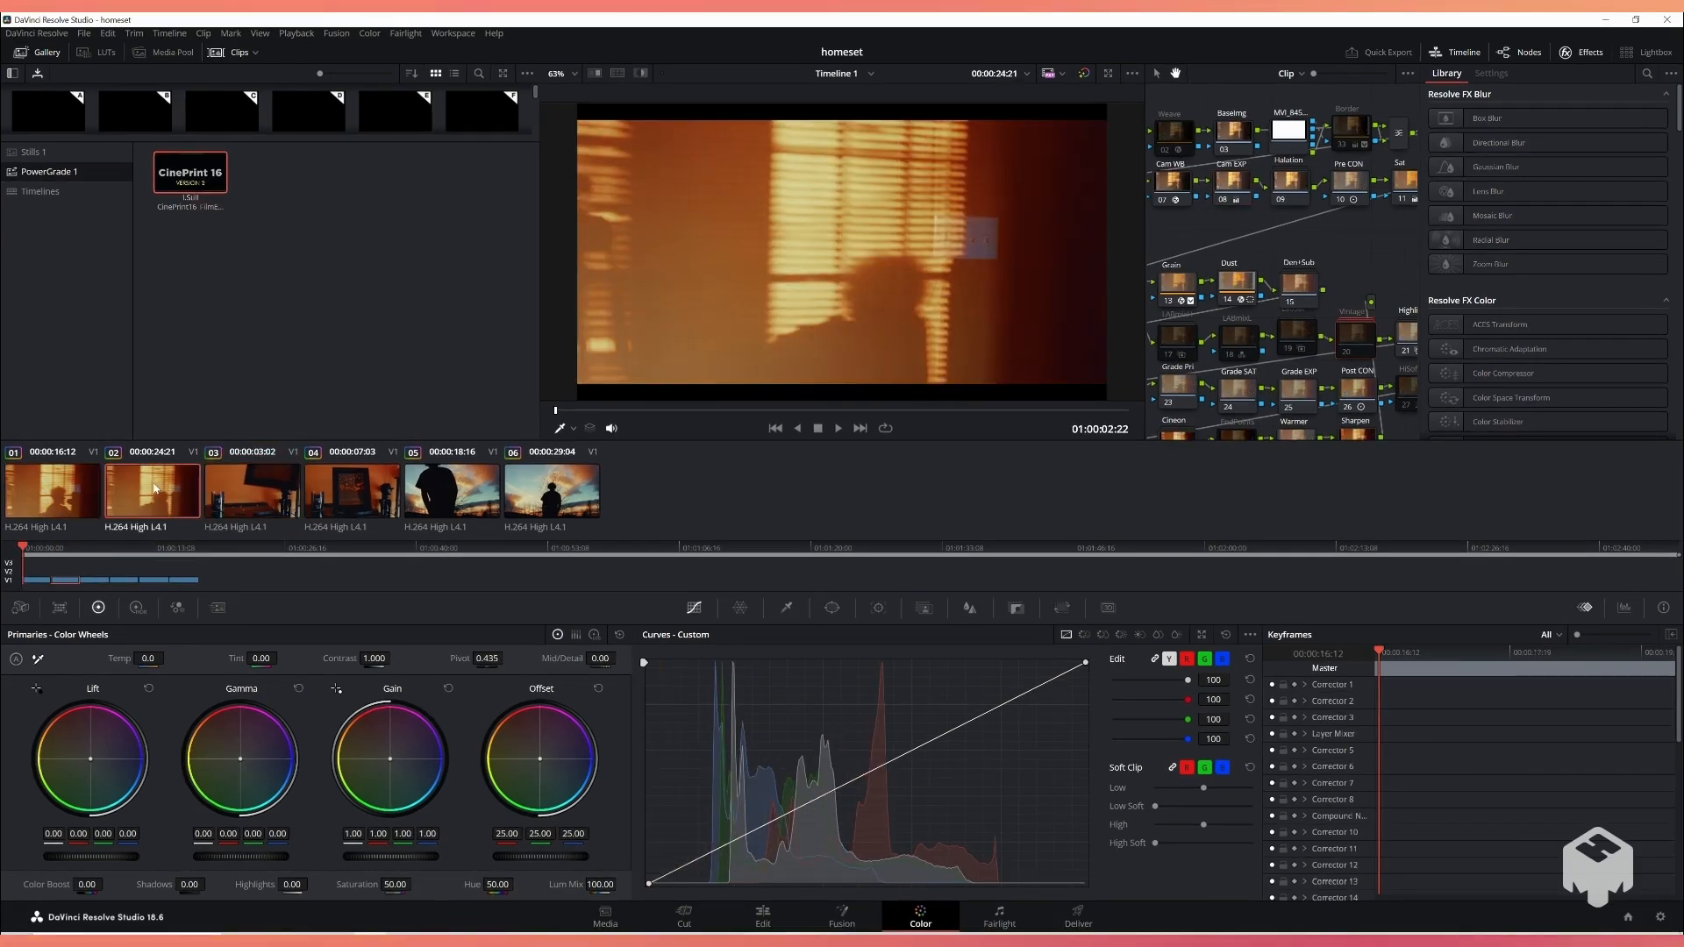
left_click(61, 500)
Step: Set the Cam EXP node's offset to 28.50 on clip 05 and apply that clip's grade to clip 06
left_click(436, 493)
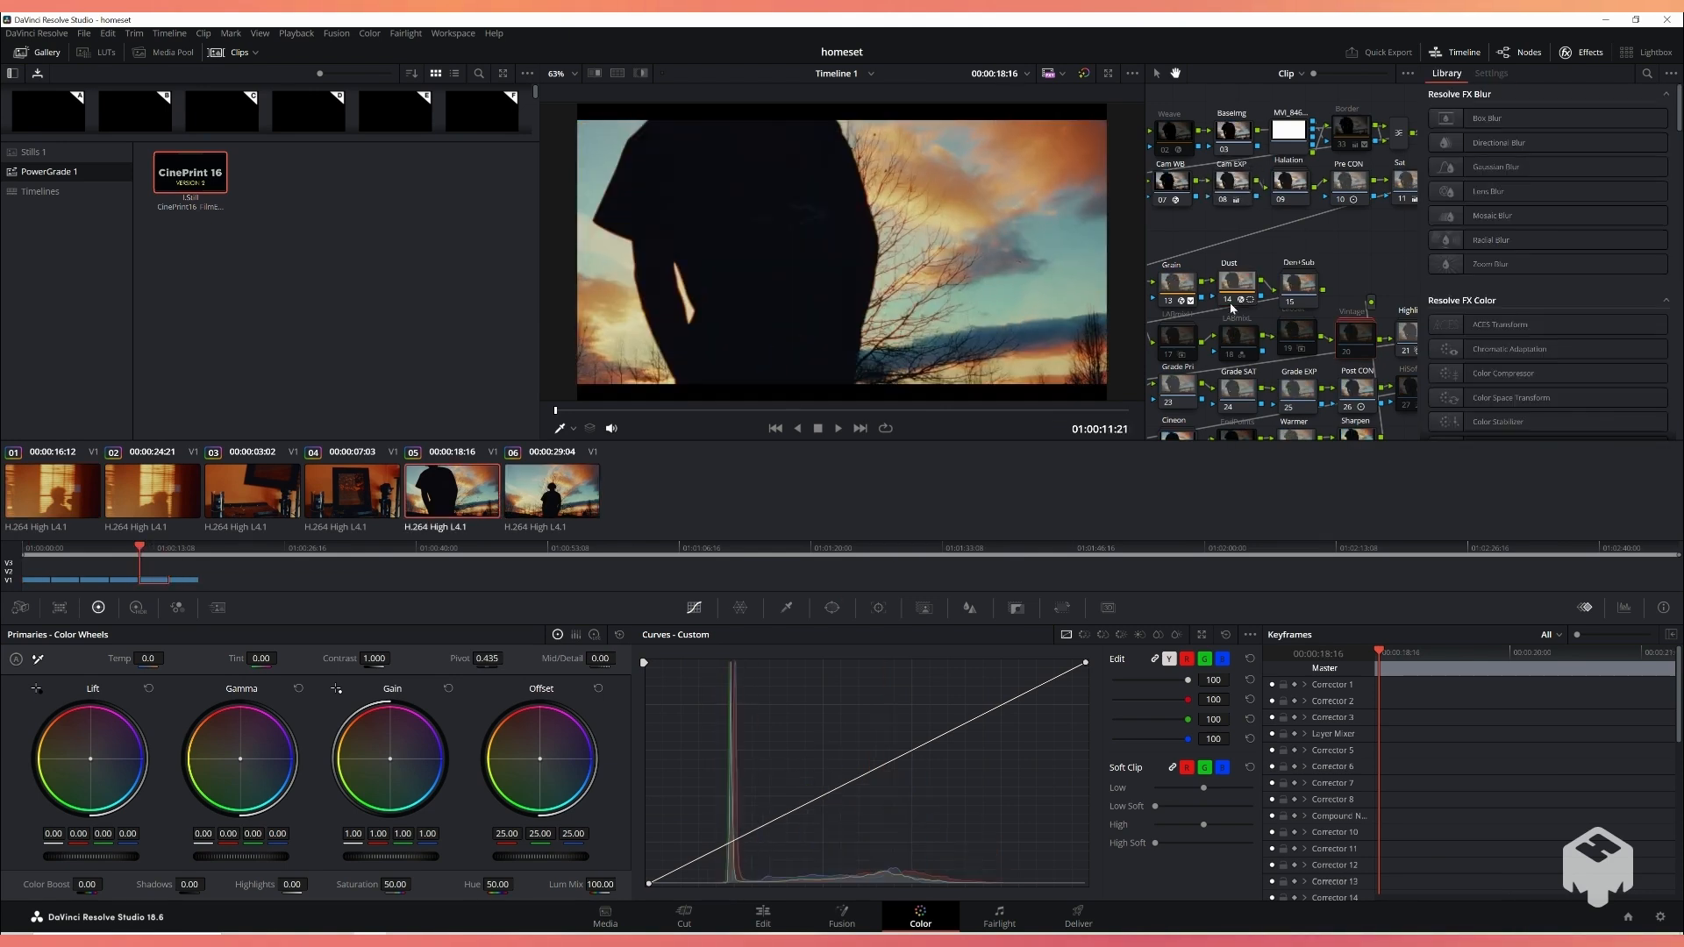
left_click_drag(1364, 233, 1336, 305)
left_click(1179, 240)
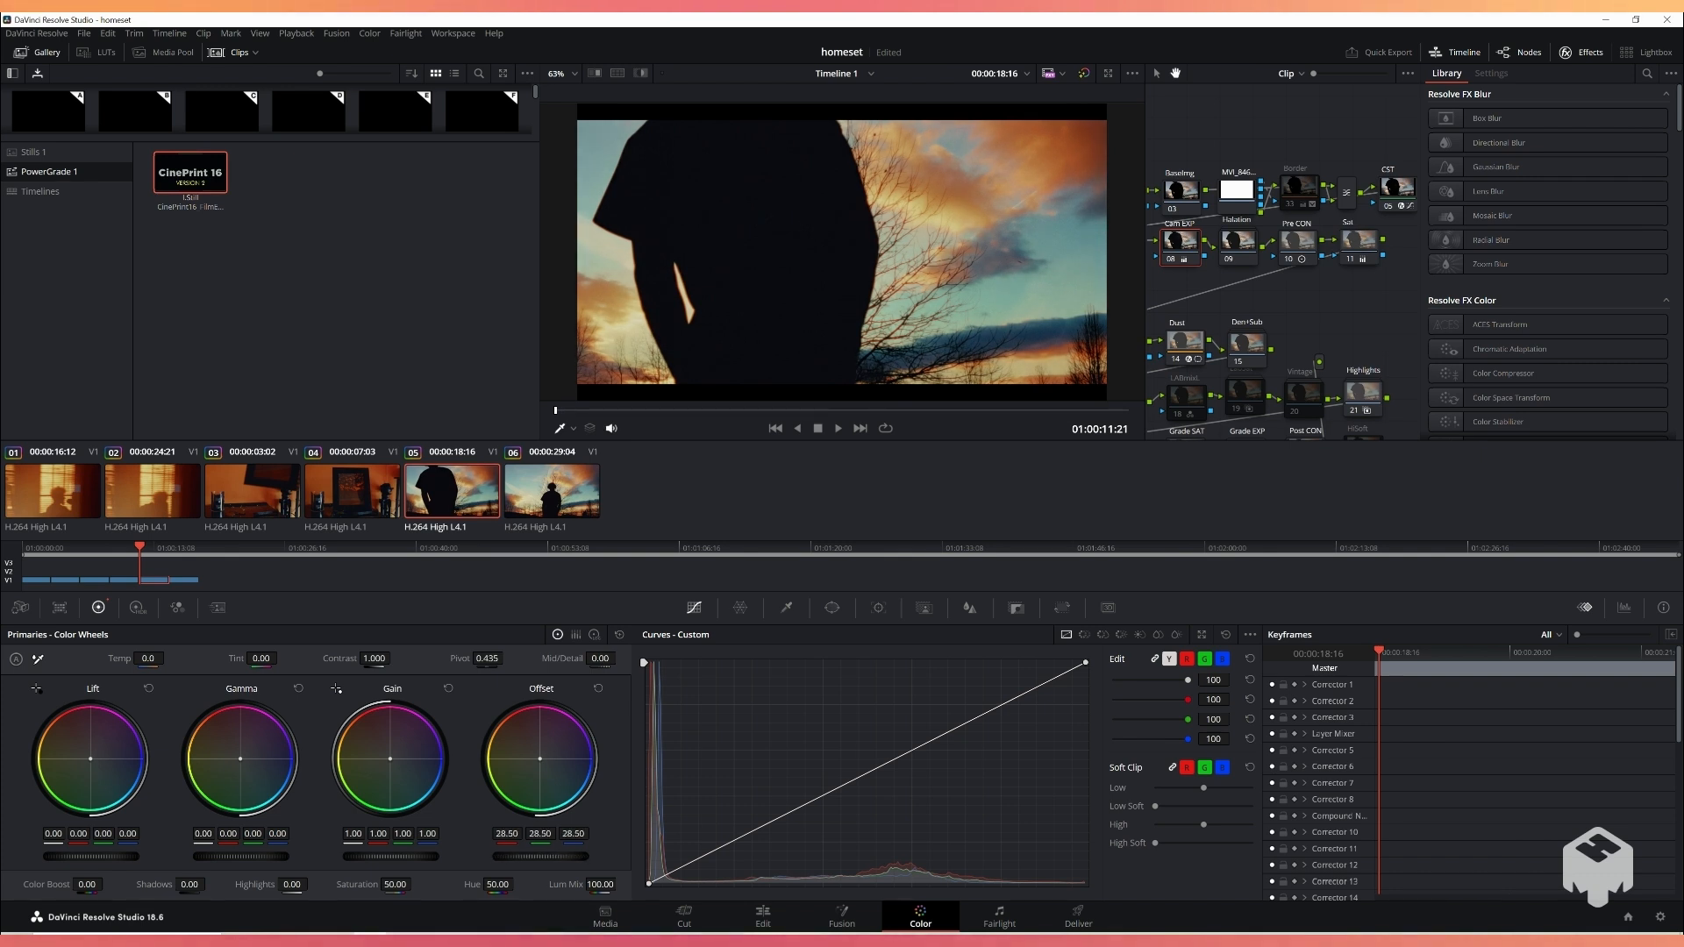
left_click(576, 499)
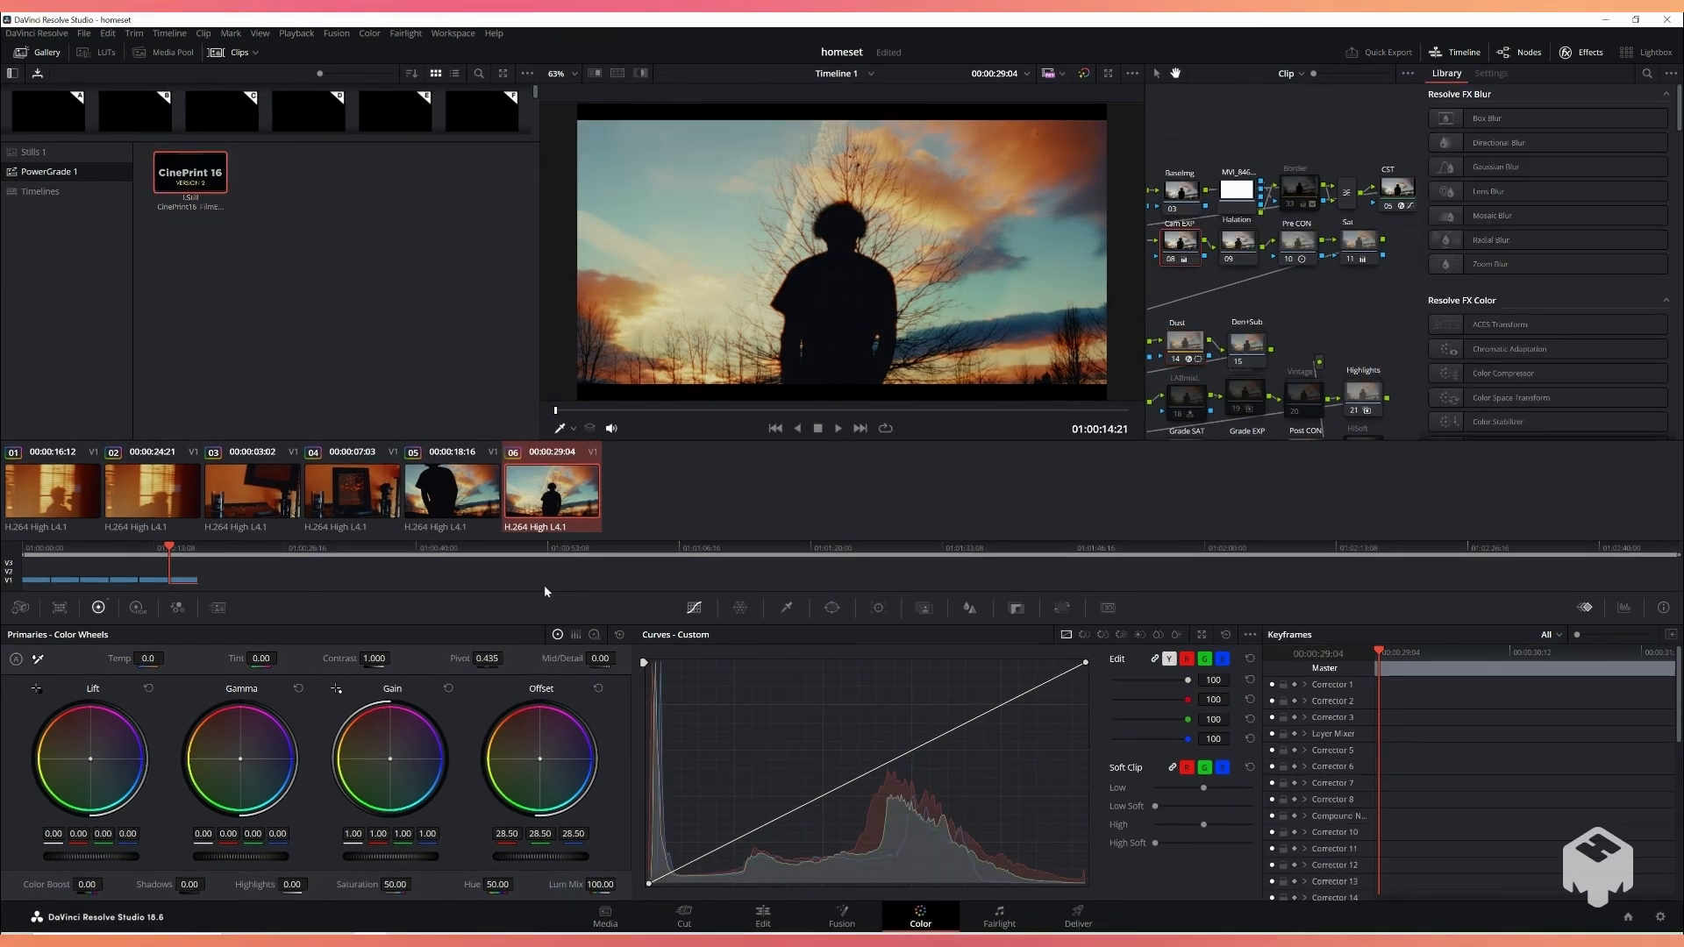
Step: Switch repeatedly between clips 05 and 06 to compare how well their grades match
left_click(459, 497)
left_click(574, 504)
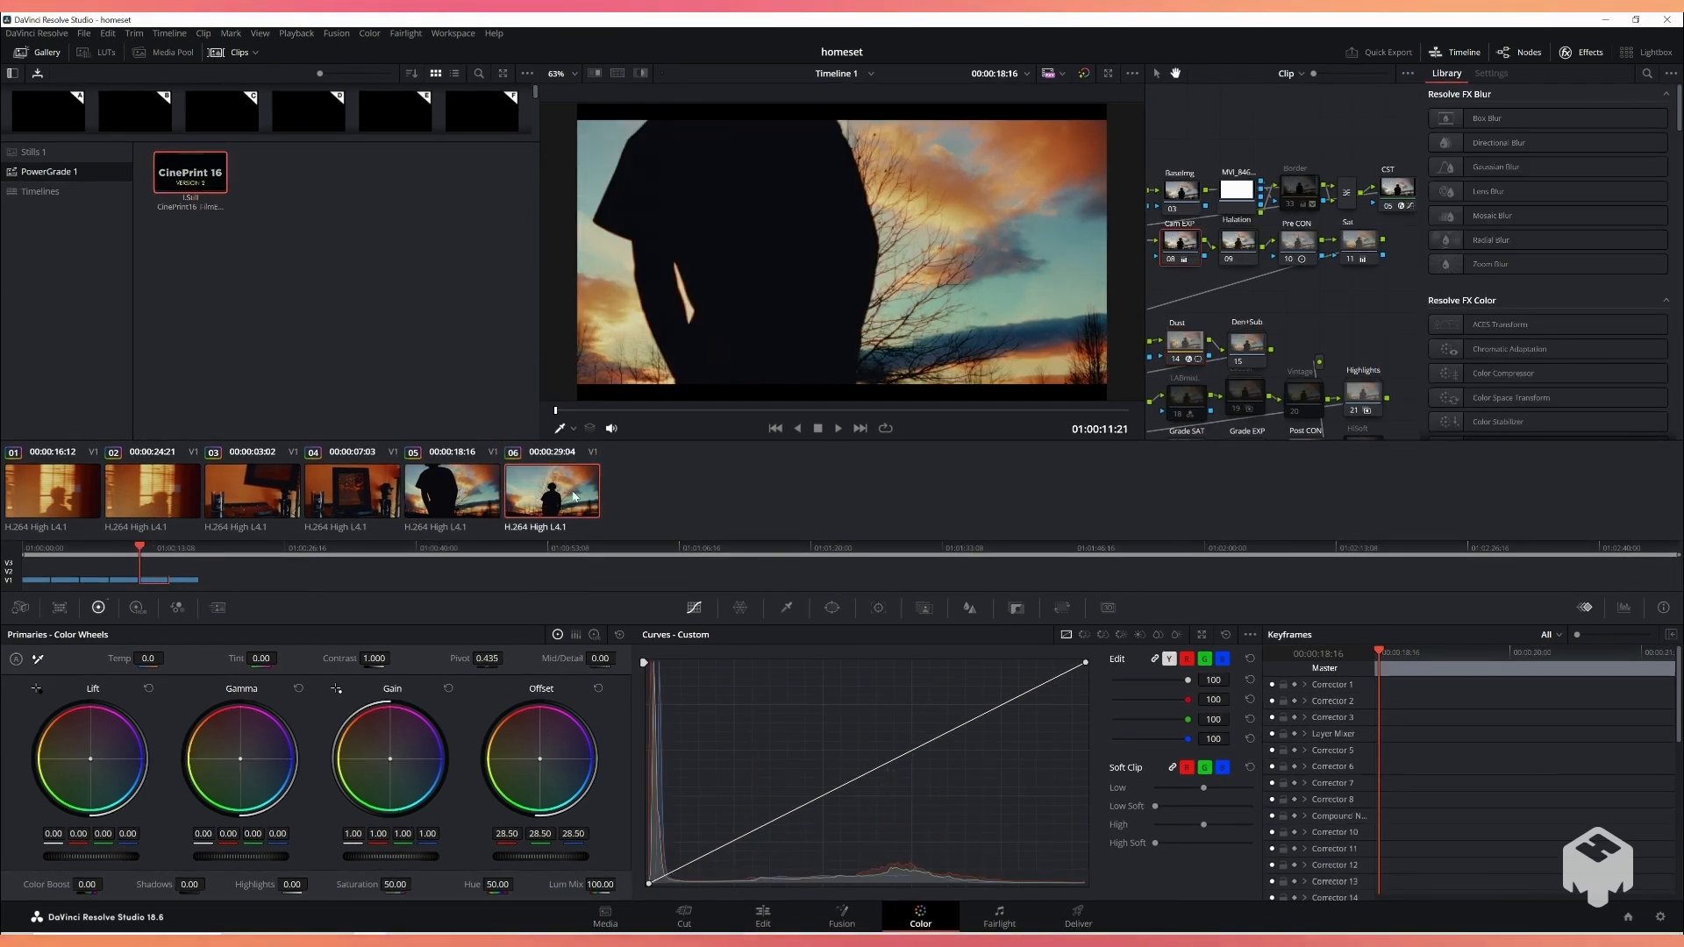
left_click(436, 503)
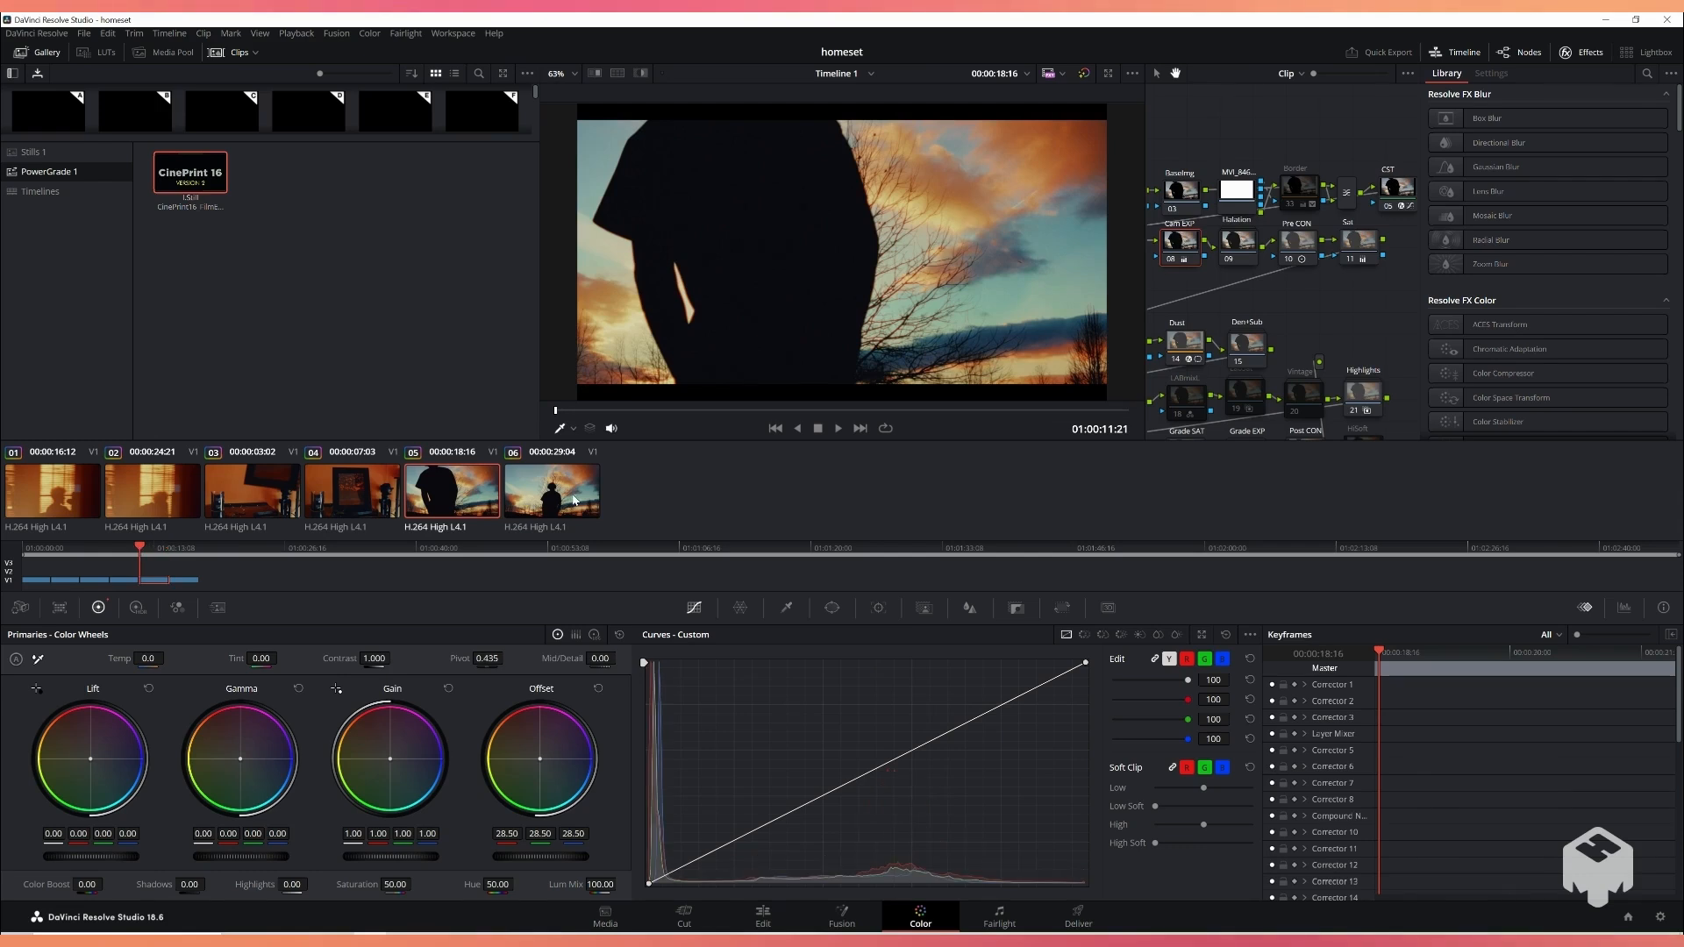
left_click(541, 500)
left_click(455, 499)
left_click(544, 500)
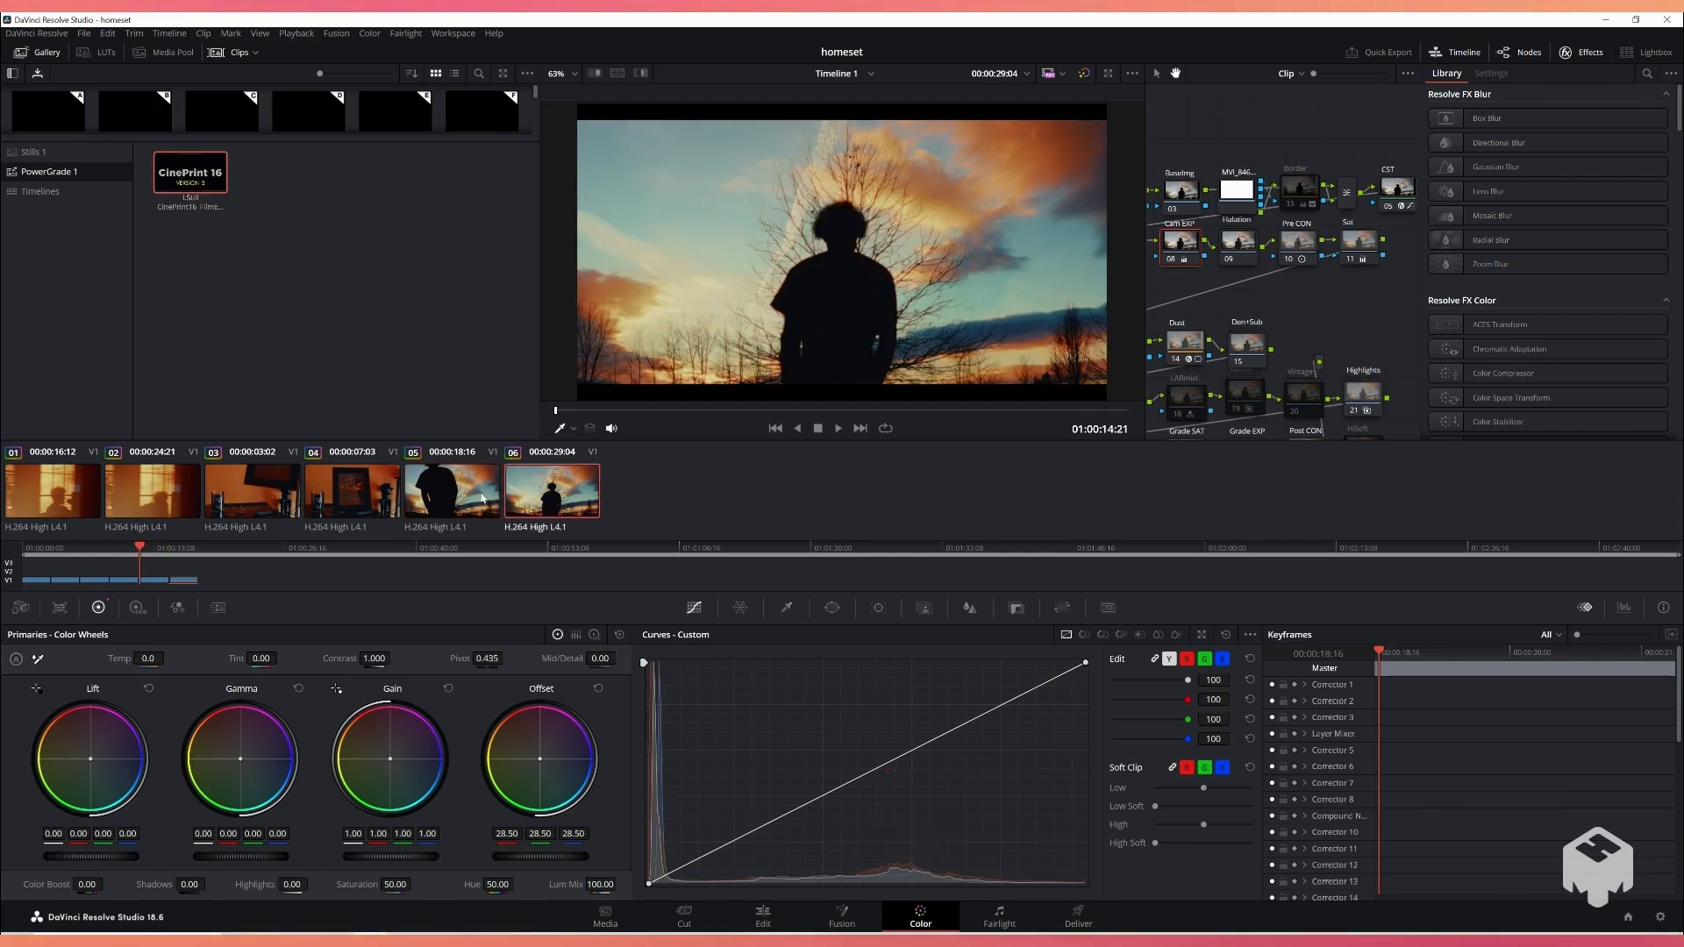
left_click(474, 502)
left_click(529, 503)
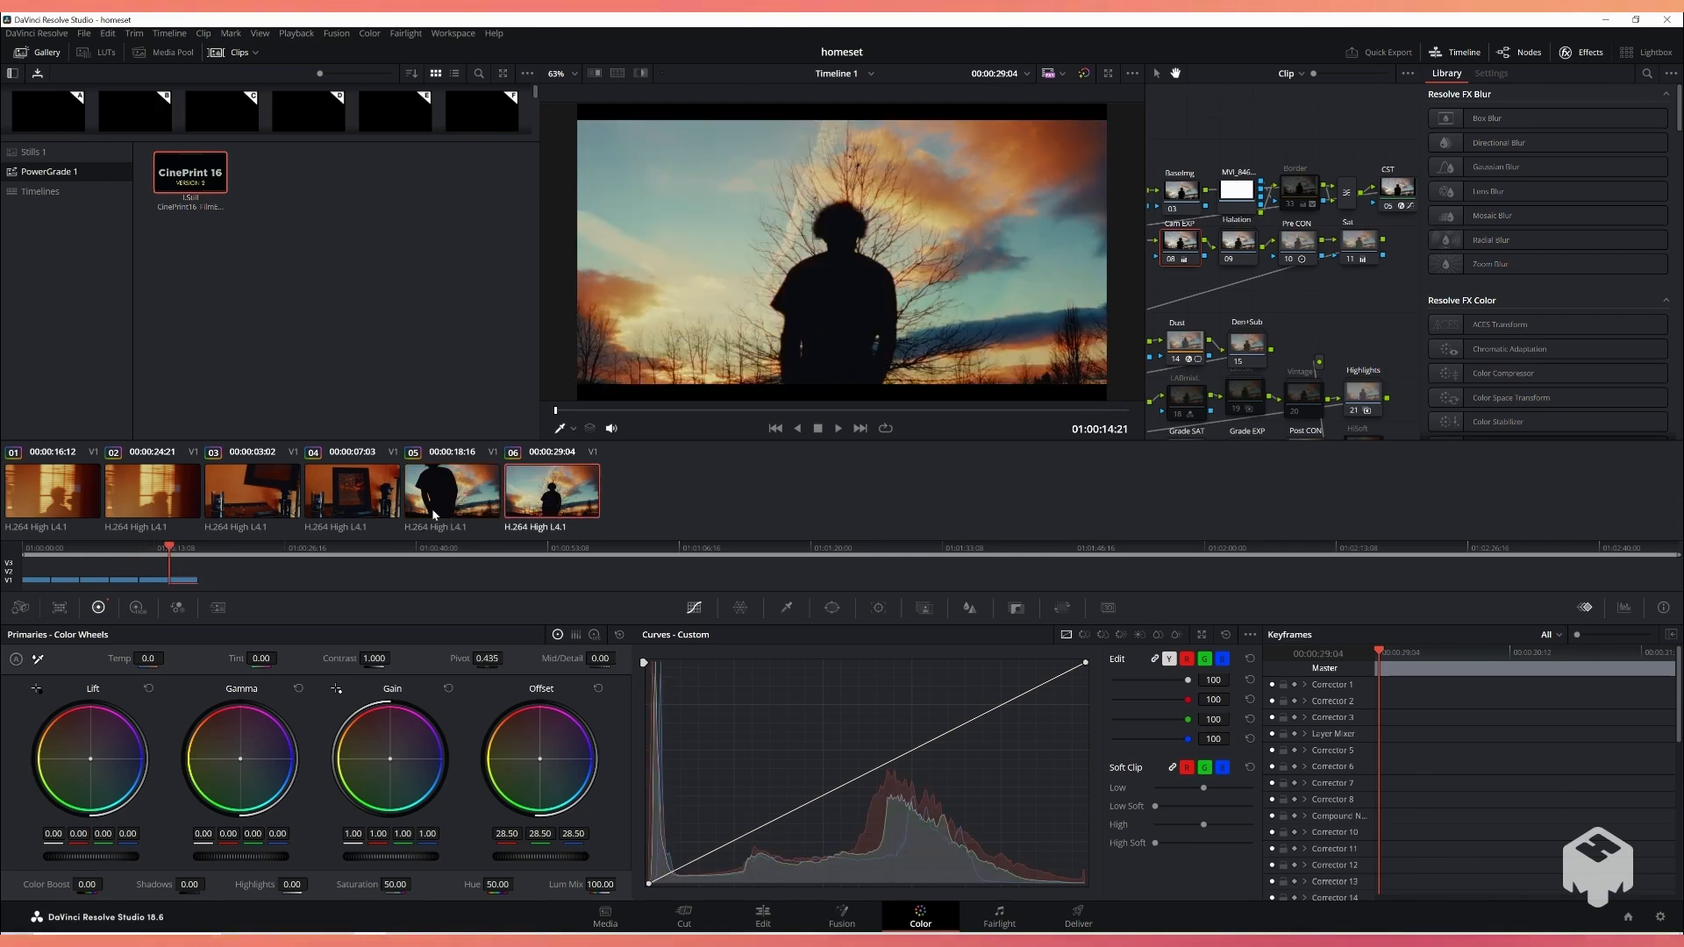
left_click(432, 508)
left_click(513, 501)
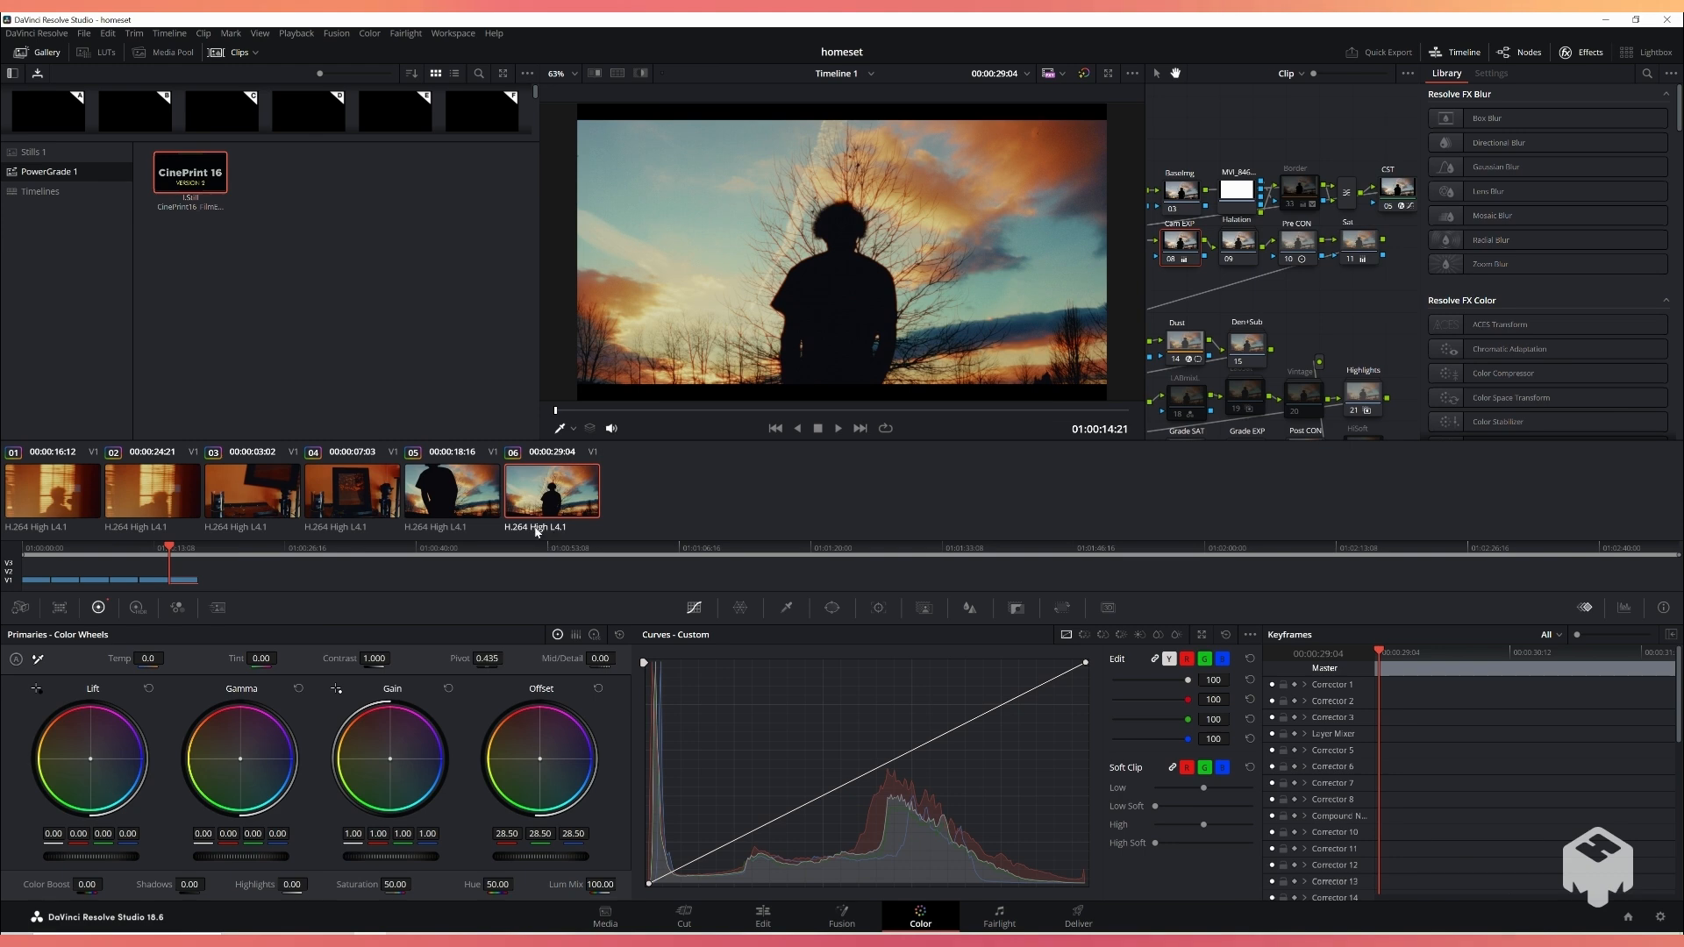
left_click(472, 497)
left_click(551, 496)
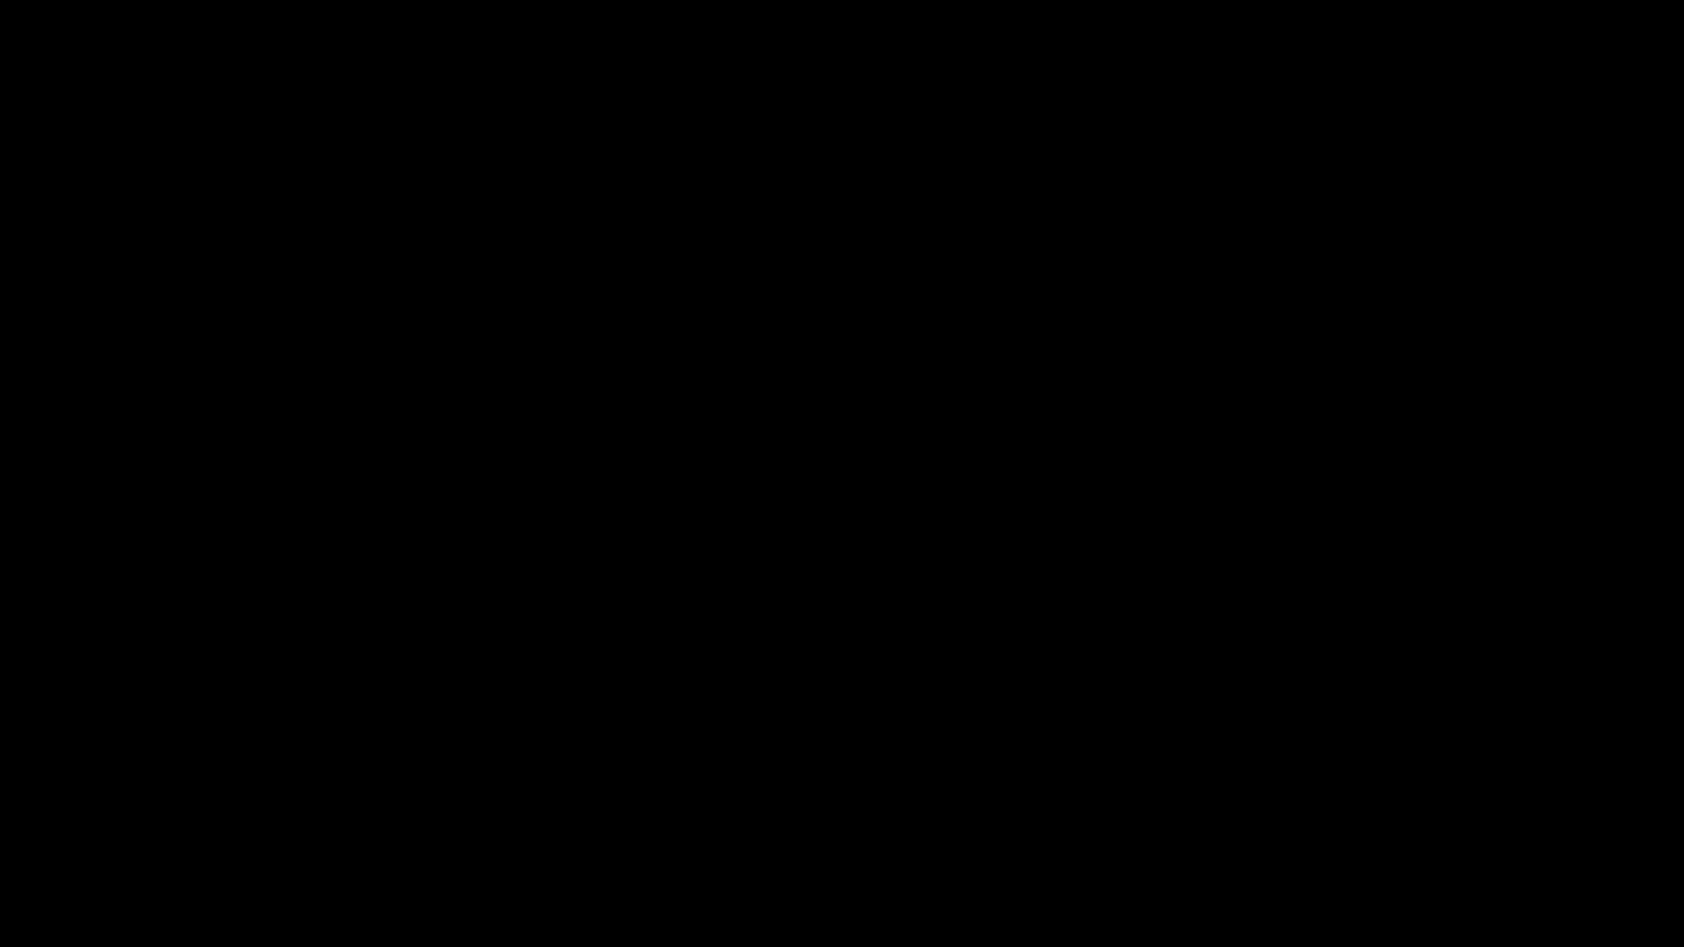